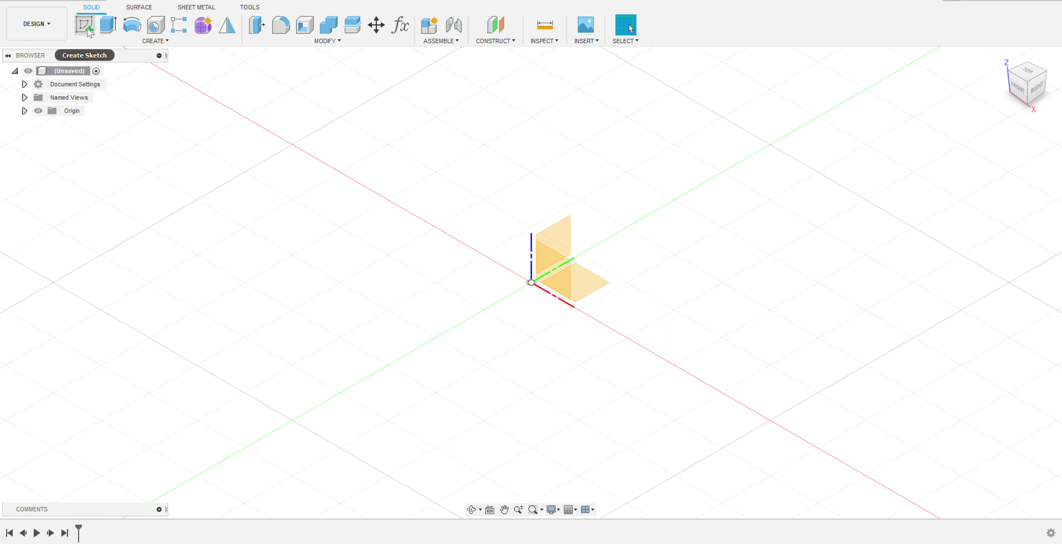
Start a sketch on the vertical origin plane and draw a 3 by 50 rectangle from the origin
left_click(88, 31)
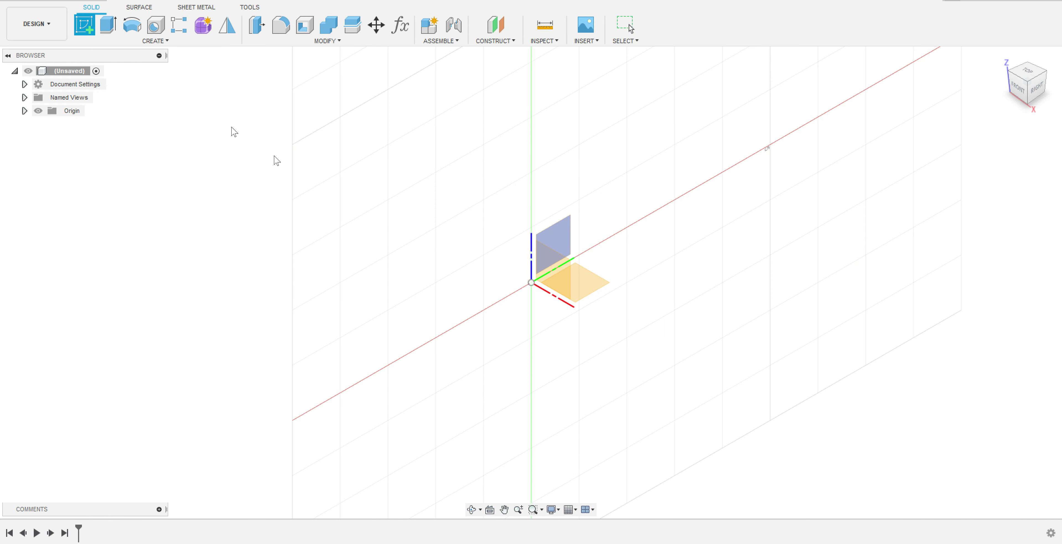
left_click(555, 246)
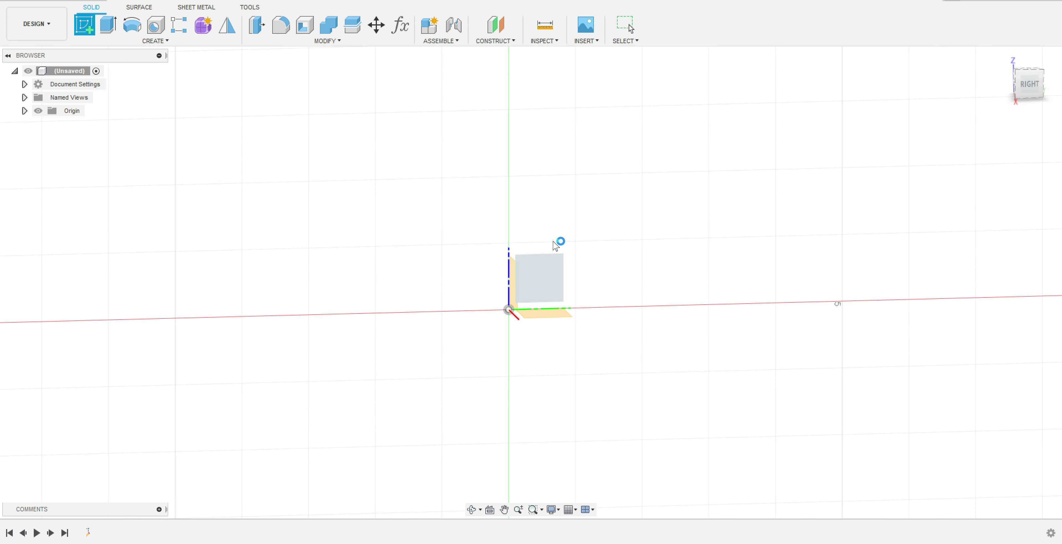
key("r")
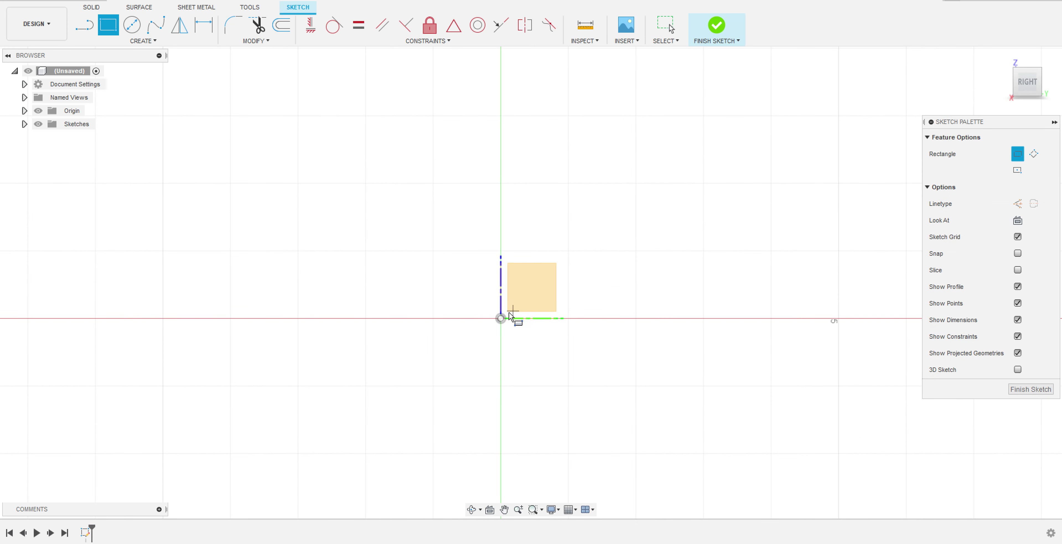
left_click(500, 318)
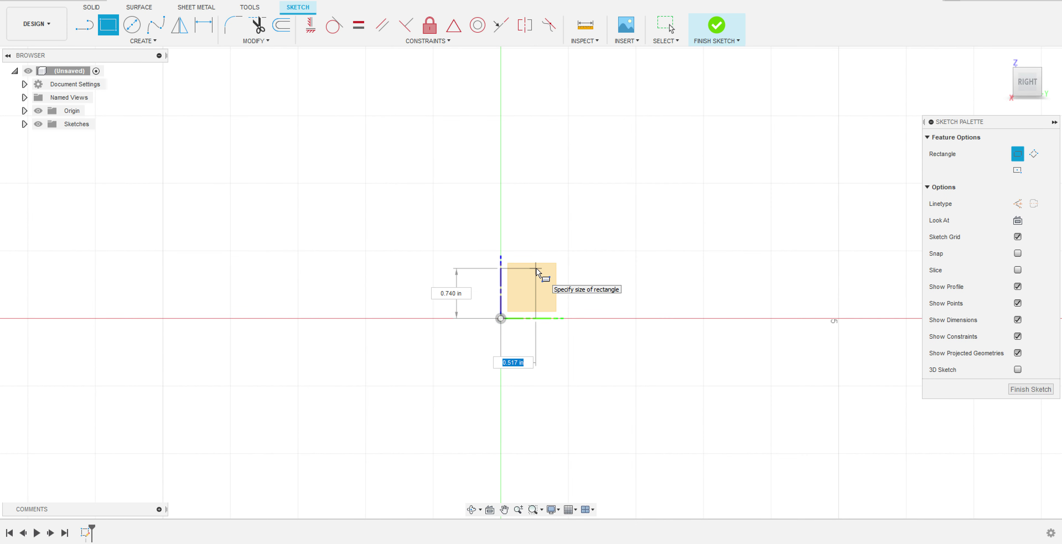
type("3")
key("Tab")
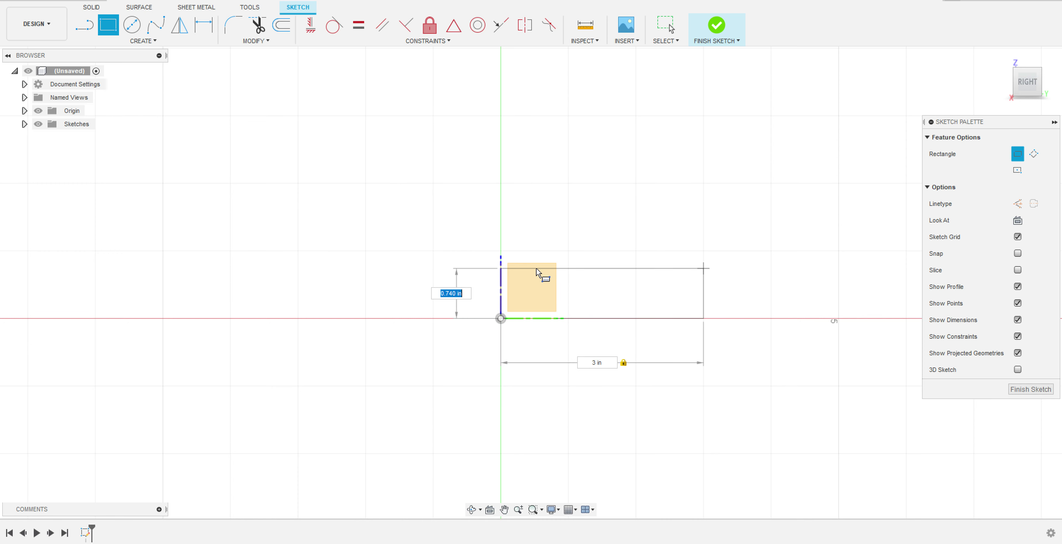
type("50")
key("Tab")
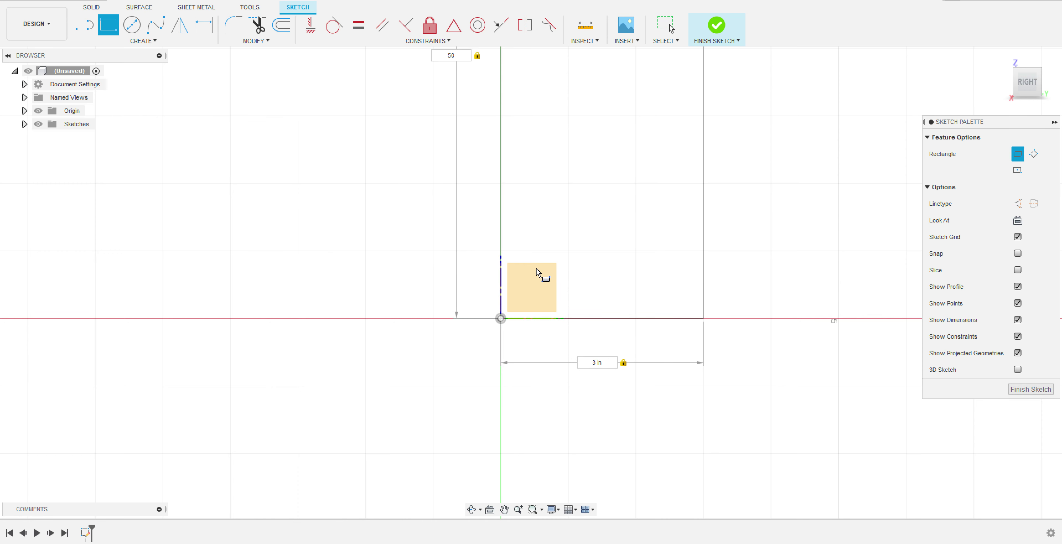
key("Return")
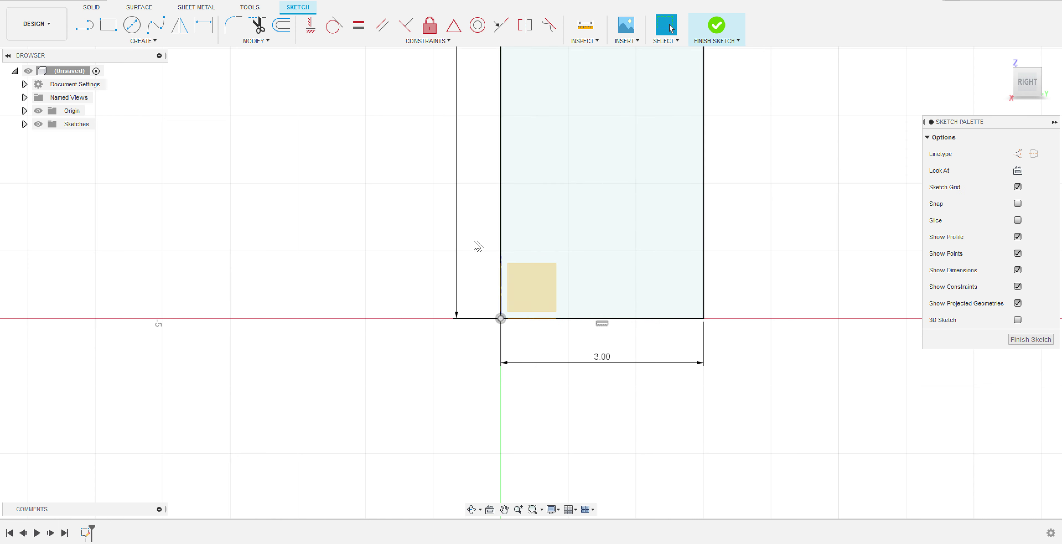
Draw a 3 by 0.75 rectangle from the origin as the bottom strip
left_click(108, 26)
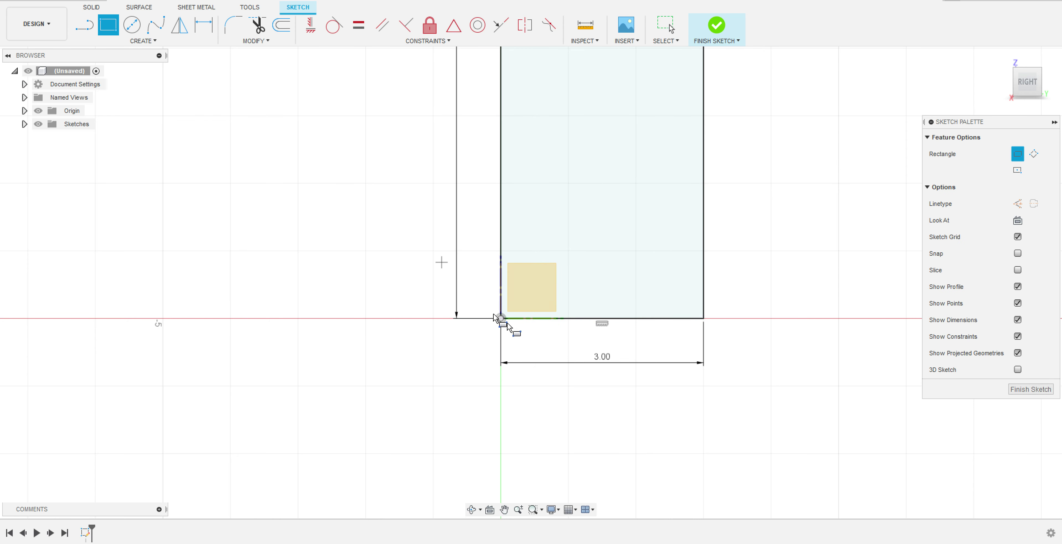
left_click(501, 320)
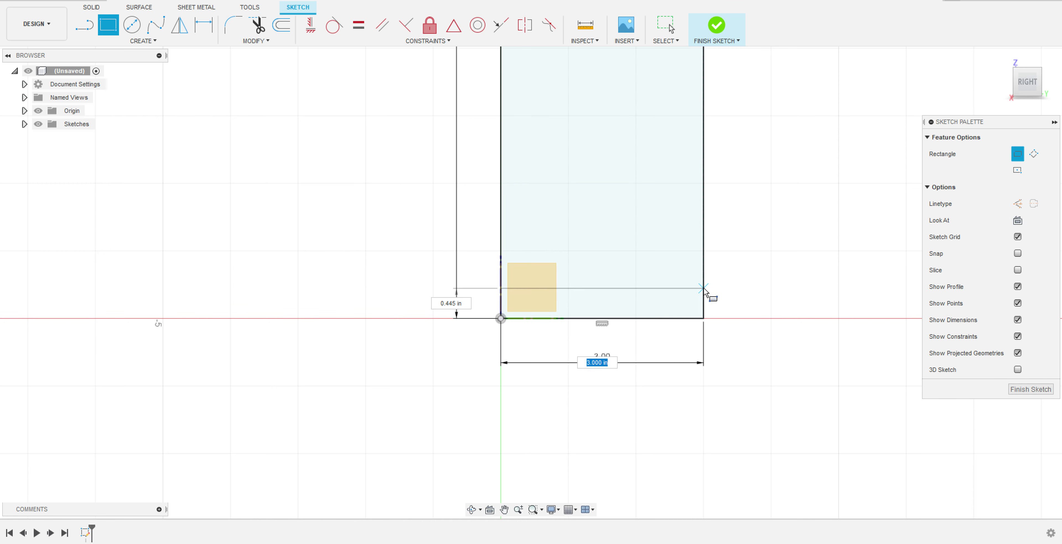
key("Tab")
type(".")
key("Return")
key("Escape")
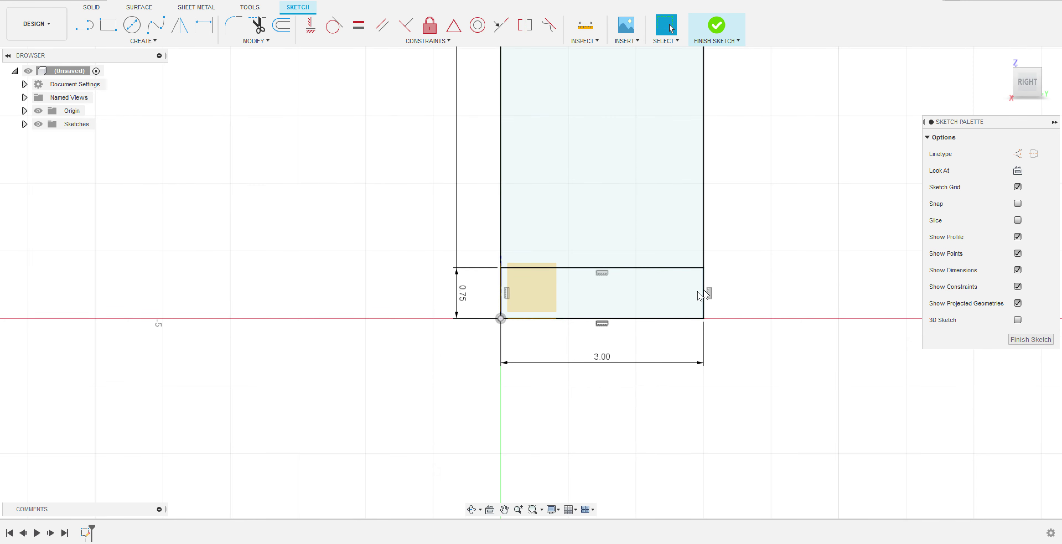
scroll(809, 247, "down", 4)
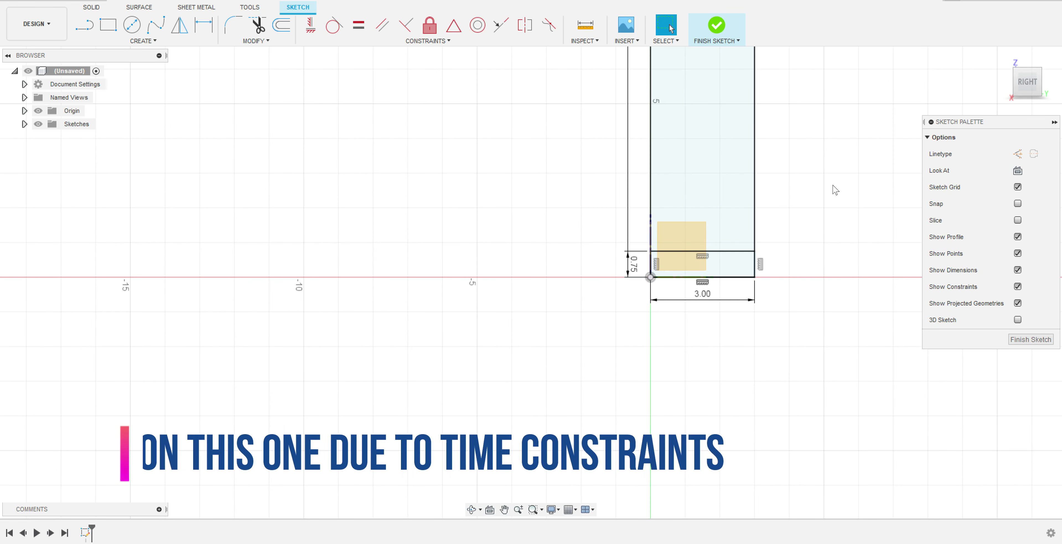
middle_click_drag(819, 206, 740, 338)
scroll(742, 344, "down", 1)
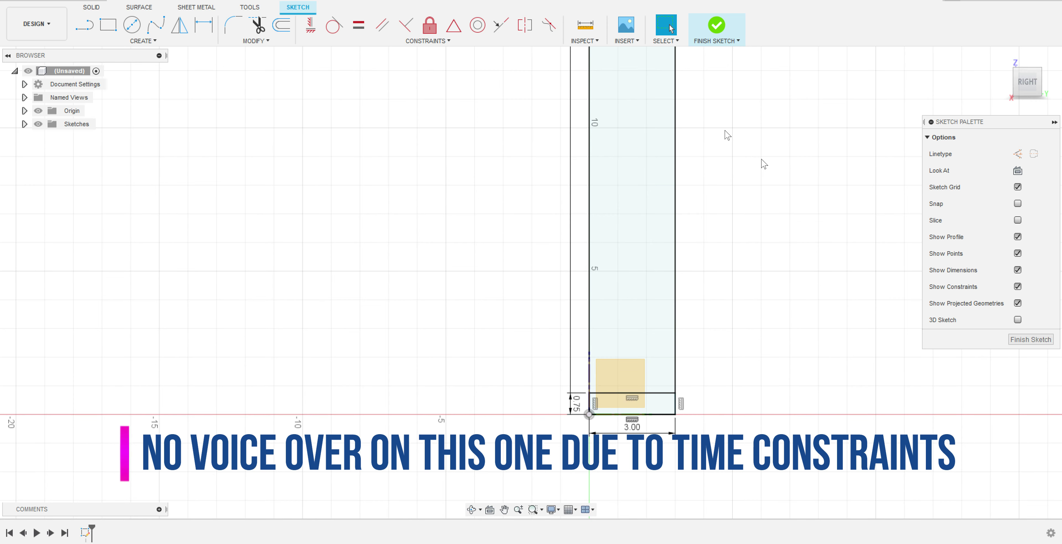
Draw a 50-long vertical construction line from the bottom strip's corner
key("l")
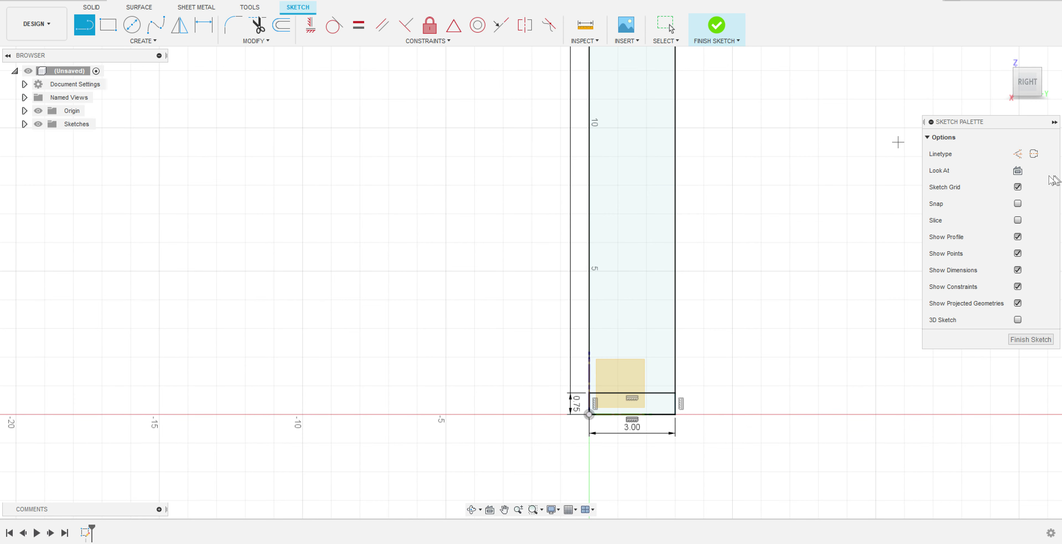
left_click(1018, 154)
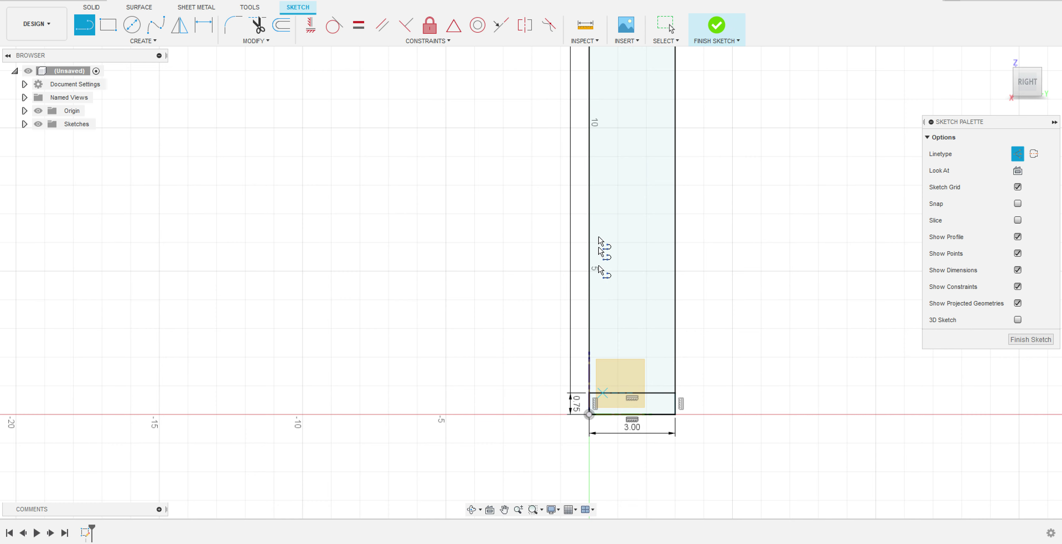
left_click(602, 392)
scroll(607, 175, "down", 1)
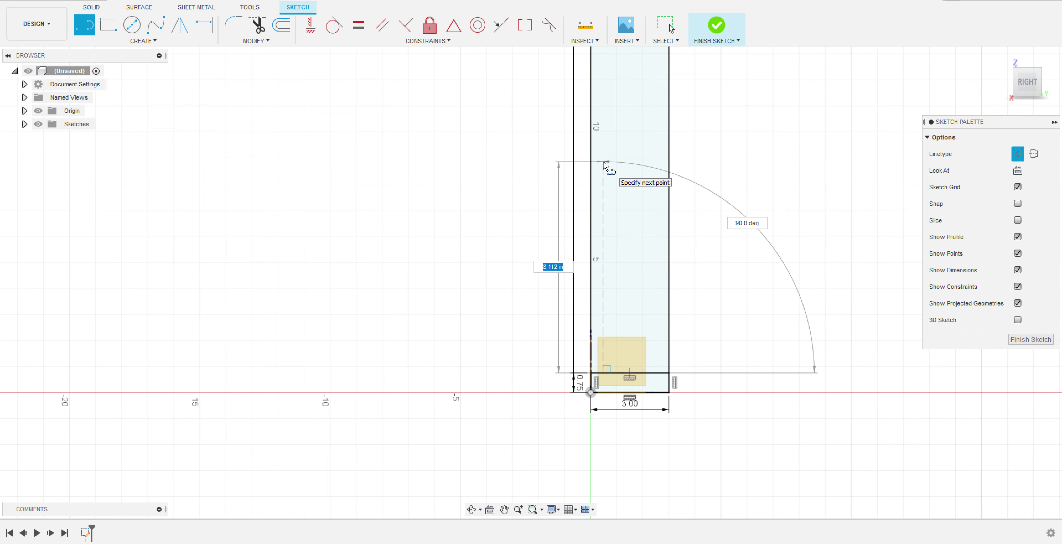
type("50")
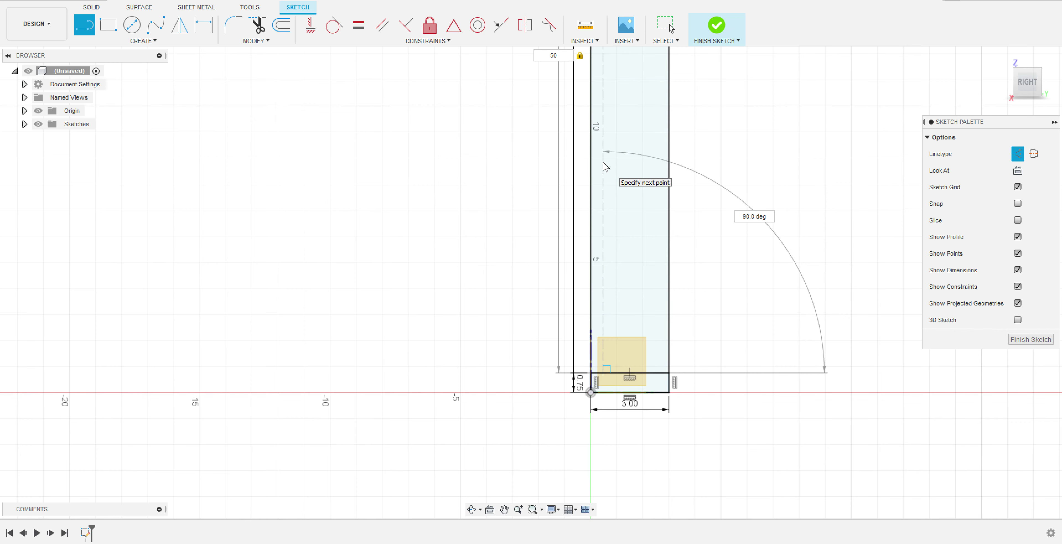
key("Return")
key("Escape")
scroll(770, 249, "down", 1)
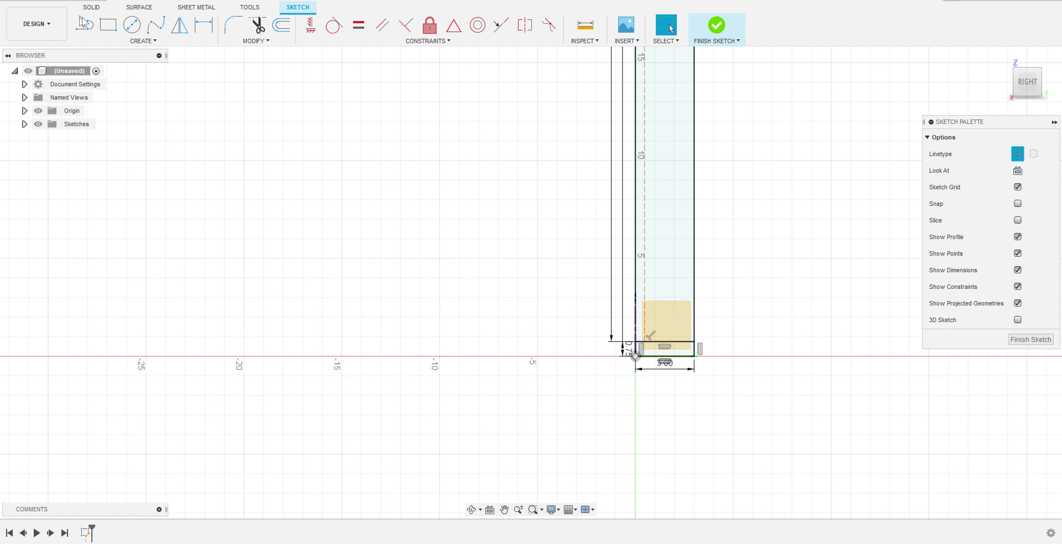
Draw a 10-long vertical construction line up from the bottom strip's top edge
left_click(83, 24)
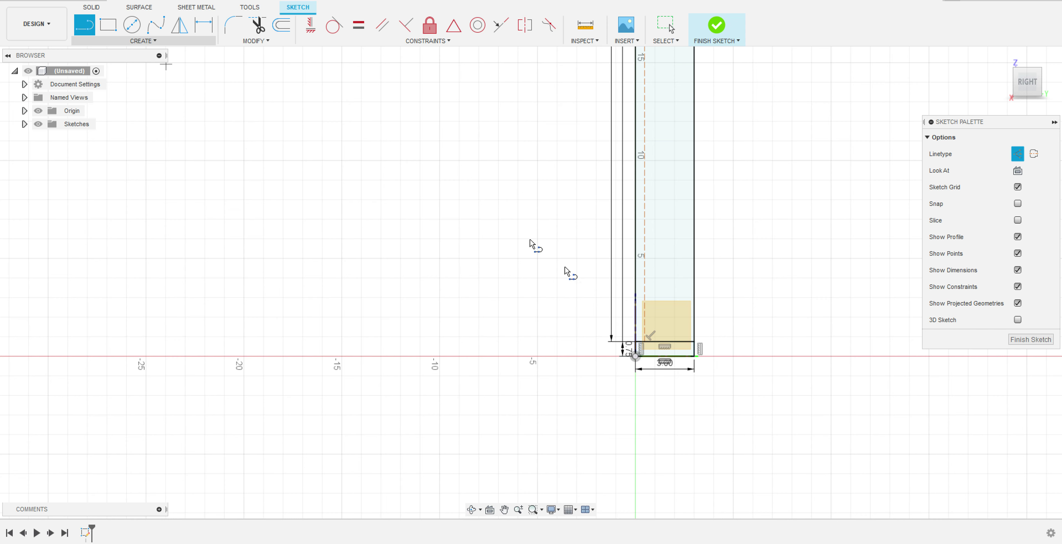
left_click(665, 342)
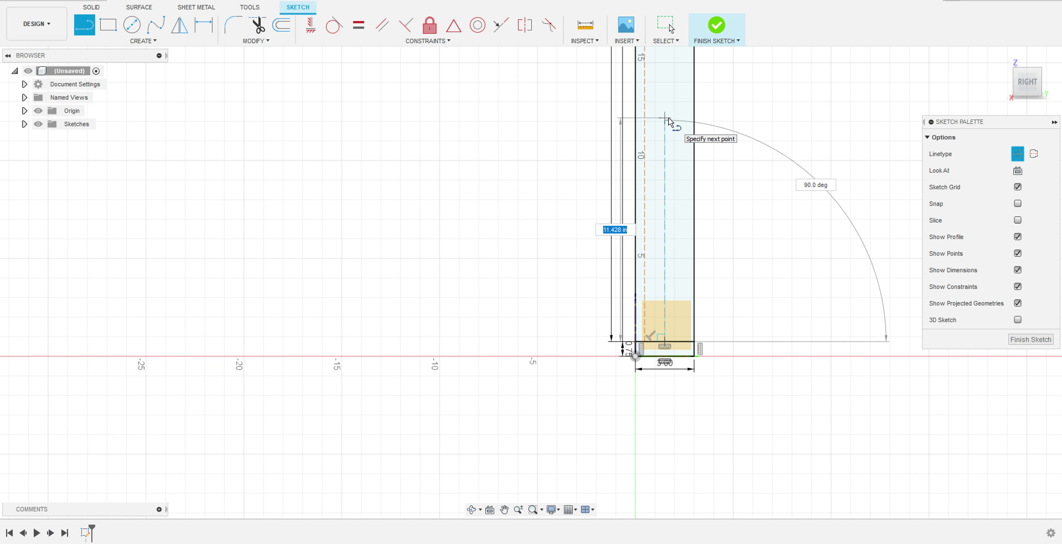
type("10")
key("Tab")
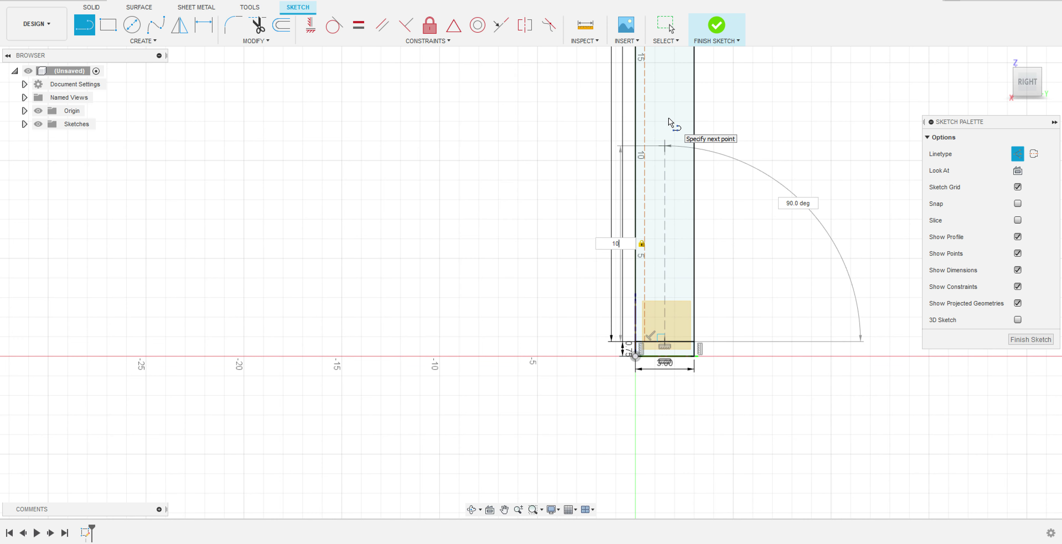
key("Return")
key("Escape")
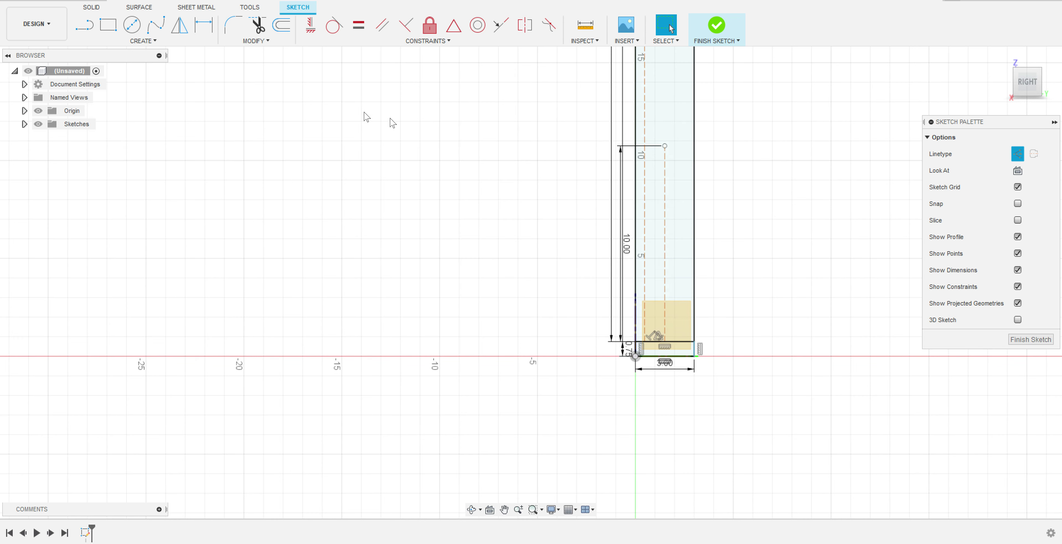
Place a 0.25-diameter circle at the 10 line's top end and return to the home view
left_click(132, 26)
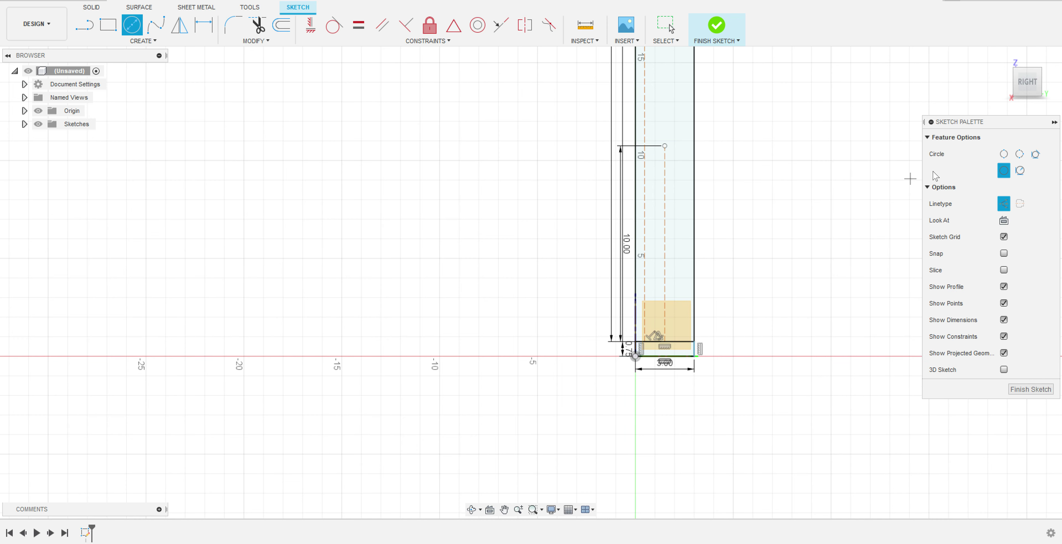
key("Escape")
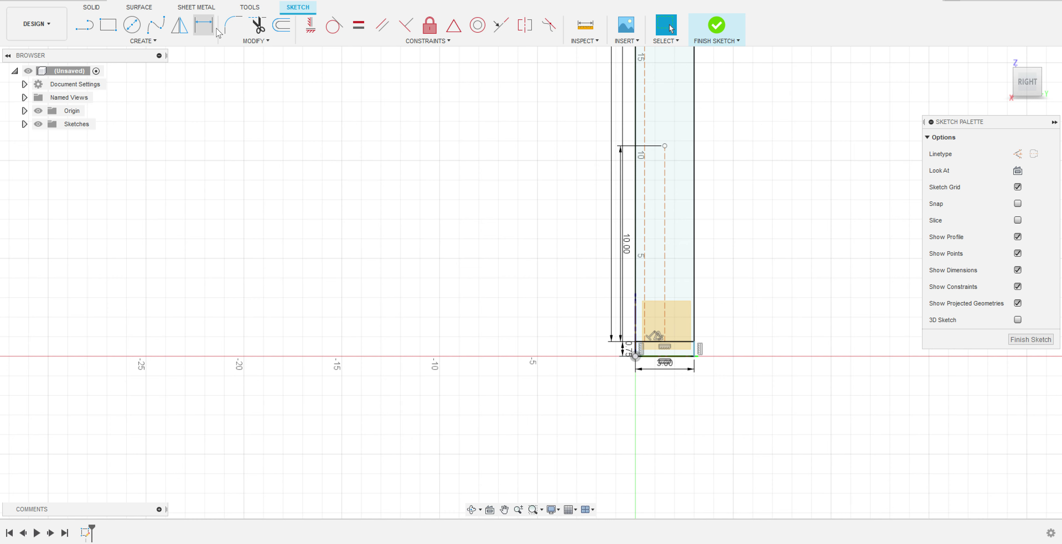
left_click(132, 25)
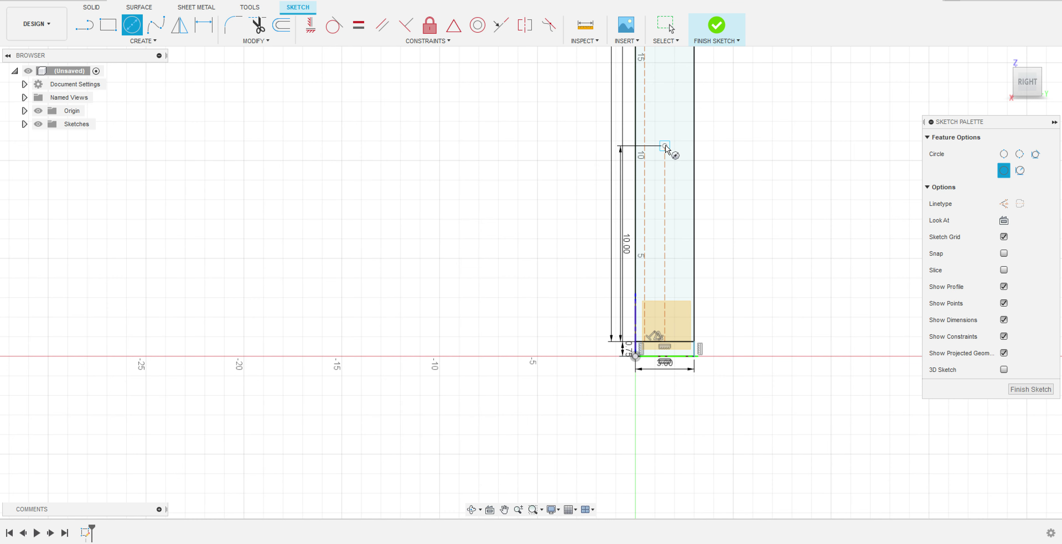
left_click(646, 145)
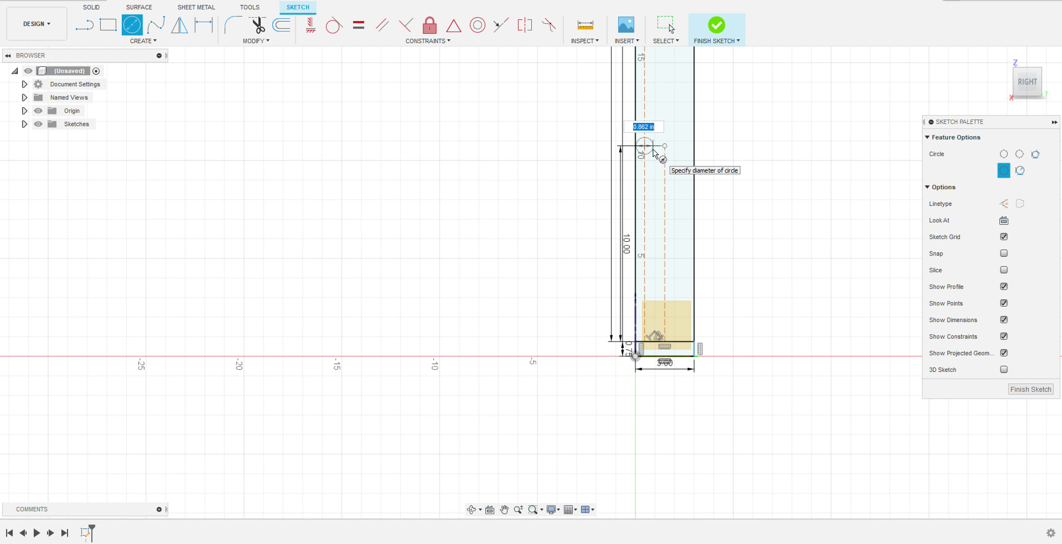
key("BackSpace")
key("Tab")
key("Return")
key("Escape")
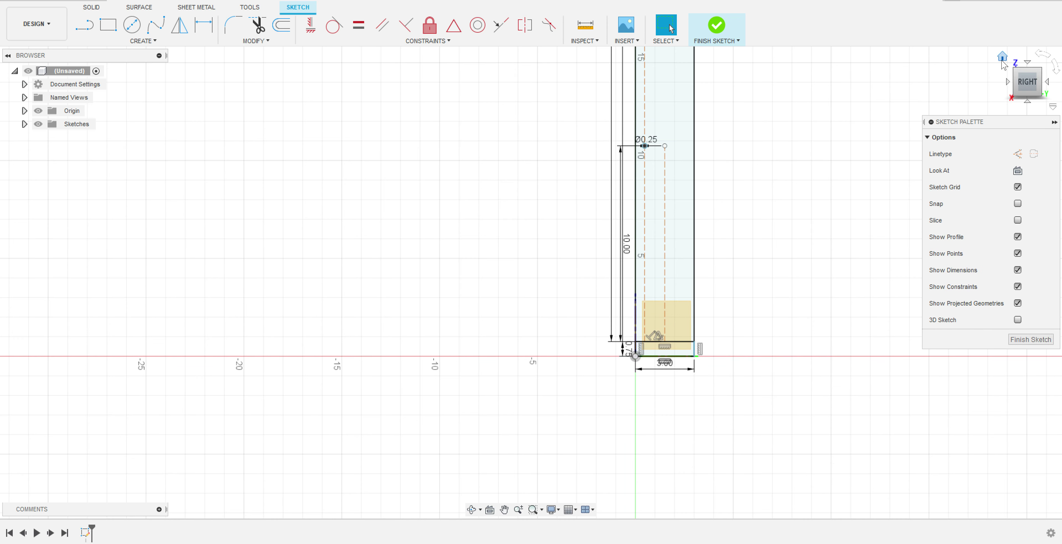
left_click(1003, 64)
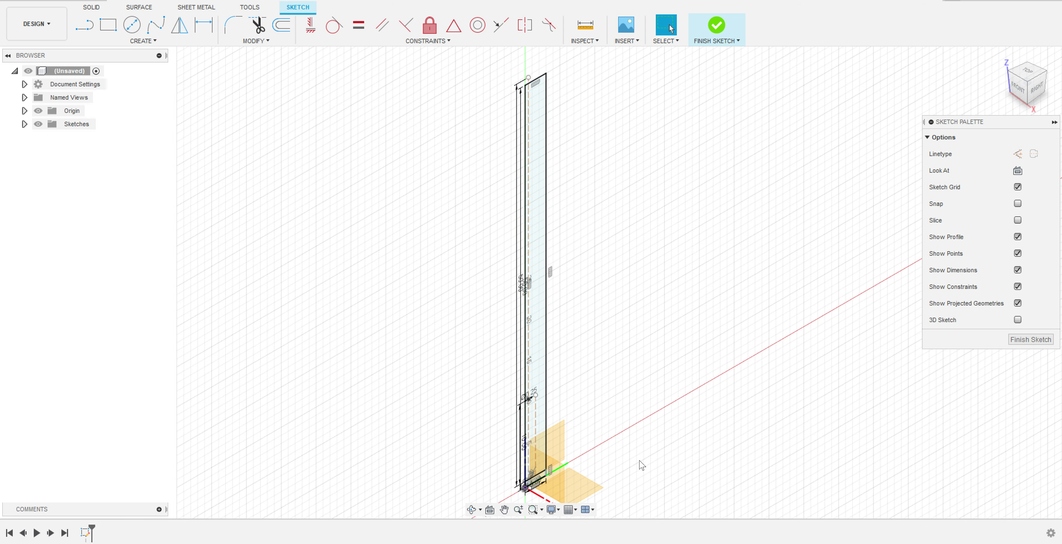
Extrude the 3 x 0.75 bottom strip profile 36 in as a new component
scroll(624, 478, "up", 2)
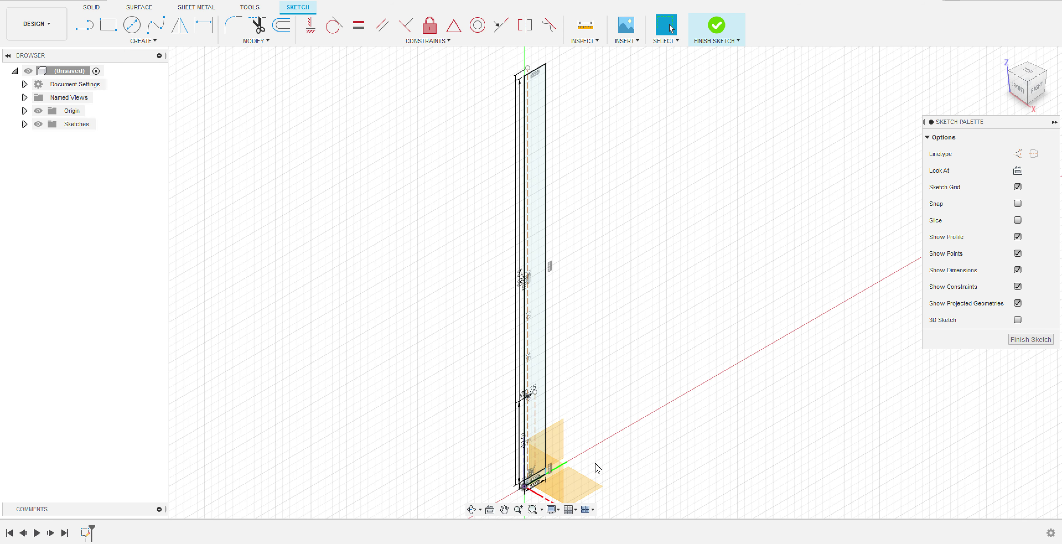
key("e")
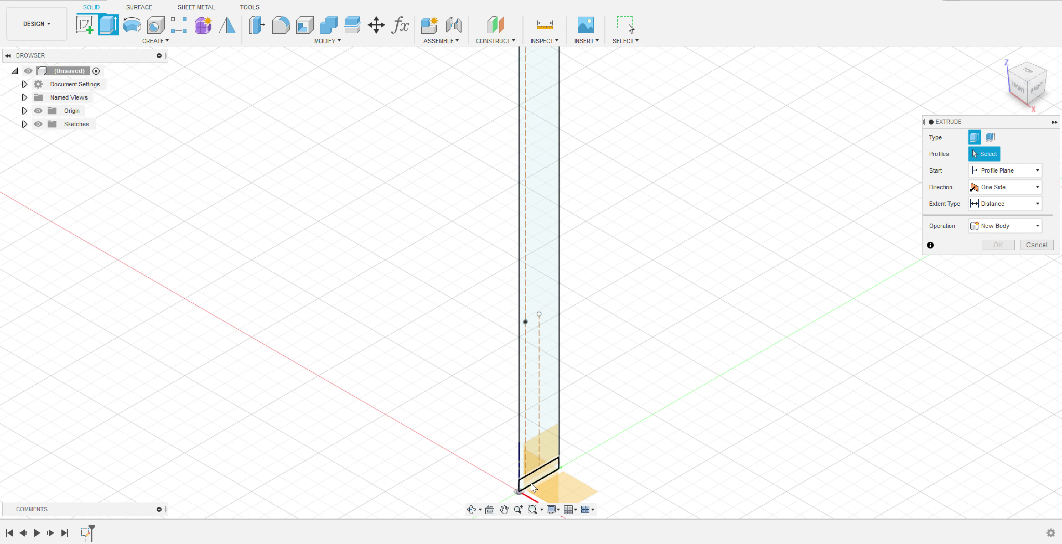
left_click(38, 110)
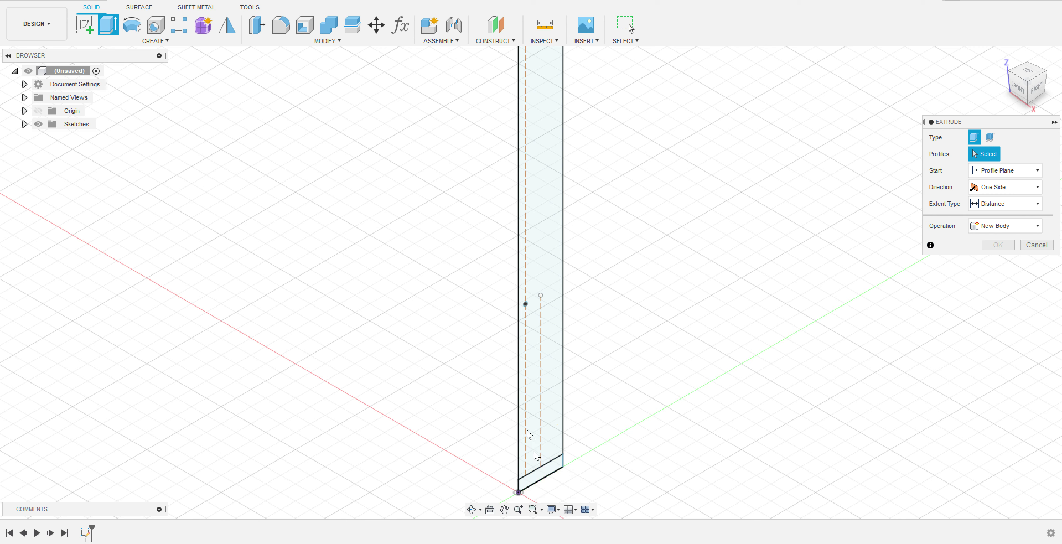
left_click(543, 471)
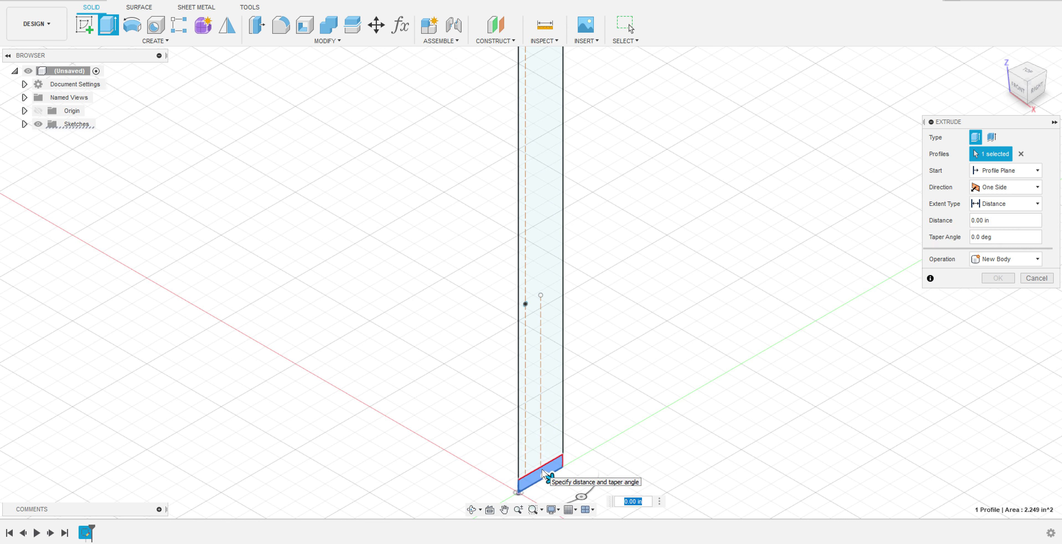
type("36")
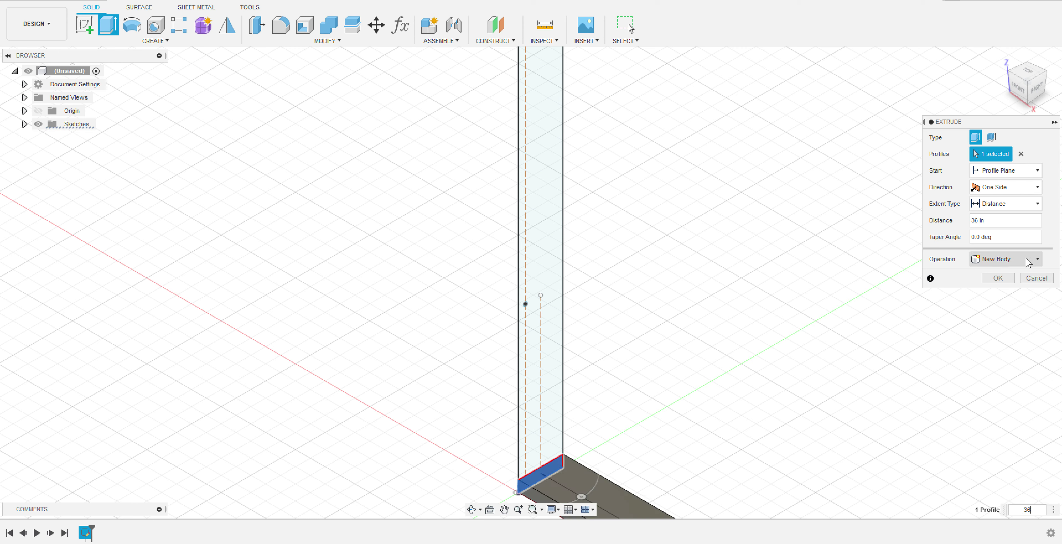
left_click(1006, 259)
left_click(1023, 322)
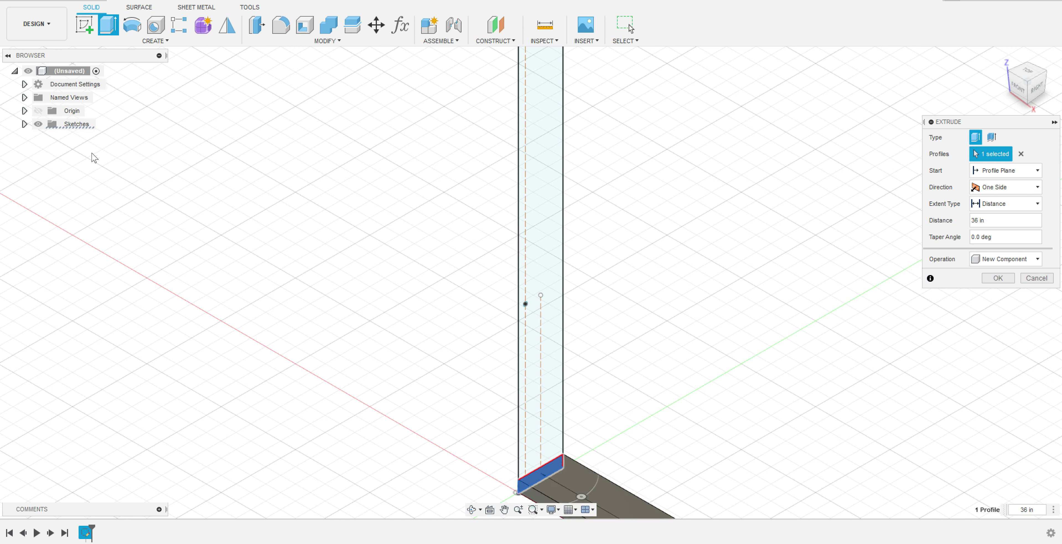
left_click(998, 278)
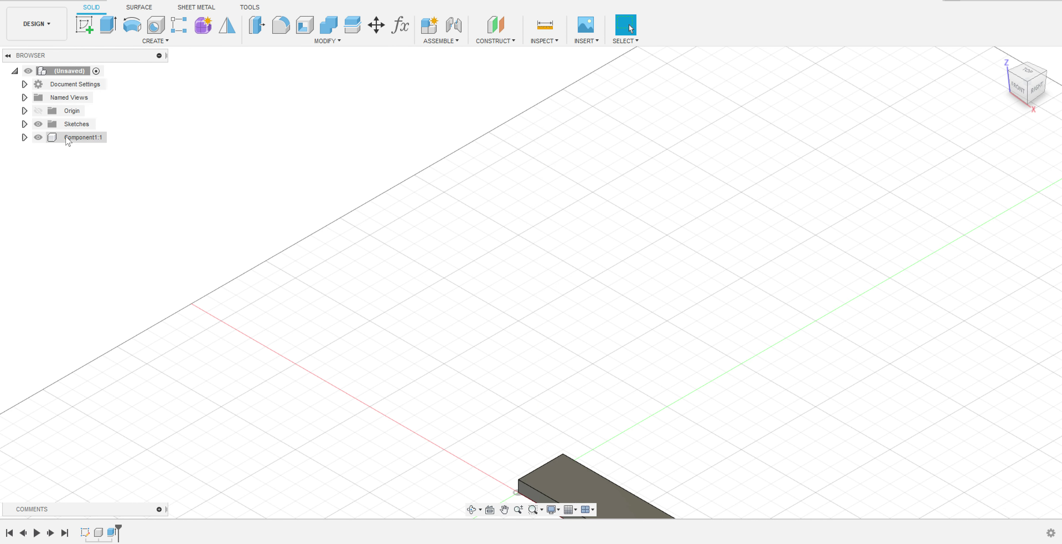
Rename Component1:1 to 'Bottom Panel 1 x 3 x .75' and make Sketch1 visible
left_click(68, 138)
double_click(69, 139)
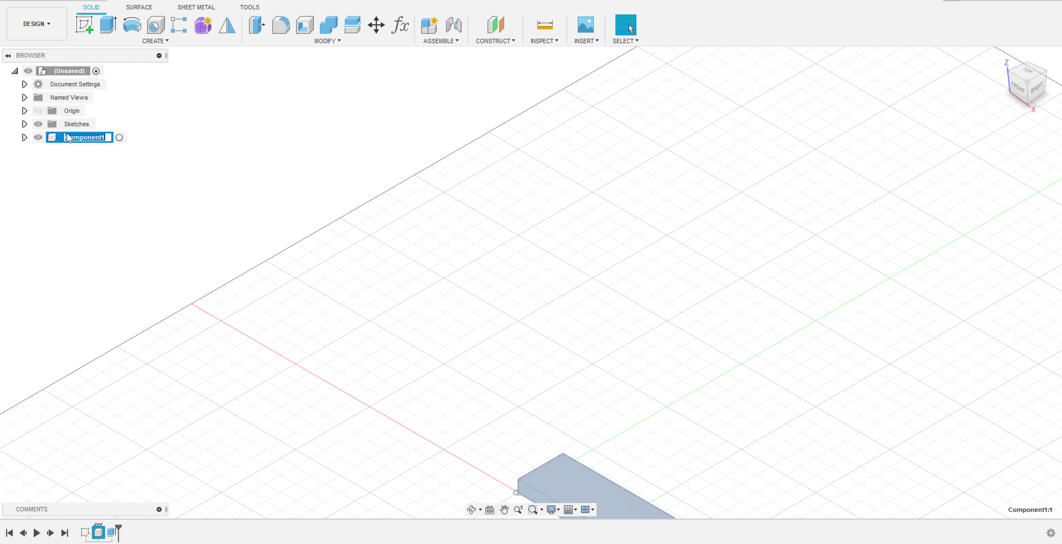
type("Bottom Panel 1 x 3 x .75")
key("Return")
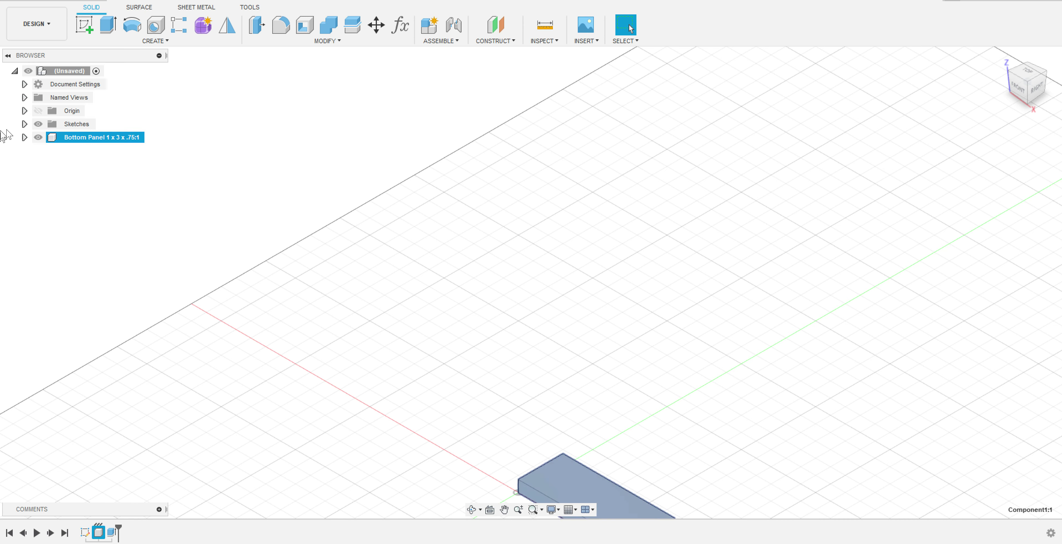
left_click(24, 123)
left_click(55, 138)
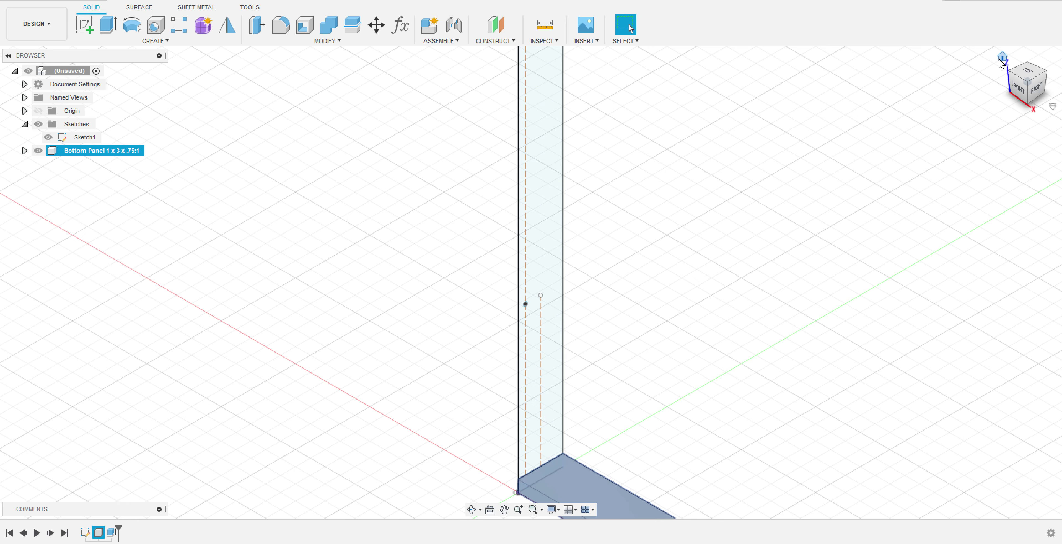
scroll(785, 173, "down", 5)
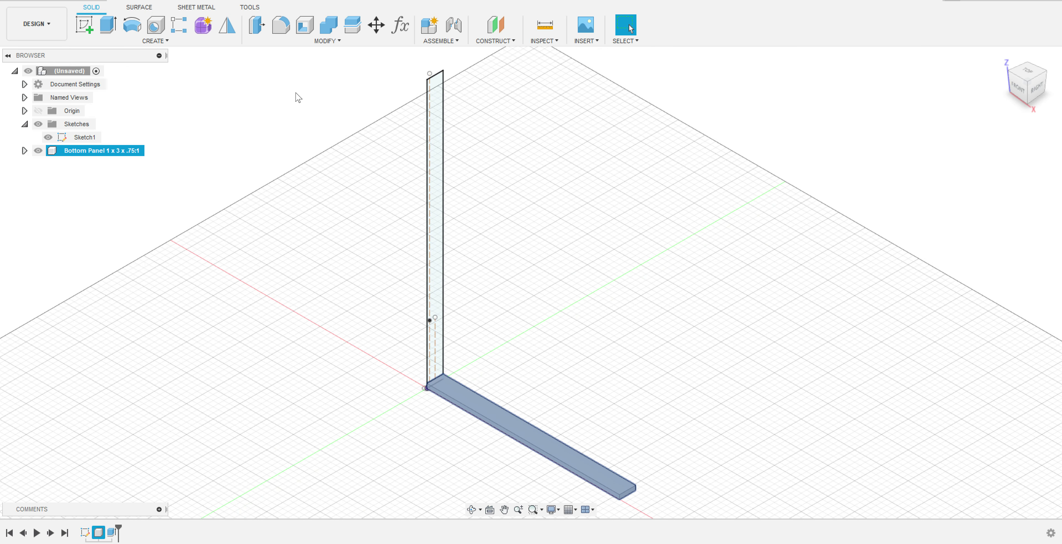
key("e")
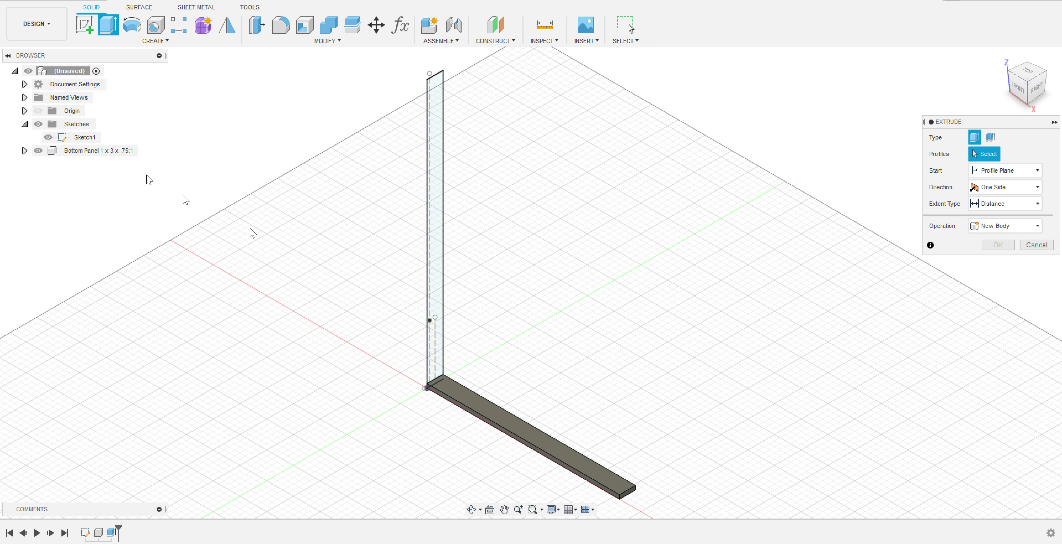
key("Escape")
left_click(106, 152)
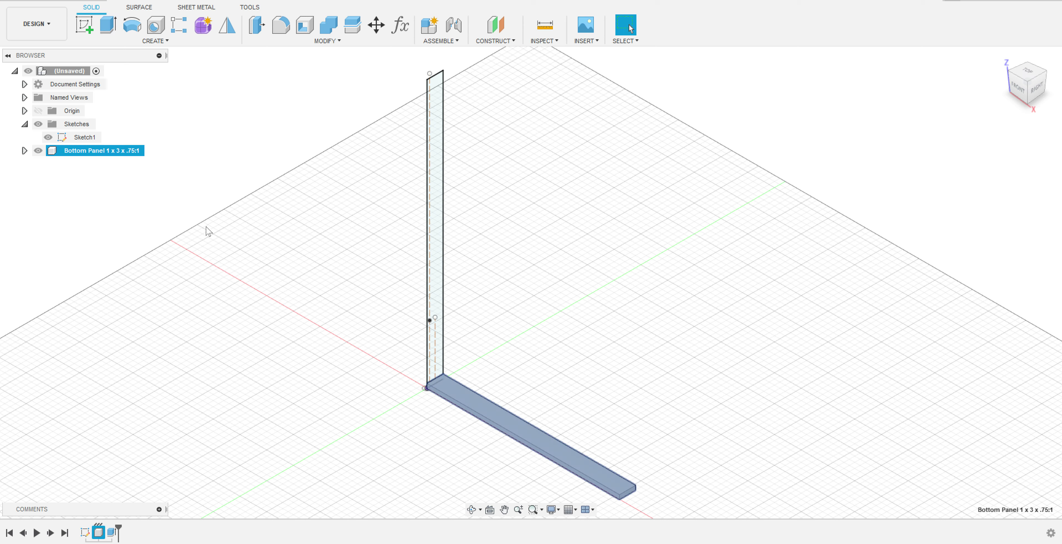
Move the Bottom Panel 0.75 in along X and capture its new position
right_click(479, 406)
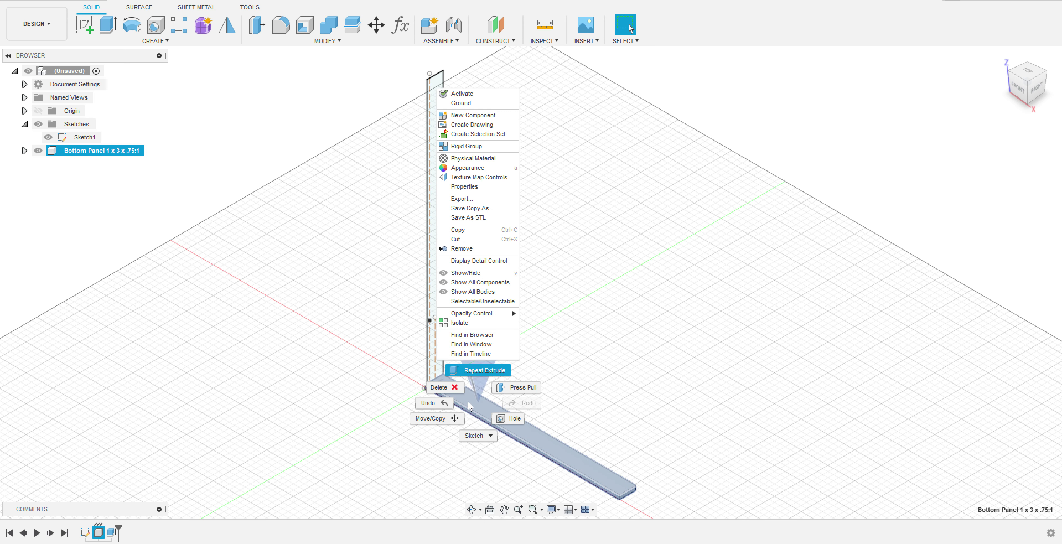
left_click(433, 418)
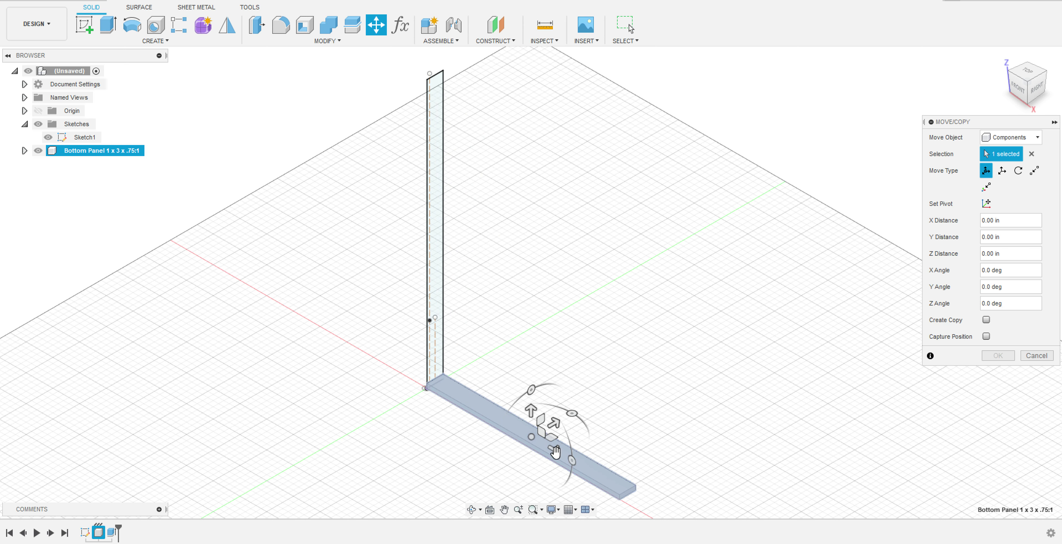
left_click_drag(554, 441, 556, 446)
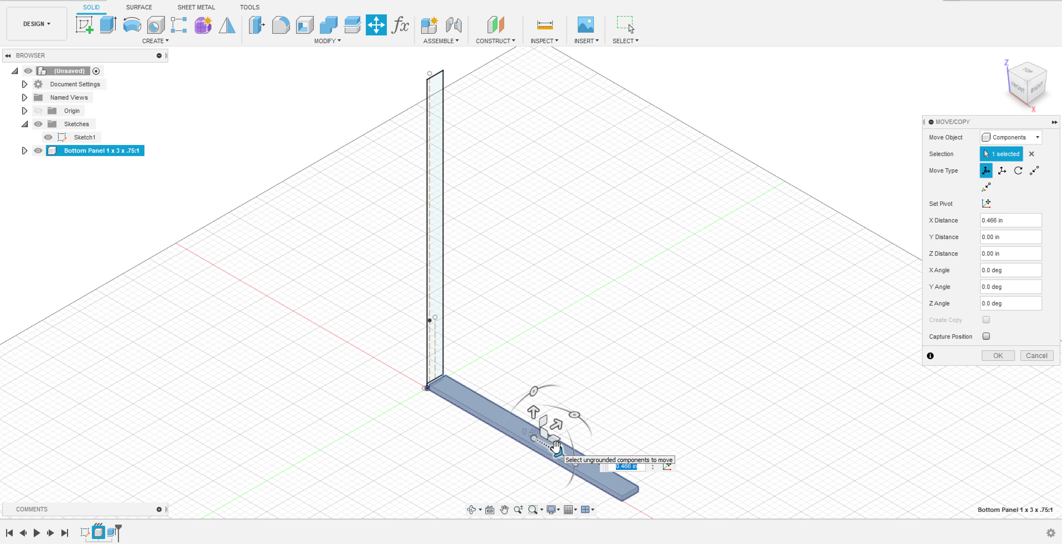
key("BackSpace")
type(".75")
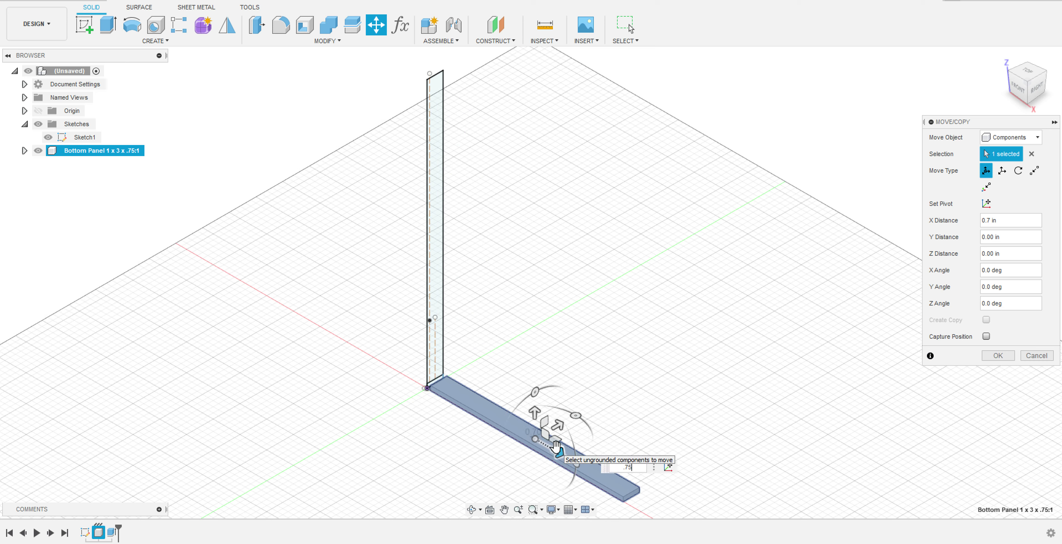
key("Return")
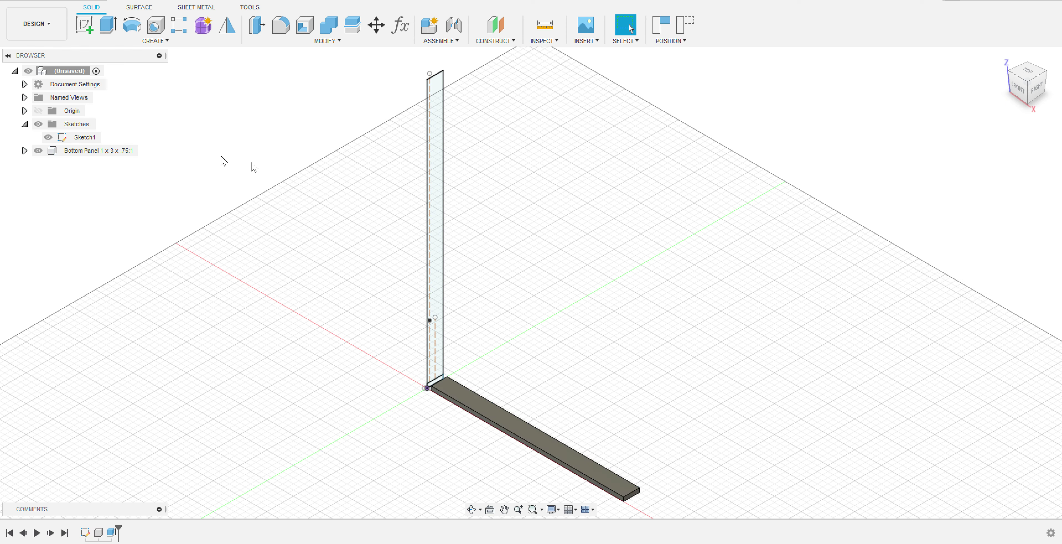
key("e")
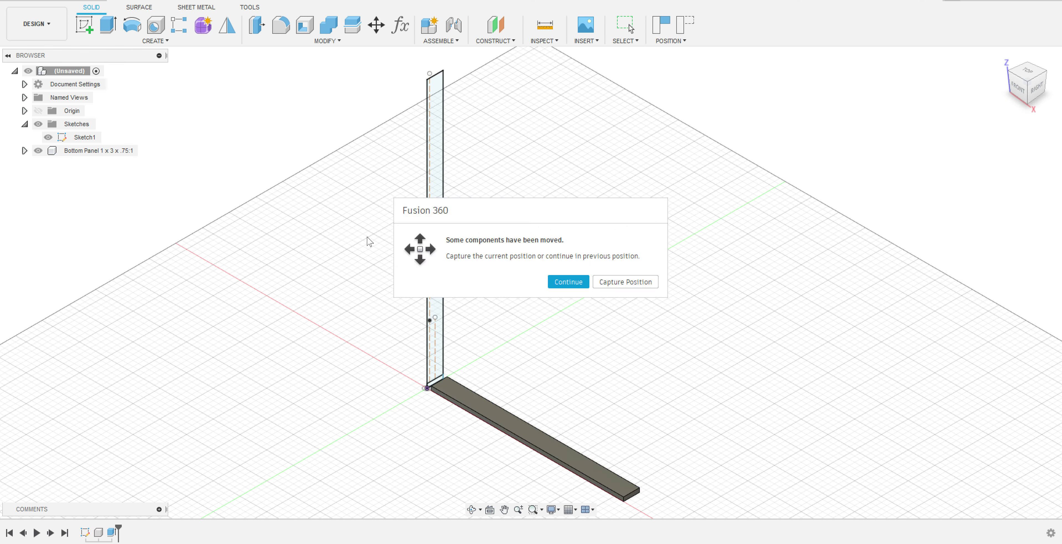
left_click(623, 285)
Extrude the tall upright and small bottom profiles 0.75 in as a new component
left_click(440, 346)
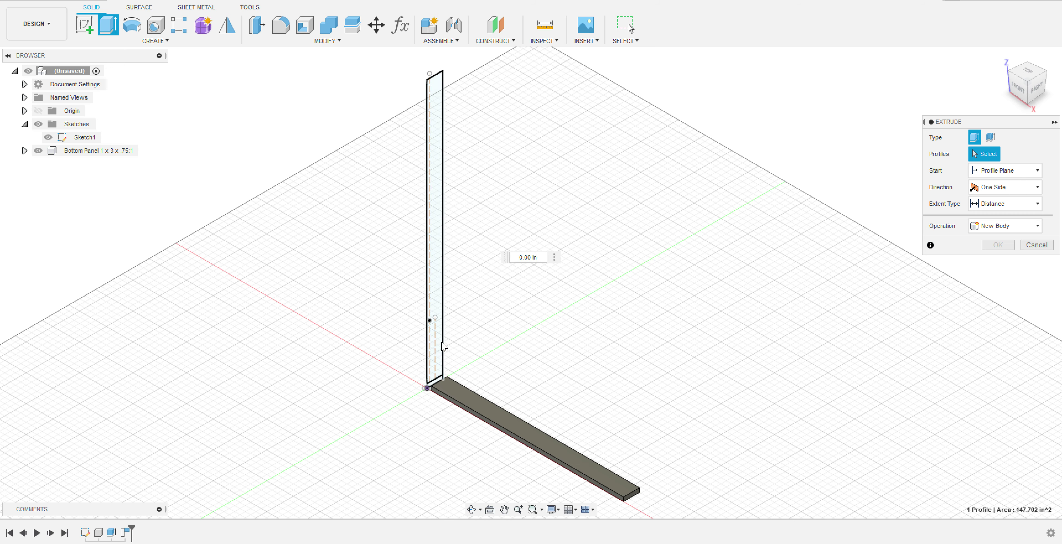
scroll(434, 387, "up", 1)
left_click(435, 378)
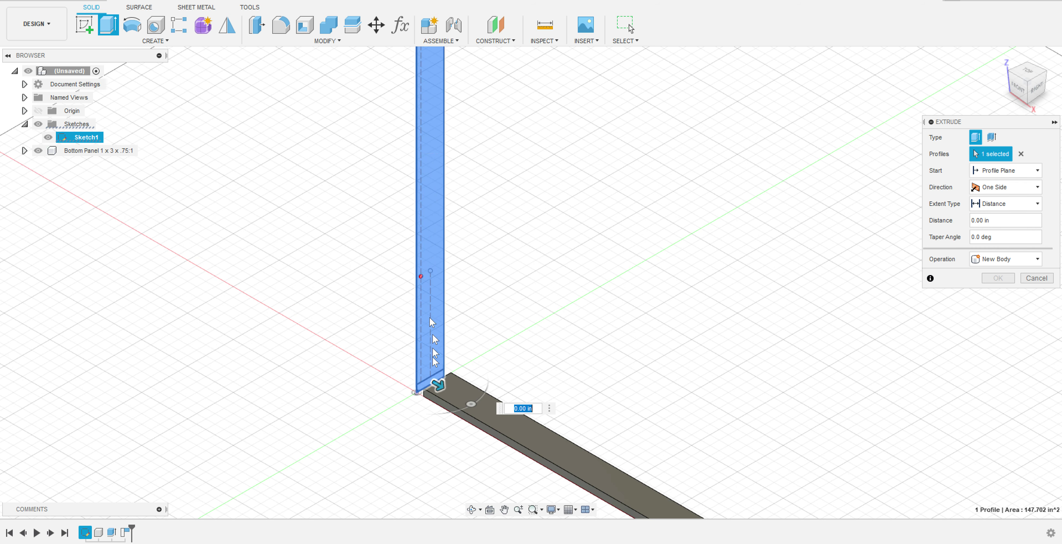
middle_click_drag(530, 186, 548, 232)
scroll(542, 99, "down", 3)
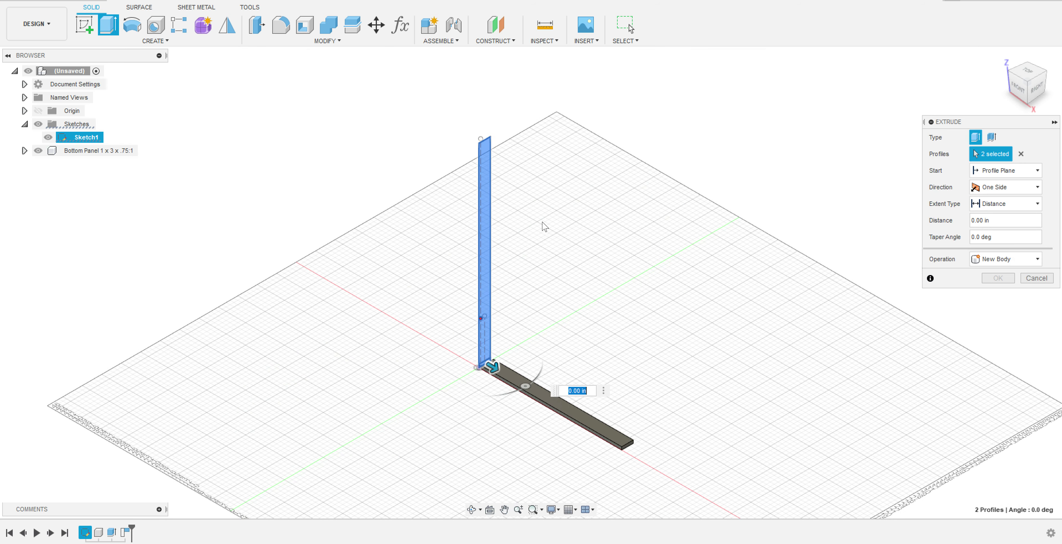
key("BackSpace")
type(".75")
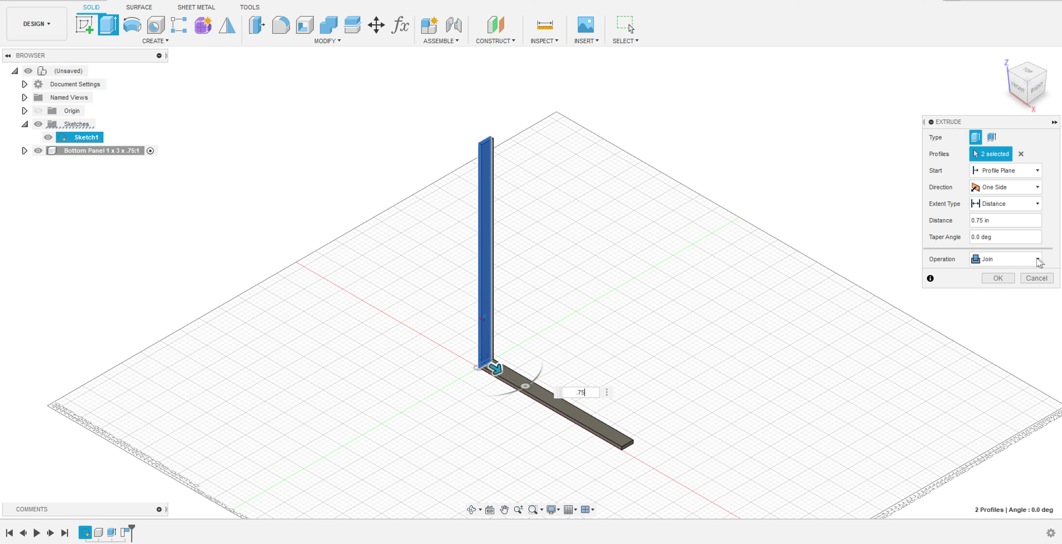
left_click(1037, 259)
left_click(1014, 310)
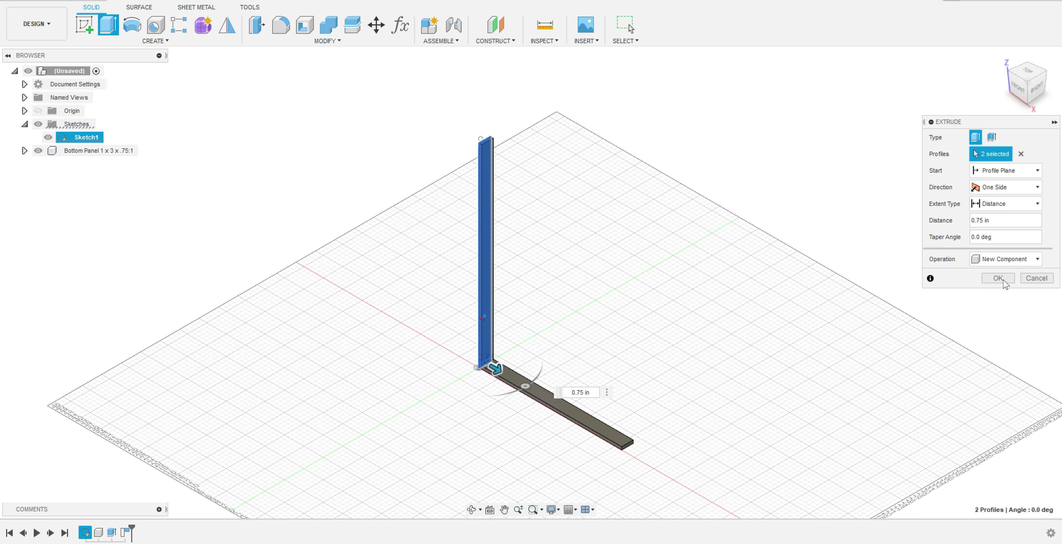
left_click(998, 278)
Rename Component2:1 to 'Back Panel 1 x 3 x .75'
scroll(464, 362, "up", 5)
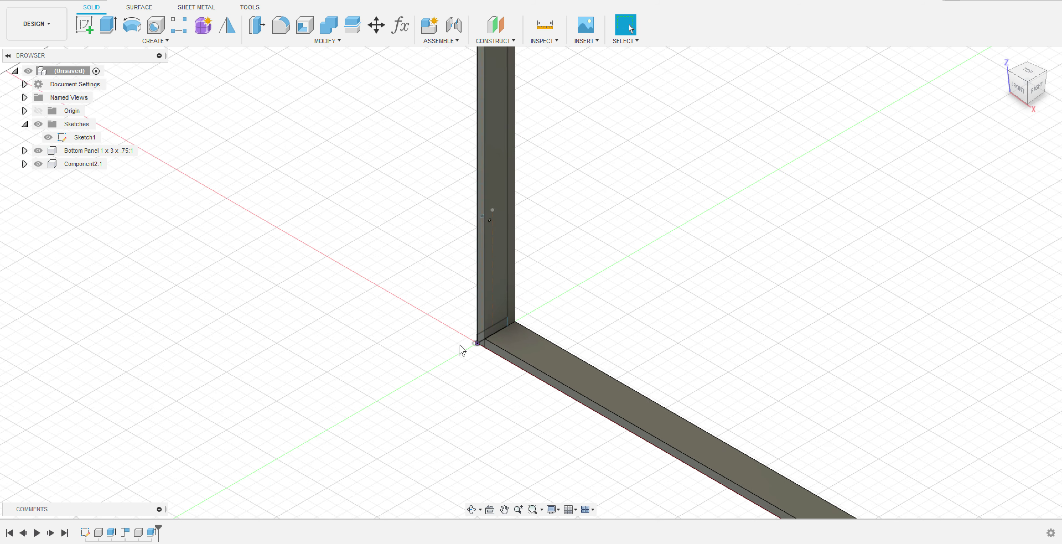
double_click(72, 165)
type("Back Panel 1 x 3 x .75")
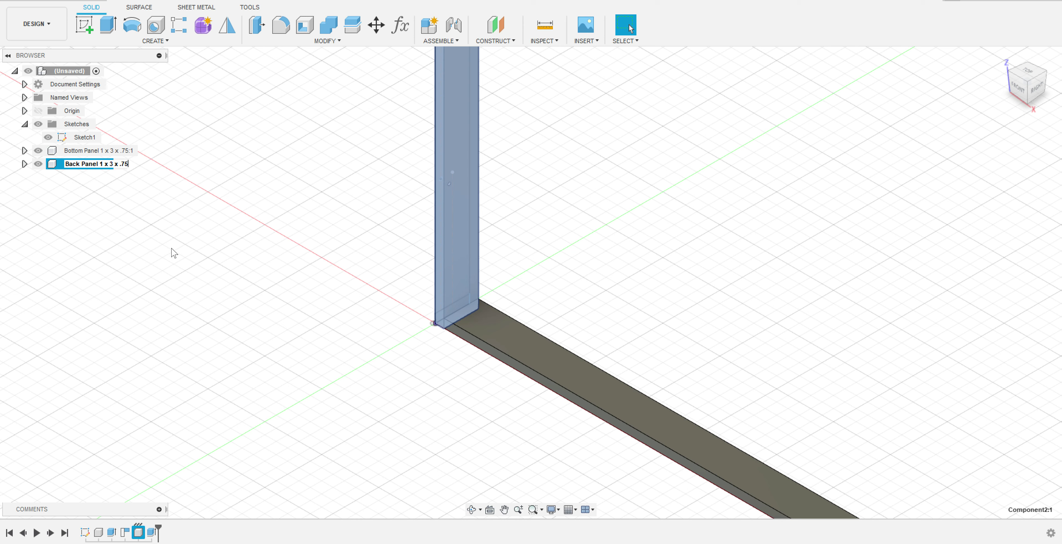
key("Return")
Frame the back panel and launch Pattern on Path from the Create menu
scroll(671, 244, "down", 3)
left_click(564, 173)
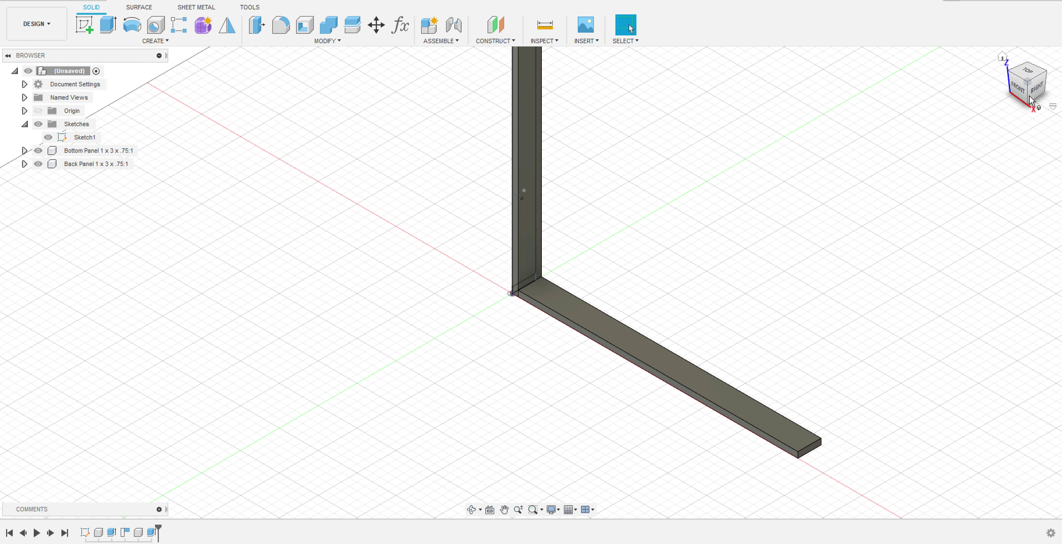
scroll(628, 327, "up", 8)
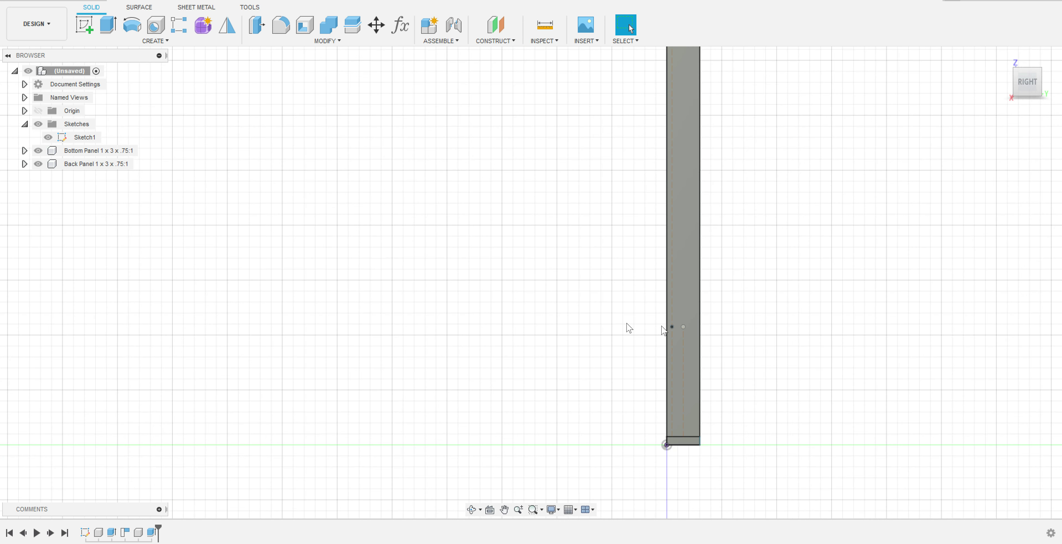
scroll(642, 323, "up", 5)
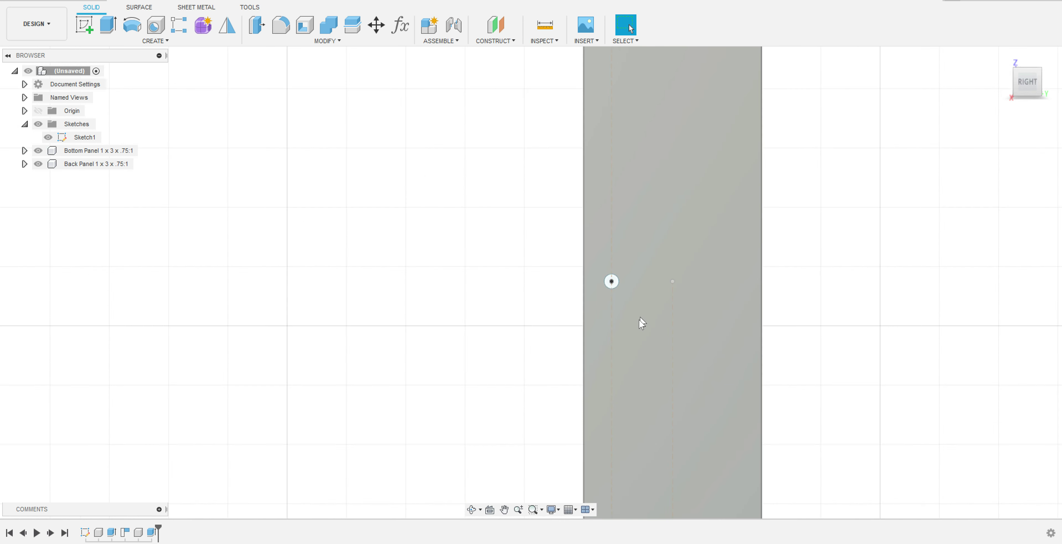
middle_click_drag(782, 314, 846, 320, "shift")
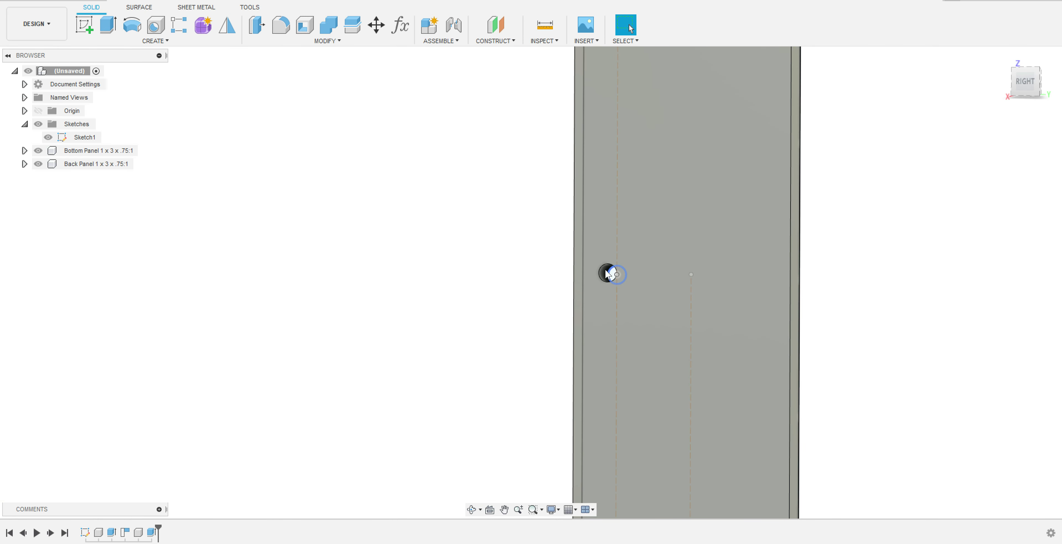
left_click(155, 41)
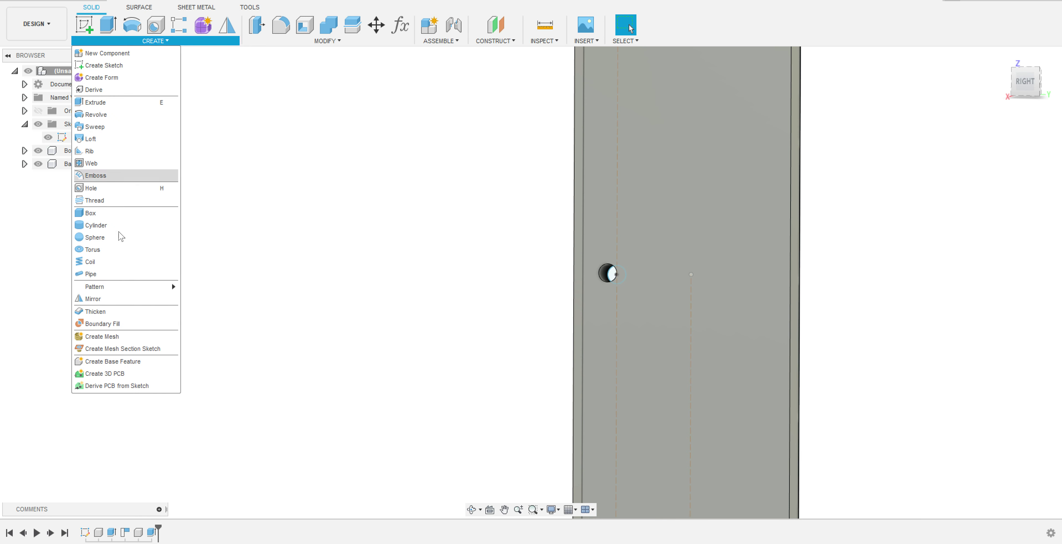
mouse_move(146, 286)
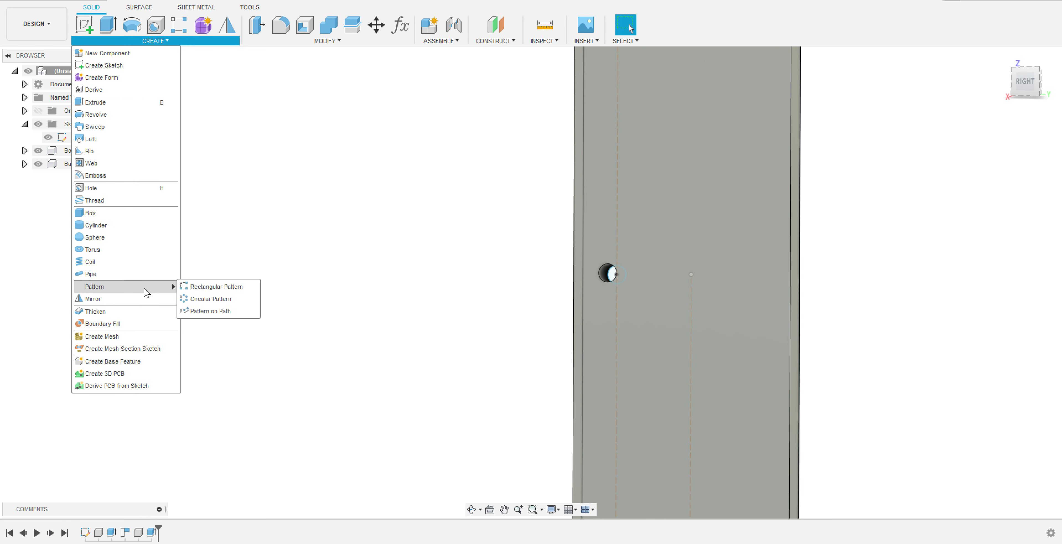
left_click(211, 311)
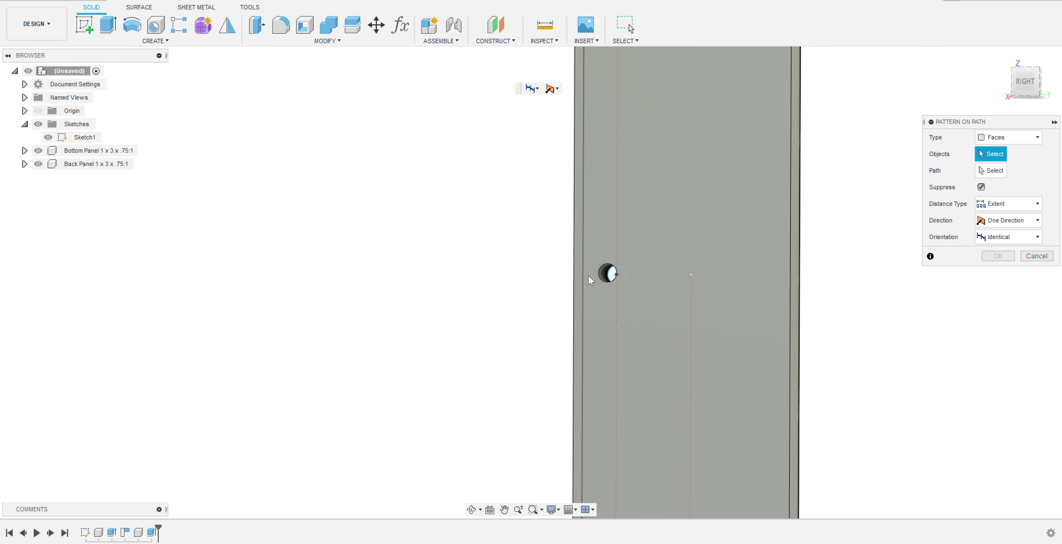
Pick the hole face and dashed sketch line as path, use Spacing, and drag out 3 copies
left_click(605, 276)
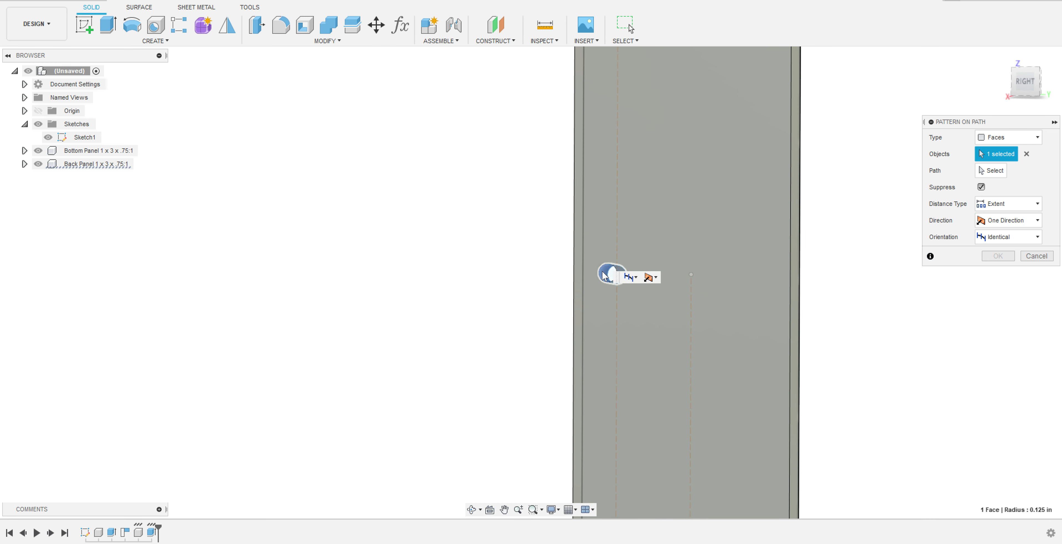
left_click(1000, 174)
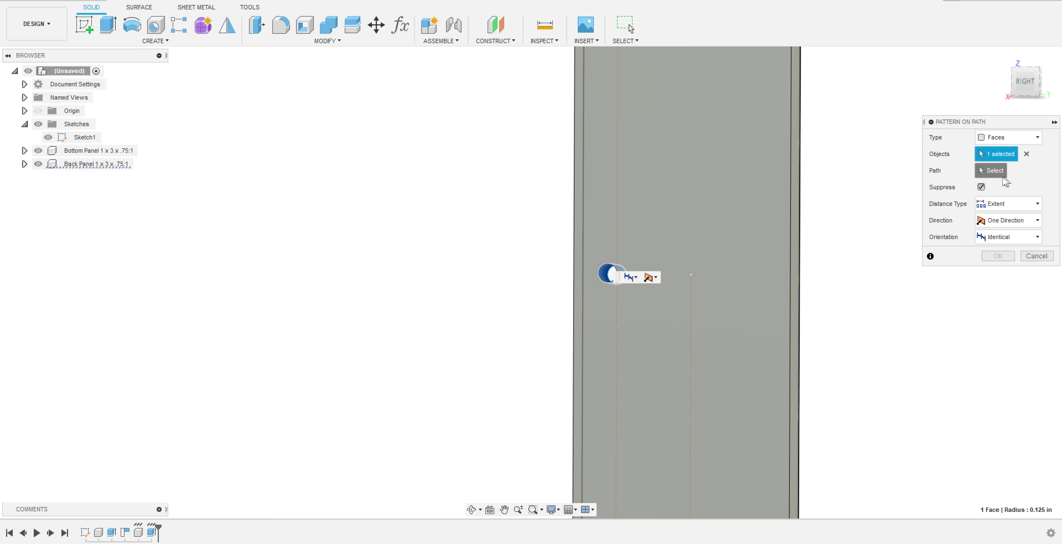
left_click(618, 206)
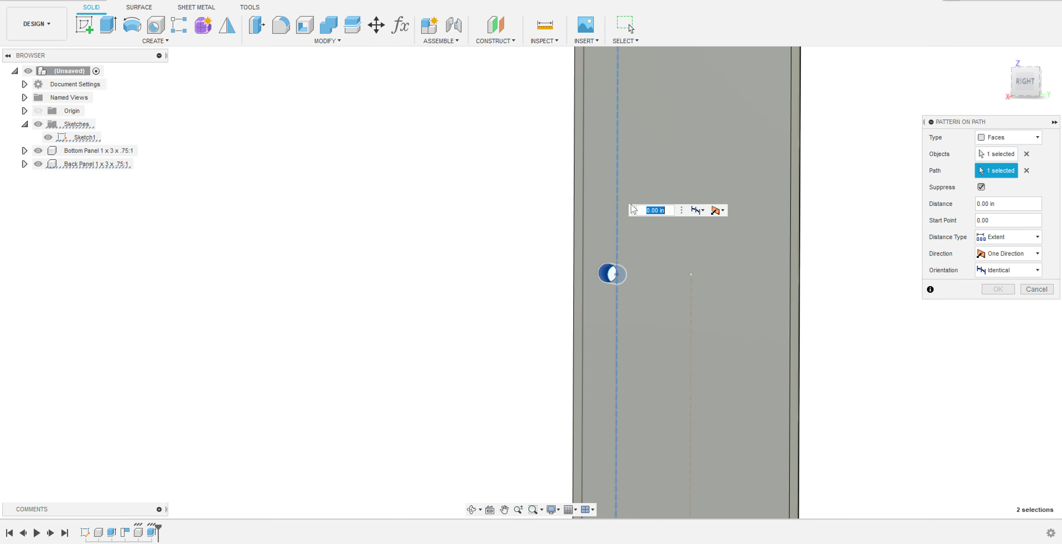
left_click(1031, 242)
left_click(1014, 269)
scroll(858, 208, "down", 3)
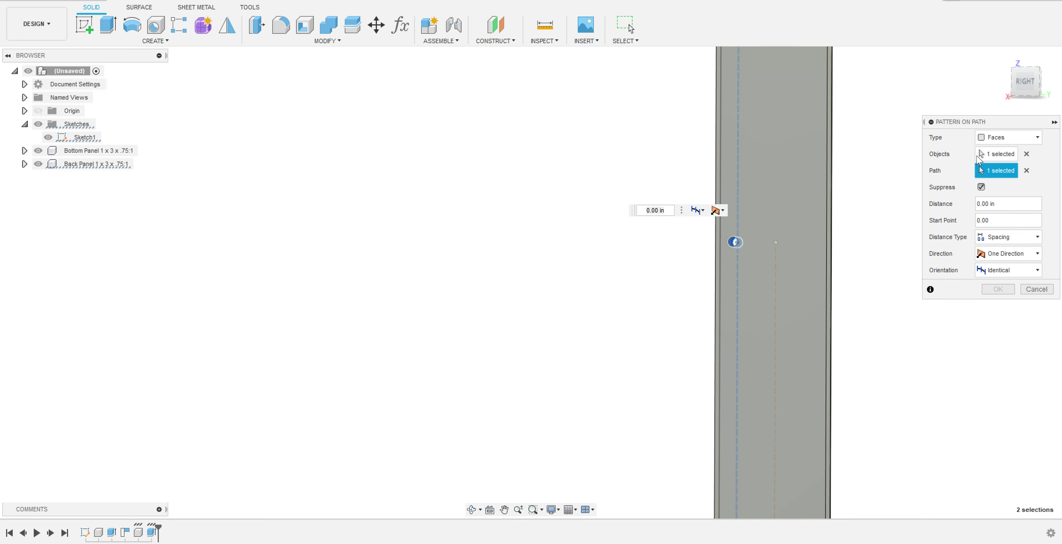
scroll(867, 176, "down", 2)
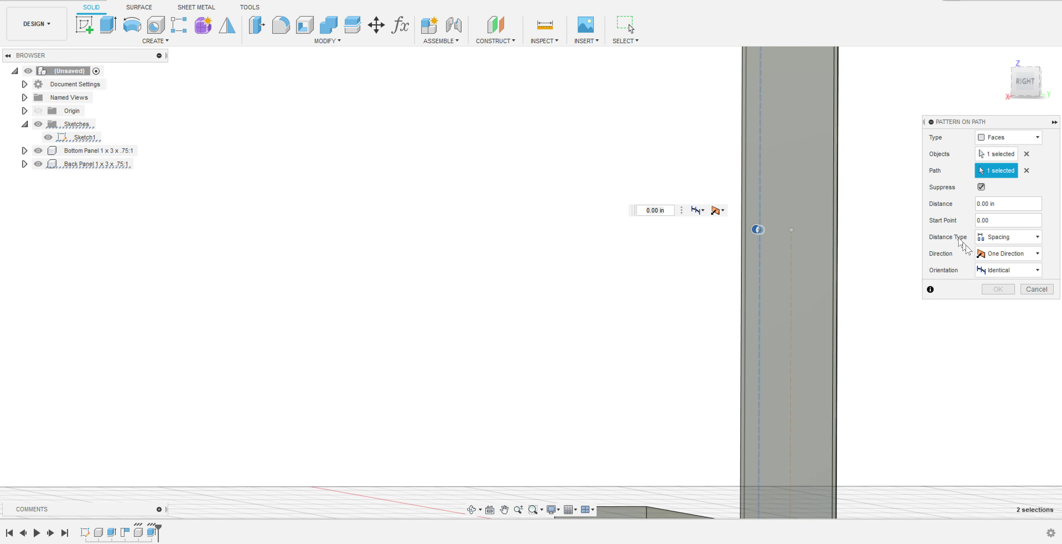
scroll(874, 186, "down", 3)
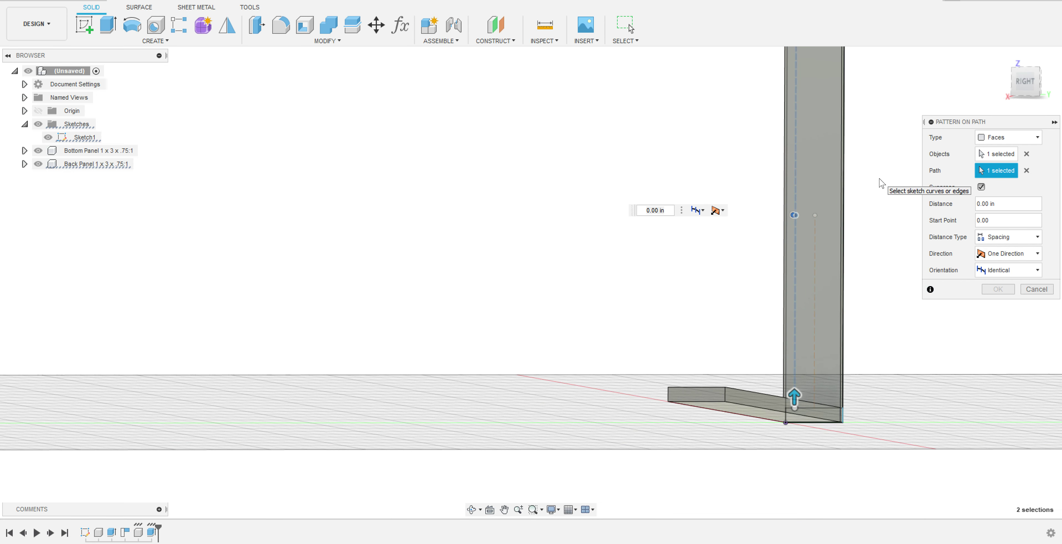
left_click_drag(796, 396, 794, 332)
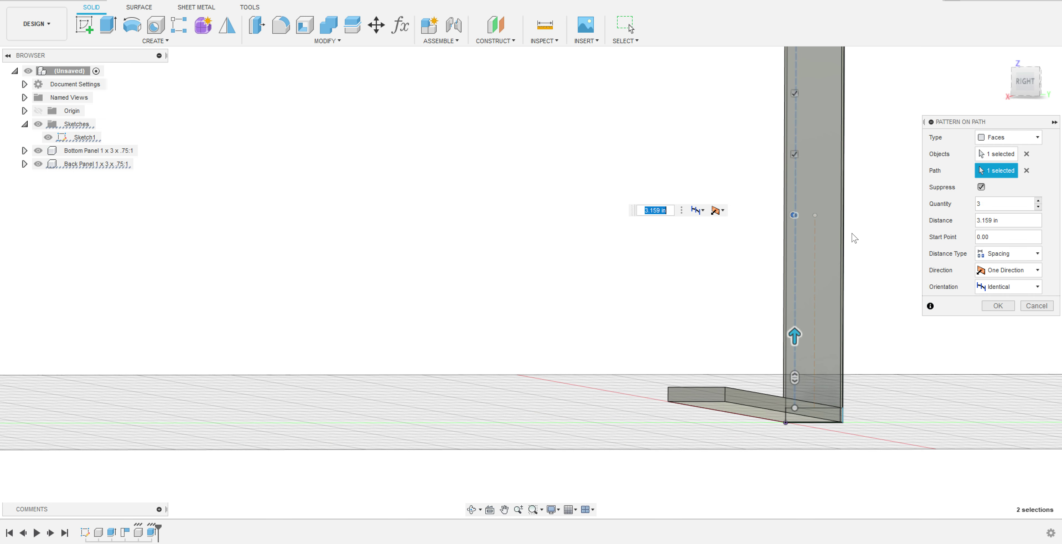
Raise the pattern to four copies and stretch the spacing to about 8.552 in
middle_click_drag(861, 247, 857, 313)
left_click_drag(808, 398, 809, 336)
scroll(865, 244, "down", 2)
middle_click_drag(875, 225, 875, 288)
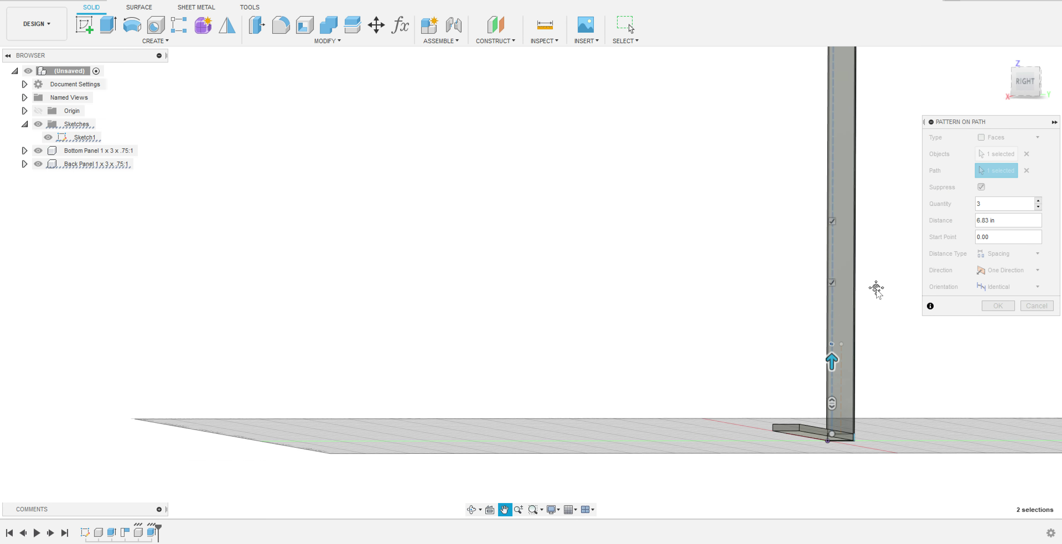
left_click(1038, 202)
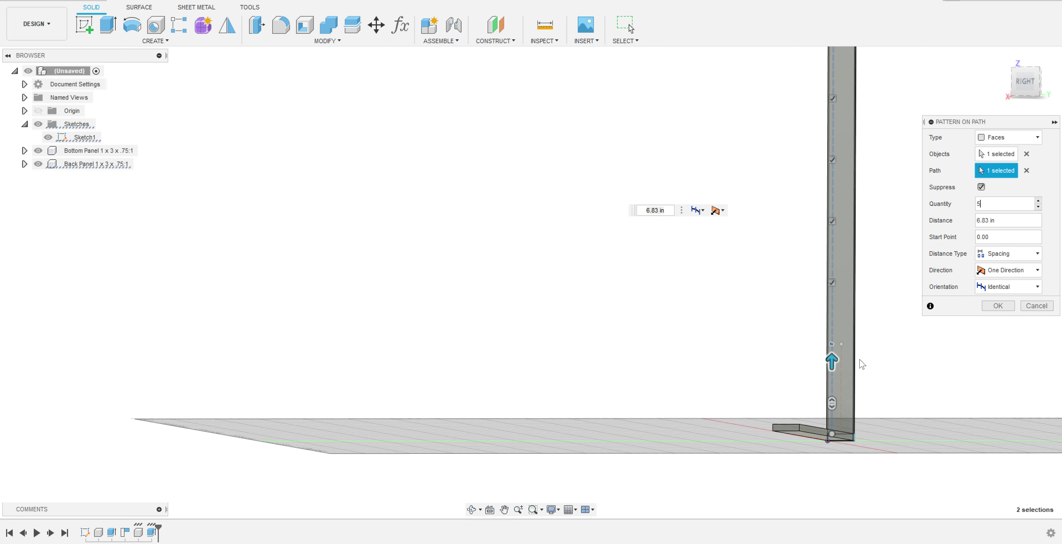
left_click_drag(834, 362, 832, 346)
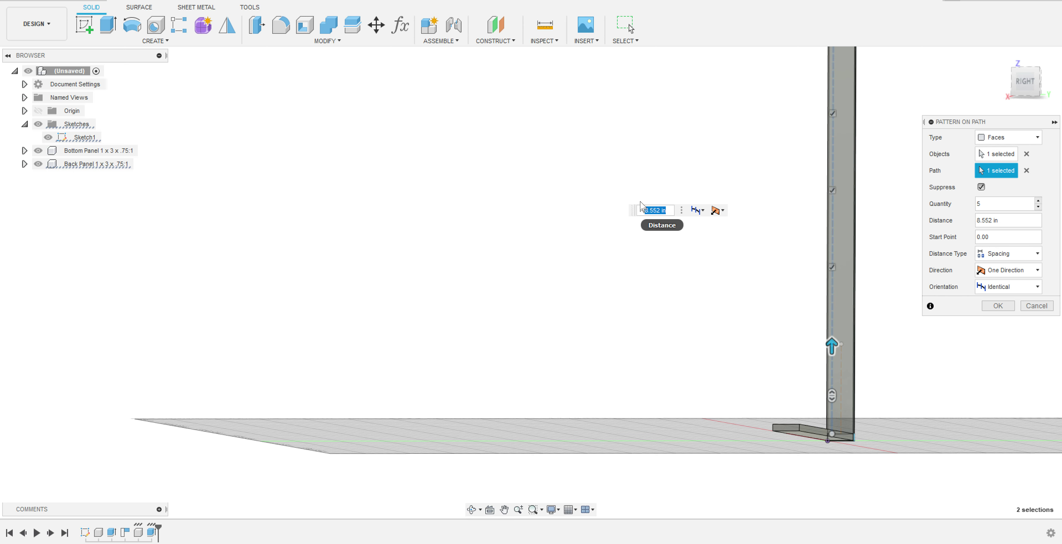
type("10")
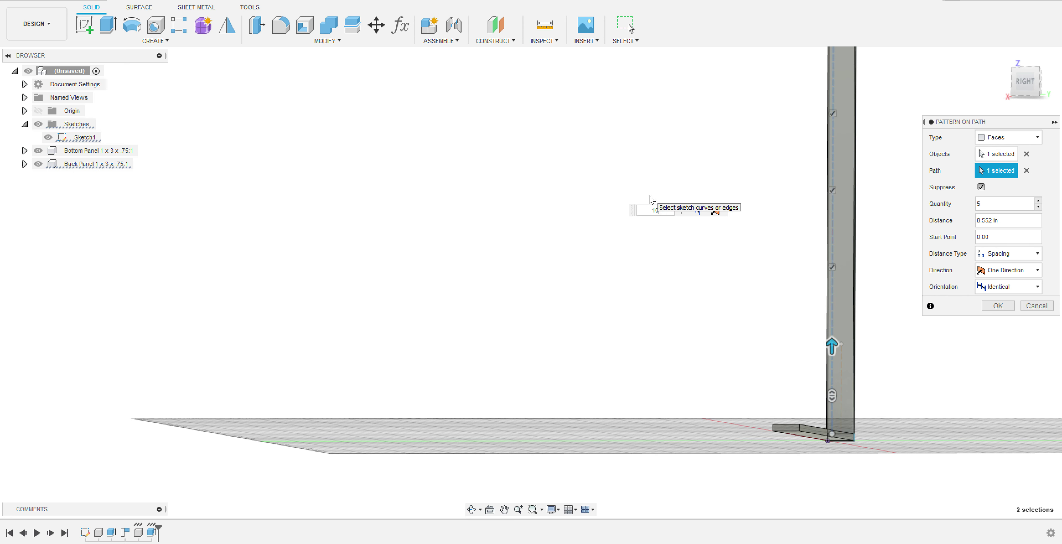
Extend the pattern distance to 10.837 in and confirm the four-hole pattern
scroll(808, 280, "up", 3)
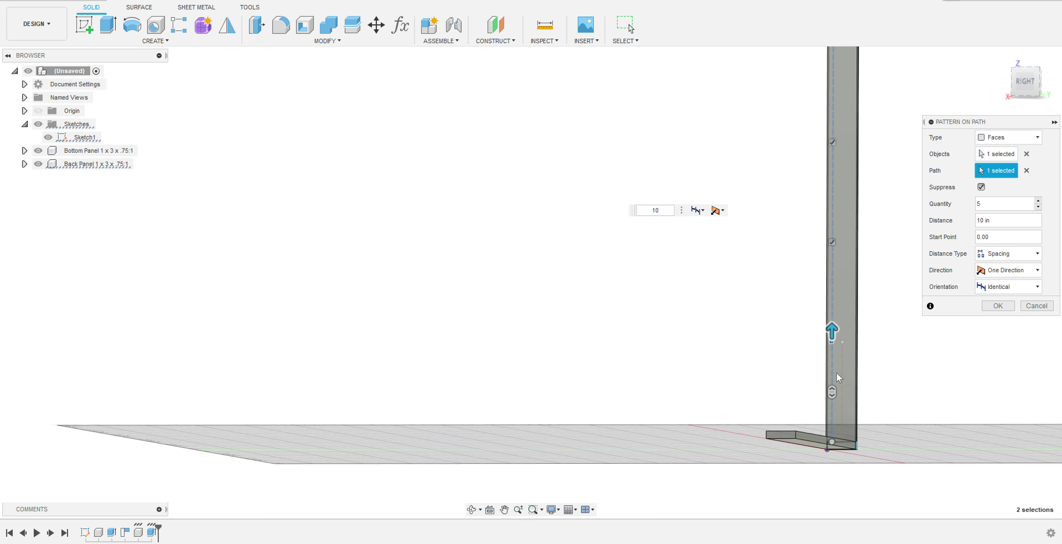
middle_click_drag(890, 211, 894, 415)
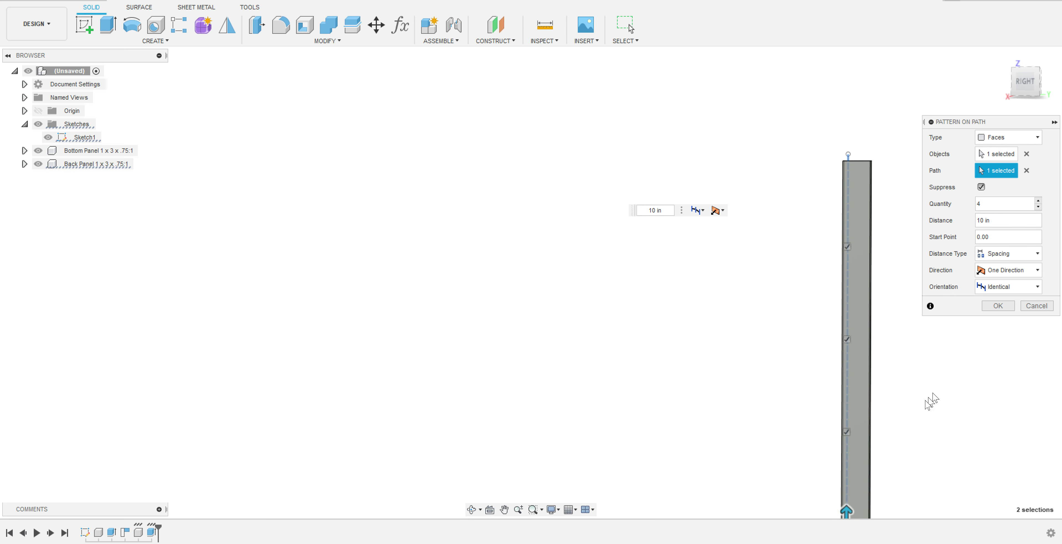
left_click(1032, 254)
left_click(998, 280)
scroll(918, 383, "up", 1)
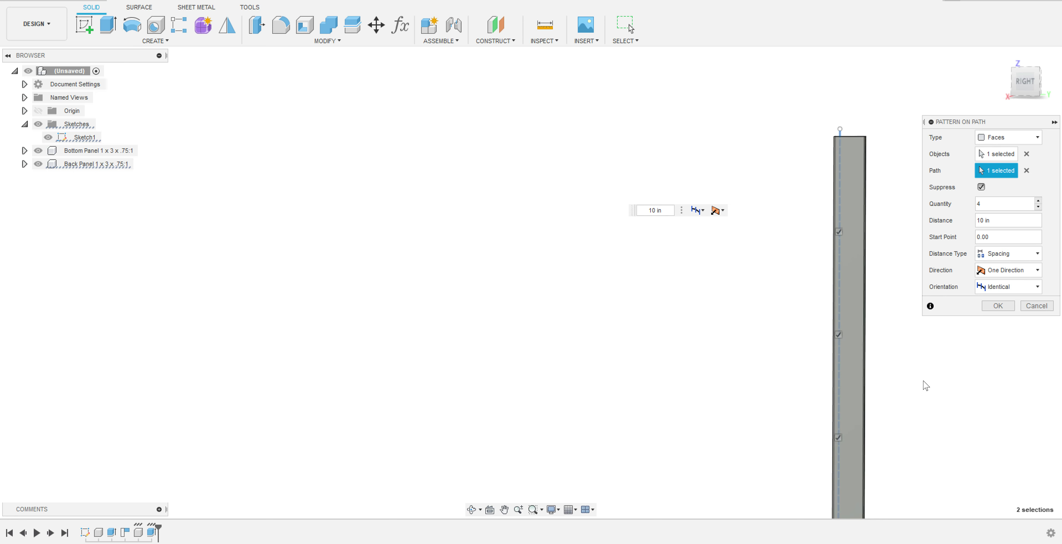
scroll(924, 416, "down", 2)
left_click_drag(853, 510, 853, 503)
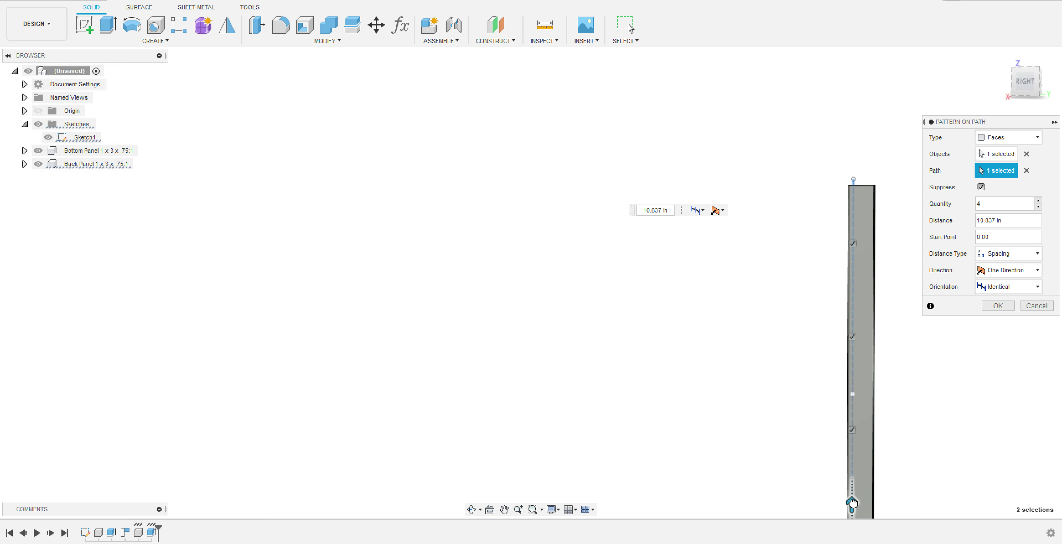
middle_click_drag(951, 433, 913, 395)
left_click(998, 305)
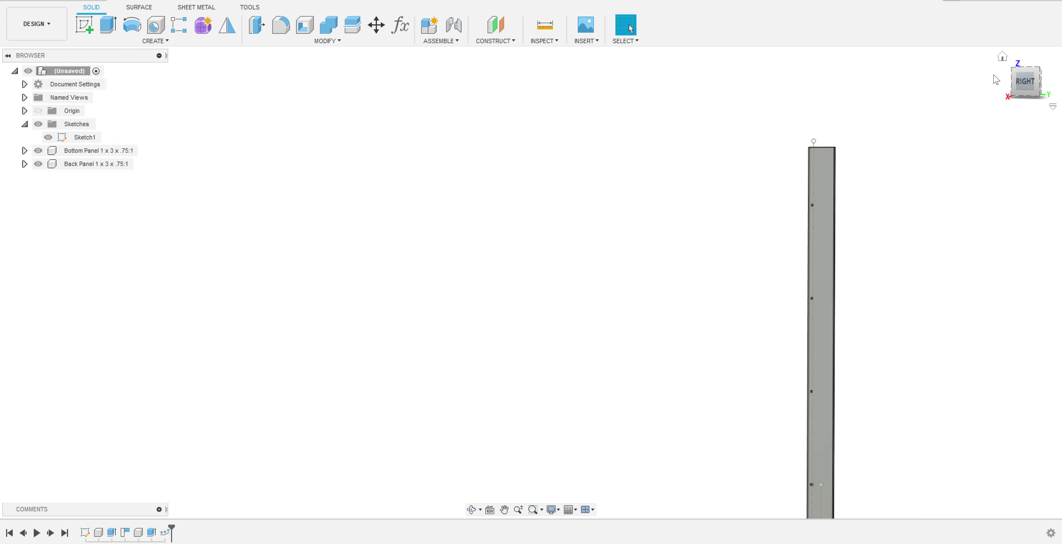
Show the origin planes and add an offset plane at the bottom panel's far end (36.75 in)
left_click(1002, 57)
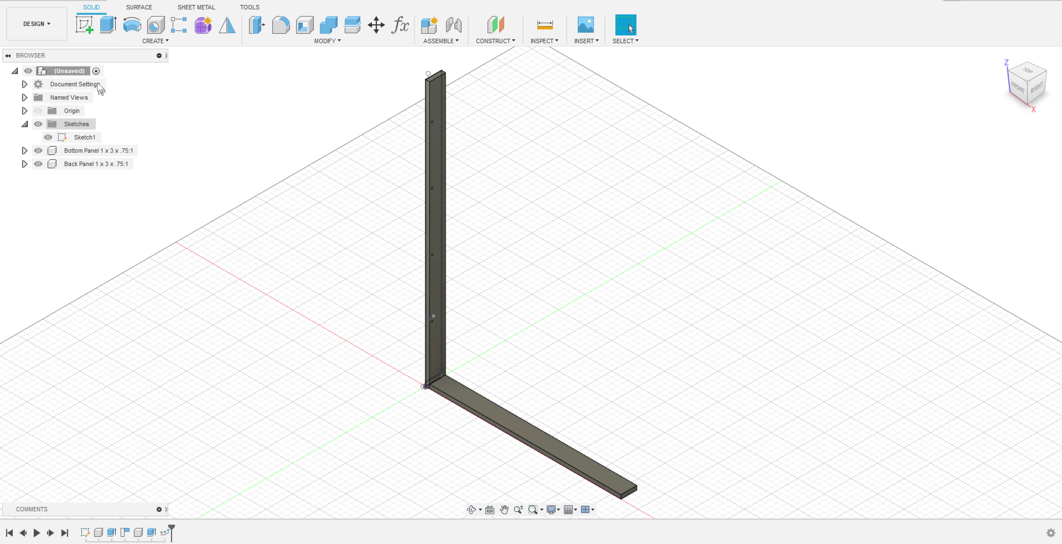
left_click(38, 111)
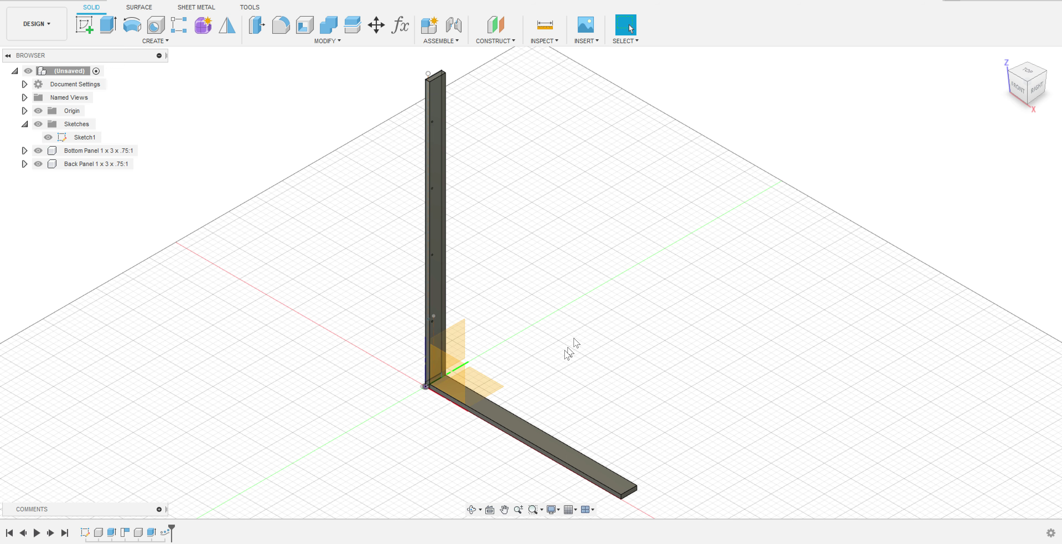
middle_click_drag(532, 383, 644, 357, "shift")
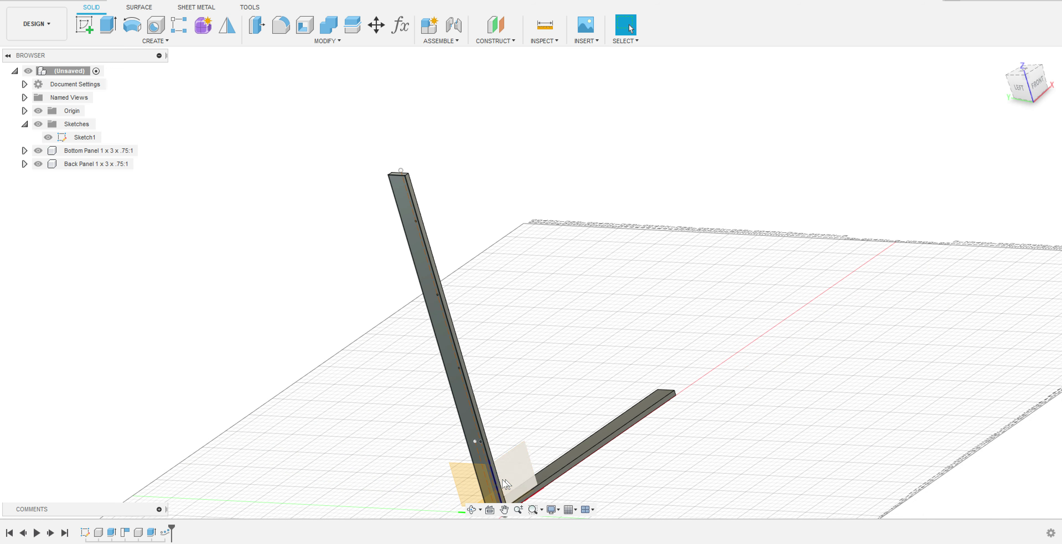
left_click(495, 41)
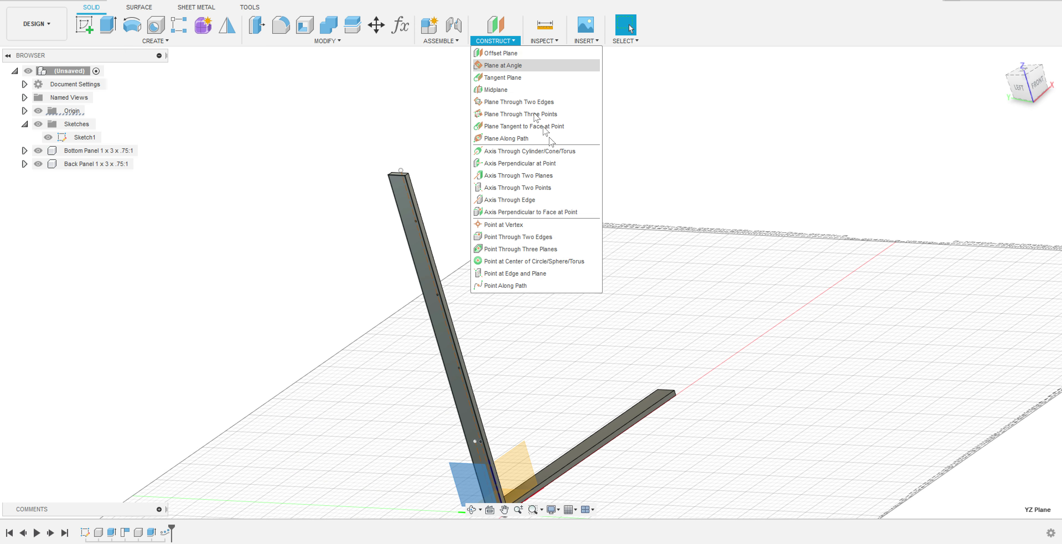
left_click(501, 53)
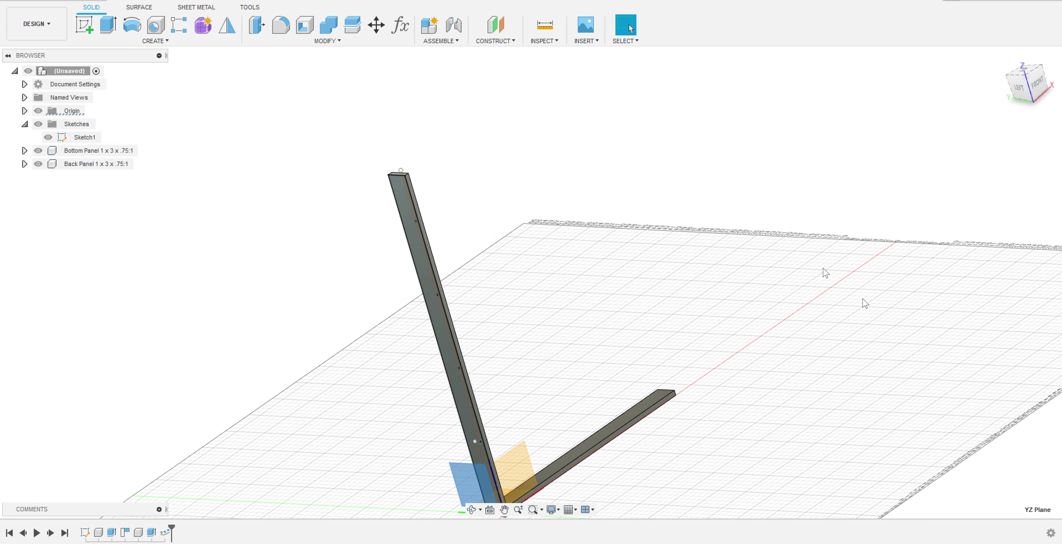
middle_click_drag(870, 410, 775, 377, "shift")
left_click(510, 493)
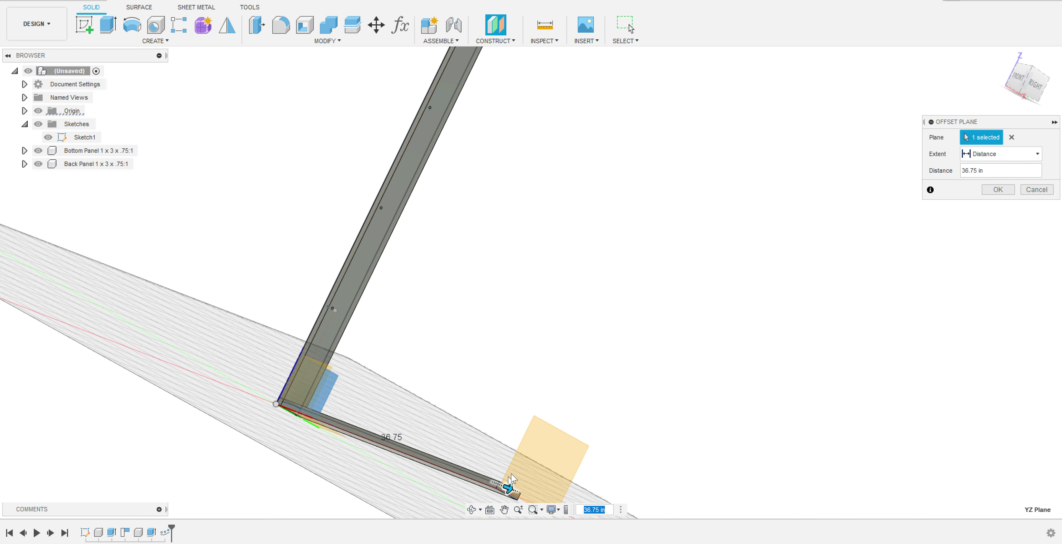
left_click(998, 190)
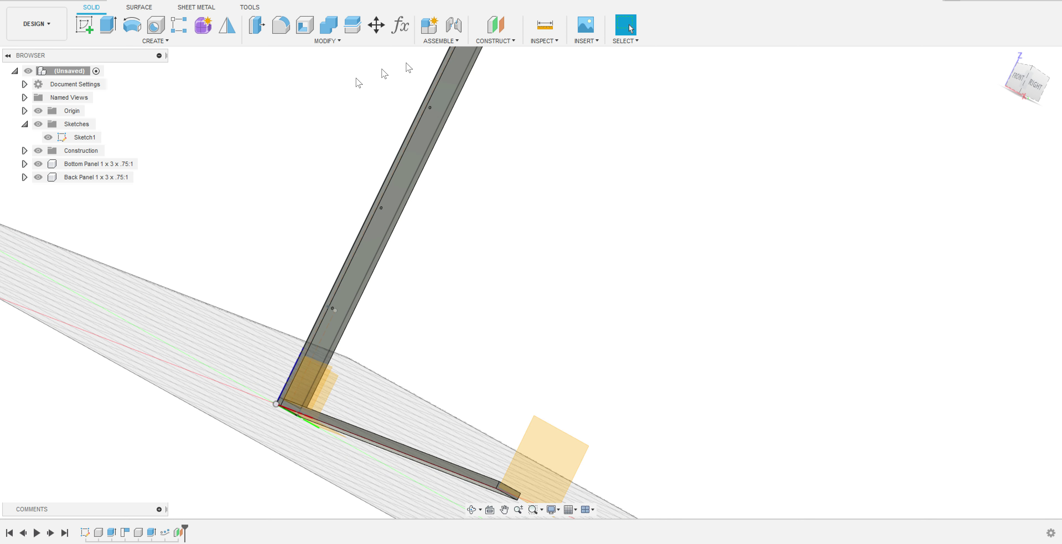
Create a midplane between the bottom panel's end plane and the corner plane
left_click(495, 41)
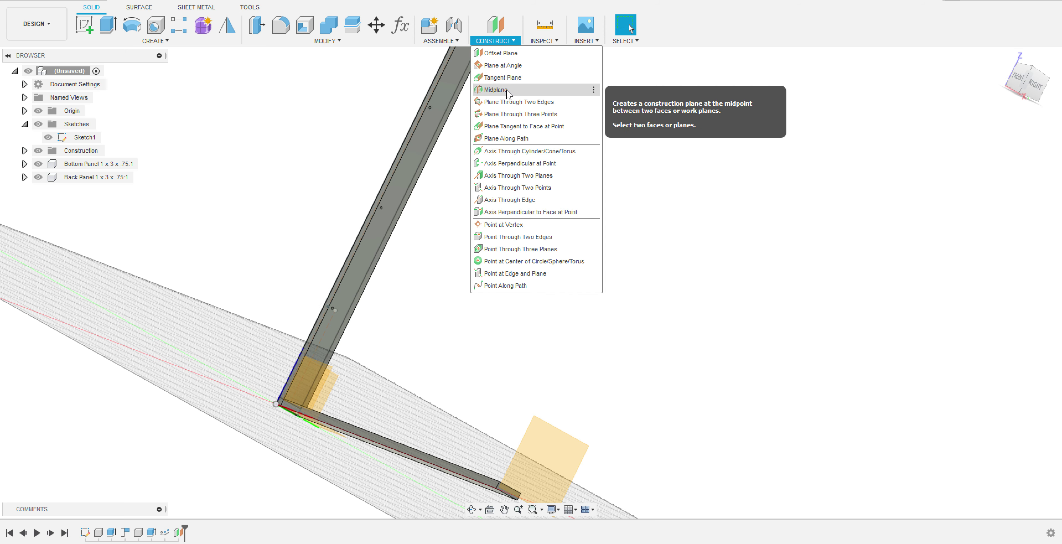
left_click(496, 89)
left_click(576, 457)
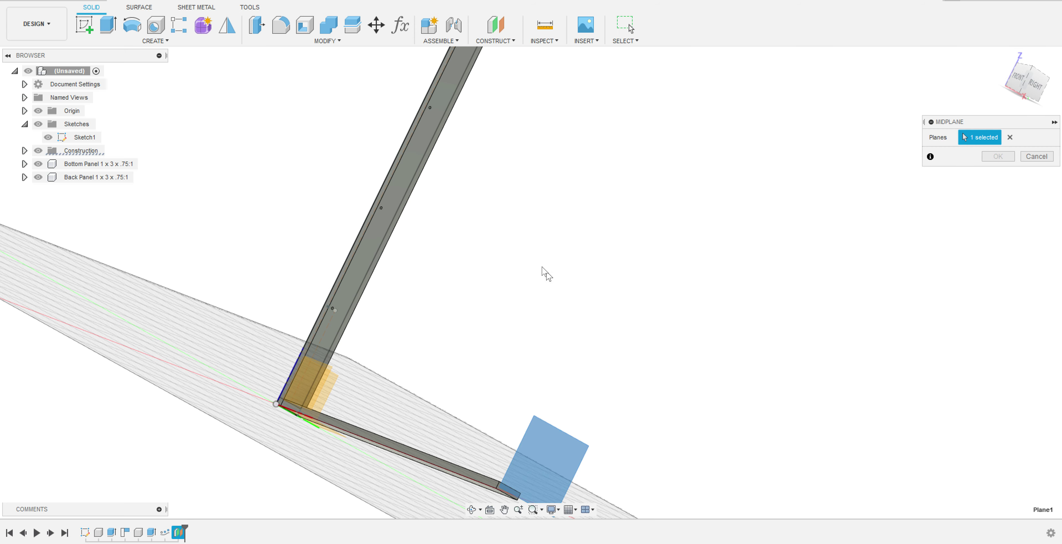
middle_click_drag(527, 287, 635, 297, "shift")
left_click(434, 400)
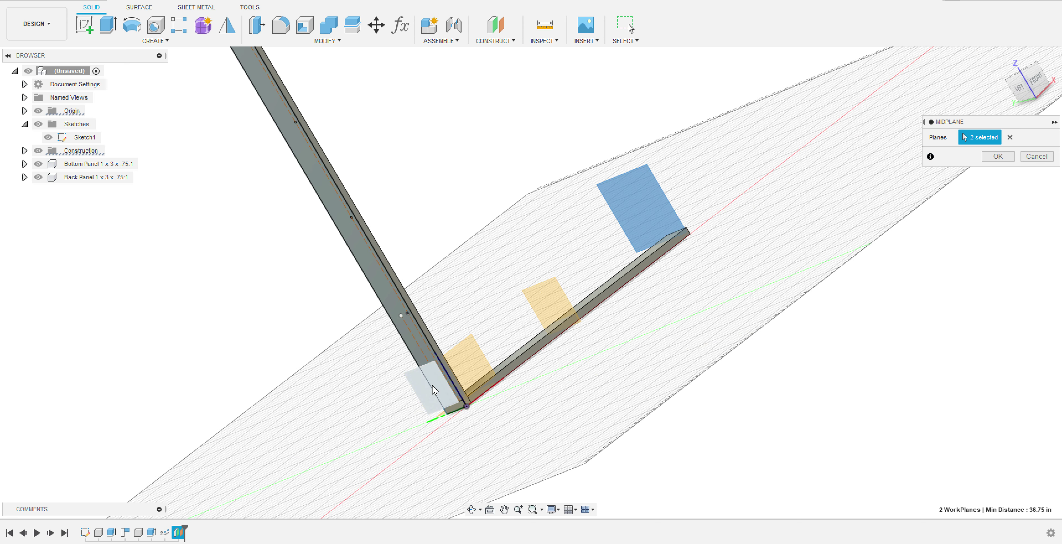
key("Return")
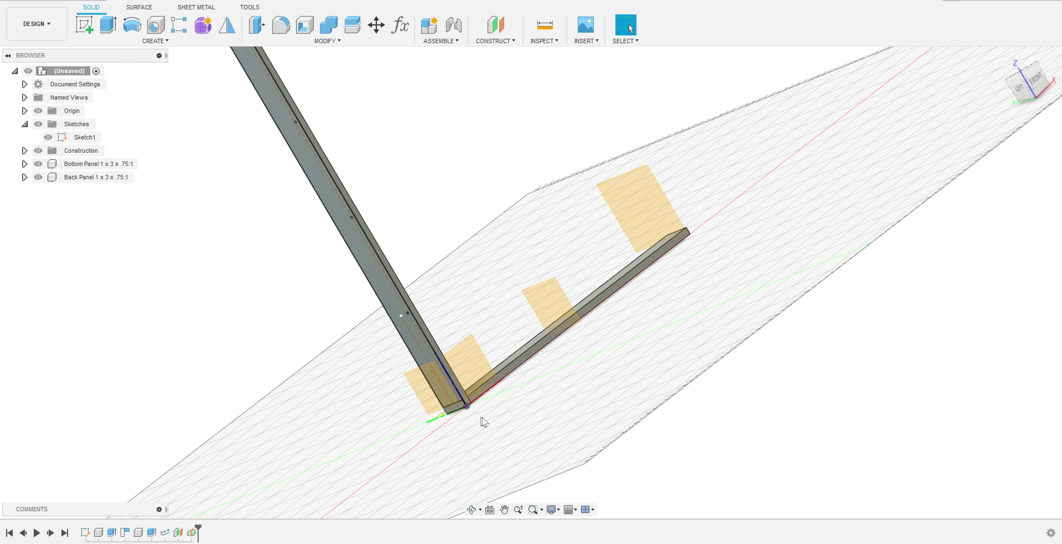
Add an offset plane from the ground plane at the top of the back panel
middle_click_drag(540, 417, 520, 374, "shift")
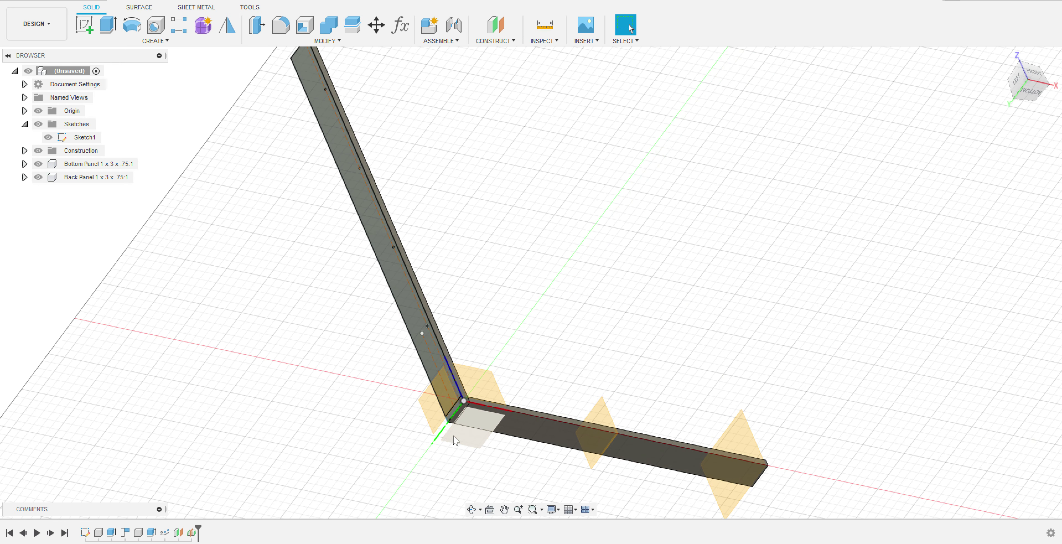
left_click(495, 41)
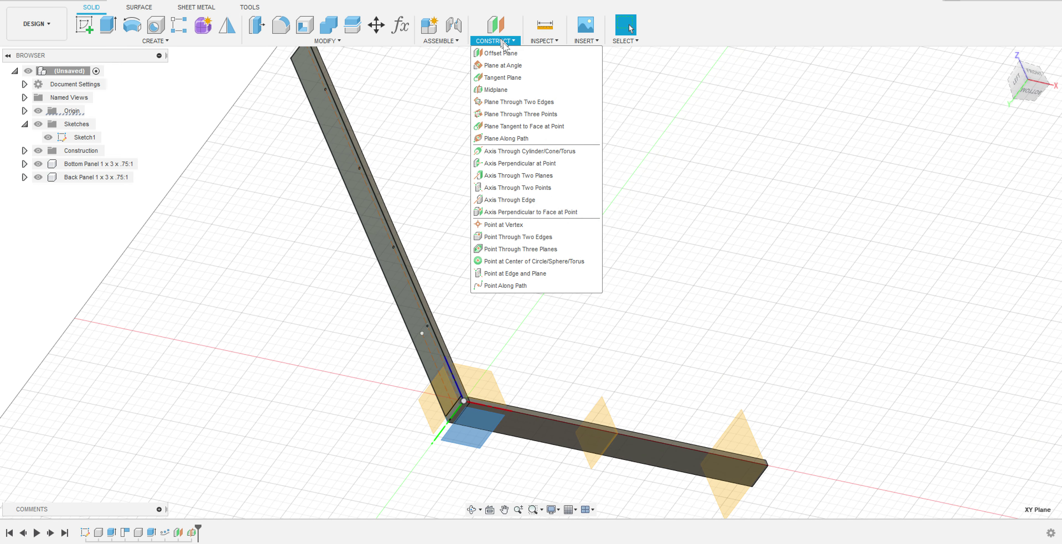
left_click(502, 53)
middle_click_drag(442, 115, 337, 246, "shift")
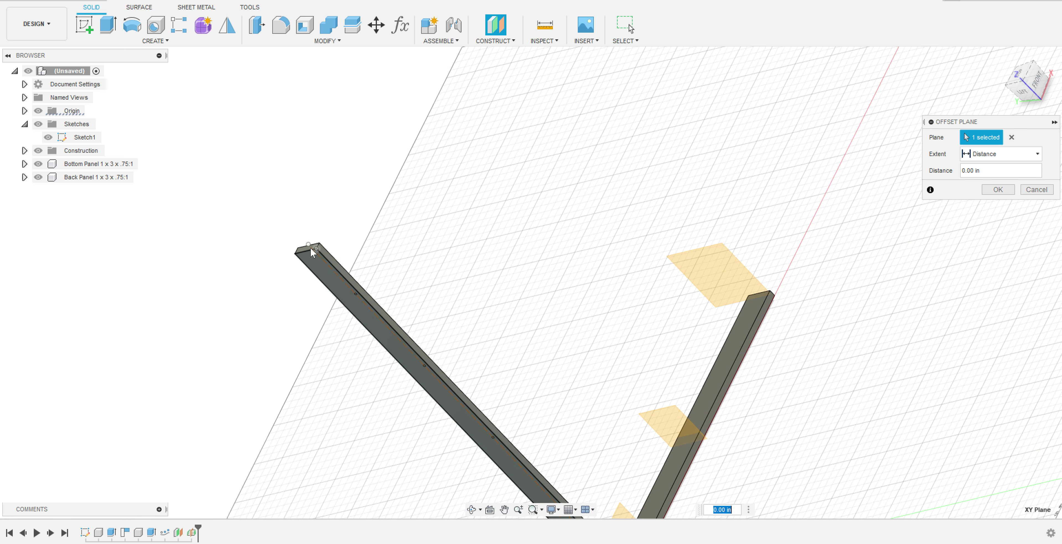
scroll(311, 252, "up", 2)
left_click(300, 250)
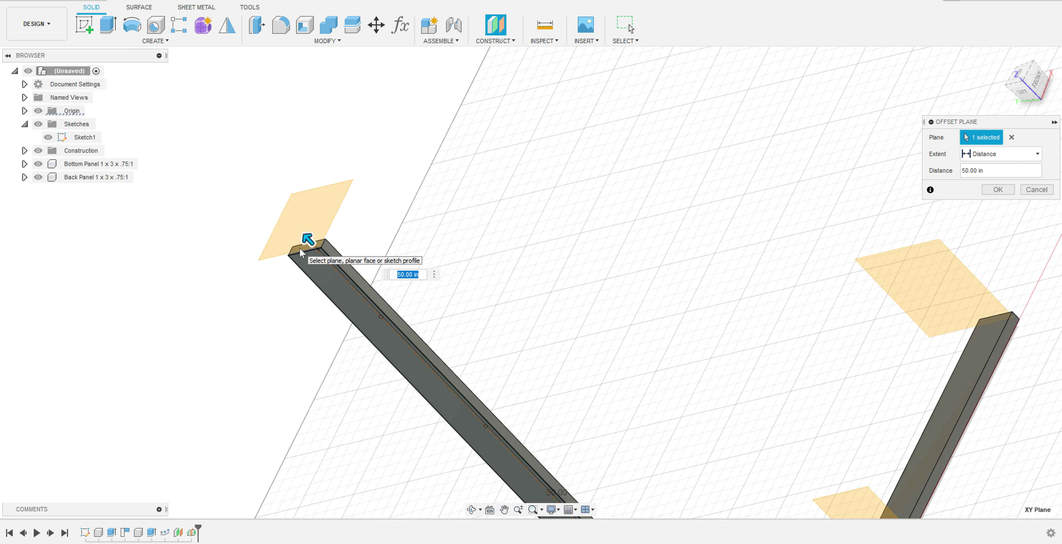
key("Return")
Create a midplane between the back panel's top plane and its lower end plane
left_click(290, 236)
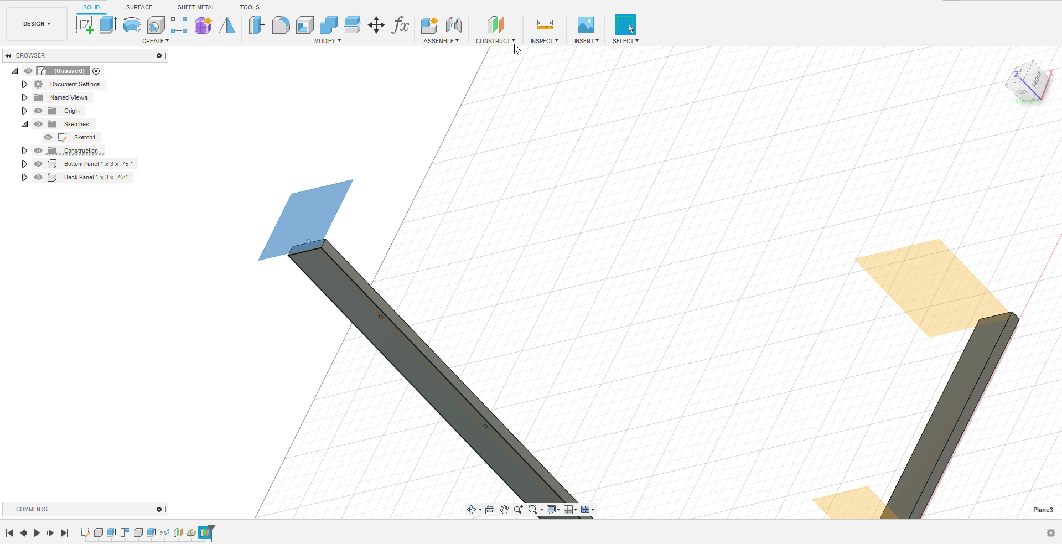
left_click(495, 40)
left_click(507, 90)
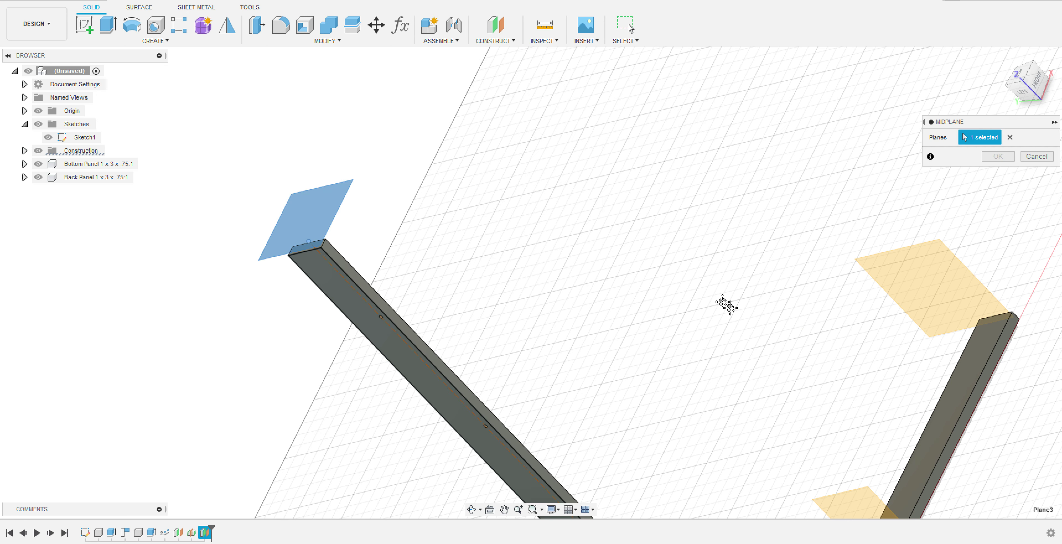
middle_click_drag(725, 304, 496, 221)
middle_click_drag(523, 317, 443, 242)
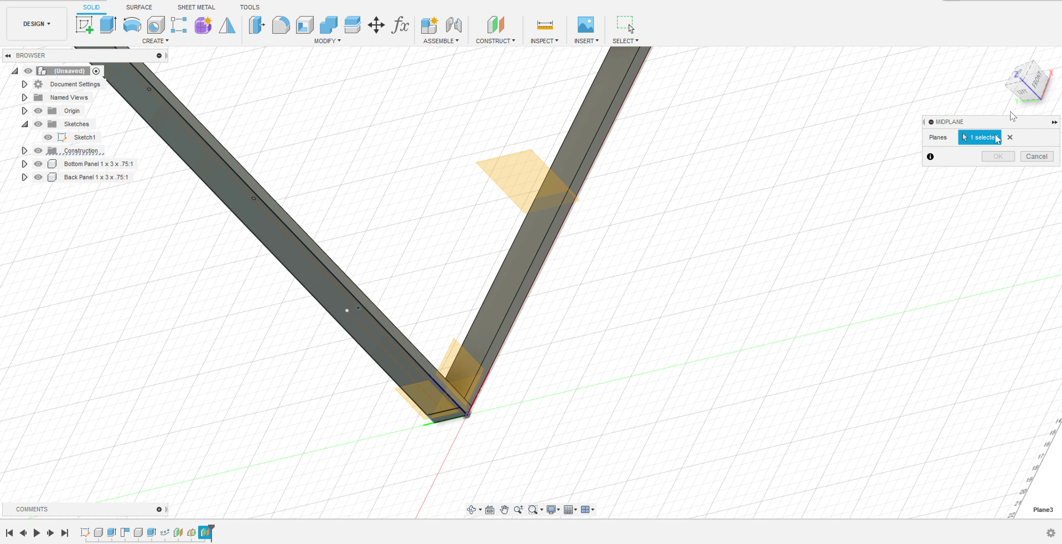
left_click(1003, 56)
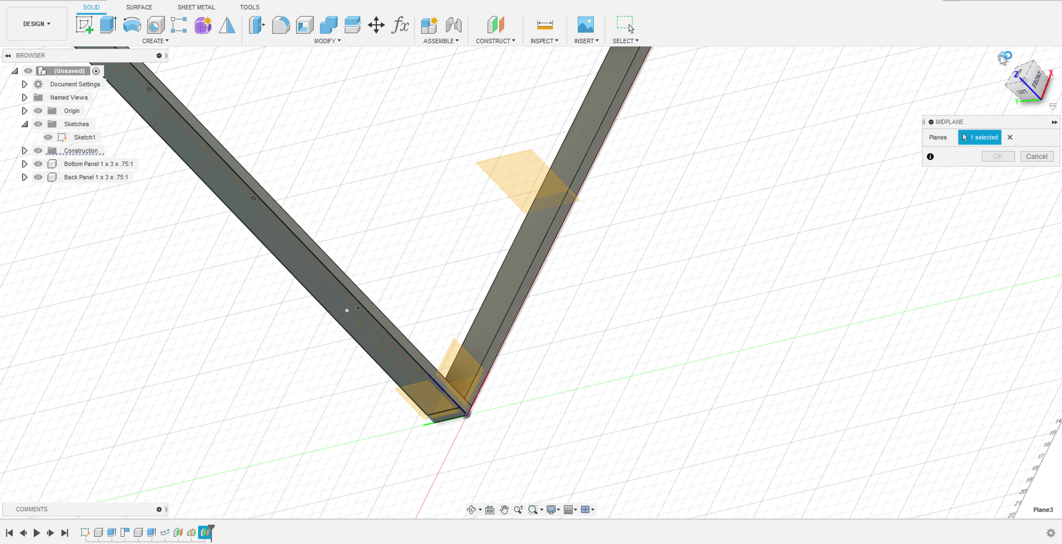
middle_click_drag(394, 442, 434, 443, "shift")
left_click(433, 443)
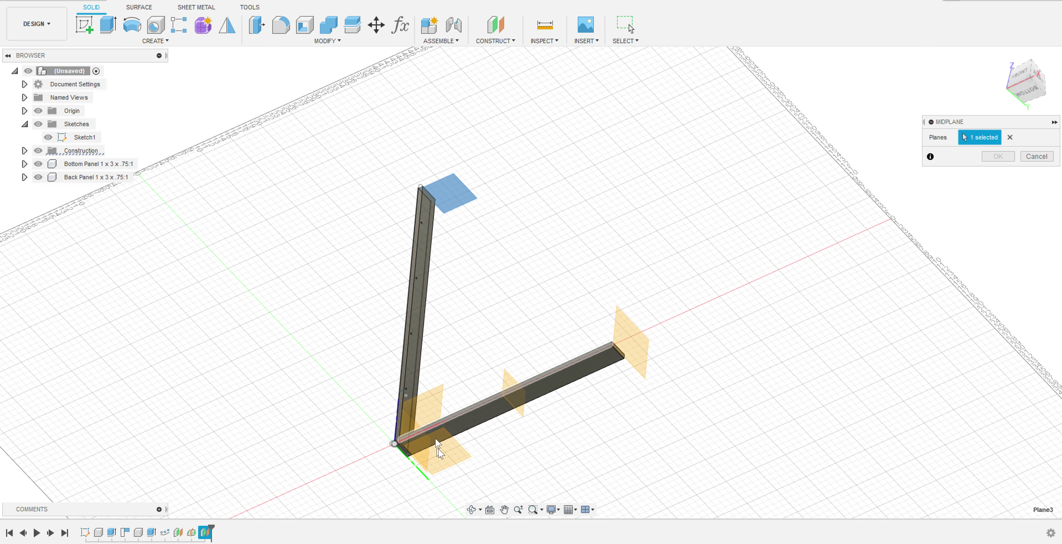
key("Return")
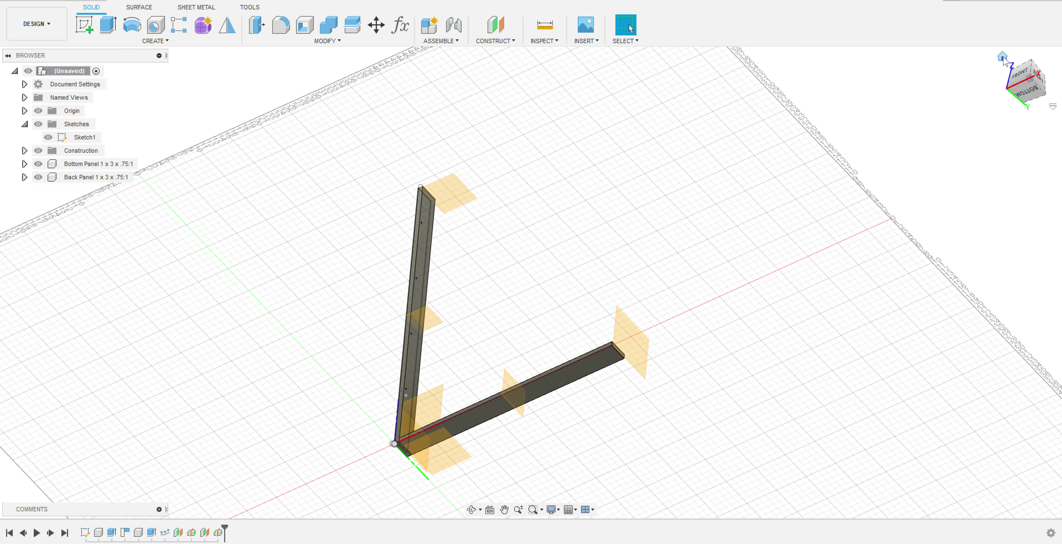
Start mirroring the Back Panel across the construction plane, then cancel that attempt
left_click(1002, 57)
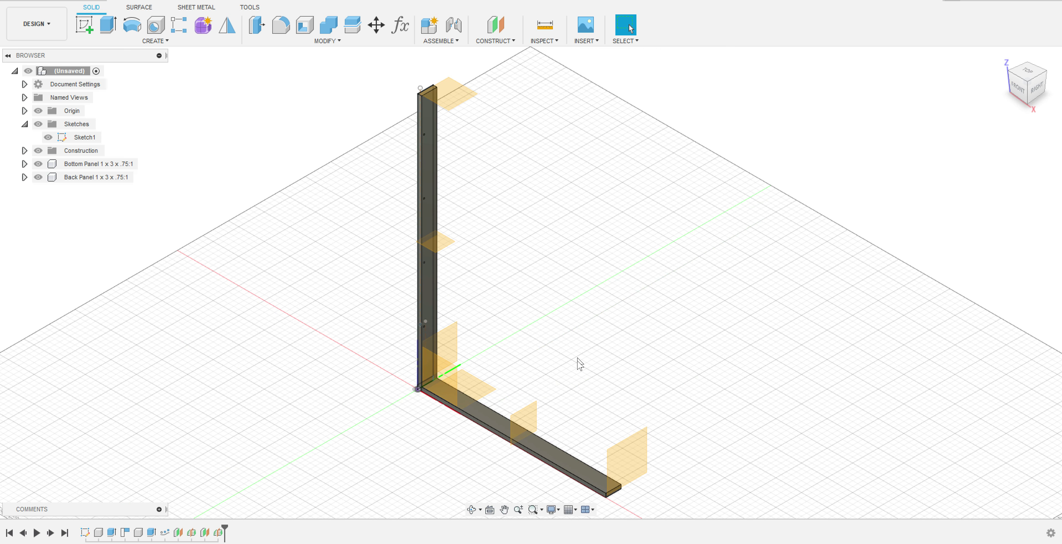
left_click(83, 178)
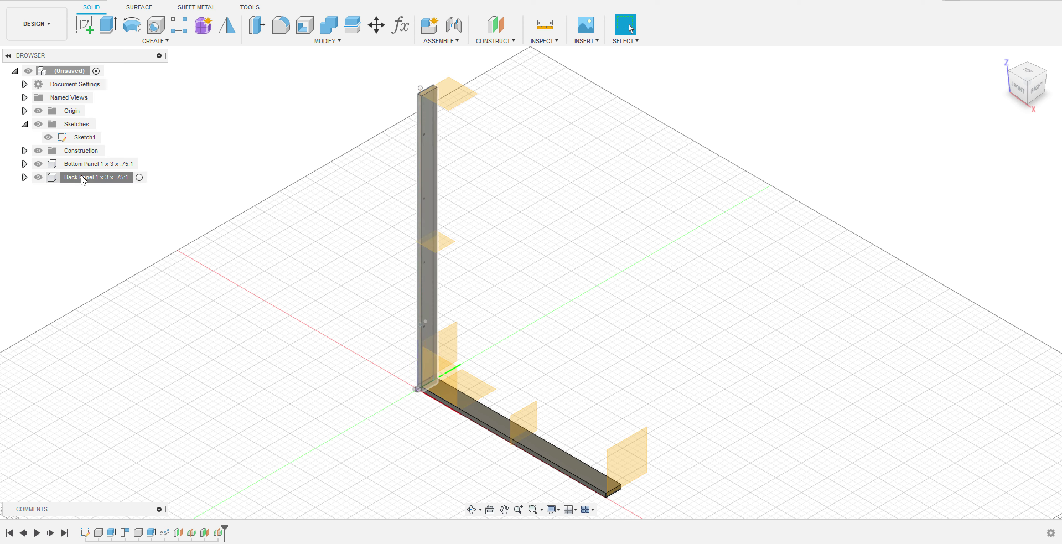
left_click(82, 178)
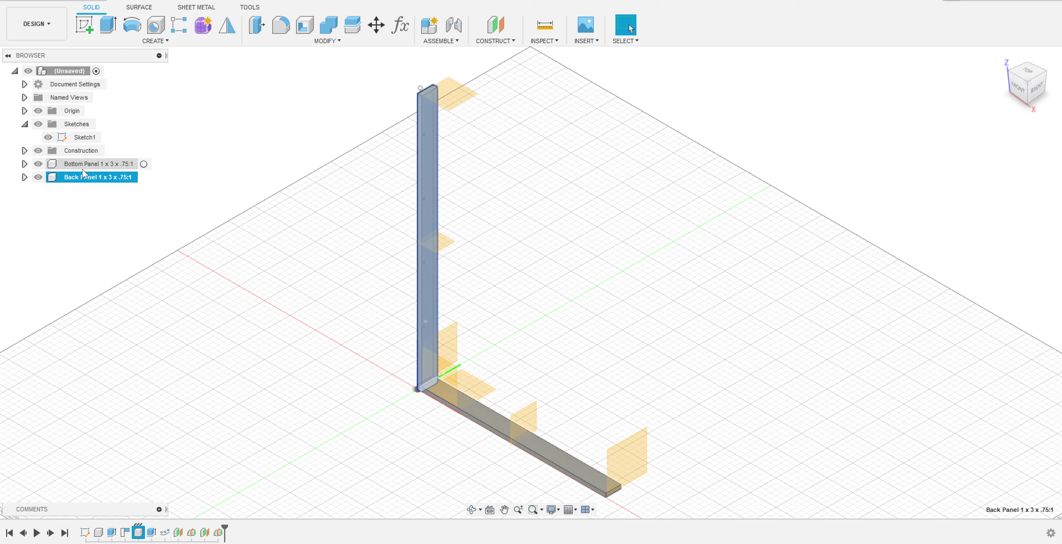
left_click(227, 29)
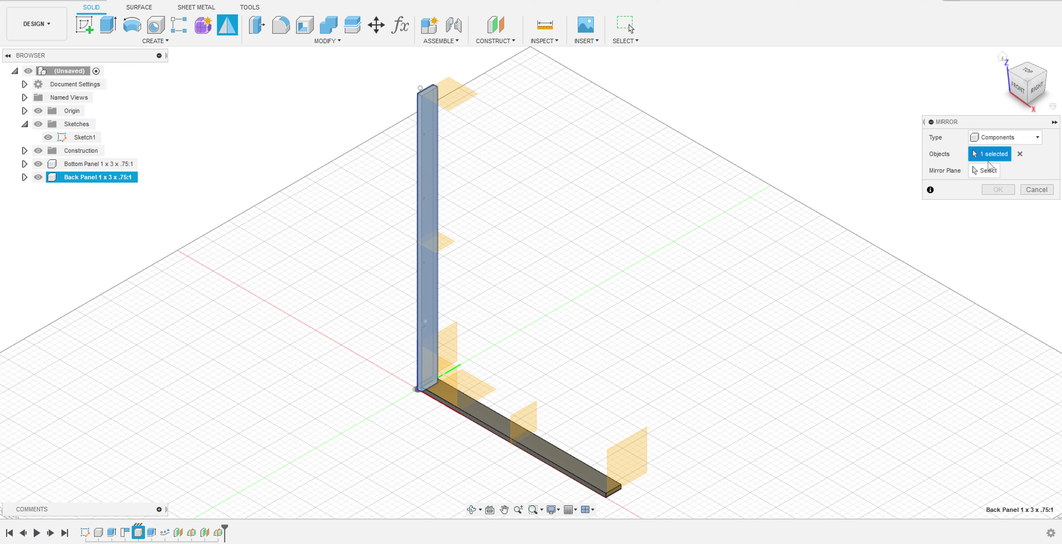
left_click(525, 419)
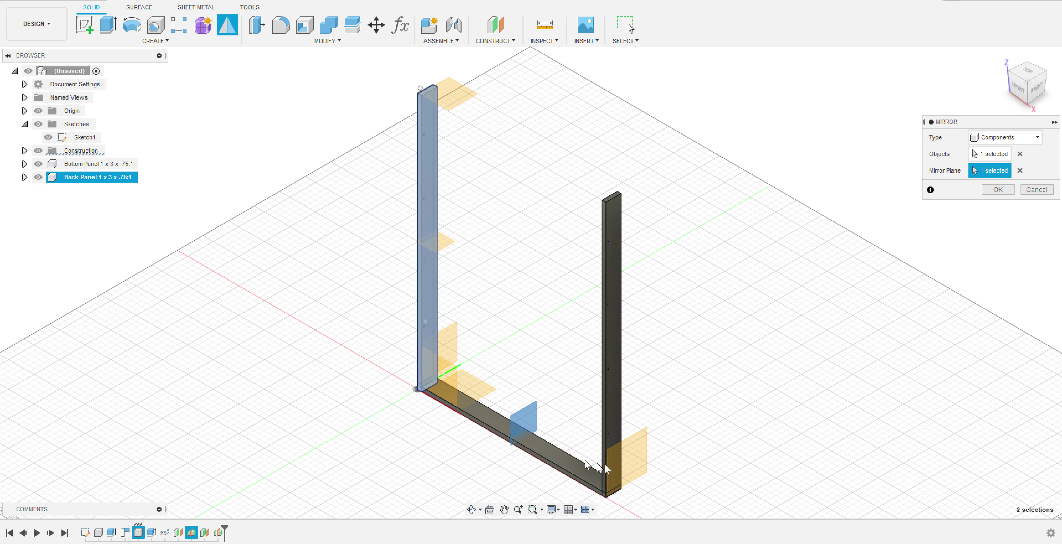
left_click(1038, 190)
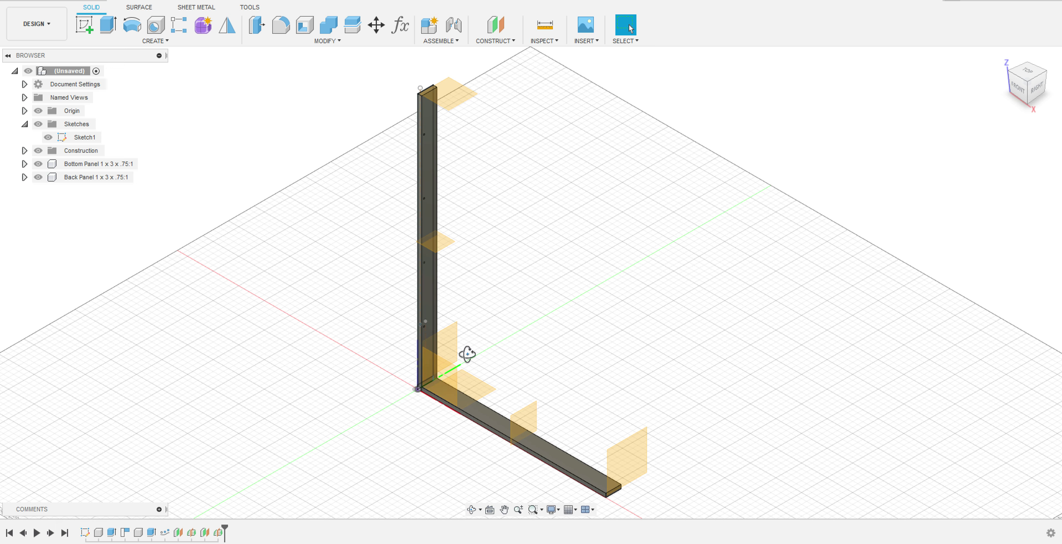
Mirror the Back Panel across the bottom panel's middle plane
middle_click_drag(467, 353, 447, 447, "shift")
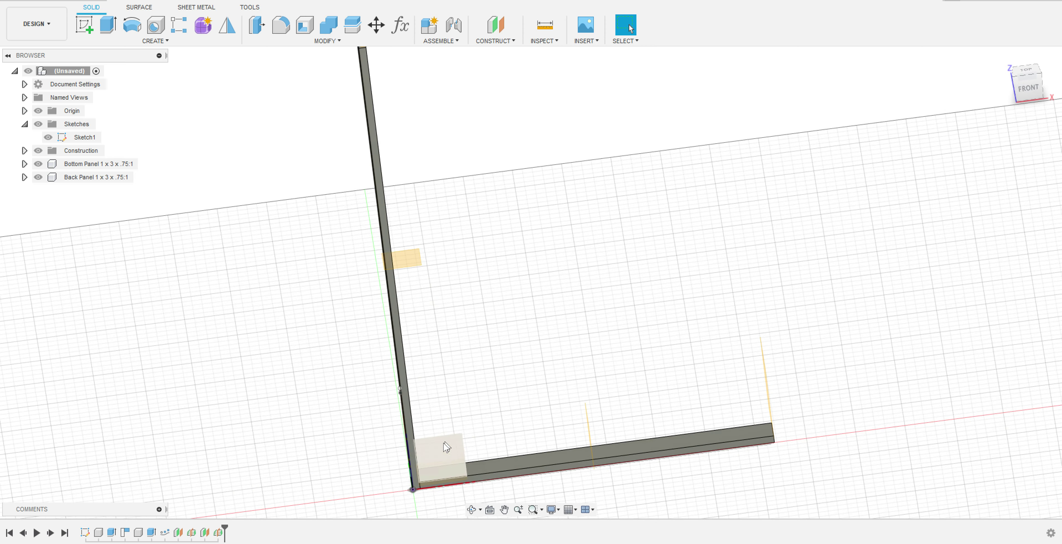
scroll(447, 448, "up", 3)
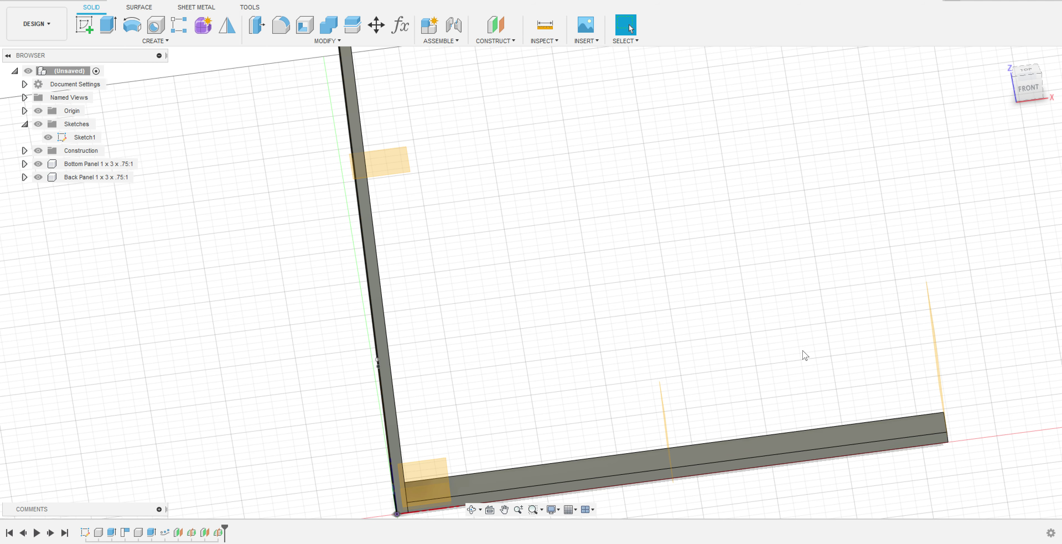
middle_click_drag(805, 355, 781, 351, "shift")
left_click(91, 182)
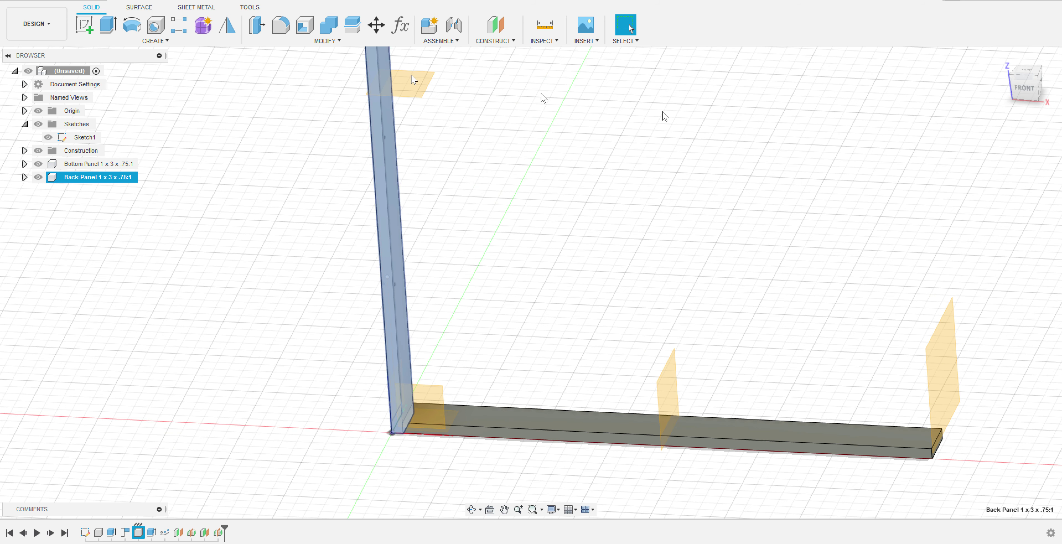
left_click(227, 37)
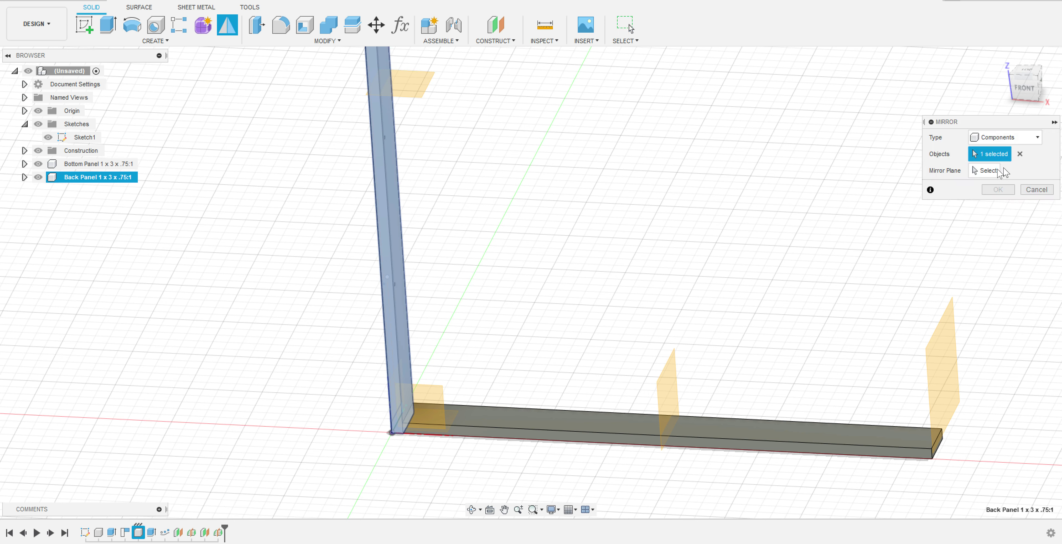
left_click(985, 170)
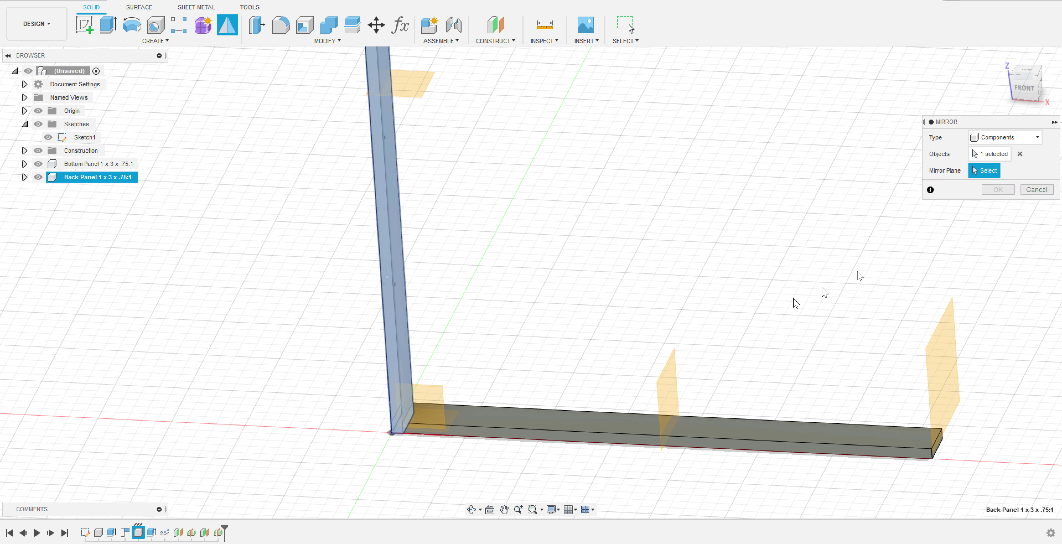
left_click(659, 399)
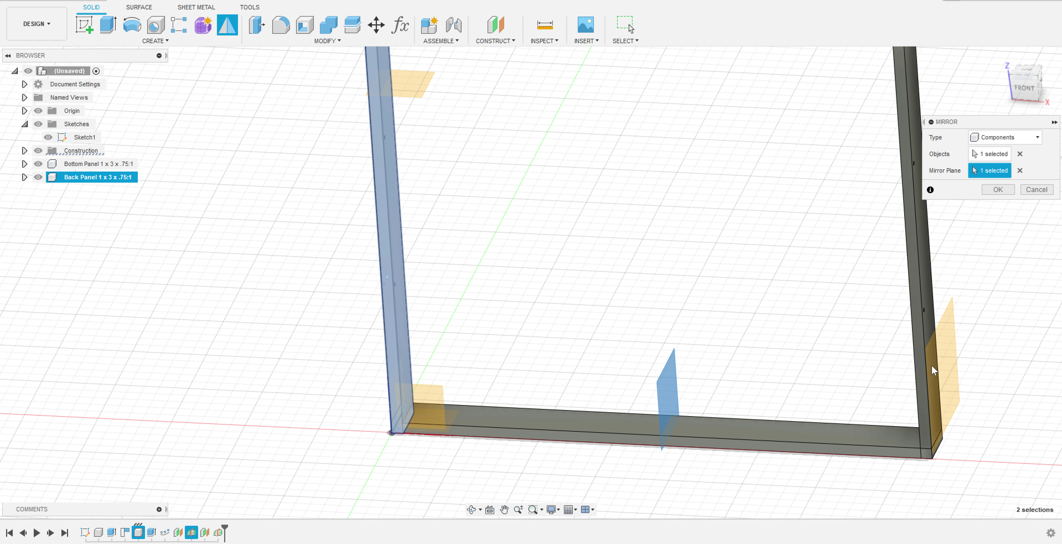
left_click(998, 189)
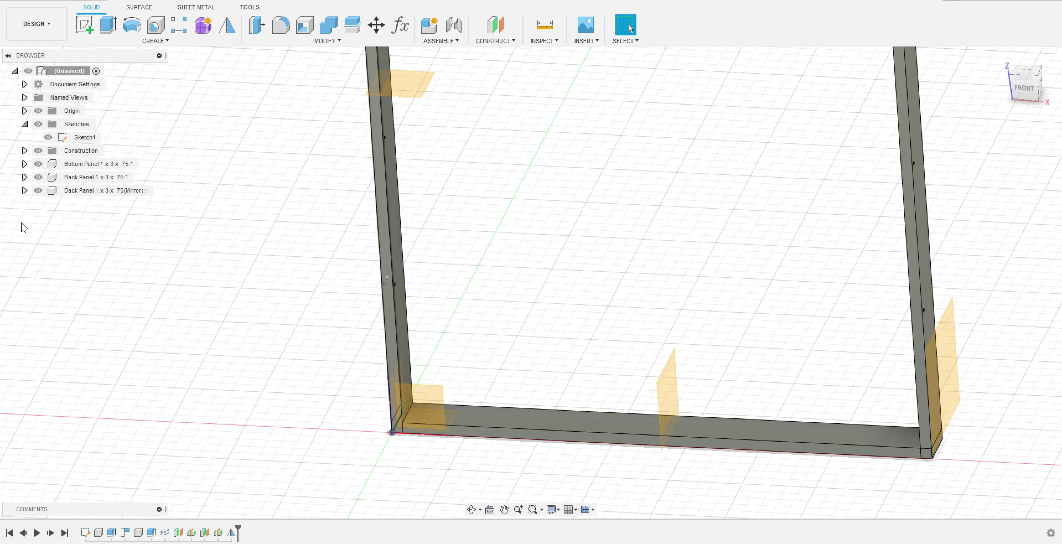
Move Back Panel (Mirror) point to point, its bottom corner onto the bottom panel's far corner
left_click(99, 191)
right_click(99, 192)
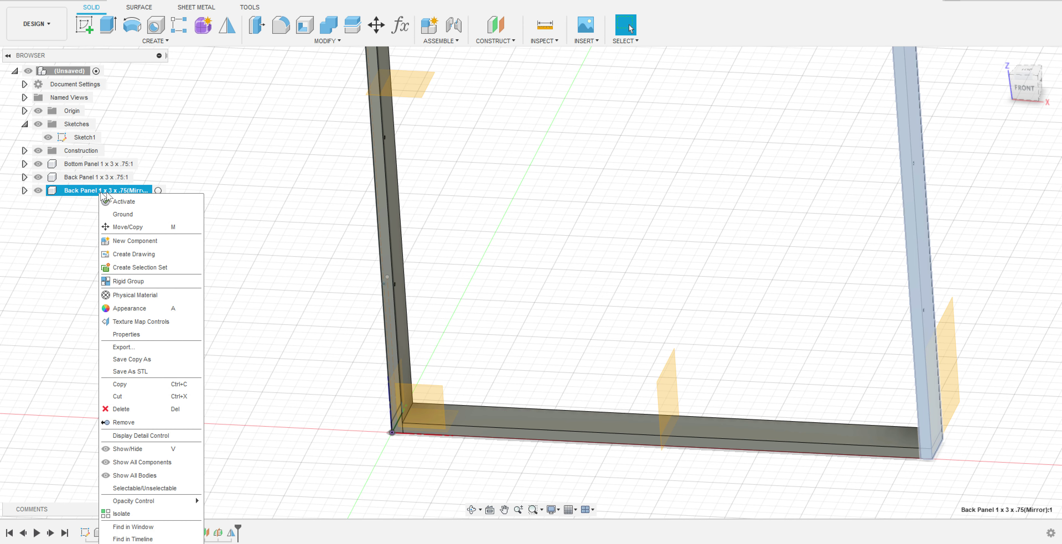
left_click(139, 227)
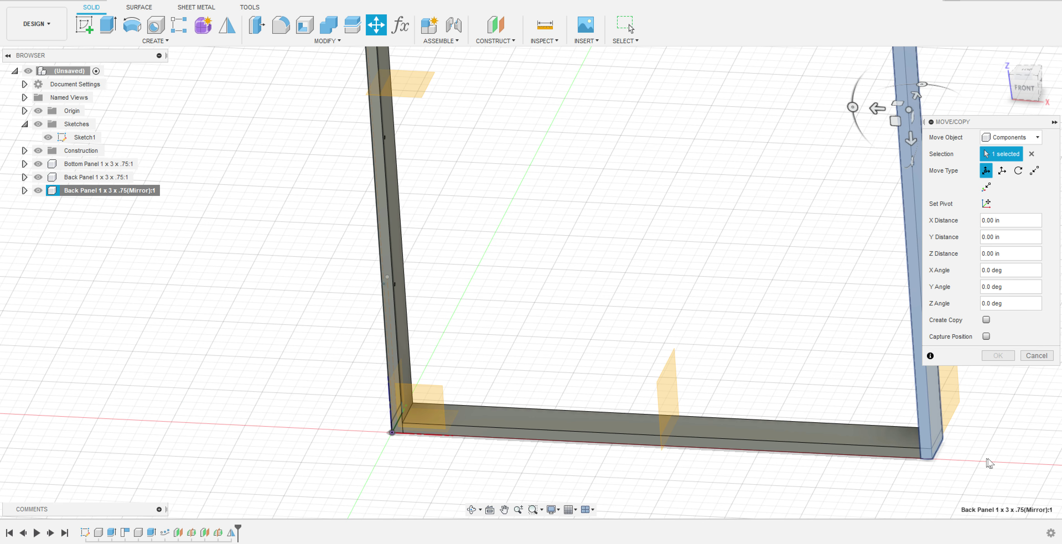
scroll(975, 484, "up", 5)
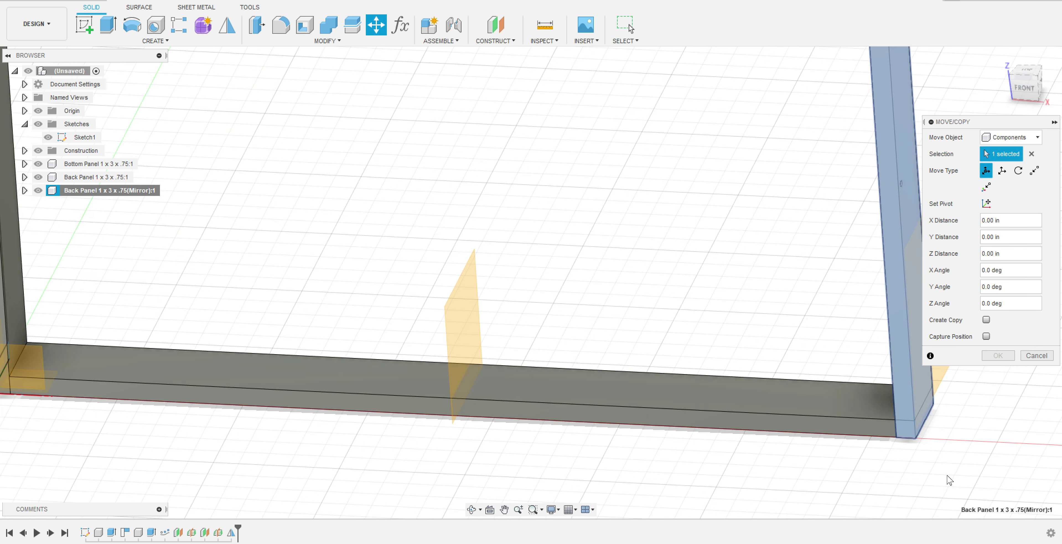
scroll(947, 475, "up", 2)
left_click(1035, 171)
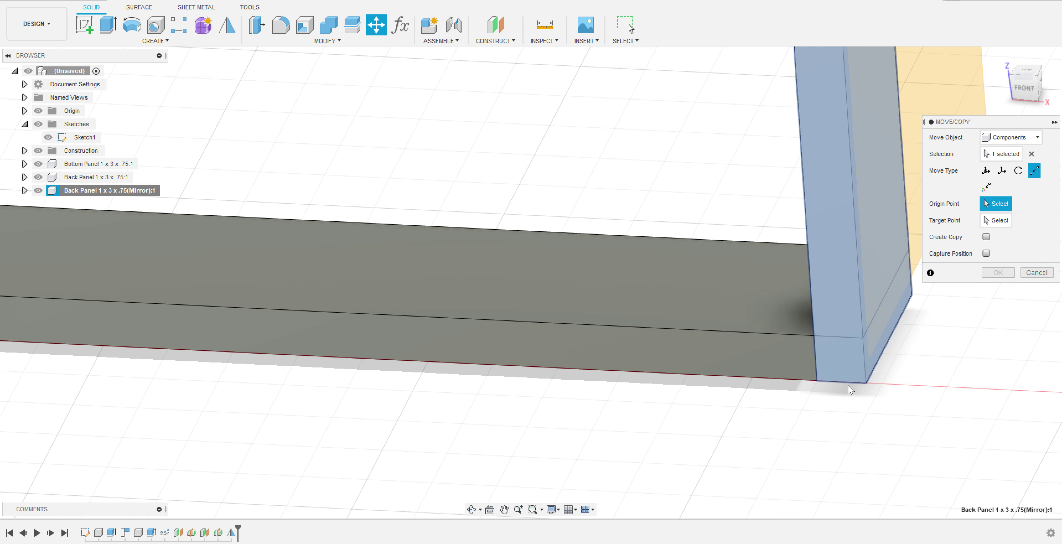
left_click(817, 380)
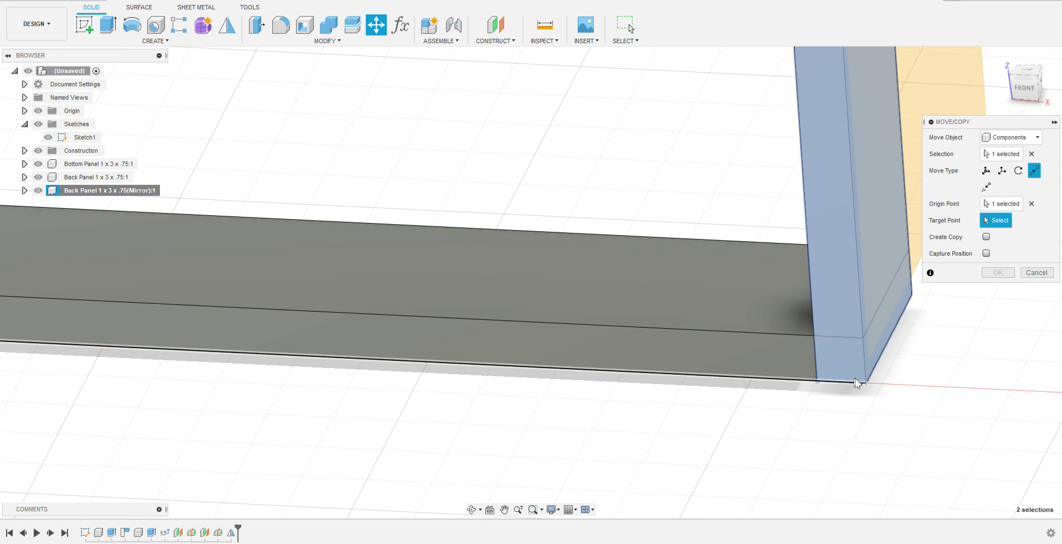
left_click(866, 383)
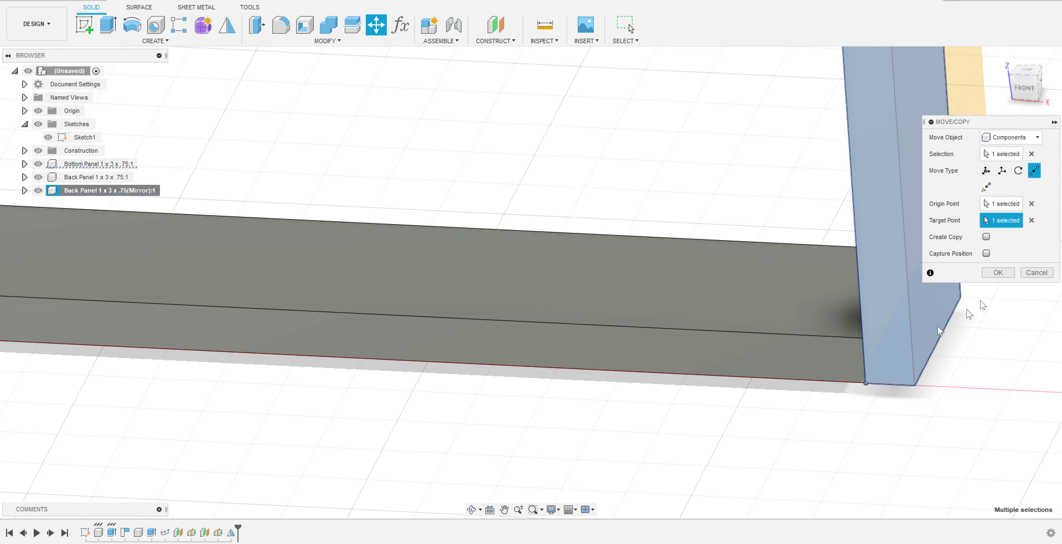
left_click(998, 272)
scroll(730, 237, "down", 5)
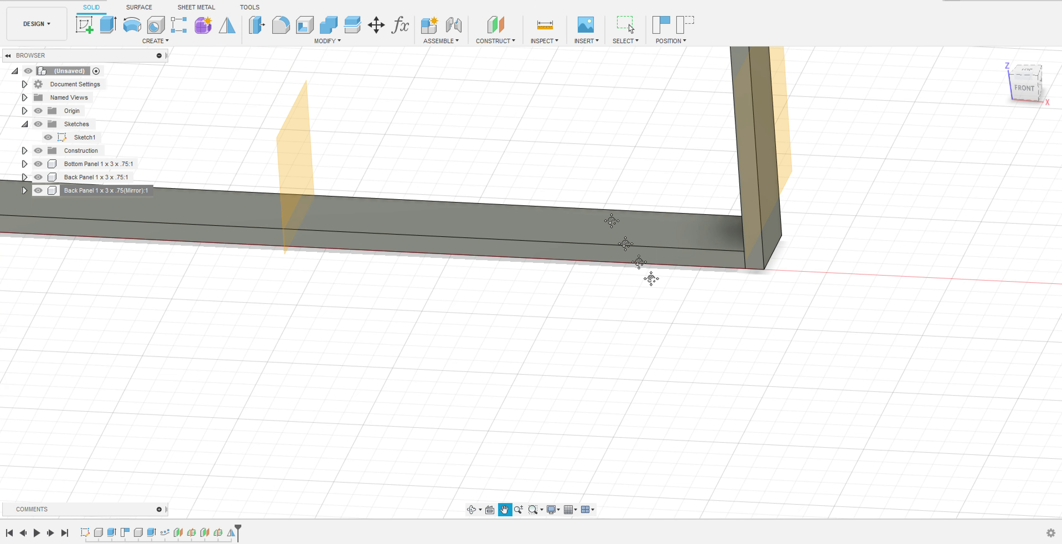
scroll(635, 277, "down", 3)
scroll(491, 251, "up", 2)
middle_click_drag(368, 201, 462, 198, "shift")
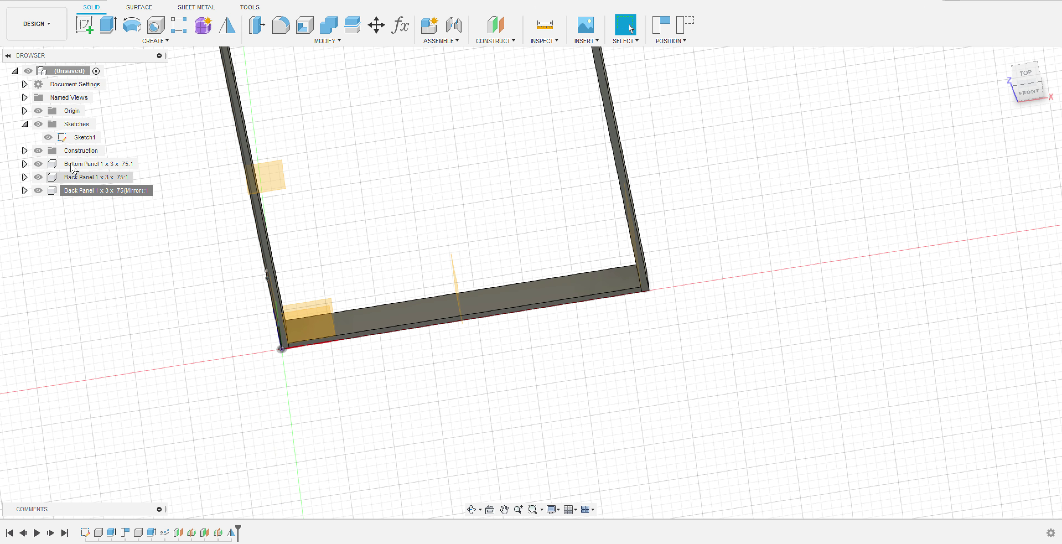
Start a rectangular pattern of the Bottom Panel with captured positions, directed along the left panel edge
left_click(522, 302)
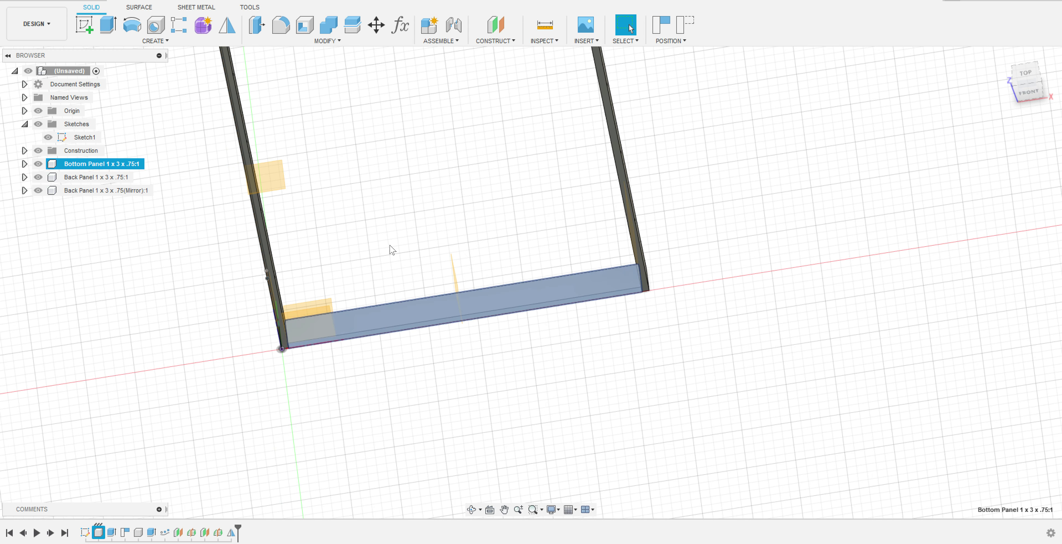
left_click(1028, 92)
left_click(161, 41)
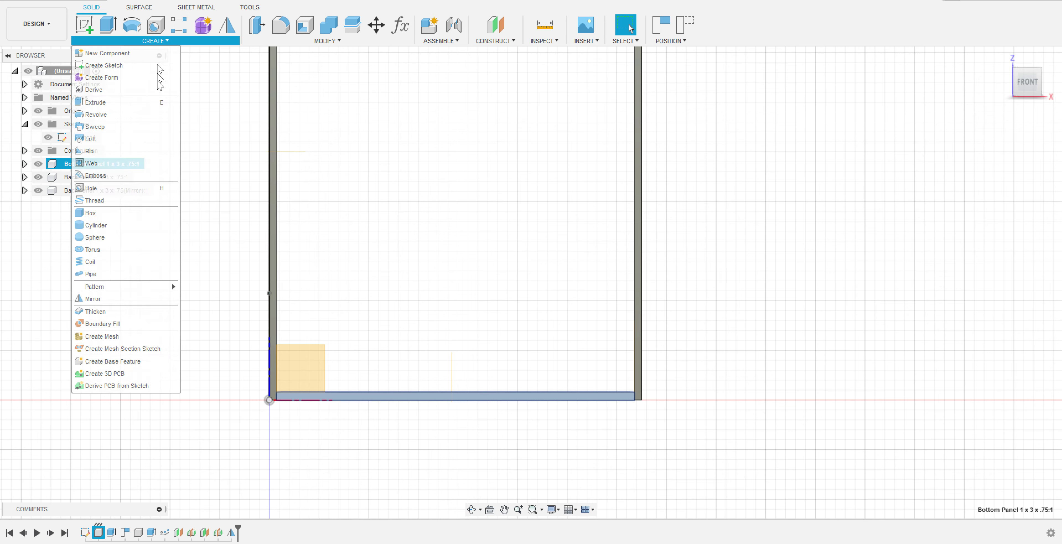
mouse_move(152, 288)
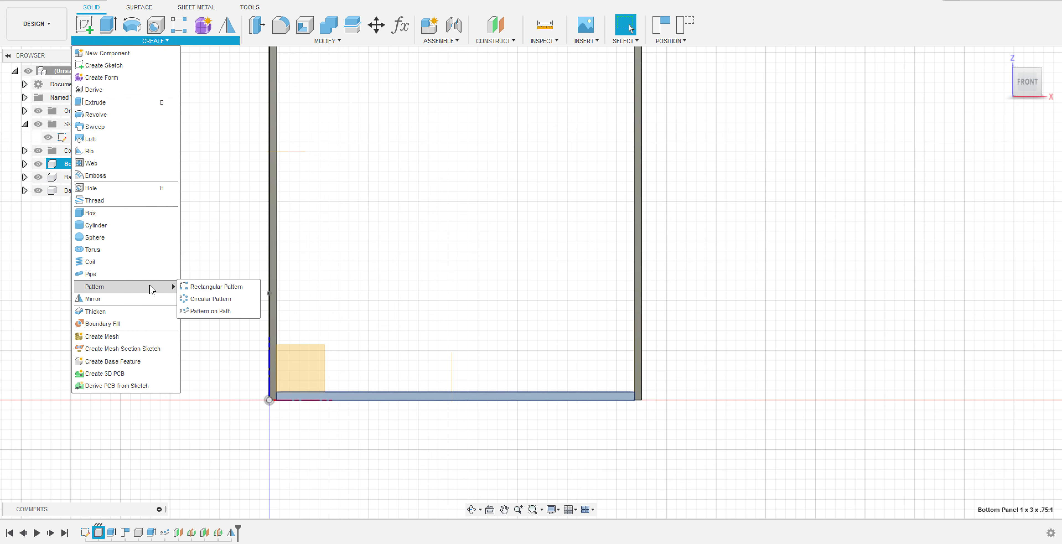
left_click(208, 287)
left_click(606, 284)
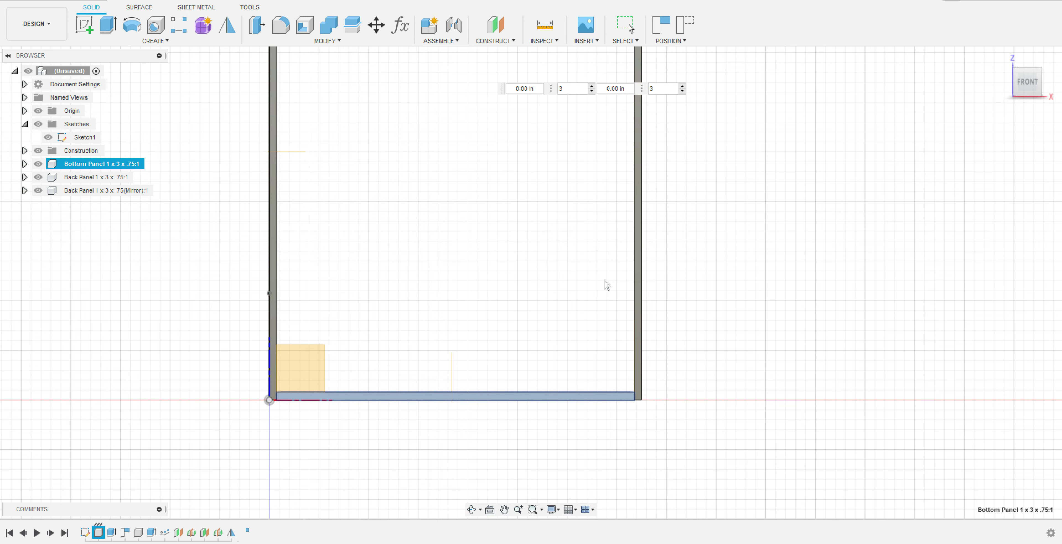
left_click(998, 171)
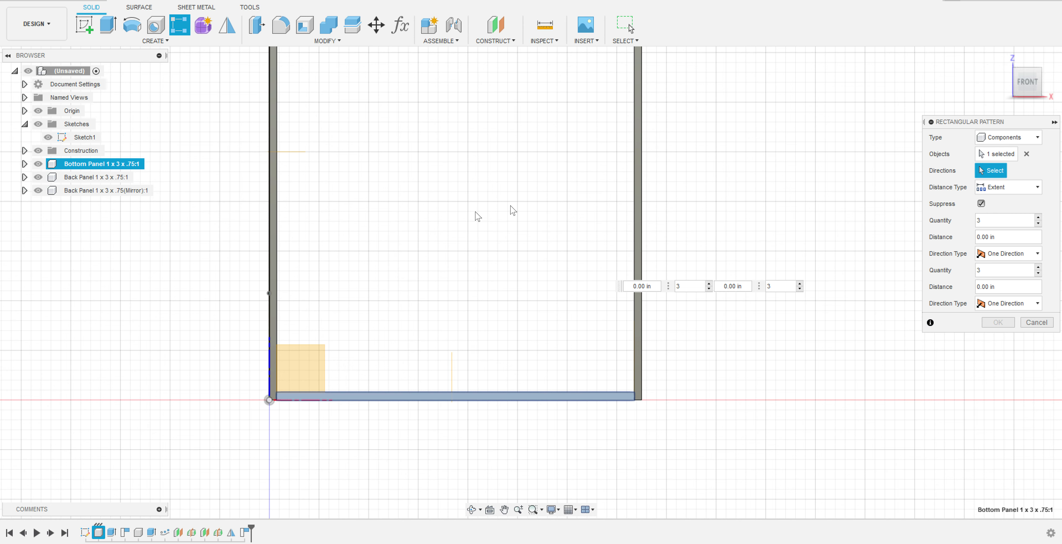
left_click(269, 287)
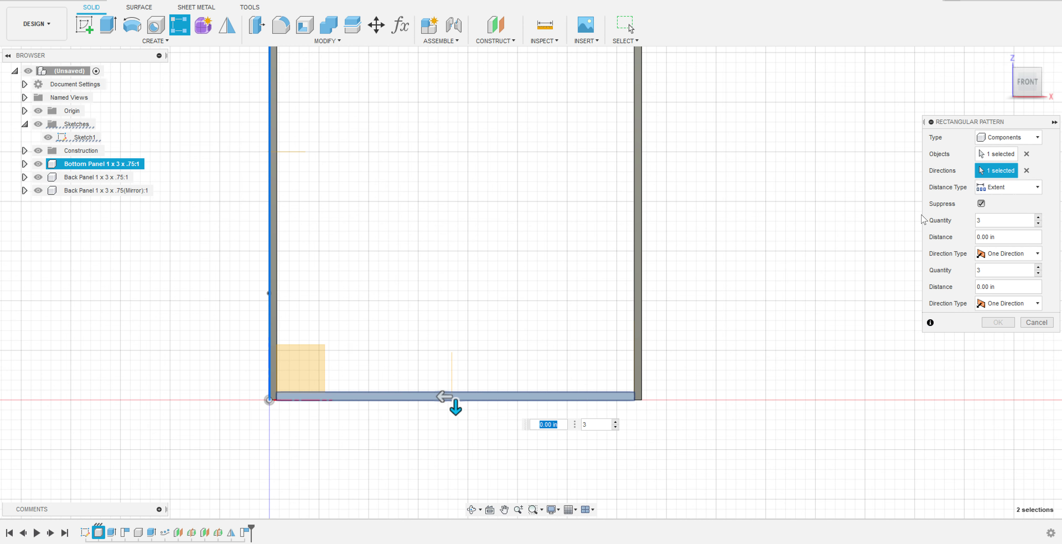
Try Spacing distance and drag copies upward, then cancel the pattern and select PathPattern1
left_click(1022, 188)
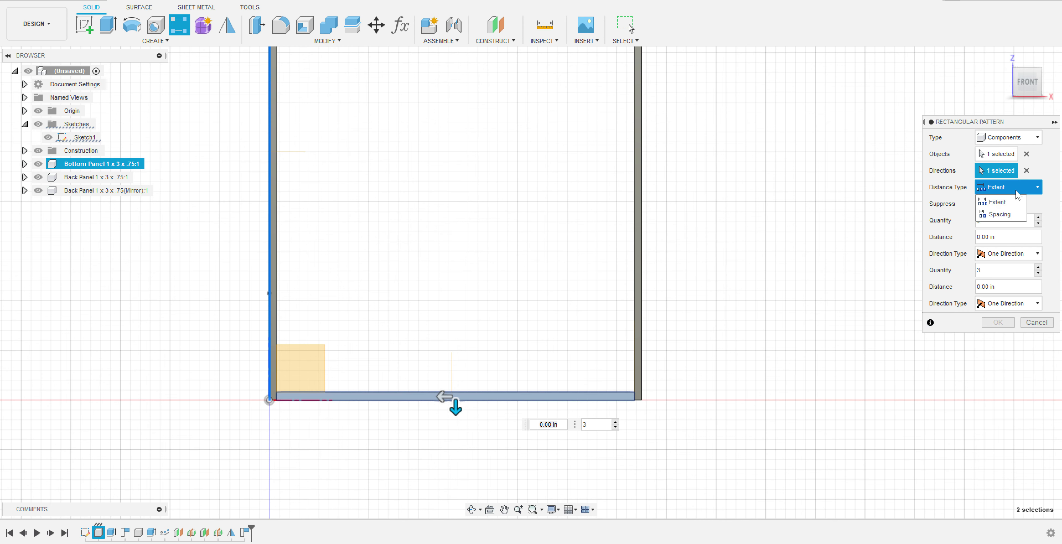
left_click(1000, 213)
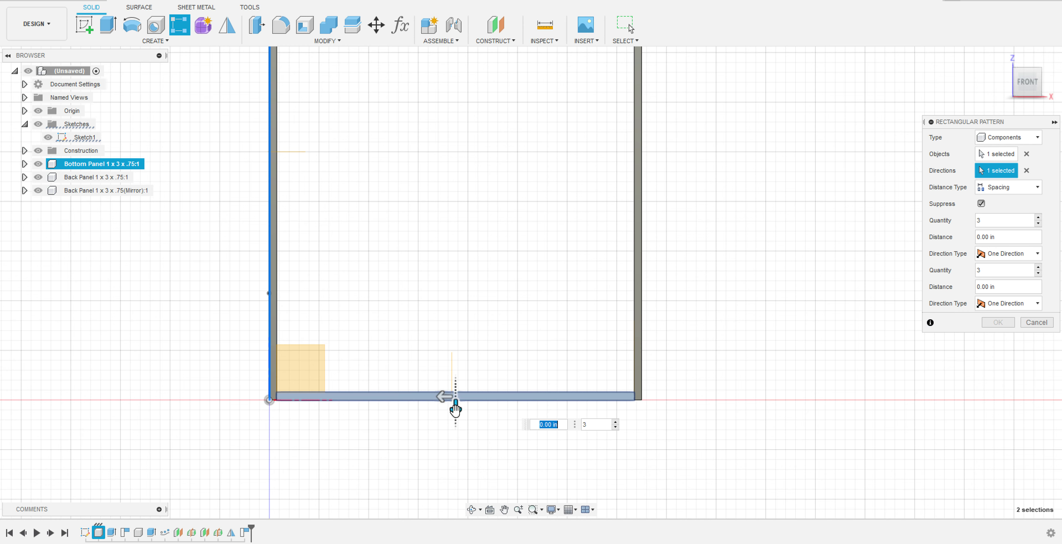
left_click_drag(455, 408, 465, 313)
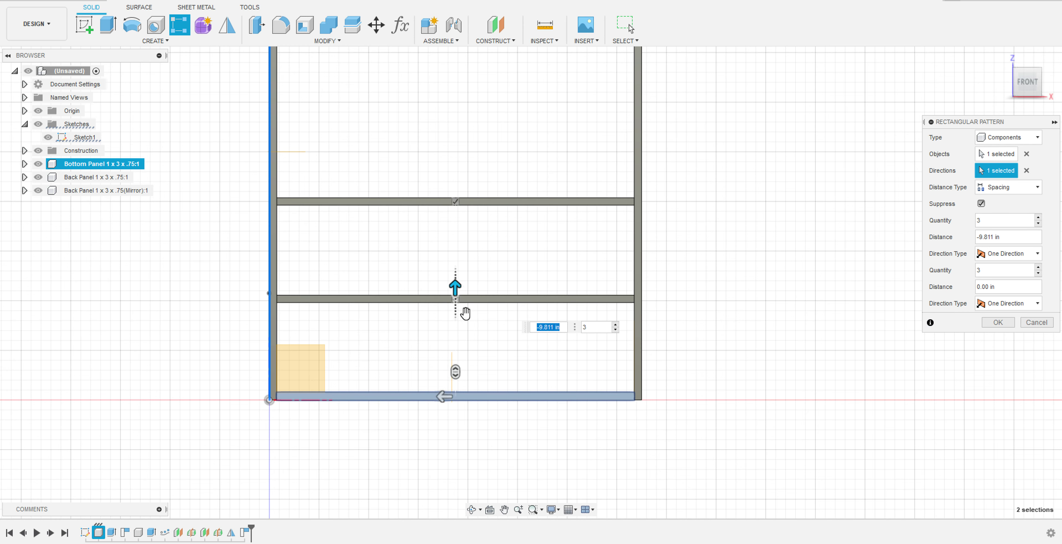
key("Tab")
middle_click_drag(806, 306, 790, 306, "shift")
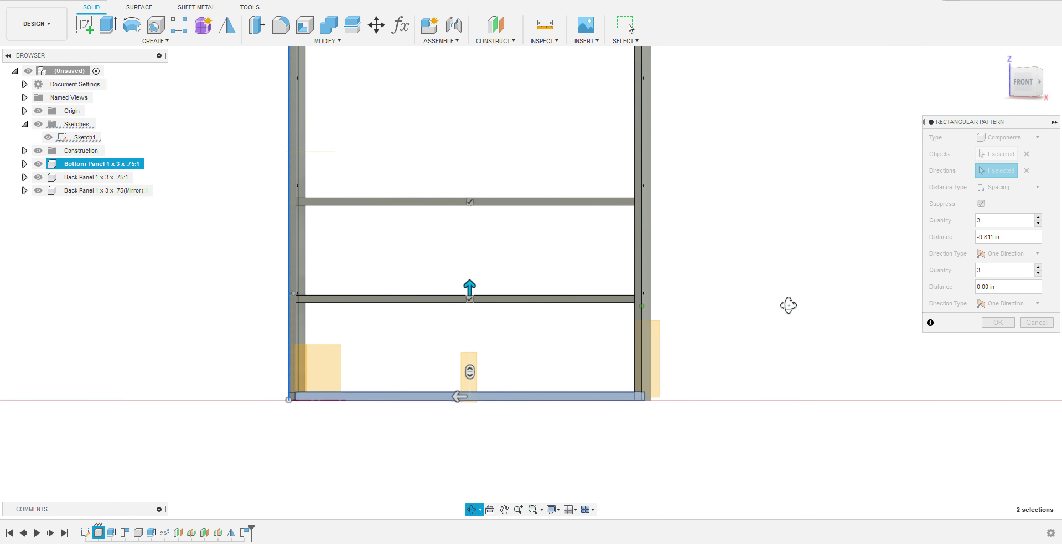
key("Tab")
left_click_drag(469, 288, 497, 249)
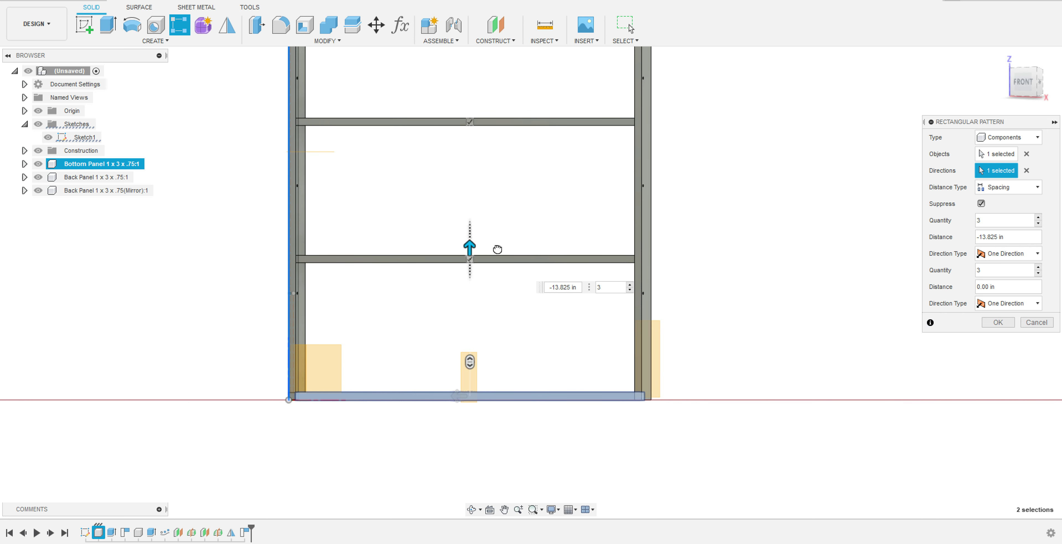
key("Escape")
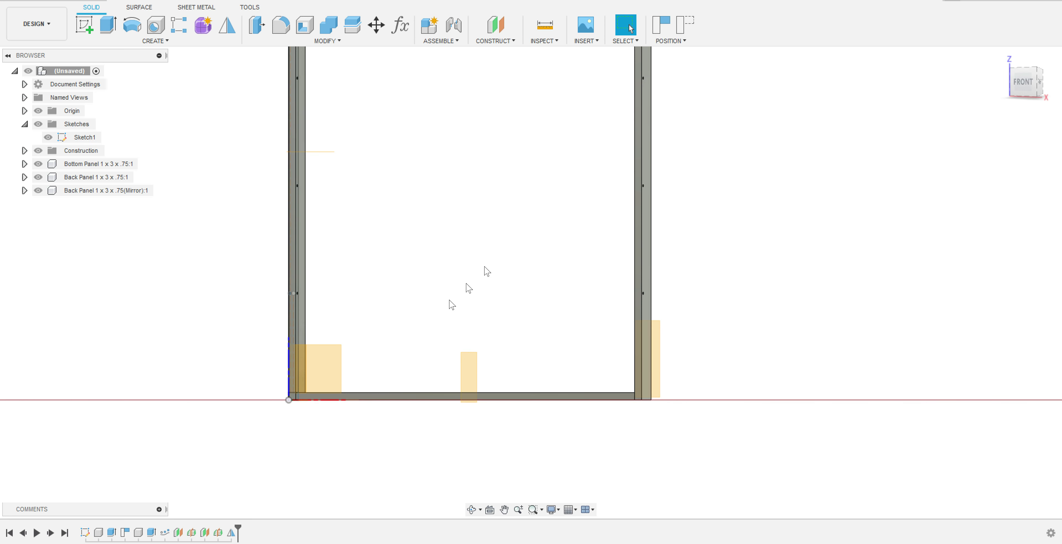
left_click(166, 532)
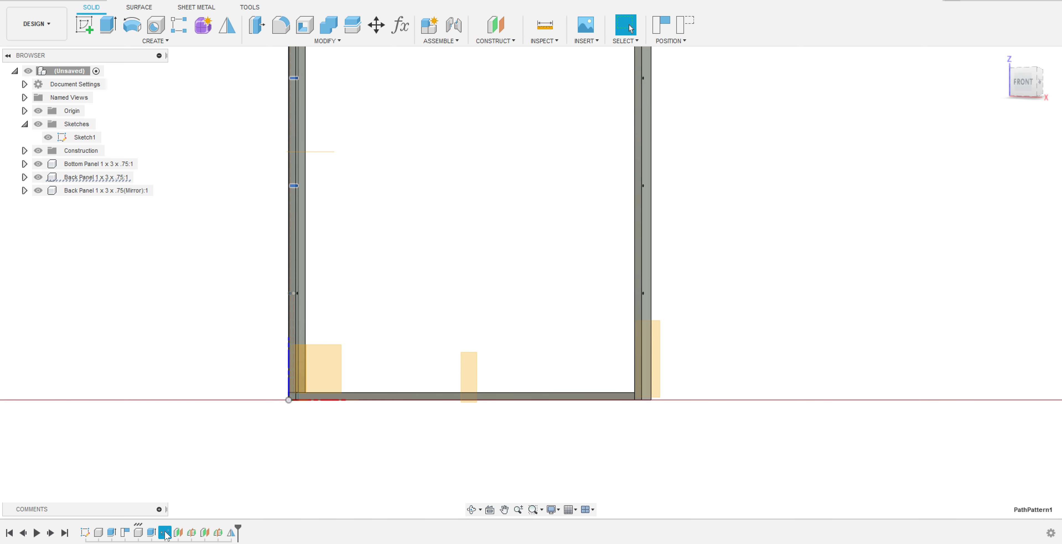
Edit PathPattern1 to 9 holes spaced 4.759 in apart up the panel height
right_click(167, 532)
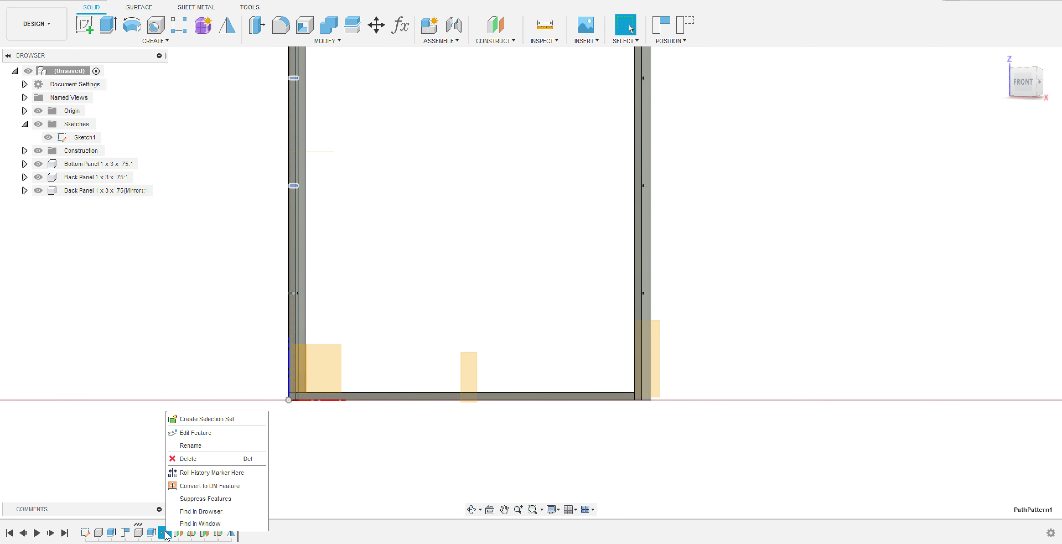
left_click(208, 436)
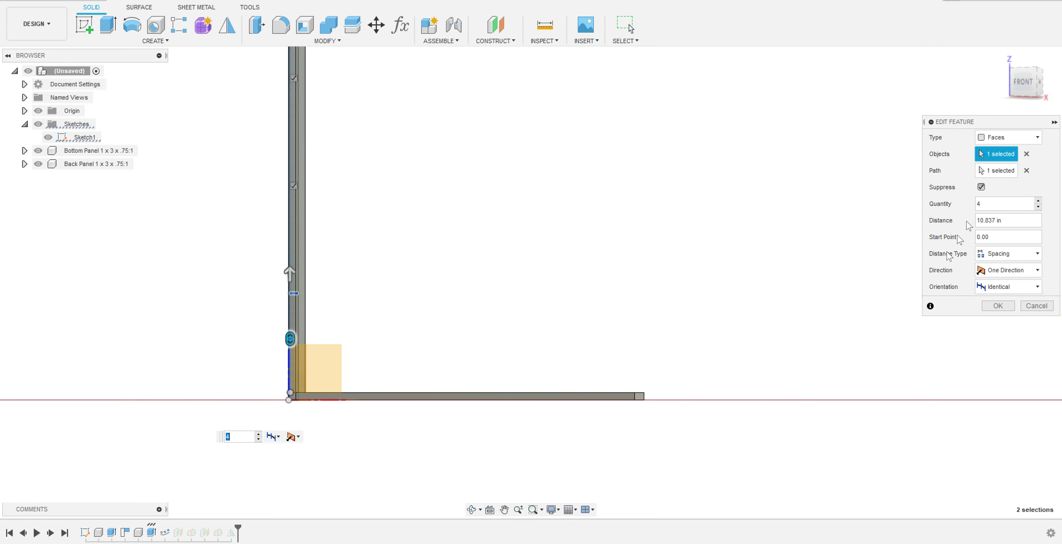
left_click_drag(1008, 85, 950, 93)
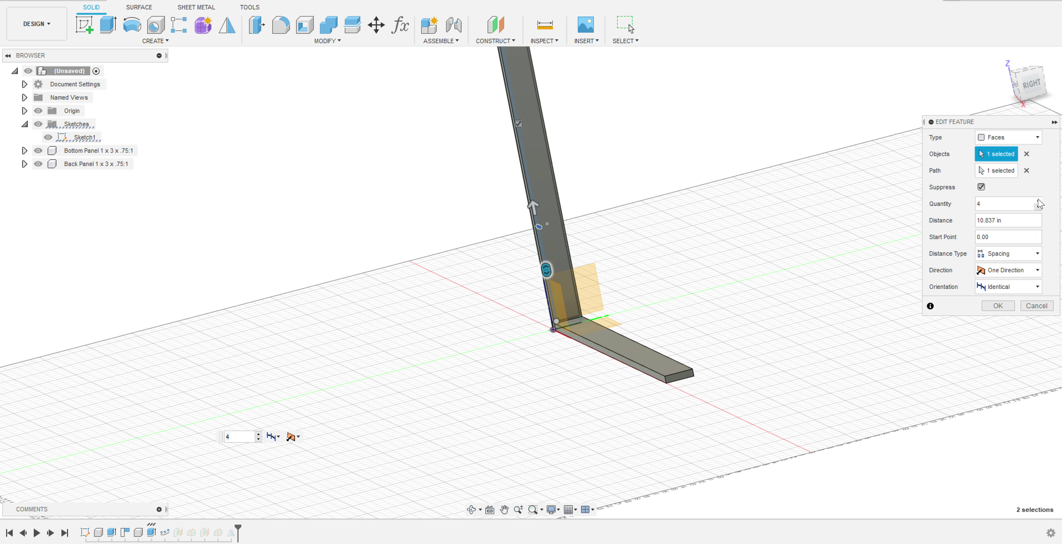
left_click_drag(533, 207, 547, 273)
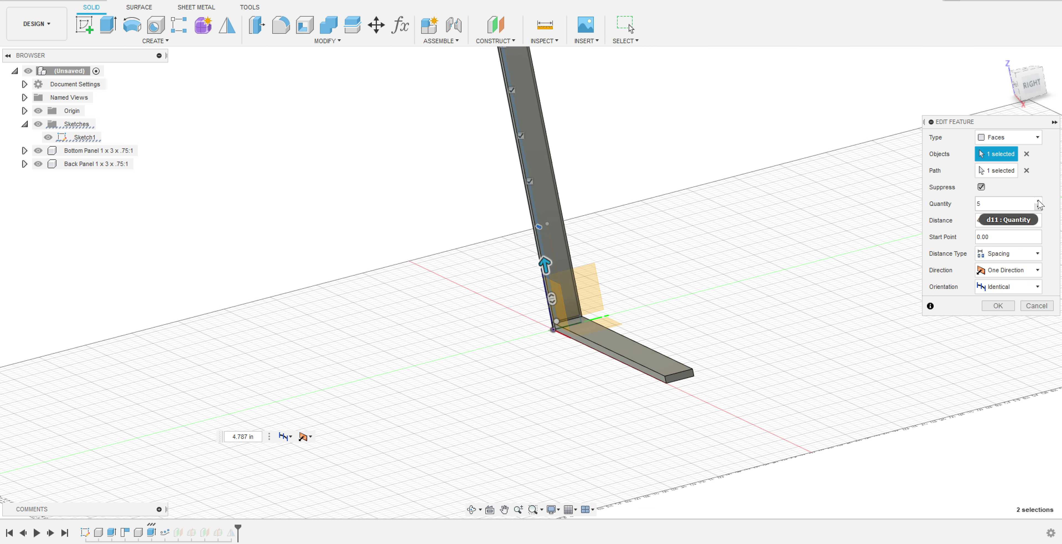
left_click(1039, 202)
scroll(744, 119, "down", 2)
middle_click_drag(726, 227, 722, 247)
left_click(1038, 200)
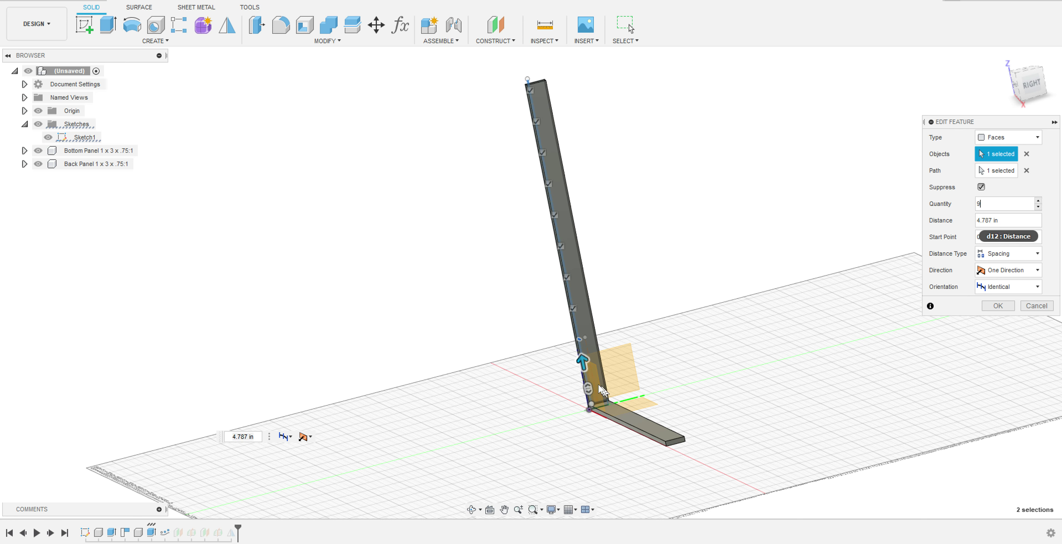
left_click_drag(587, 365, 591, 359)
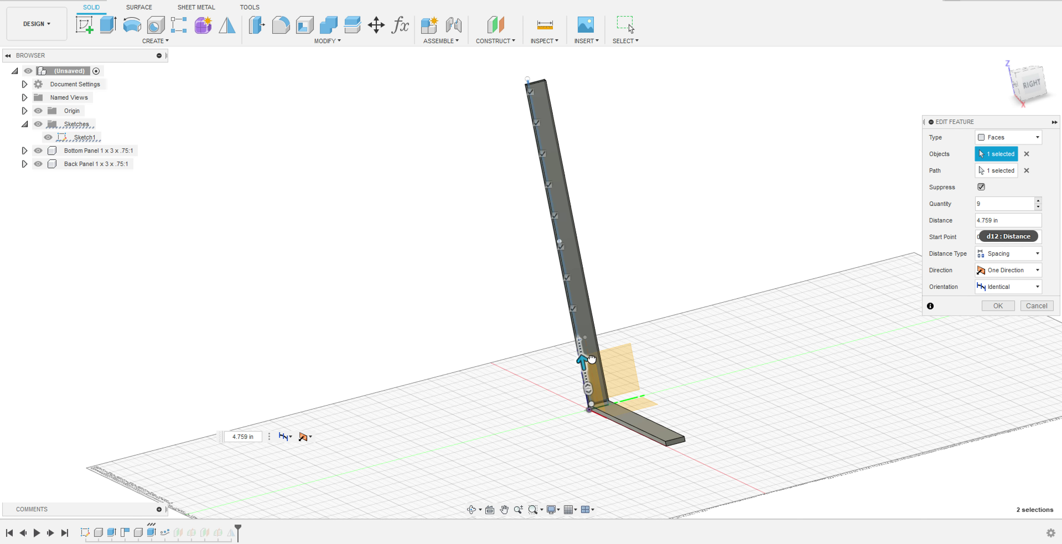
left_click(994, 306)
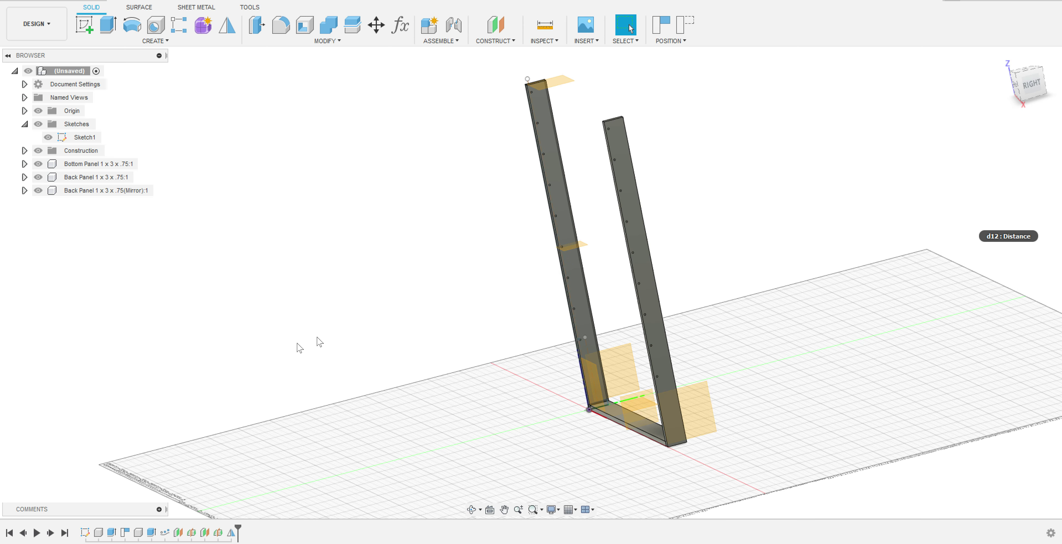
Start a rectangular pattern of the Bottom Panel, capturing position, along the left panel's vertical edge
left_click(234, 532)
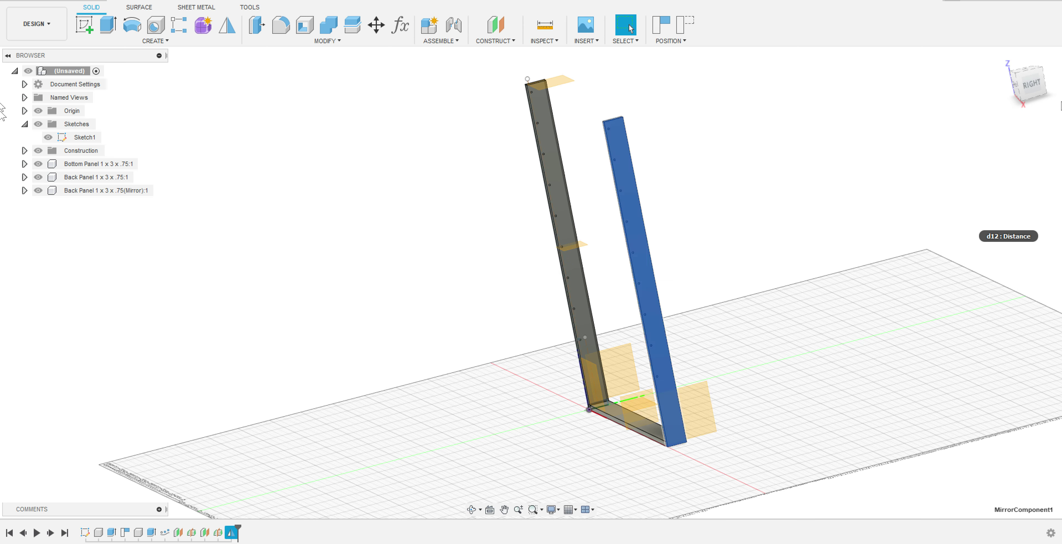
left_click(1007, 59)
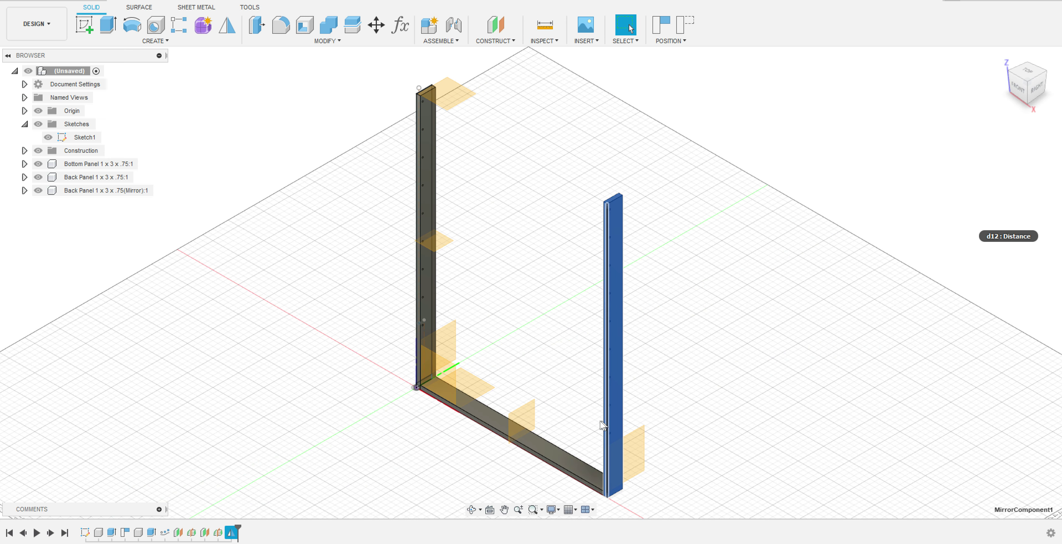
left_click(83, 165)
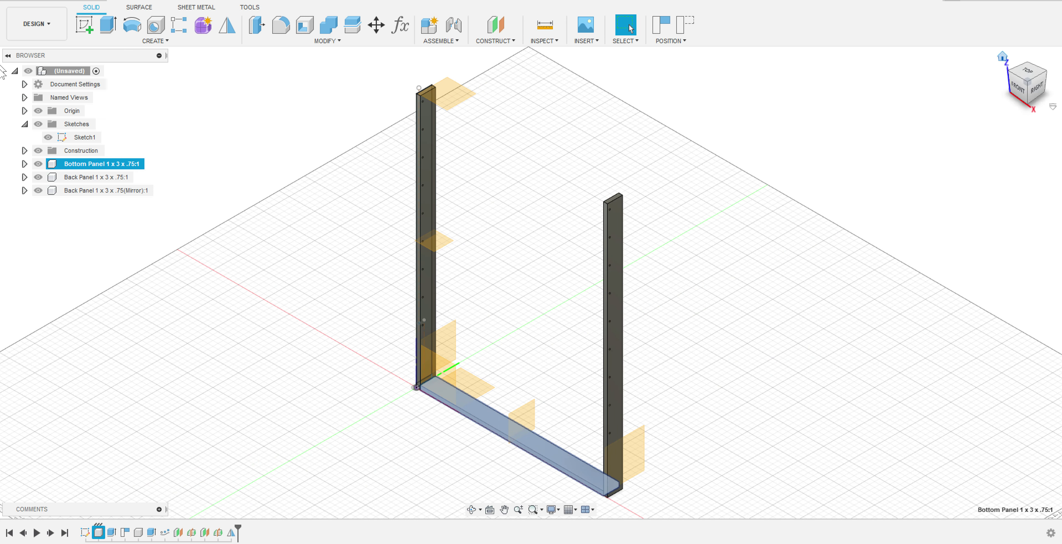
left_click(137, 43)
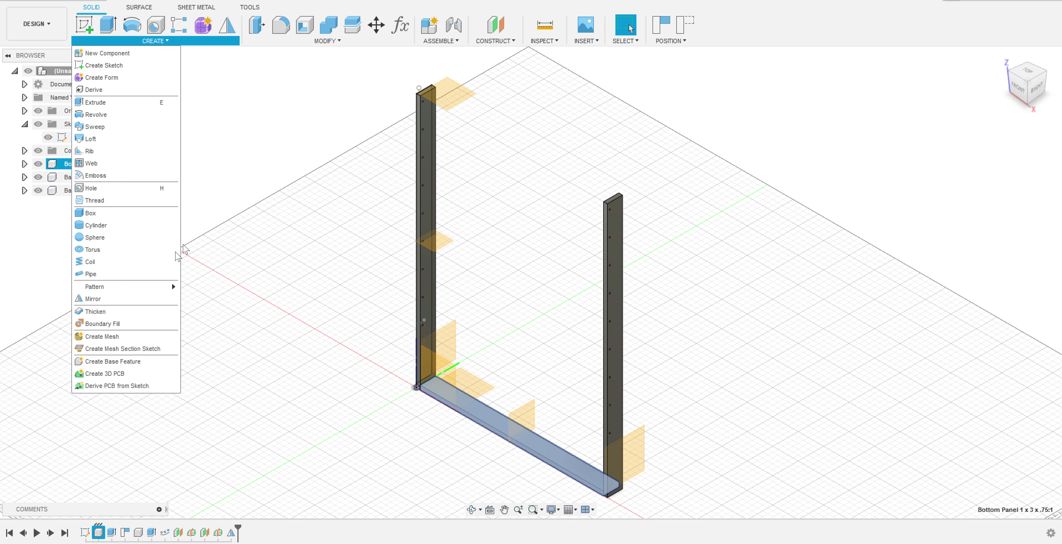
left_click(196, 287)
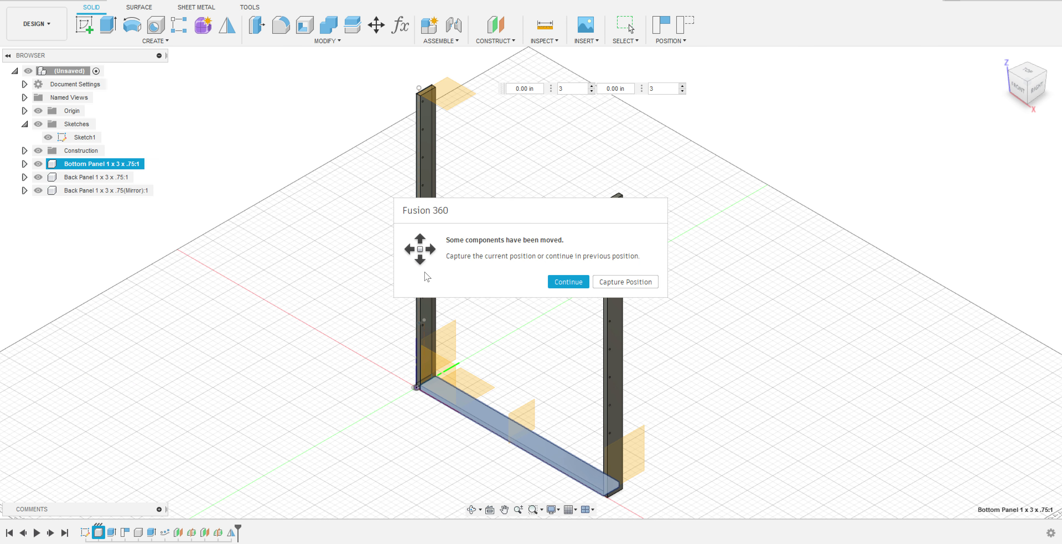
left_click(625, 282)
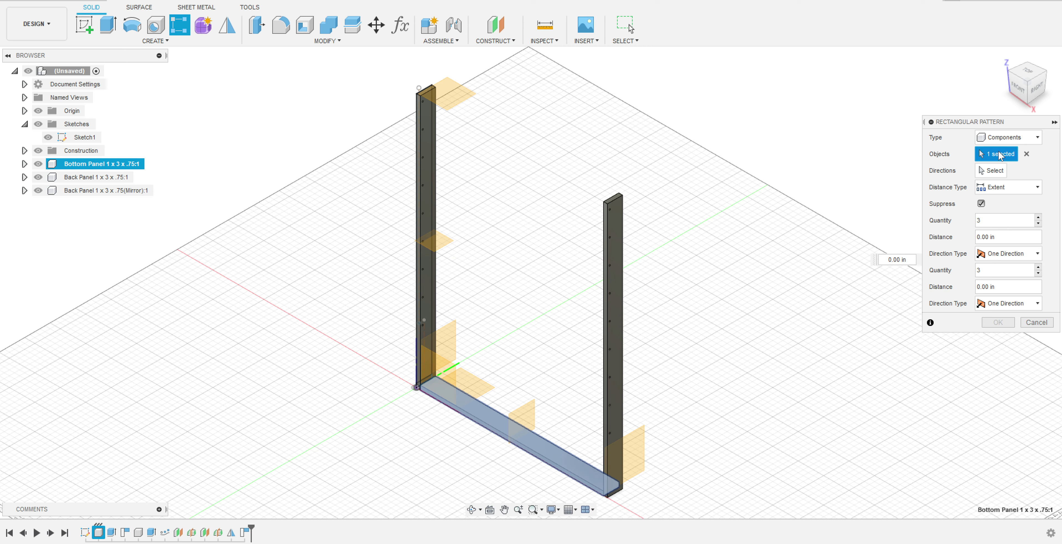
left_click(1000, 169)
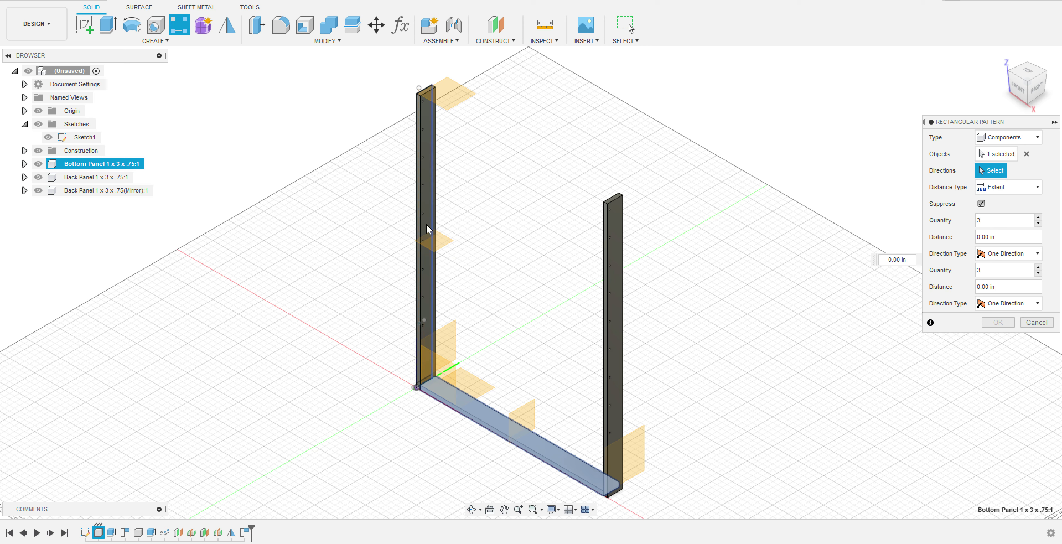
left_click(419, 224)
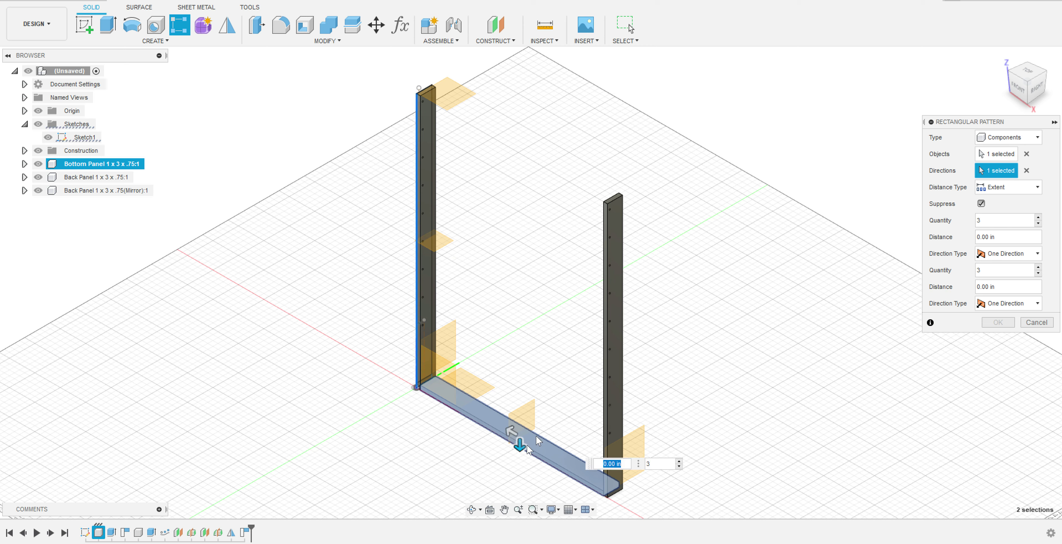
Set the pattern to 8 copies in one direction with an Extent of -49.16 in
left_click_drag(519, 446, 518, 337)
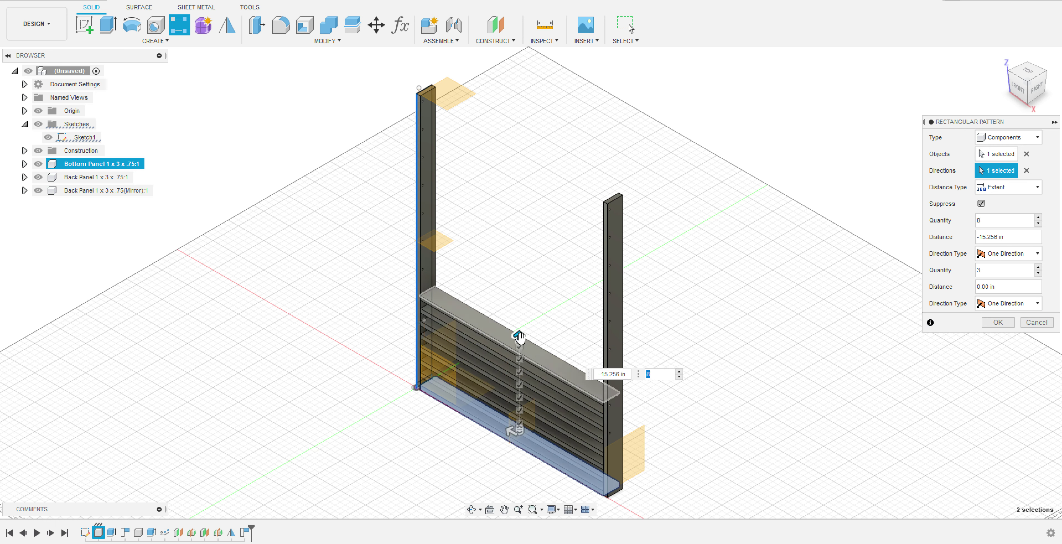
left_click_drag(520, 337, 548, 136)
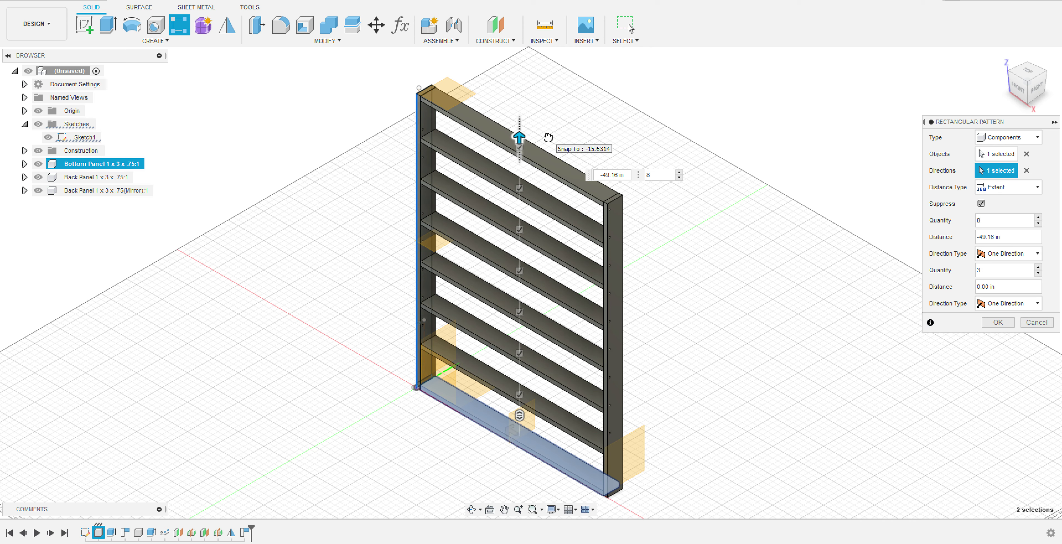
left_click_drag(547, 137, 543, 136)
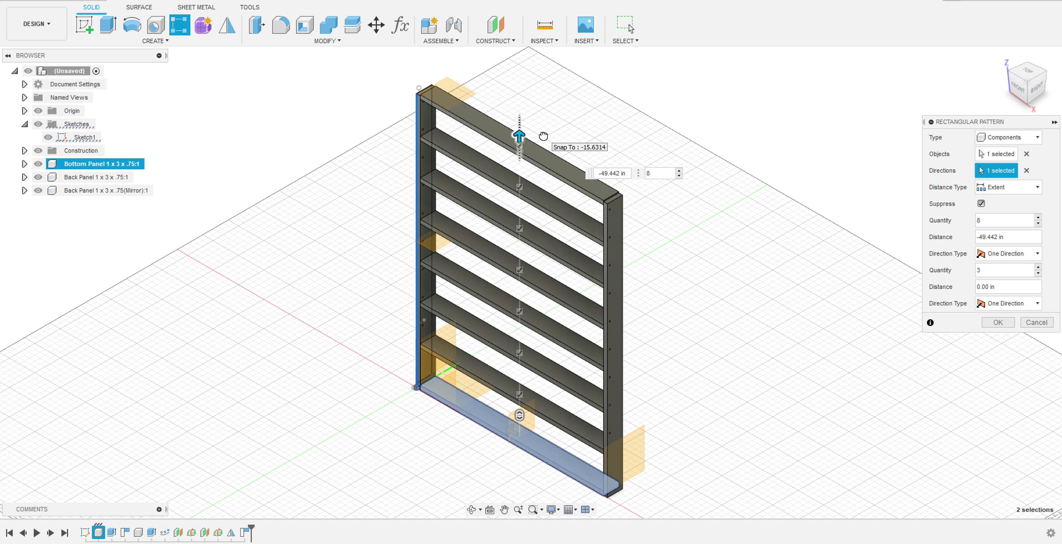
left_click_drag(543, 136, 536, 147)
key("Tab")
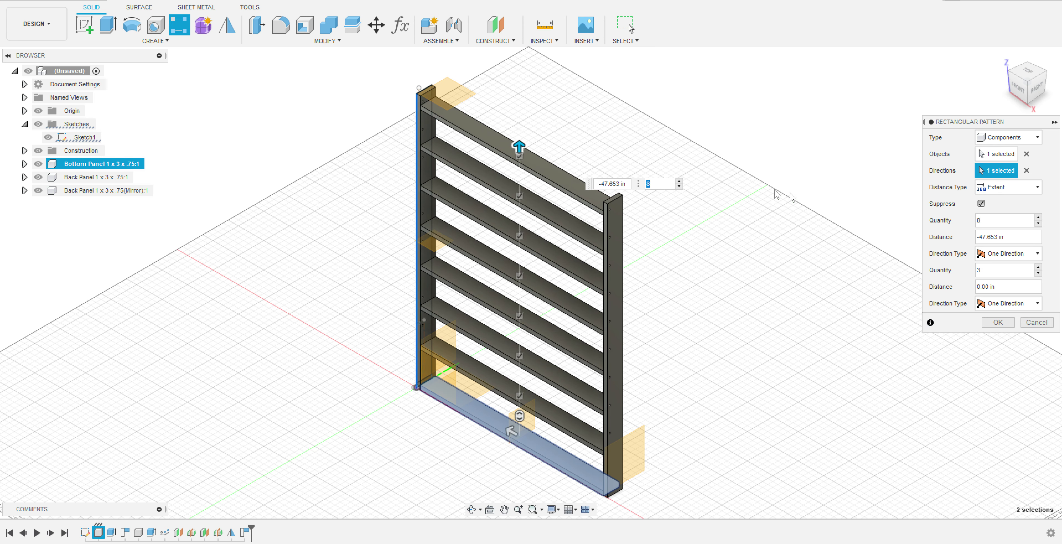
left_click(1032, 254)
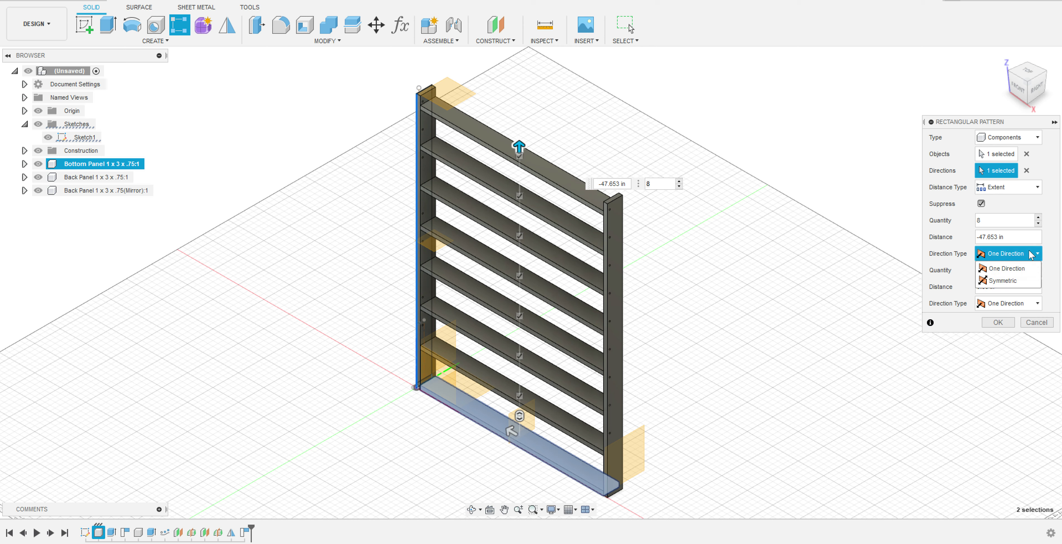
left_click(1032, 254)
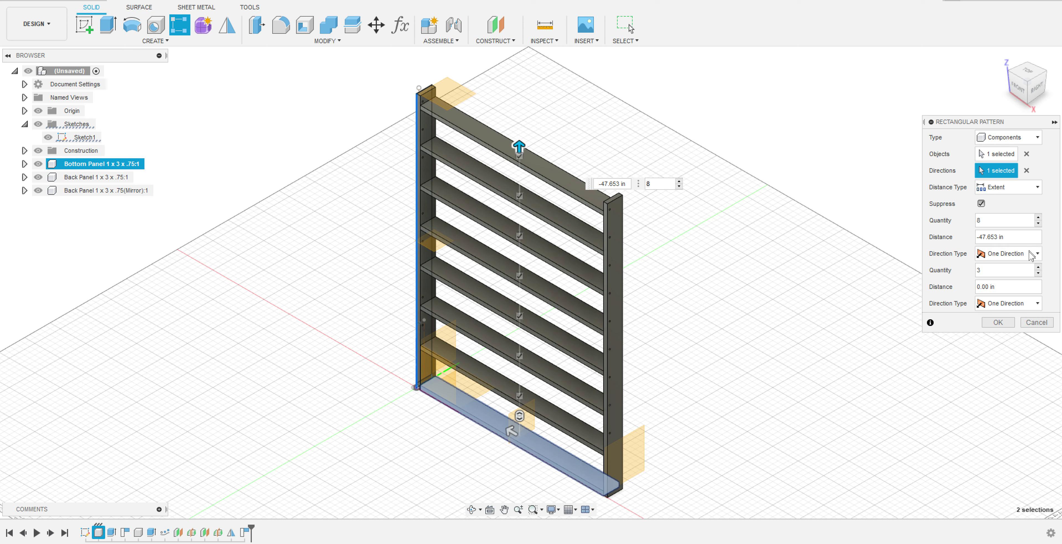
left_click(1036, 188)
left_click(1036, 188)
left_click_drag(518, 145, 518, 136)
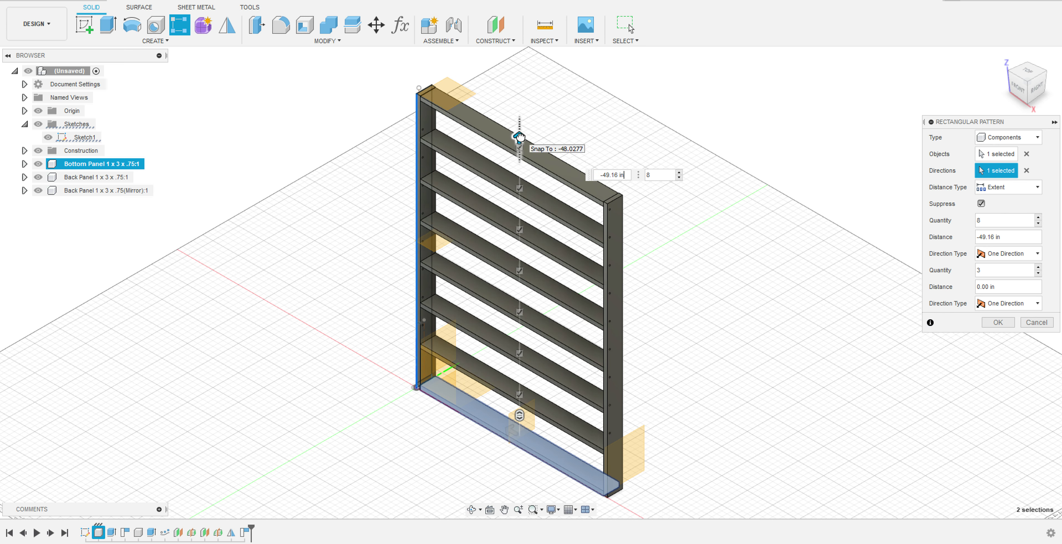
key("Tab")
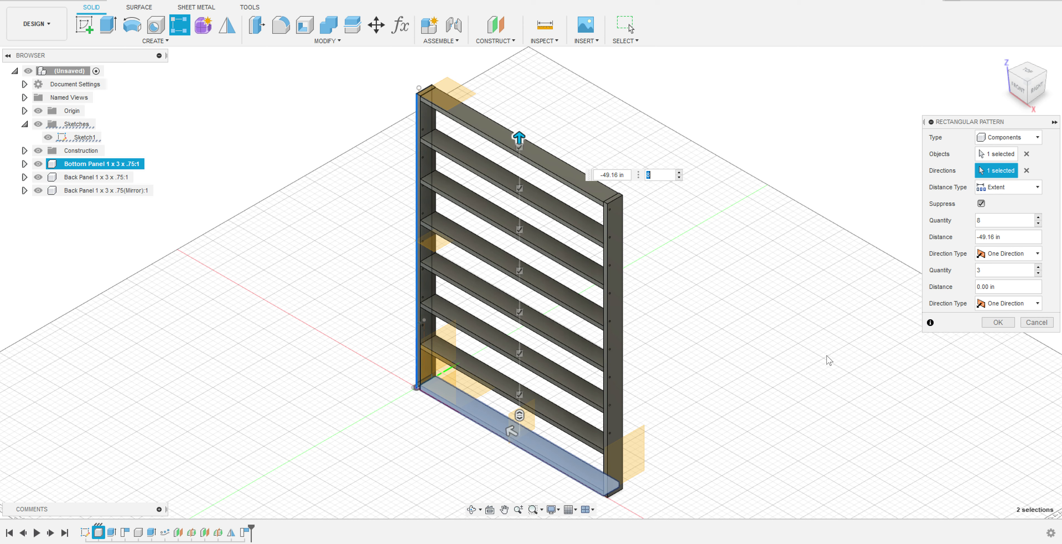
left_click(997, 323)
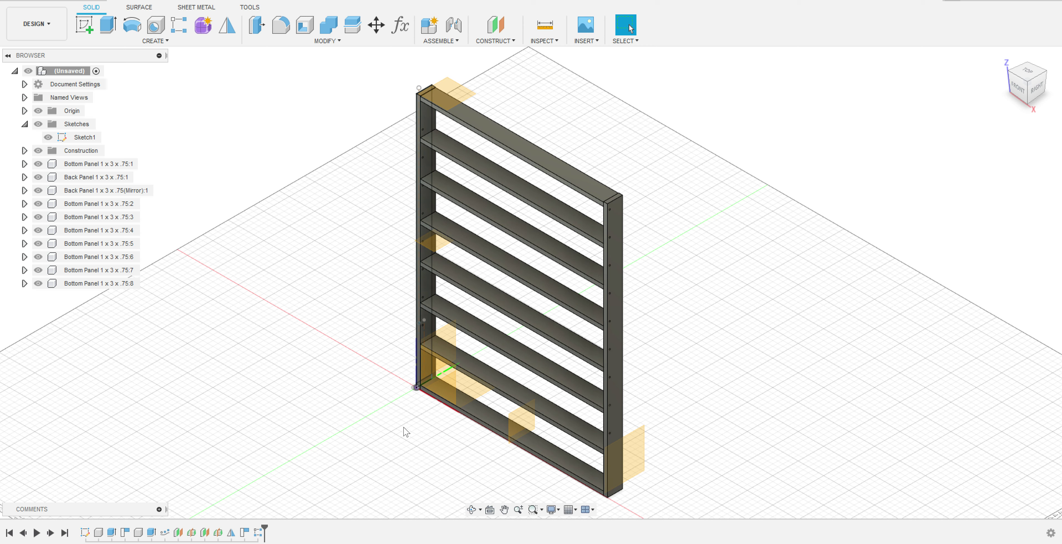
Start a new sketch on the frame's back plane
scroll(416, 404, "up", 3)
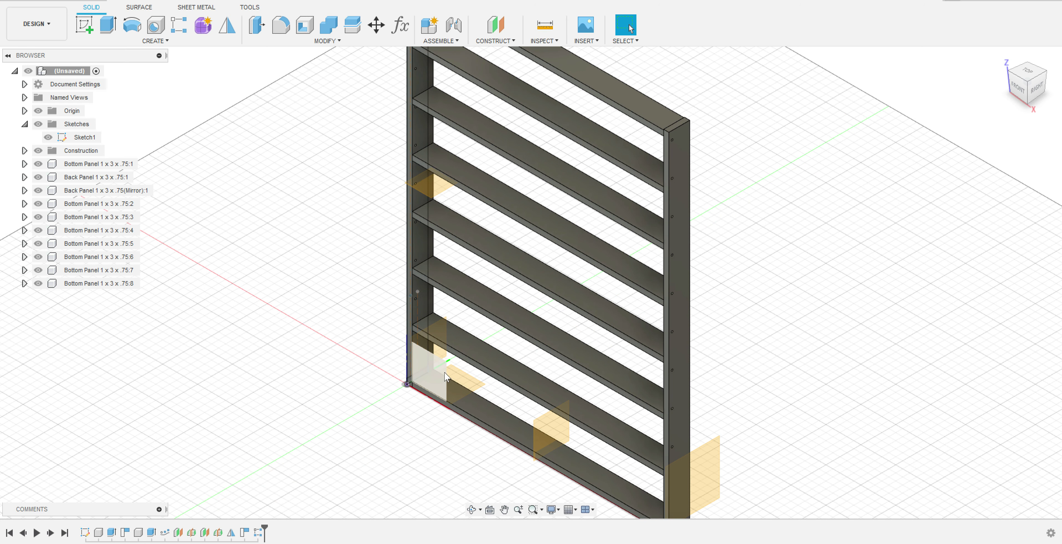
scroll(444, 379, "up", 2)
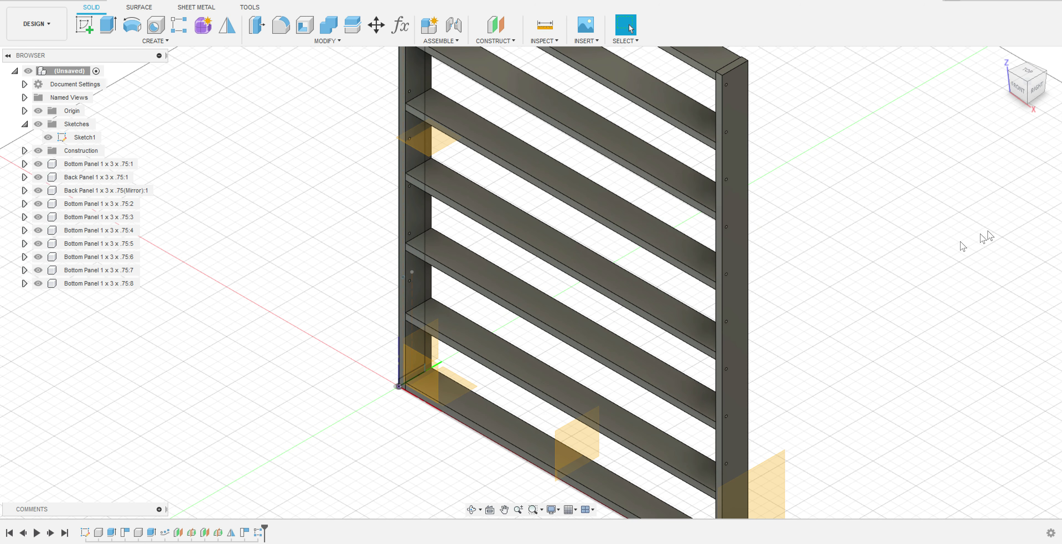
middle_click_drag(861, 390, 920, 378, "shift")
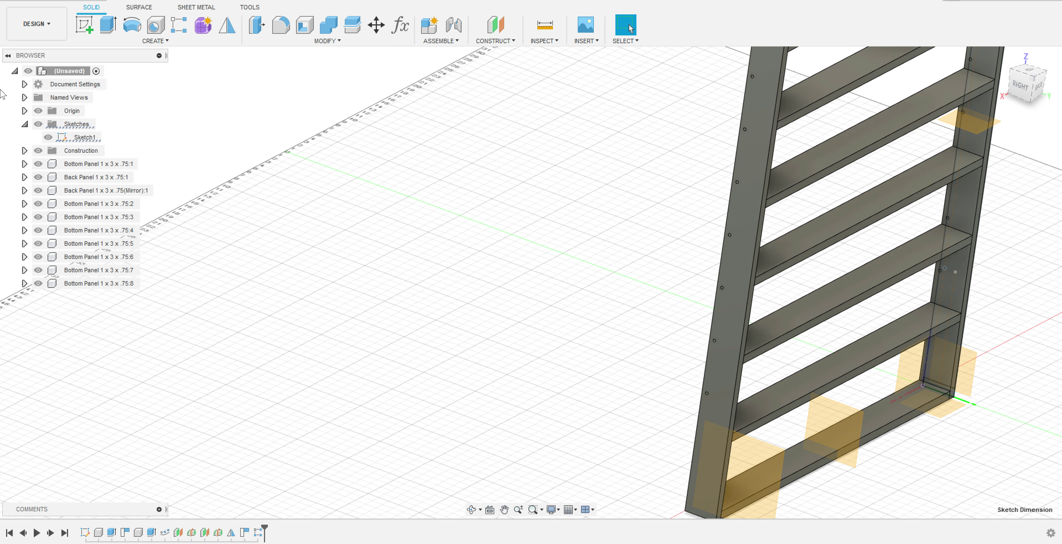
left_click(86, 26)
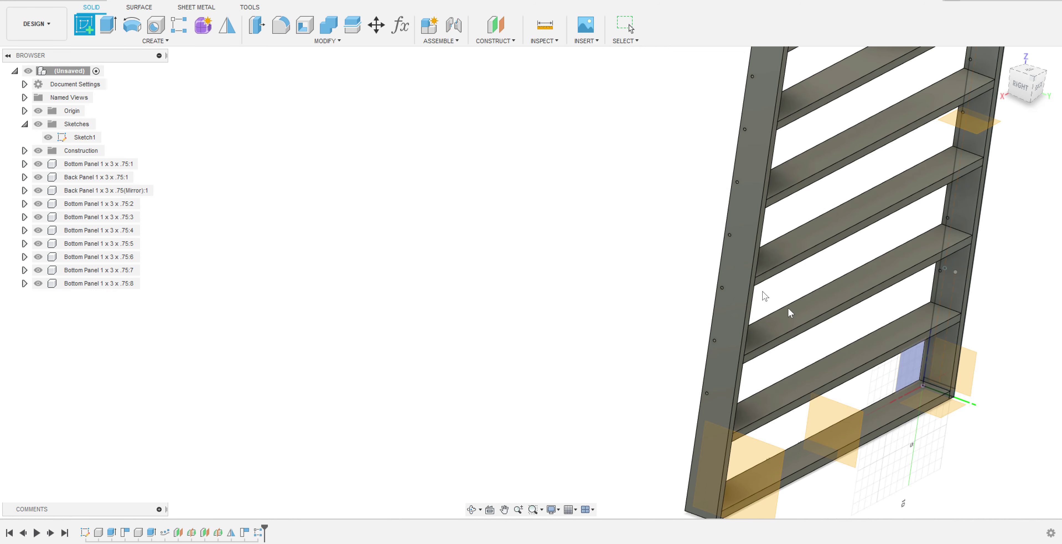
left_click(912, 367)
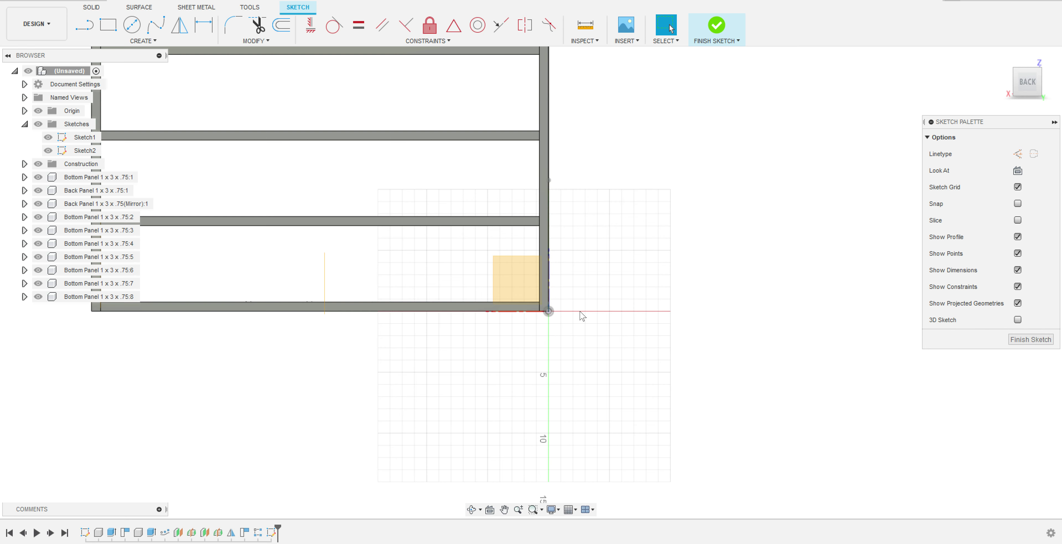
Project the side panel and bottom panel edges into the sketch
scroll(546, 308, "up", 3)
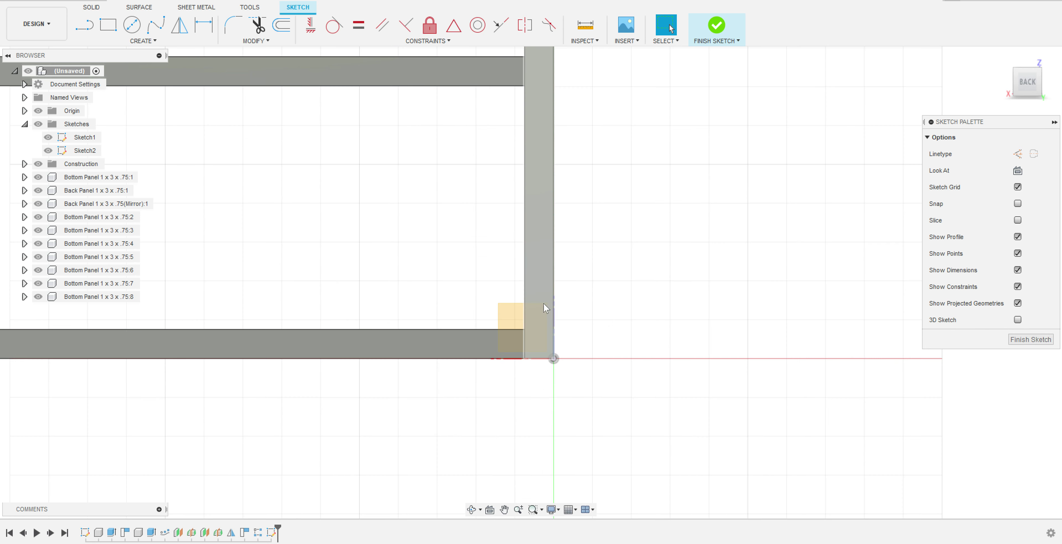
key("p")
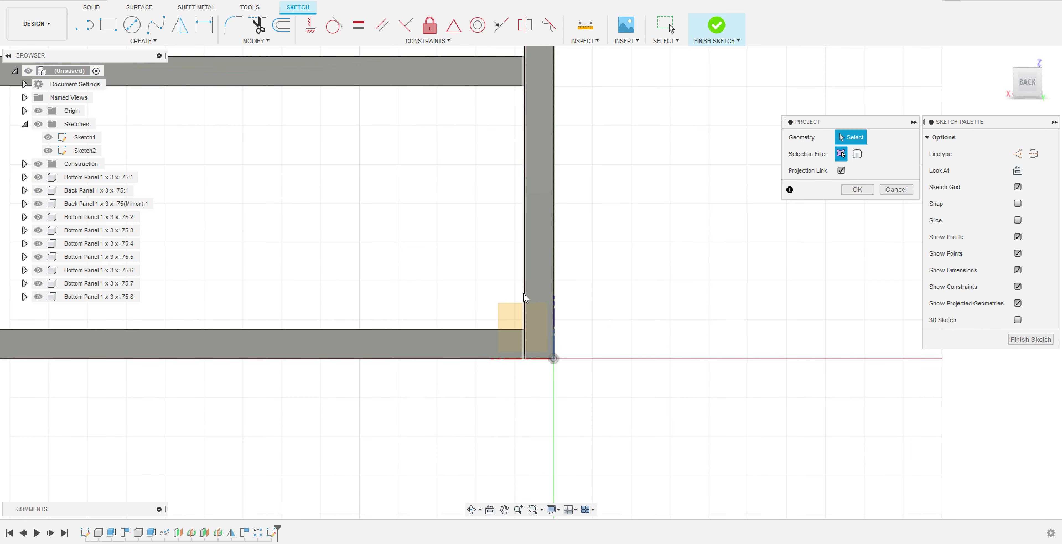
left_click(525, 298)
left_click(481, 329)
scroll(313, 285, "down", 2)
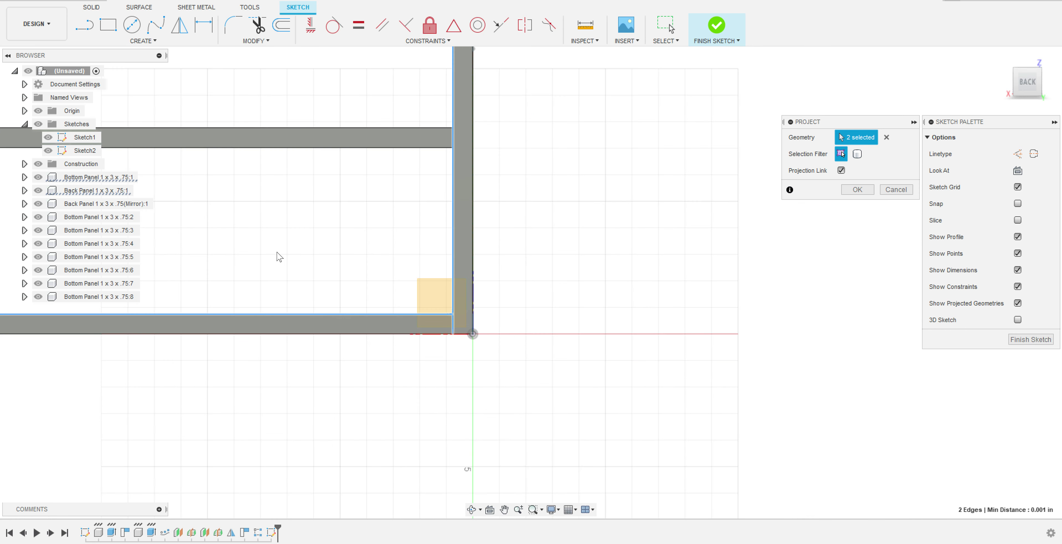
scroll(211, 254, "down", 2)
middle_click_drag(212, 254, 811, 284)
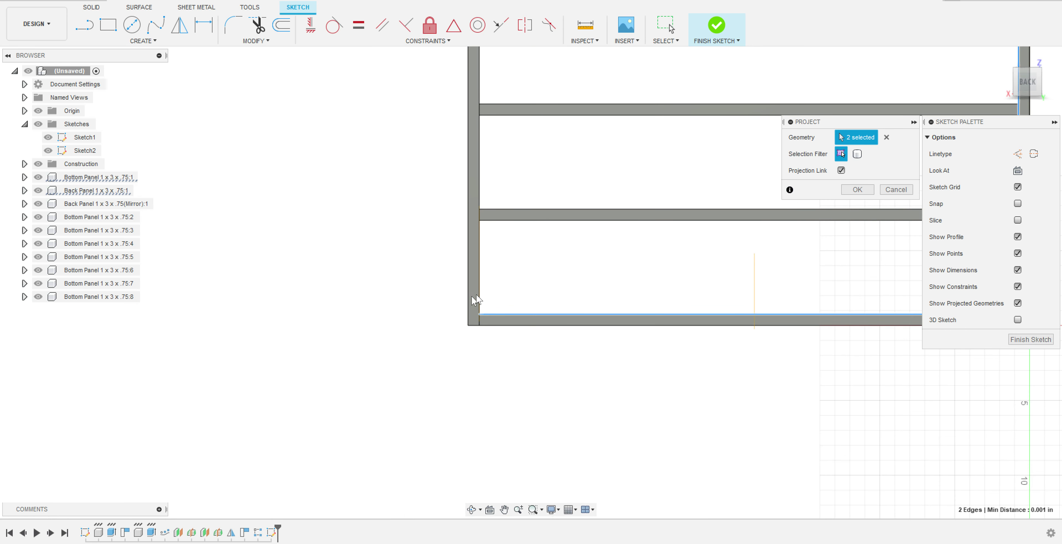
left_click(480, 295)
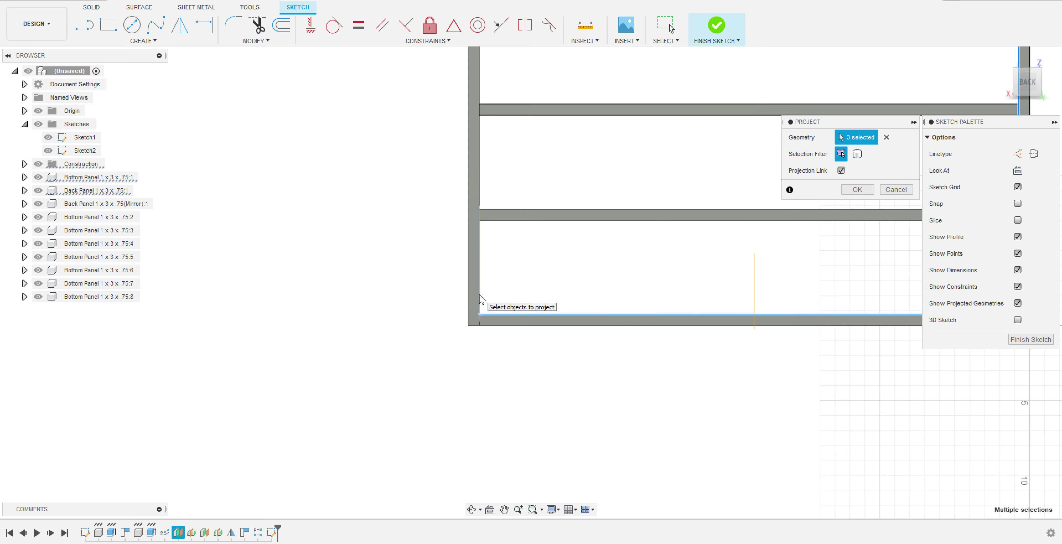
left_click(479, 295)
key("Return")
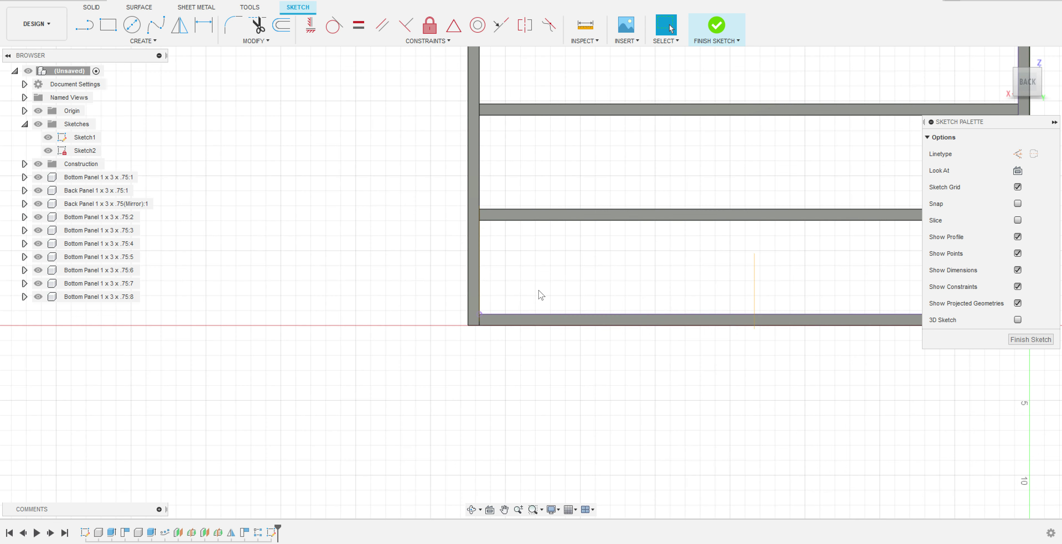
Draw a 36 in × 2 in rectangle from the projected corner and select its profile
left_click(108, 24)
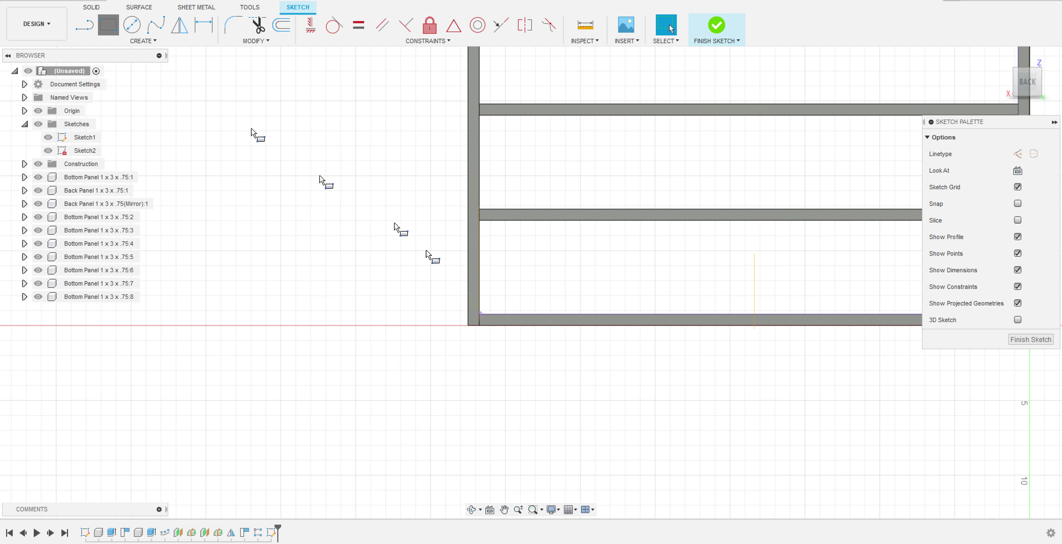
left_click(480, 314)
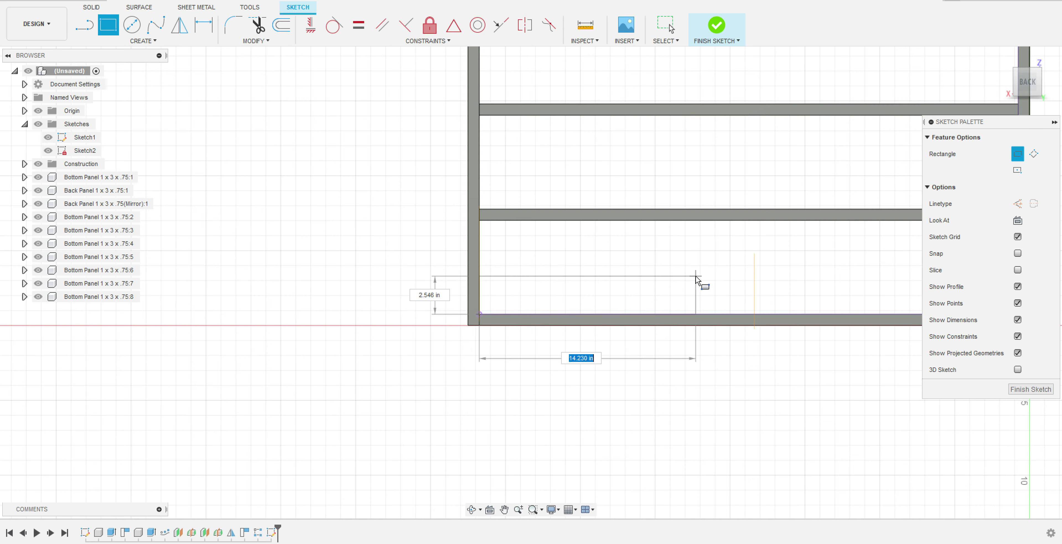
key("Tab")
key("Tab")
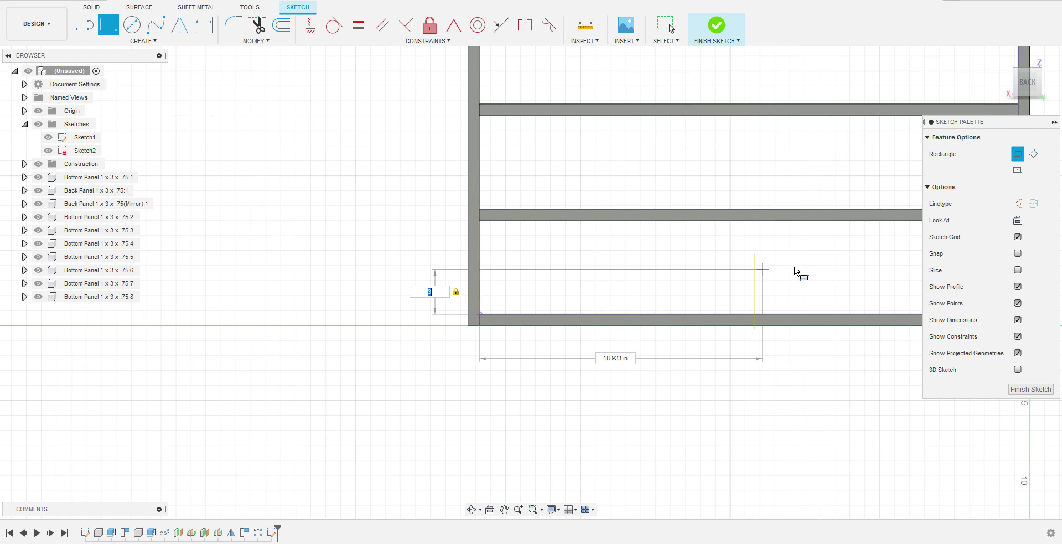
scroll(872, 280, "up", 3)
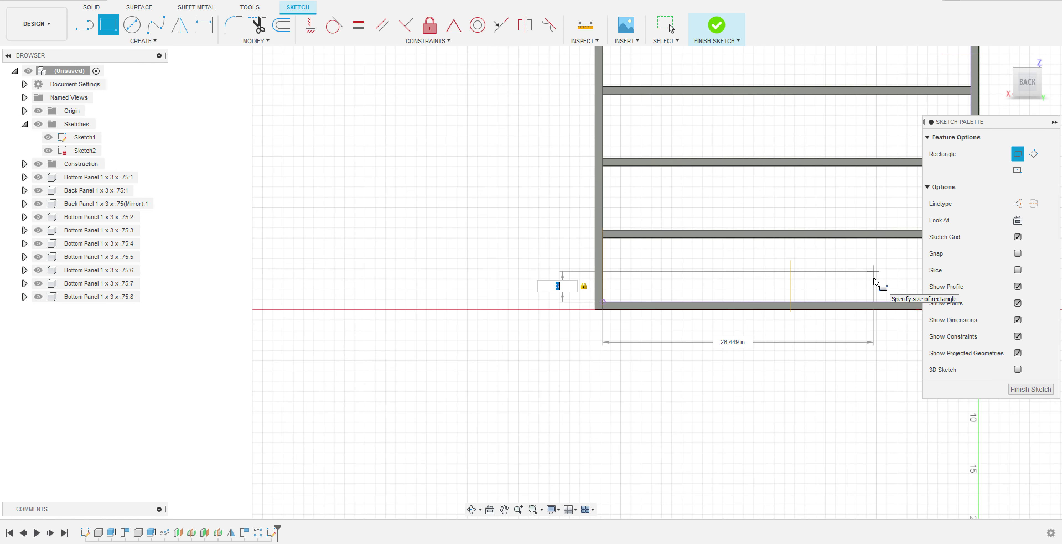
middle_click_drag(874, 288, 646, 285)
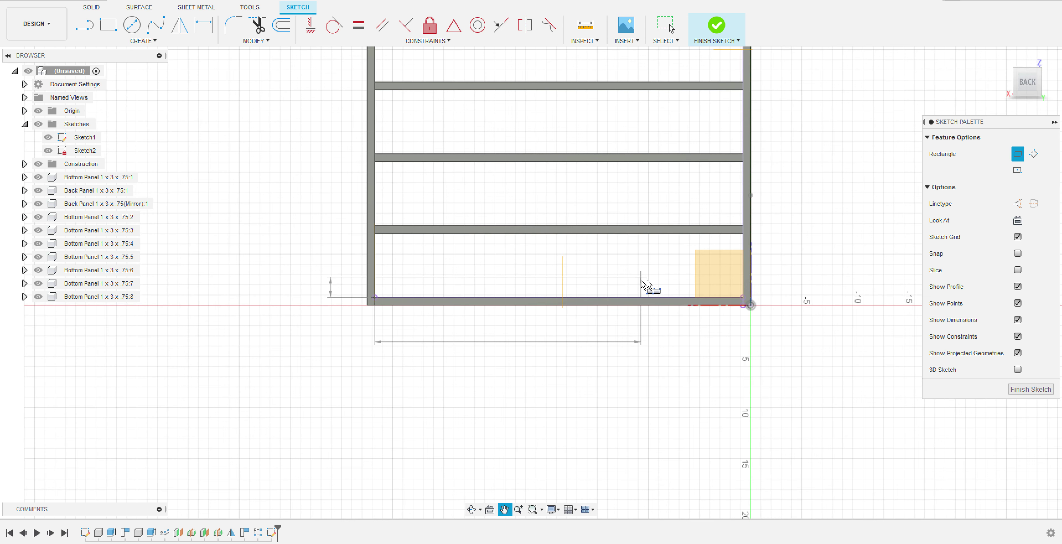
left_click(747, 283)
mouse_move(1050, 81)
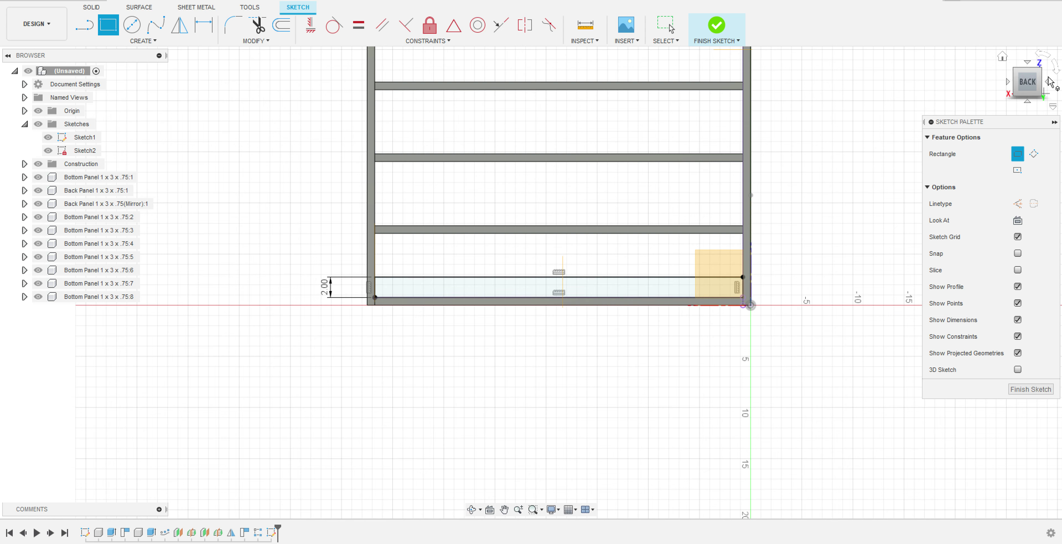
left_click(1002, 56)
key("Escape")
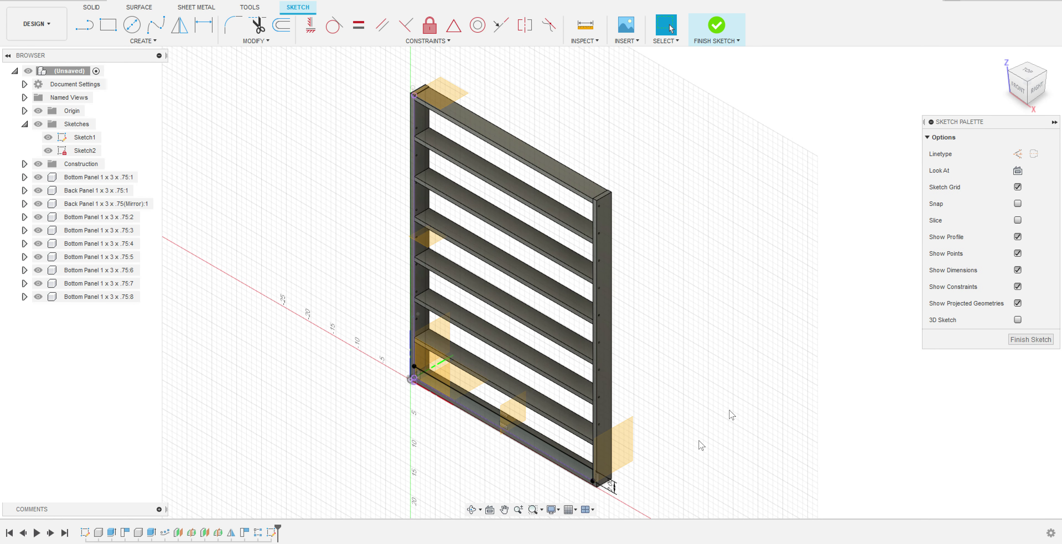
scroll(518, 416, "up", 5)
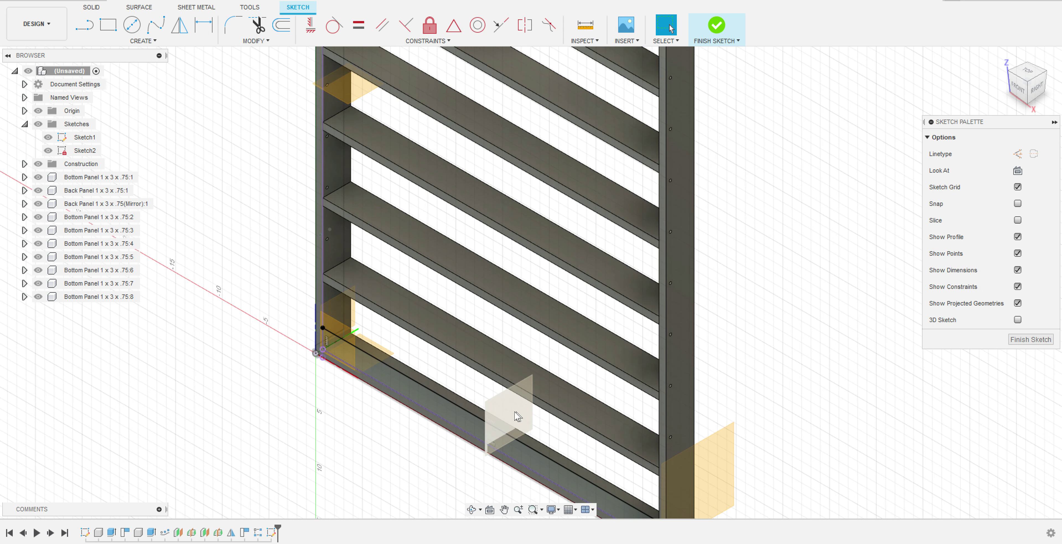
left_click(446, 418)
Extrude the Sketch2 rectangle 0.5 in thick as a New Component
scroll(775, 381, "down", 2)
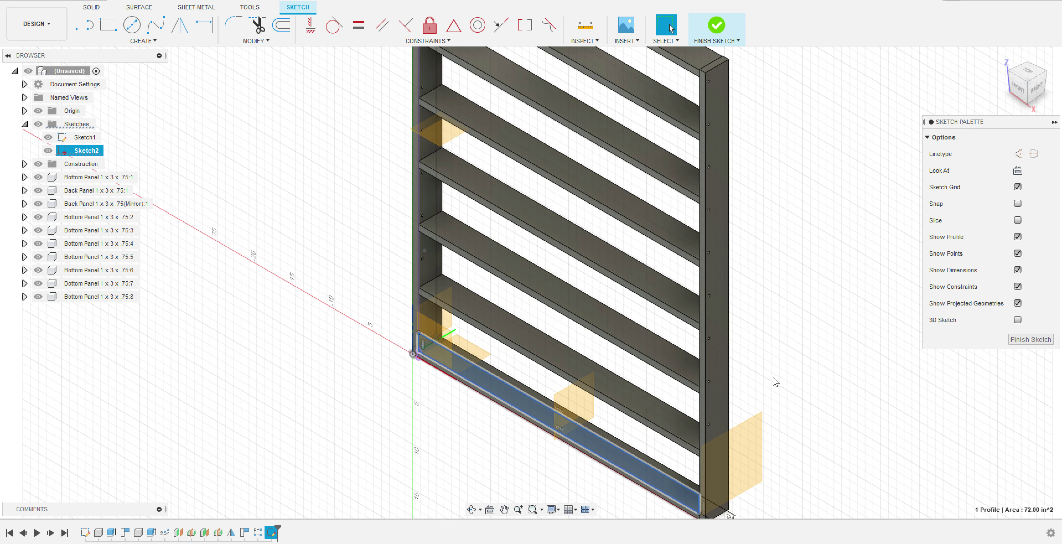
key("e")
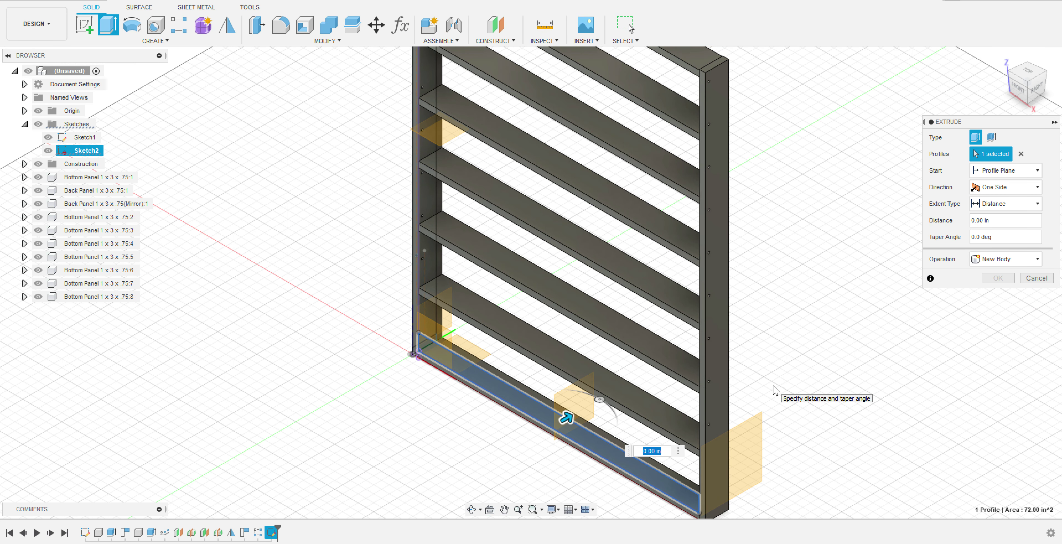
type(".")
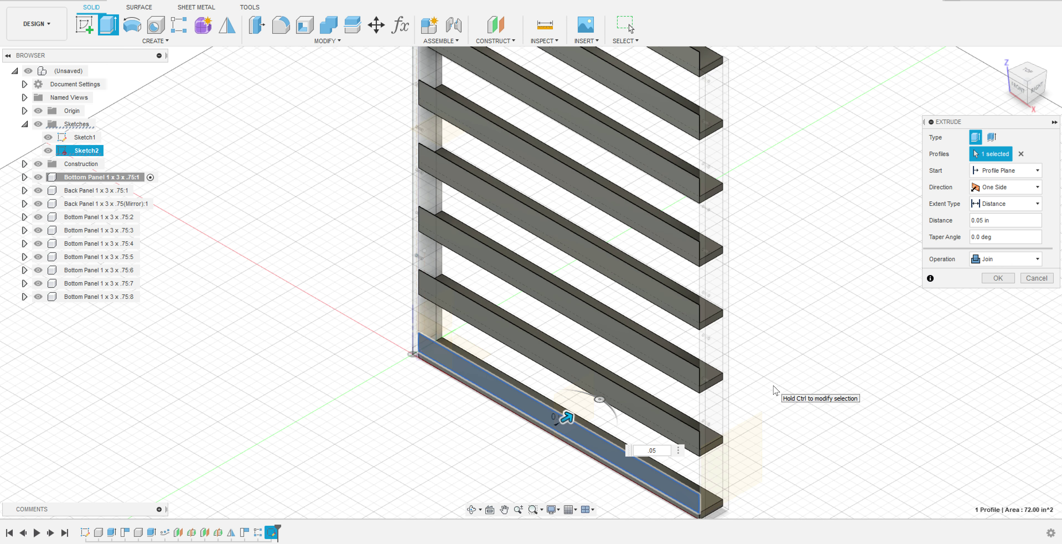
type("0")
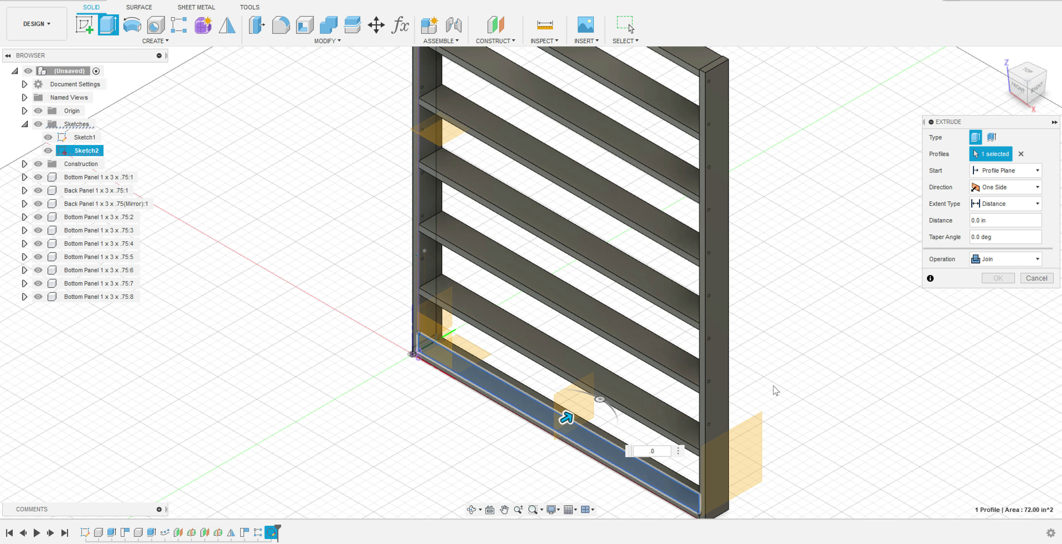
key("BackSpace")
type("5")
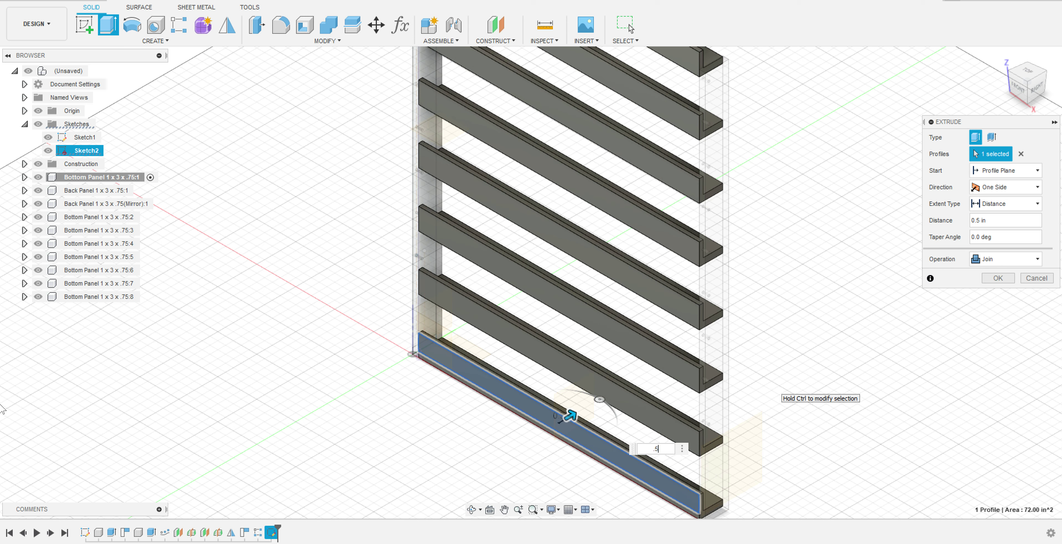
left_click(976, 256)
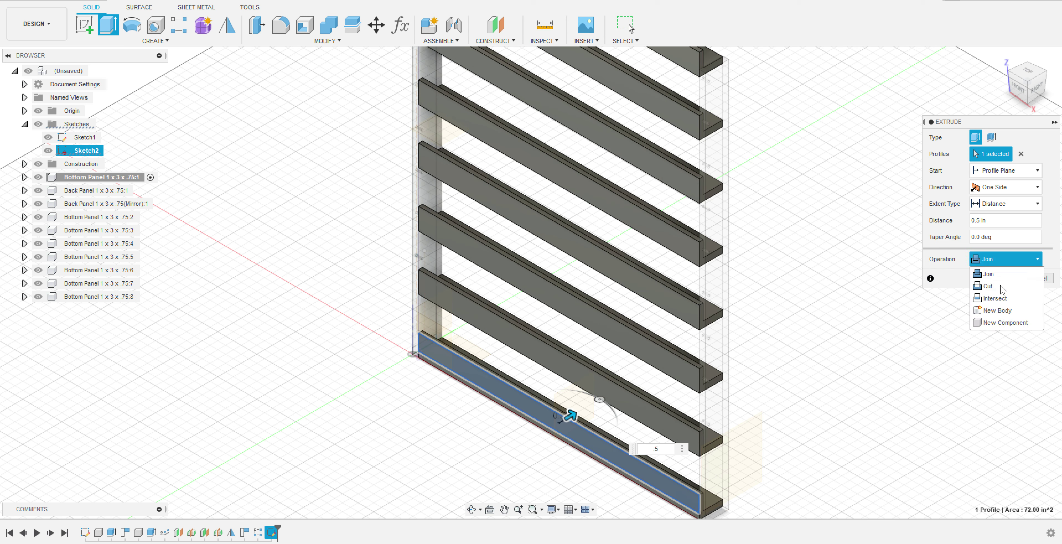
left_click(1002, 326)
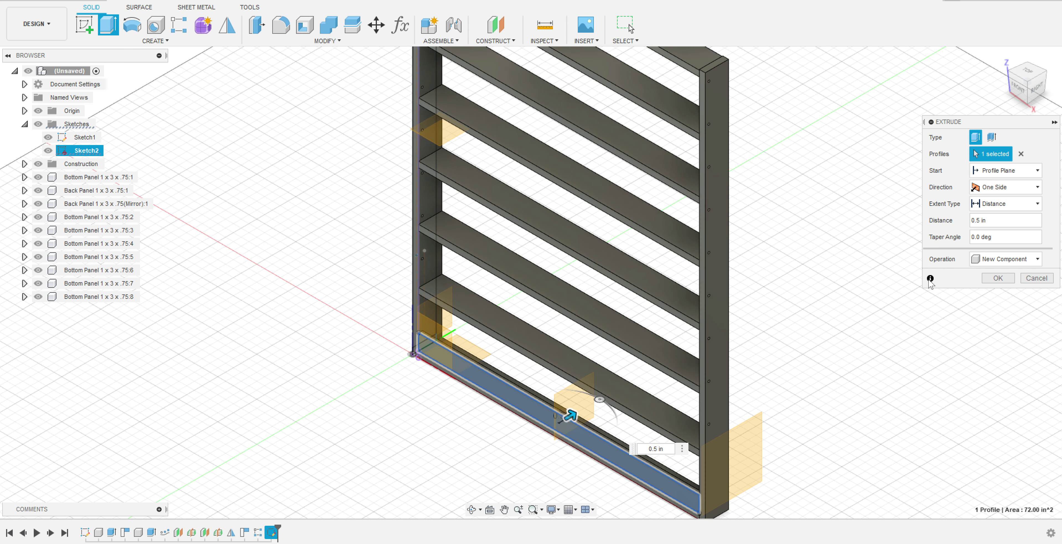
left_click(994, 278)
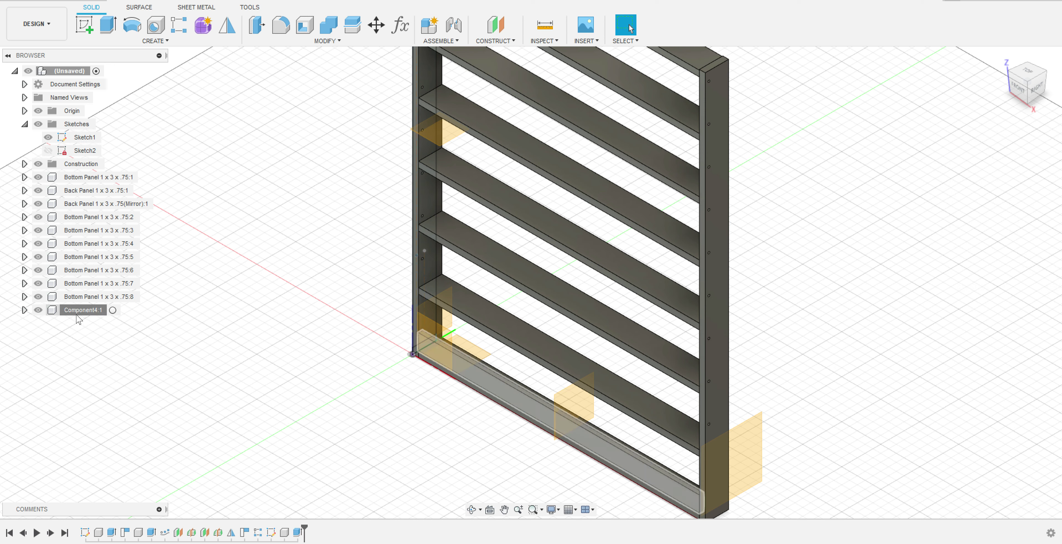
Rename Component4:1 to 'Bottom Backing Piece .5 x Length'
type("Bo")
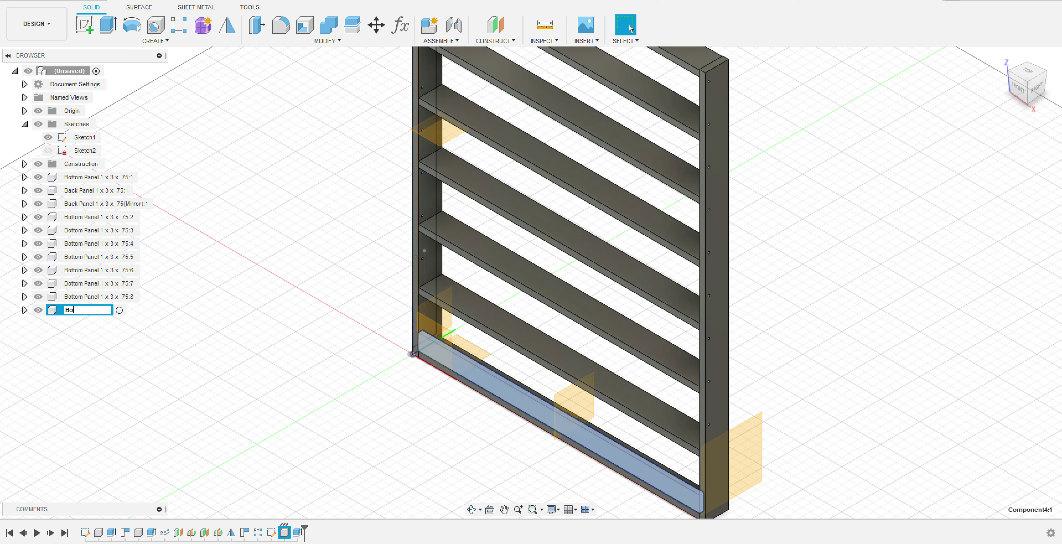
type("ttom Back")
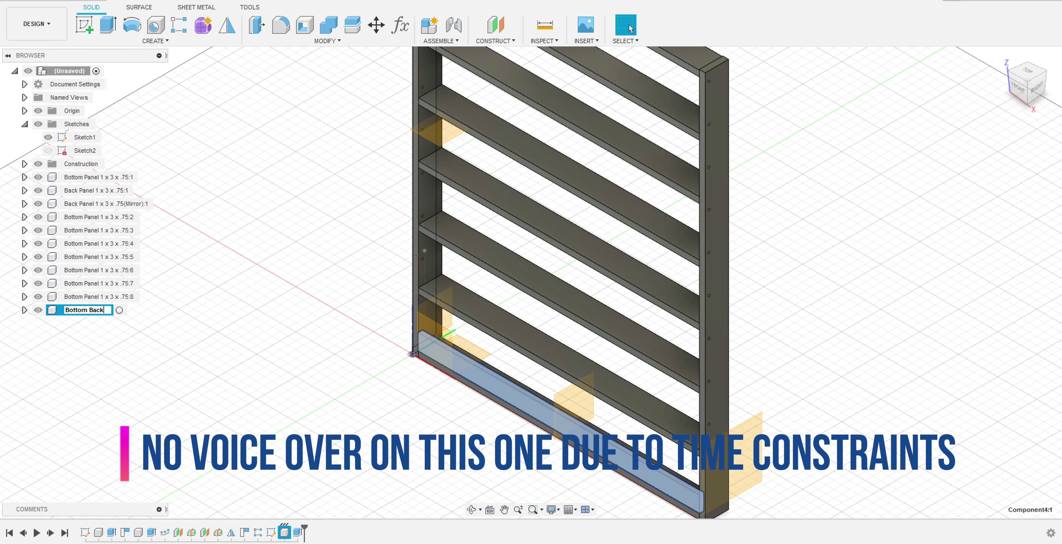
type("imng")
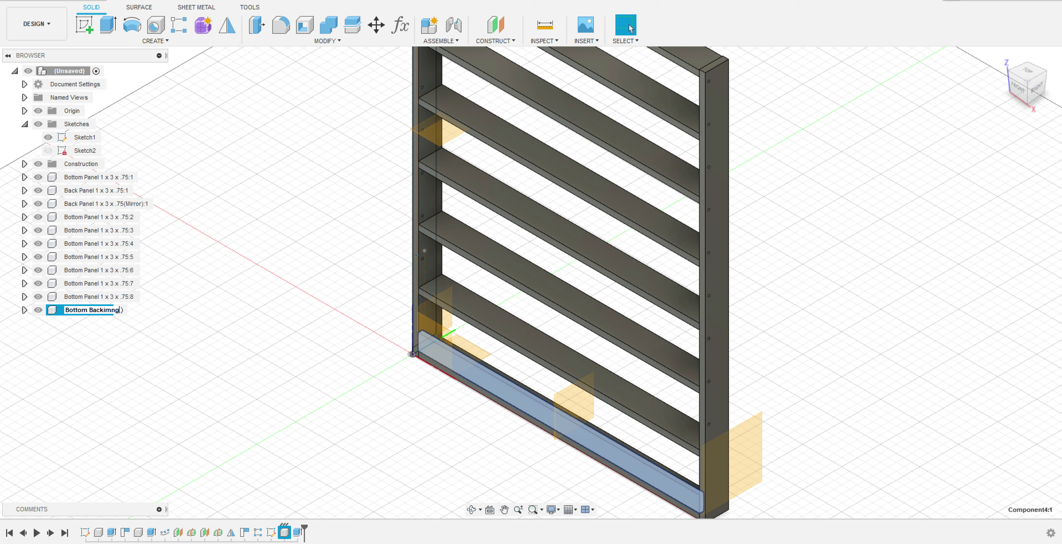
key("BackSpace")
key("BackSpace")
key("BackSpace")
key("BackSpace")
key("BackSpace")
key("Return")
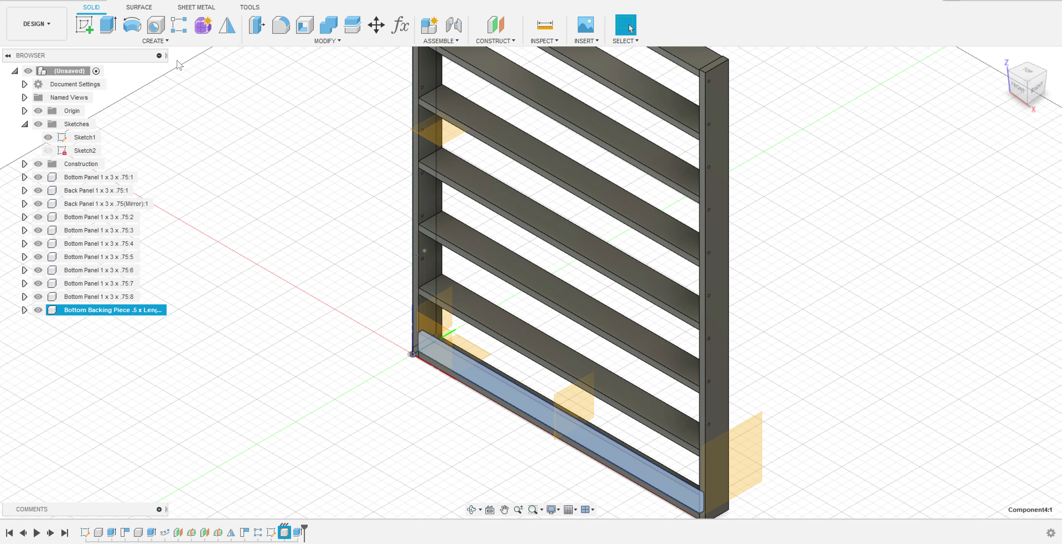
left_click(45, 166, "ctrl")
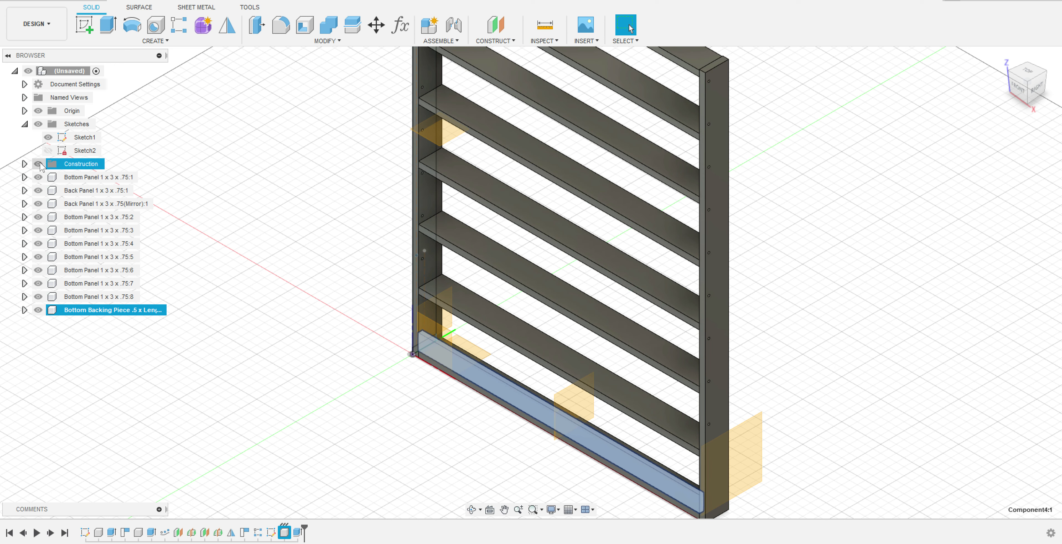
Hide the construction planes, clear the selection and frame the lower shelf
left_click(39, 164)
left_click(810, 321)
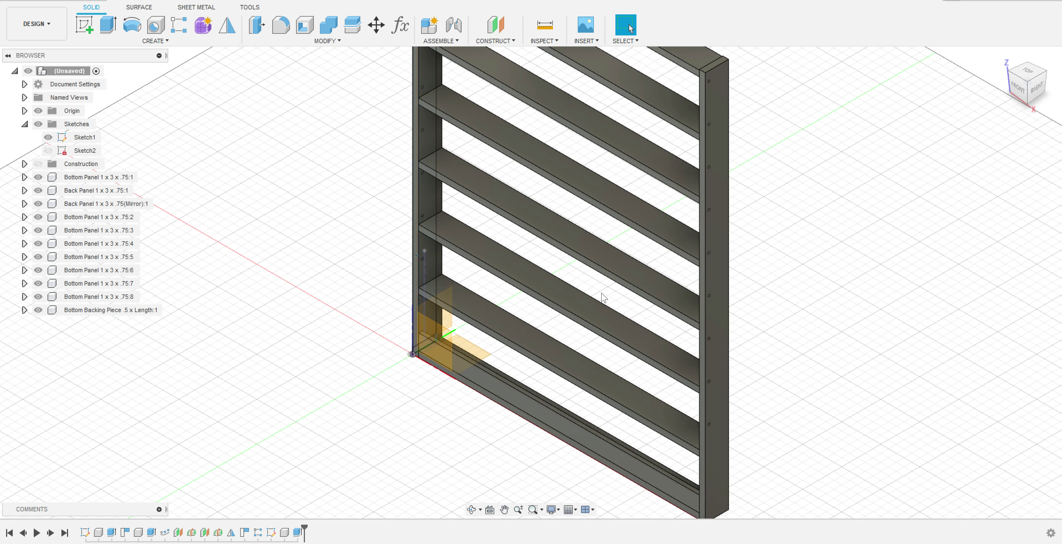
scroll(787, 446, "up", 3)
middle_click_drag(768, 439, 655, 336)
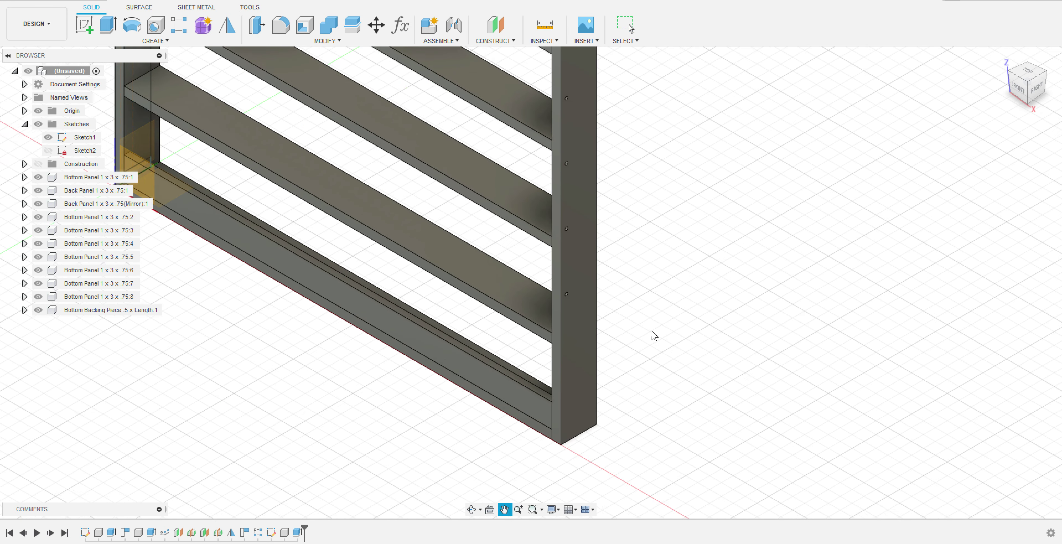
scroll(627, 335, "up", 4)
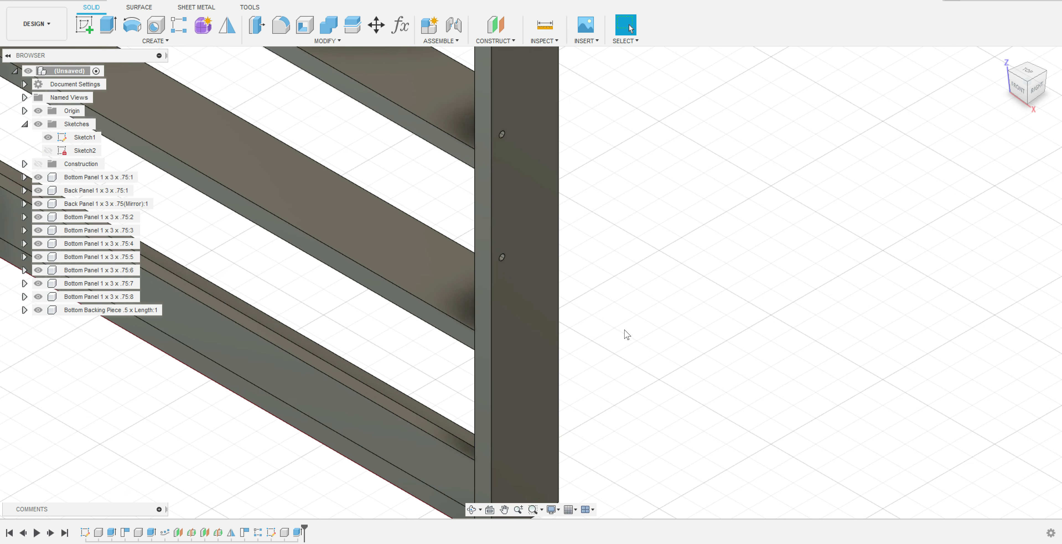
scroll(363, 220, "down", 5)
middle_click_drag(320, 149, 812, 294)
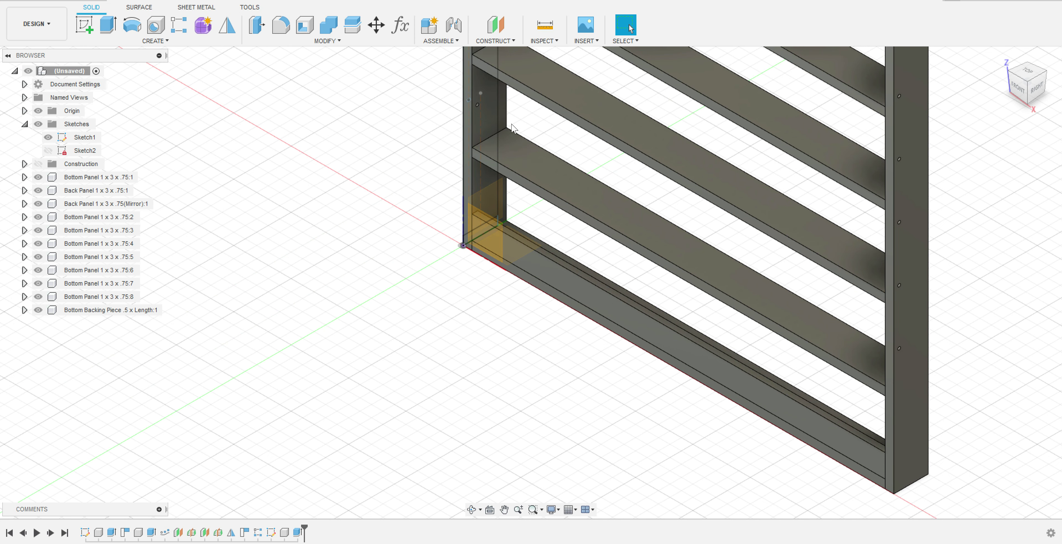
scroll(439, 142, "up", 5)
middle_click_drag(531, 145, 486, 113, "shift")
scroll(485, 113, "down", 5)
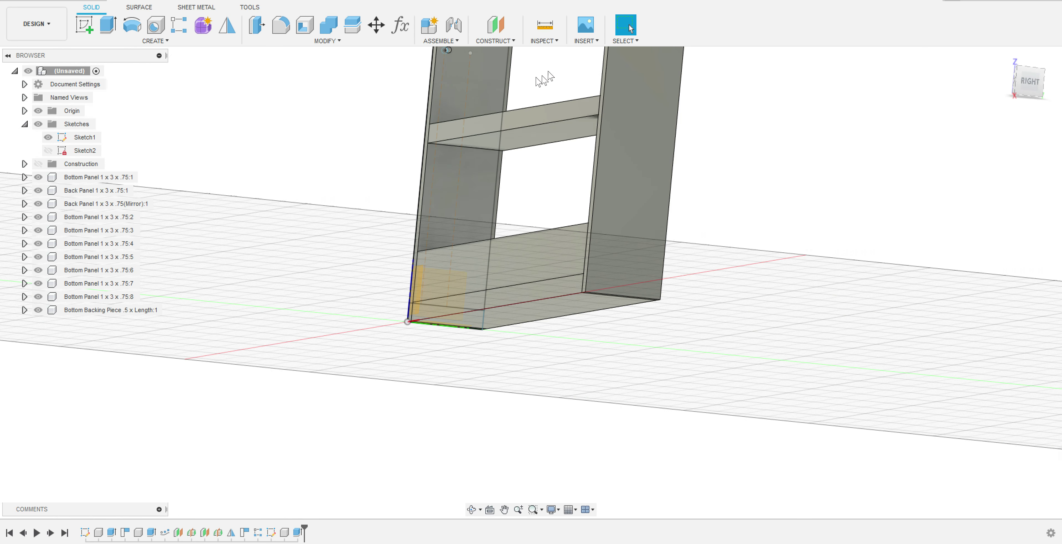
middle_click_drag(745, 90, 679, 155)
Turn on Component Color Cycling and hide Back Panel (Mirror)
left_click(544, 41)
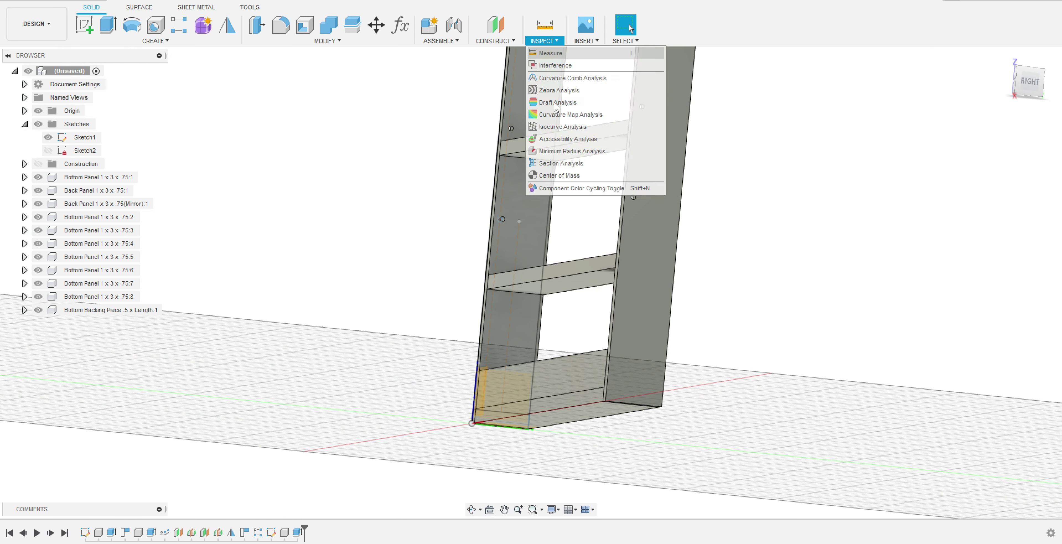
left_click(675, 193)
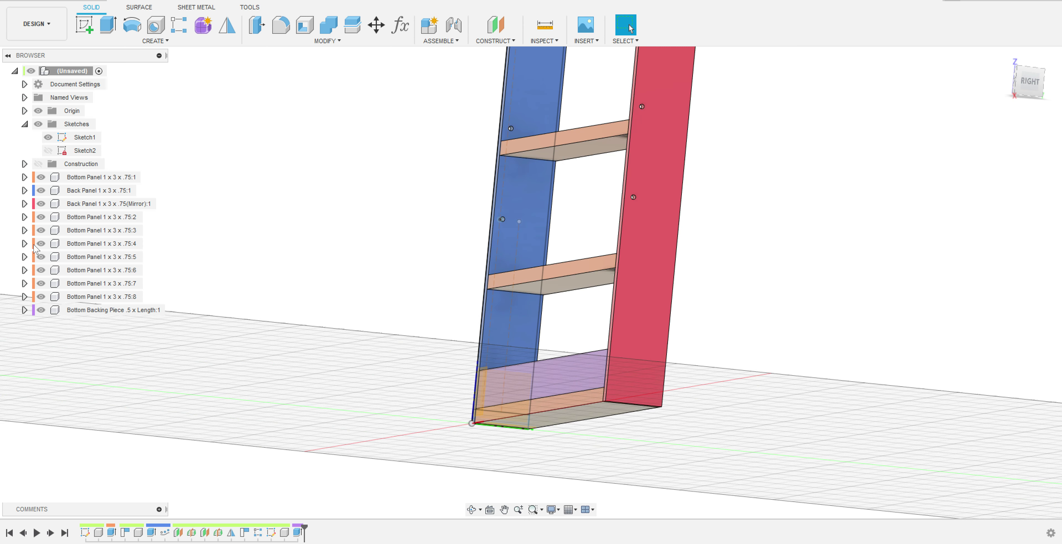
left_click(41, 208)
left_click(41, 205)
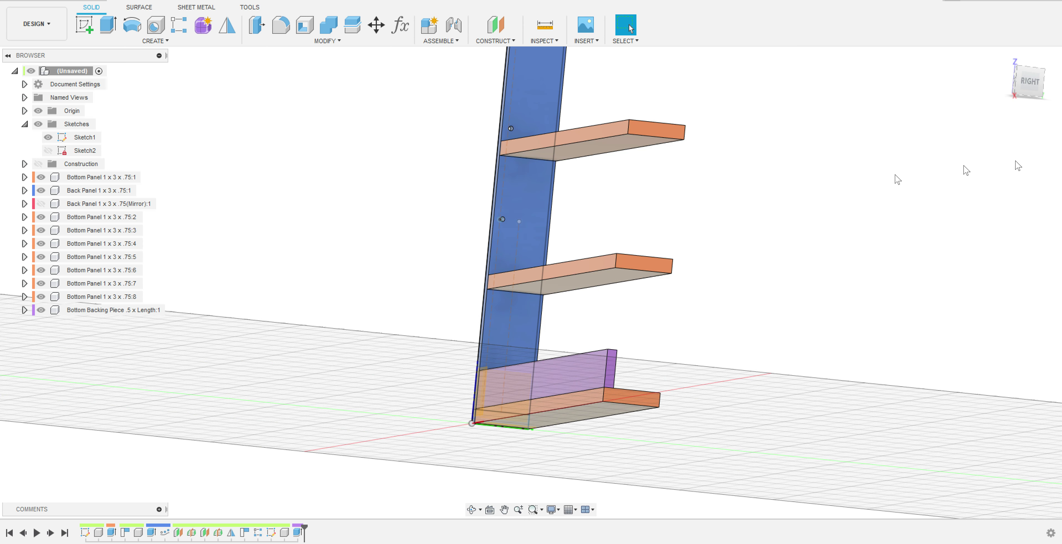
Zoom onto a dowel hole circle from the RIGHT view
left_click(1027, 84)
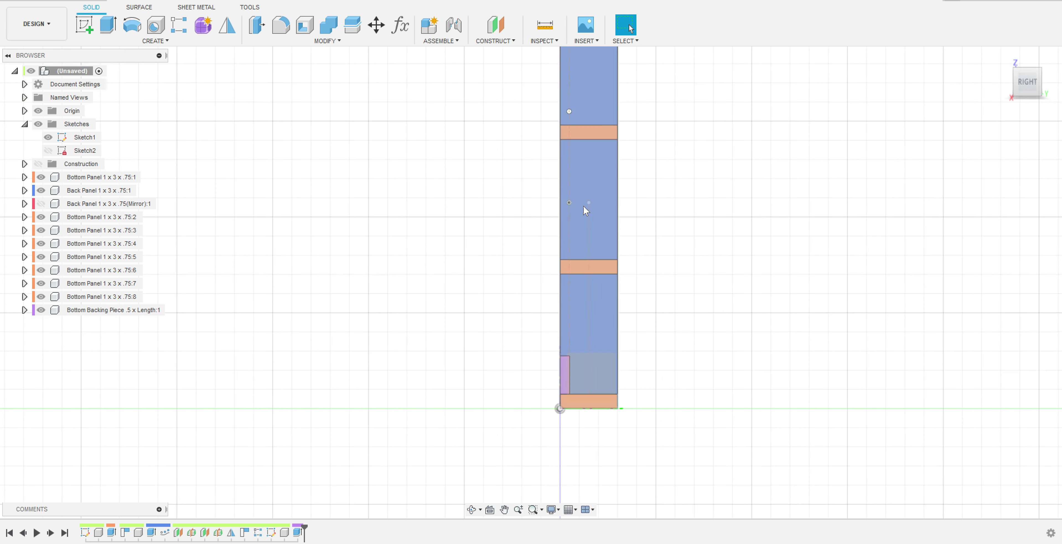
scroll(573, 206, "up", 5)
scroll(537, 228, "up", 3)
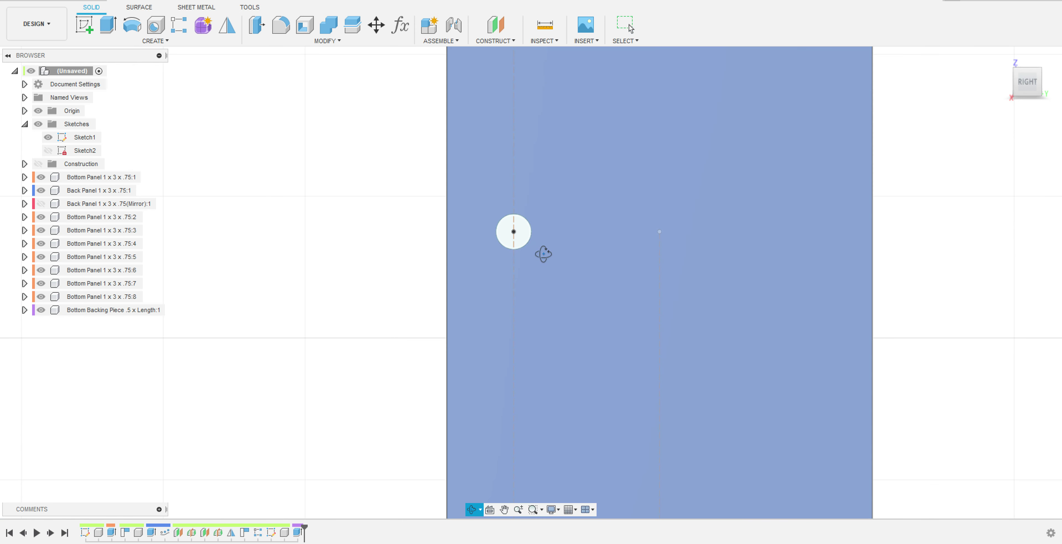
middle_click_drag(543, 253, 528, 241, "shift")
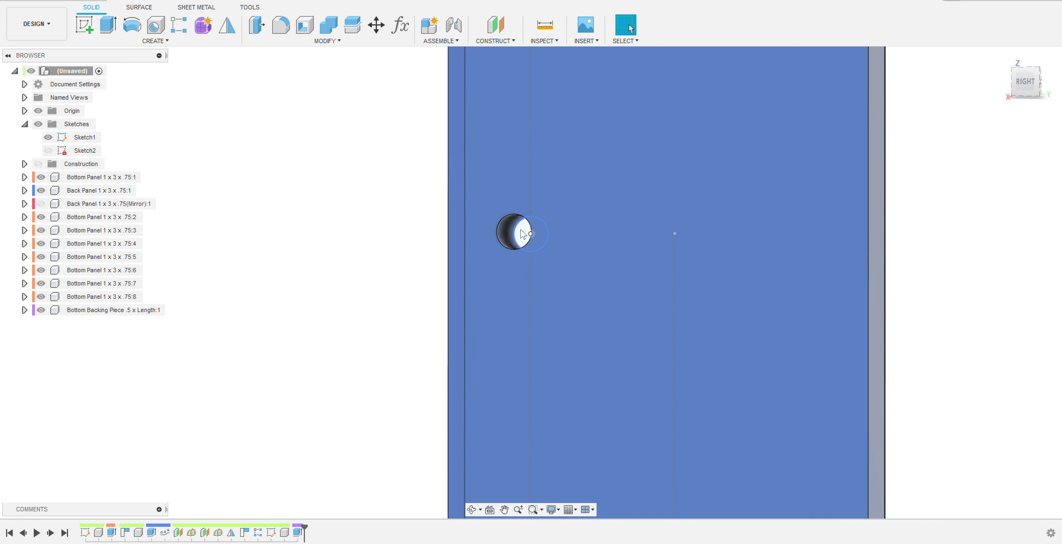
Start extruding the hole circle and bring the mirrored back panel back into view
left_click(524, 234)
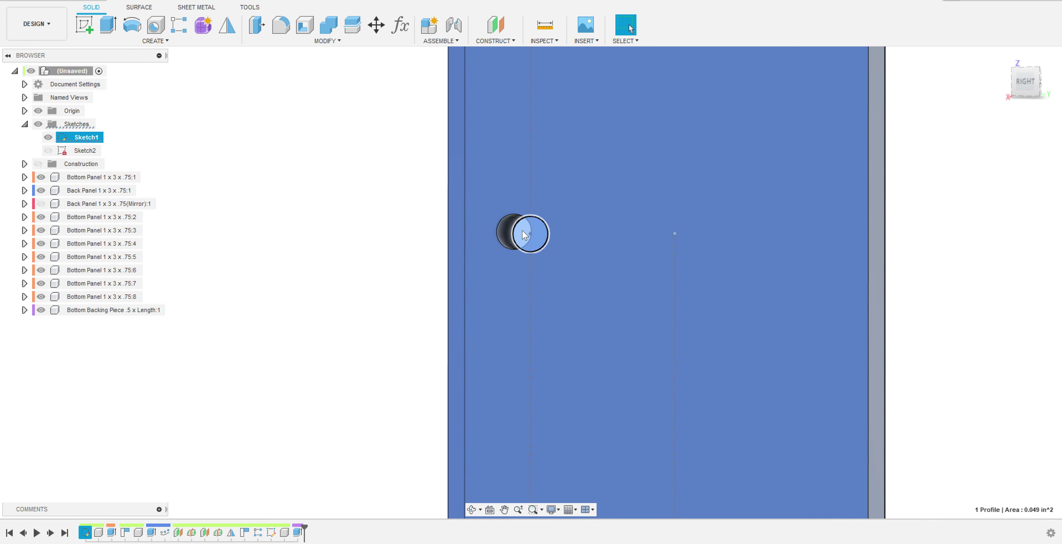
key("e")
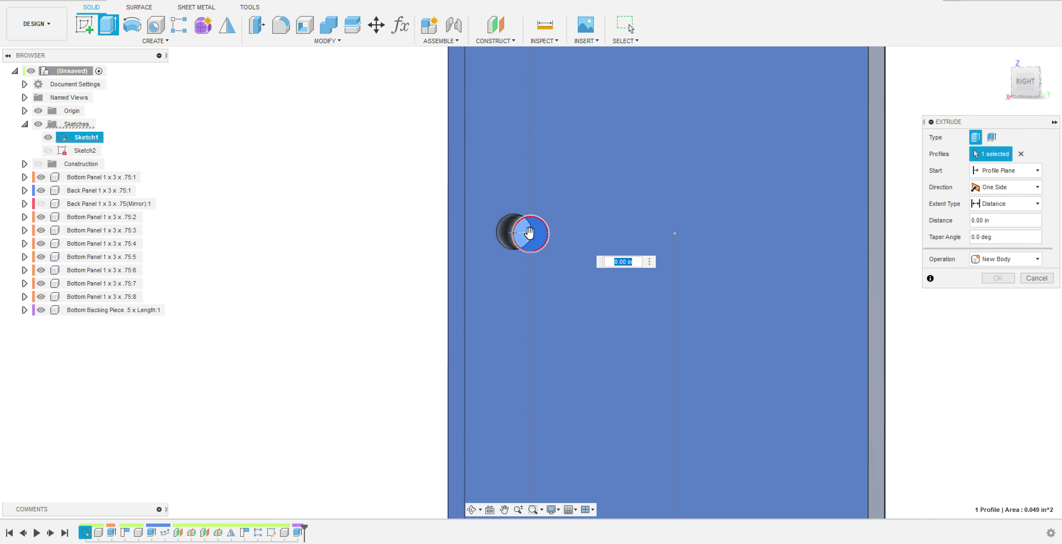
left_click_drag(520, 231, 436, 266)
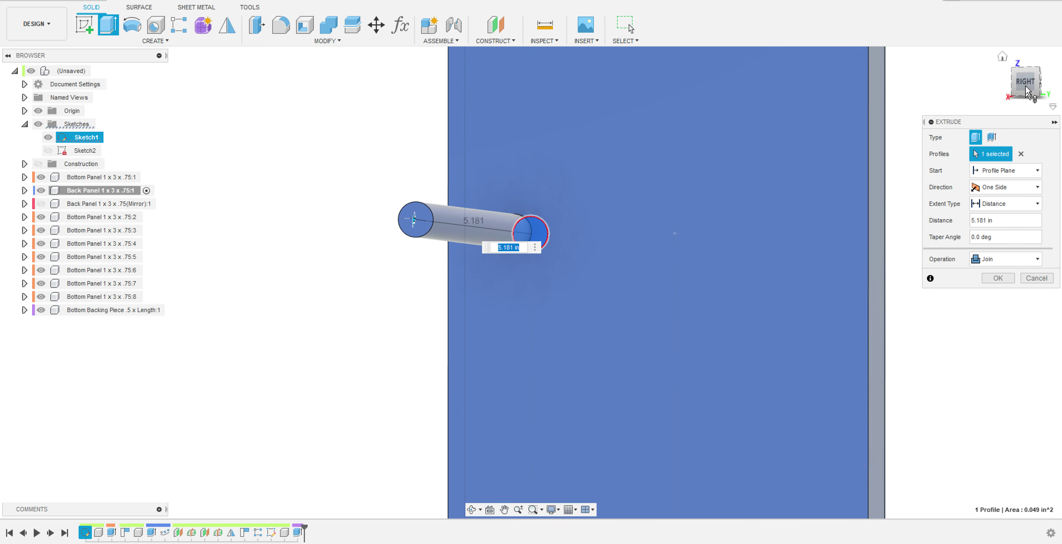
left_click(1004, 56)
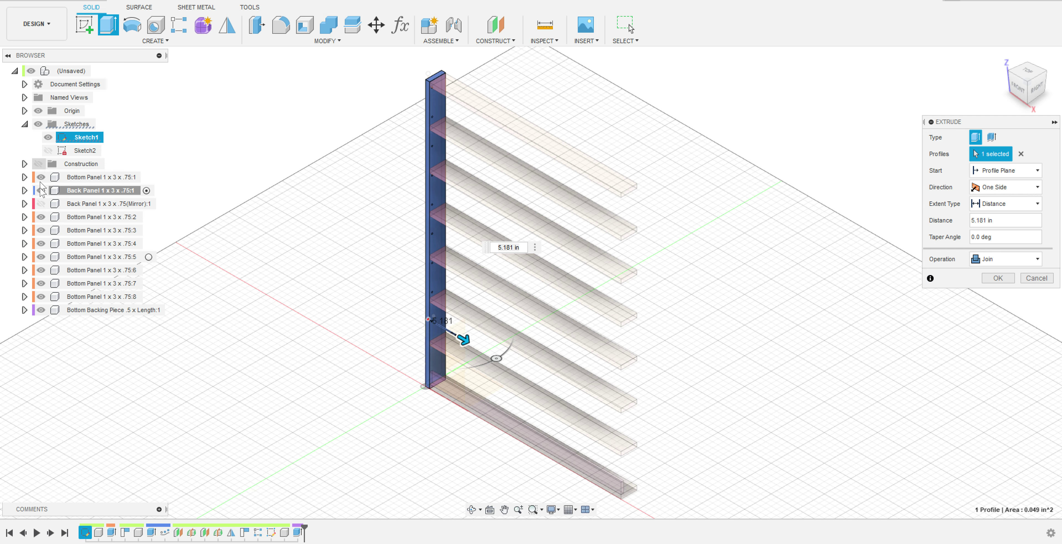
left_click(41, 204)
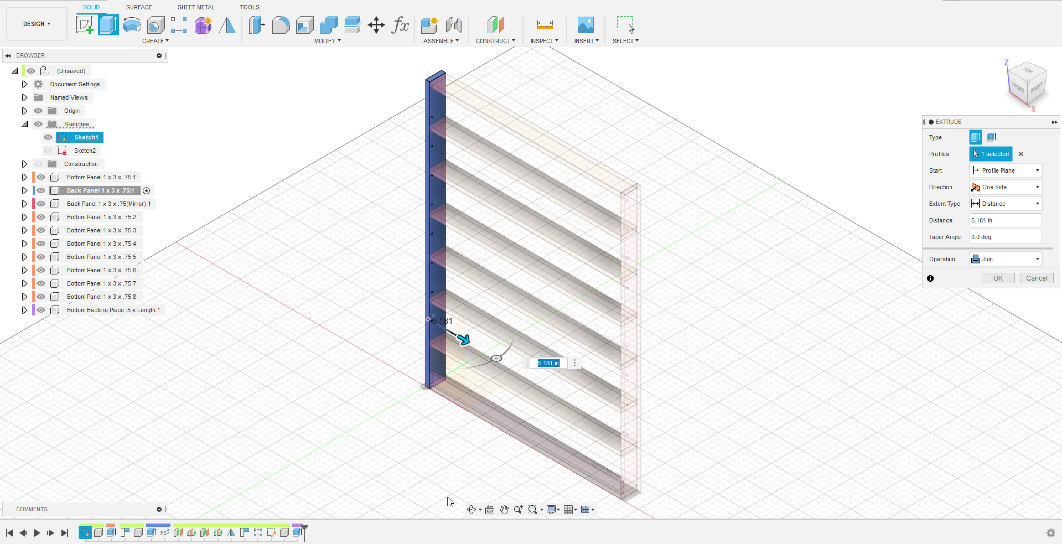
middle_click_drag(436, 478, 455, 395, "shift")
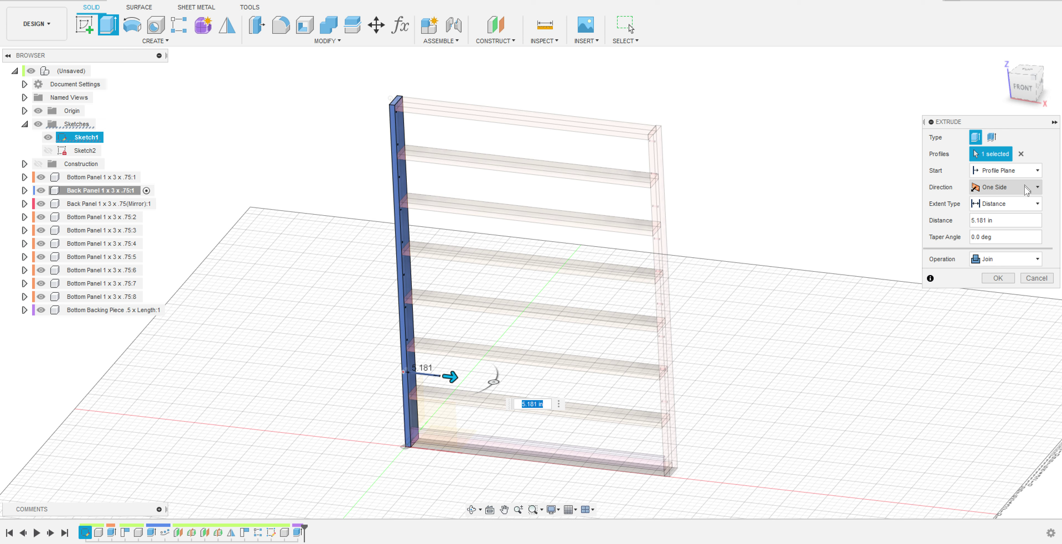
Extrude the circle to the opposite back panel as a new component, making a 37.50 in rod
left_click(1027, 204)
left_click(994, 229)
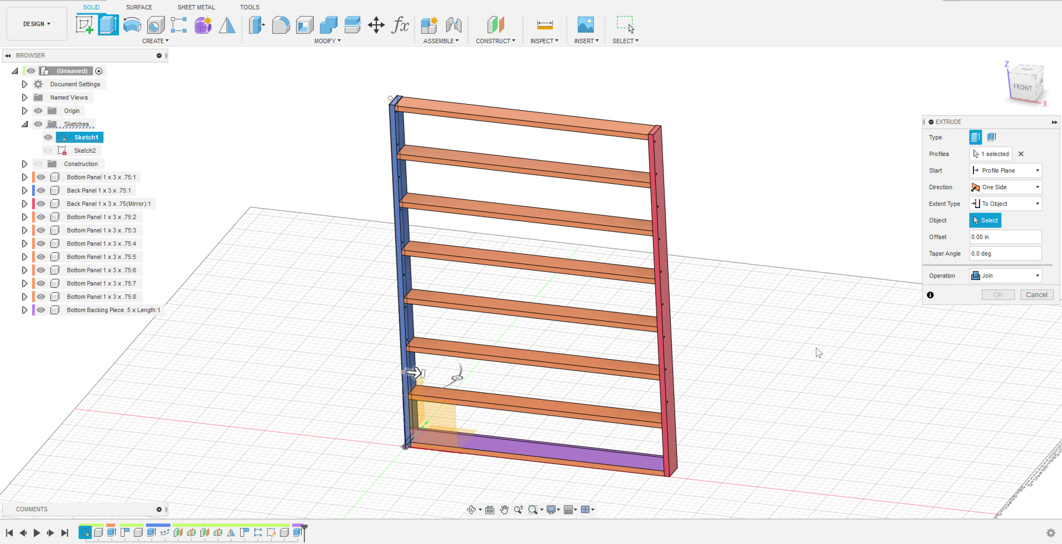
left_click(672, 397)
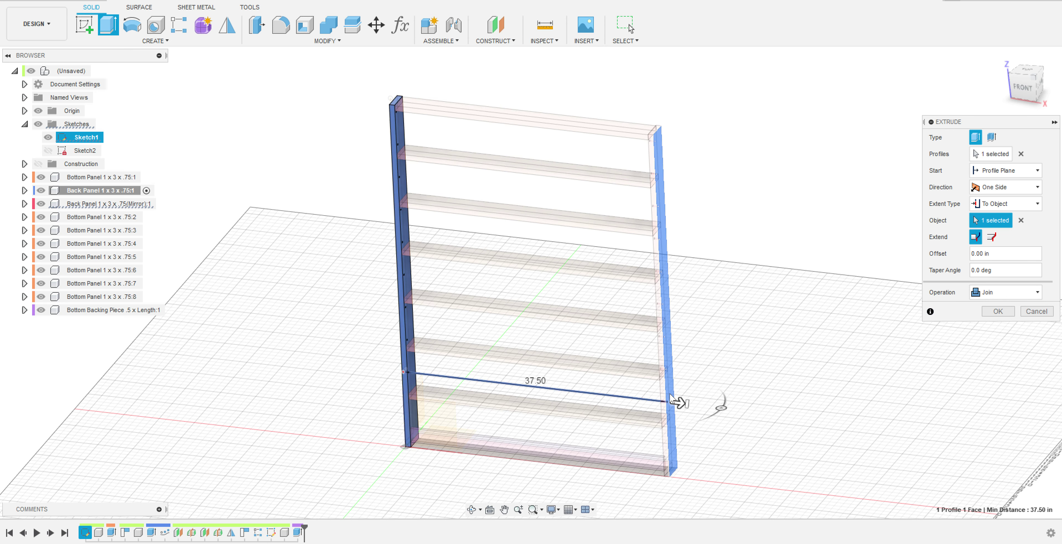
left_click(996, 292)
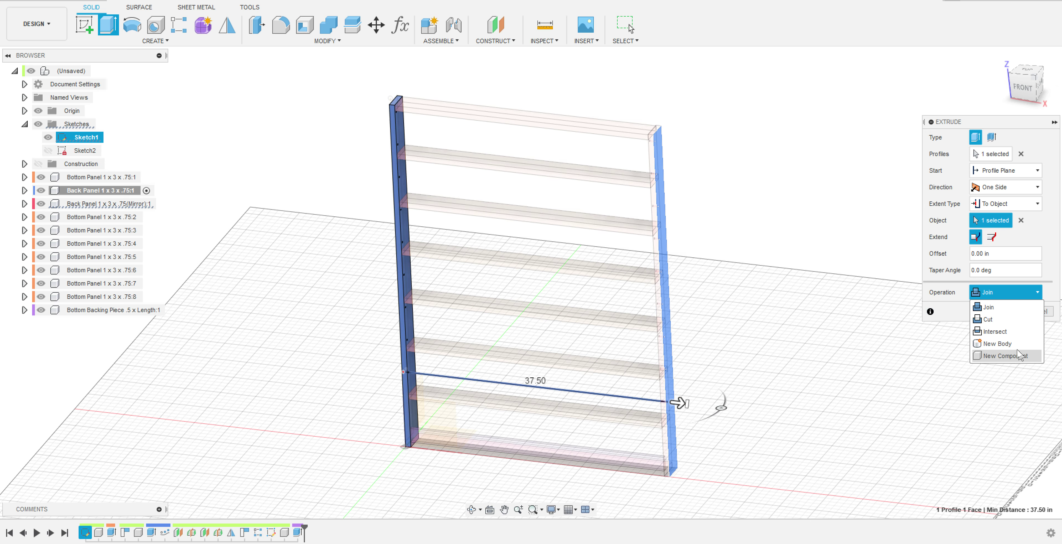
left_click(1006, 356)
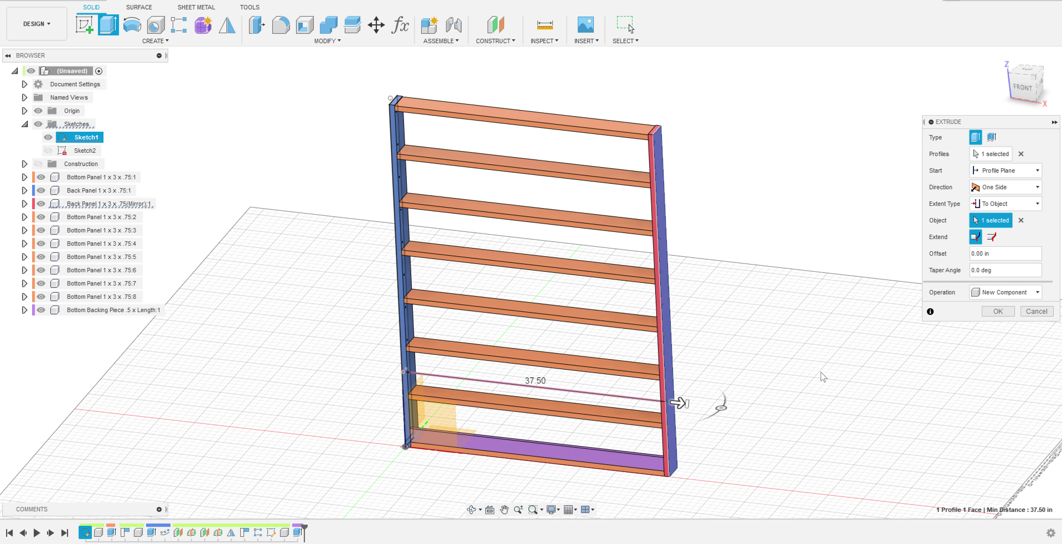
scroll(771, 433, "up", 3)
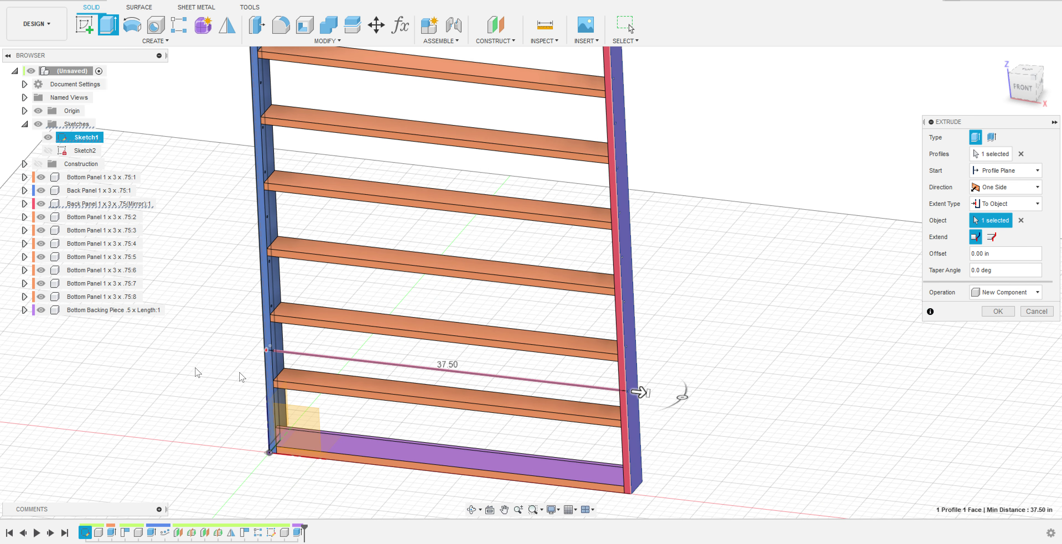
left_click(998, 312)
Rename Component5:1 to 'Dowel Rod' and turn on Sketch2's visibility
left_click(82, 325)
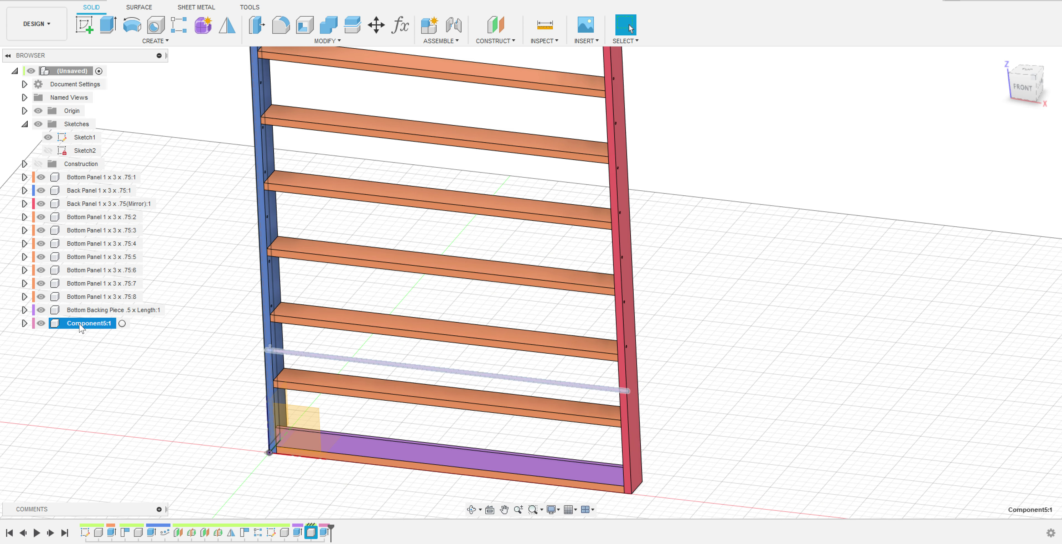
double_click(82, 325)
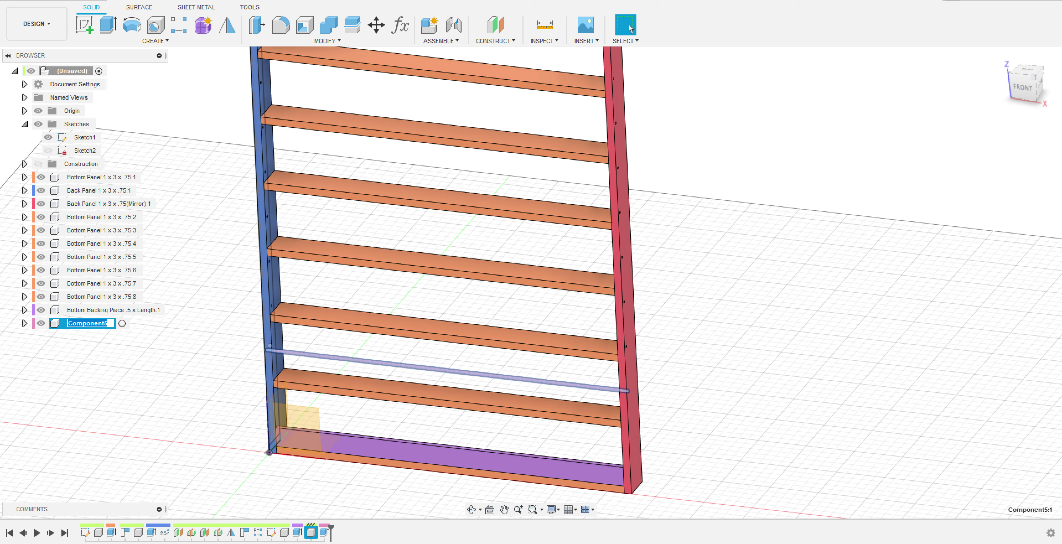
type("Dowel Rod")
key("Return")
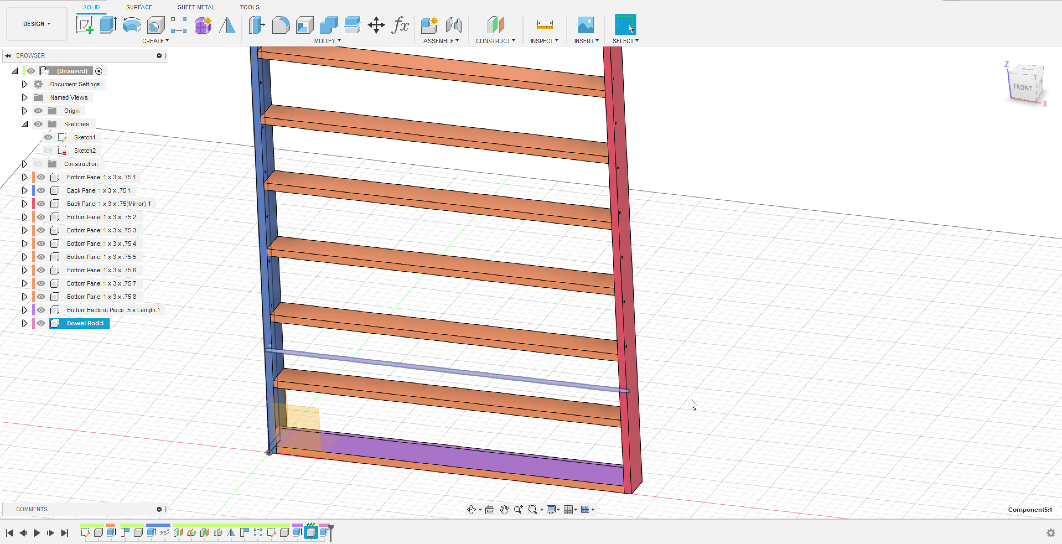
double_click(83, 326)
key("Return")
left_click(48, 150)
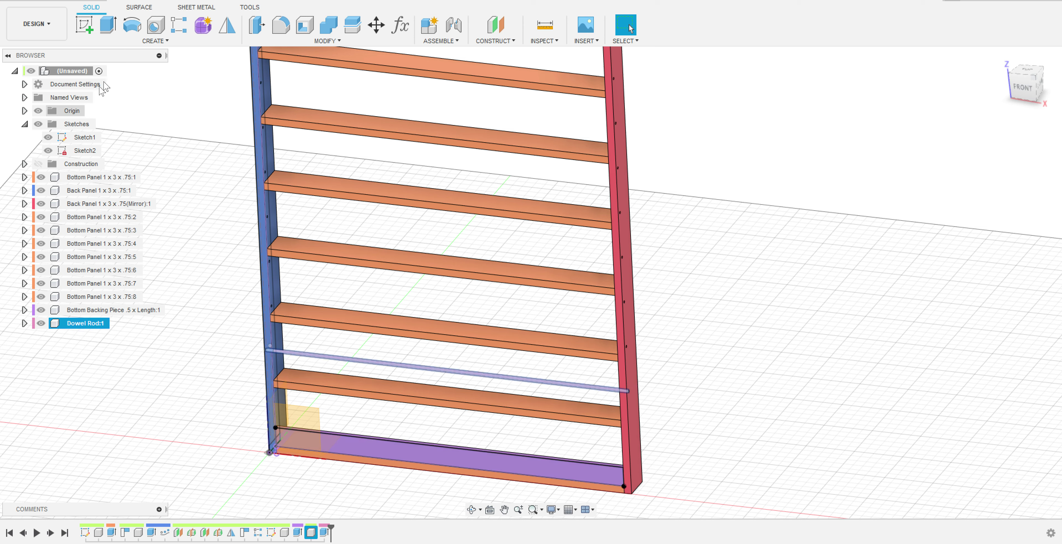
Edit PathPattern1 (9 holes, 4.759 in spacing) and select its distance value
left_click(151, 41)
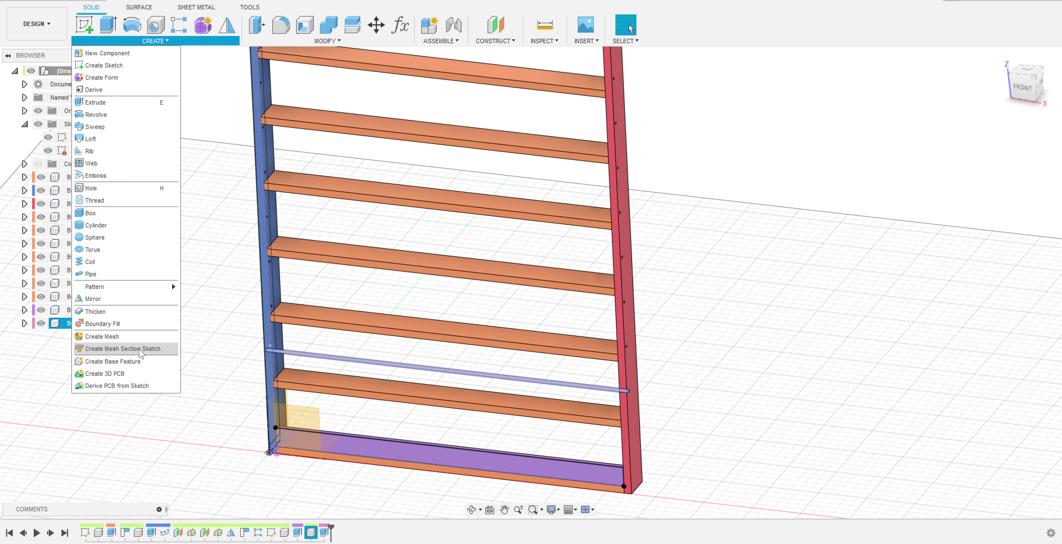
left_click(237, 266)
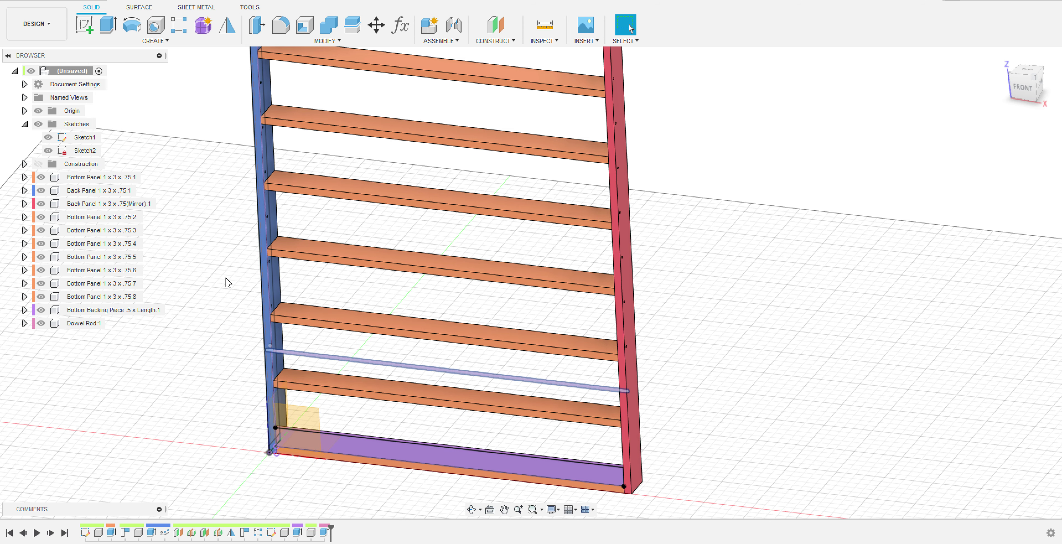
right_click(164, 533)
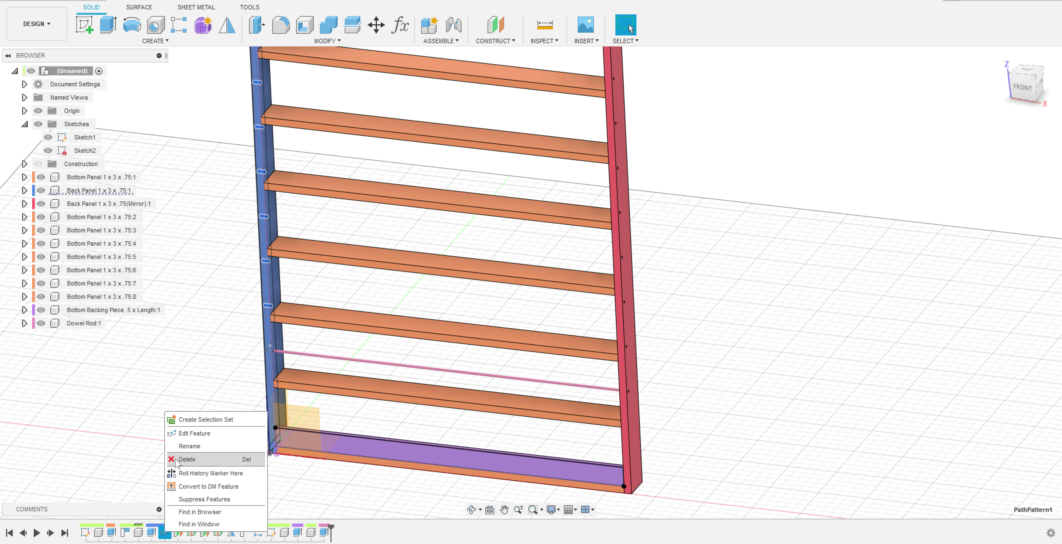
left_click(199, 440)
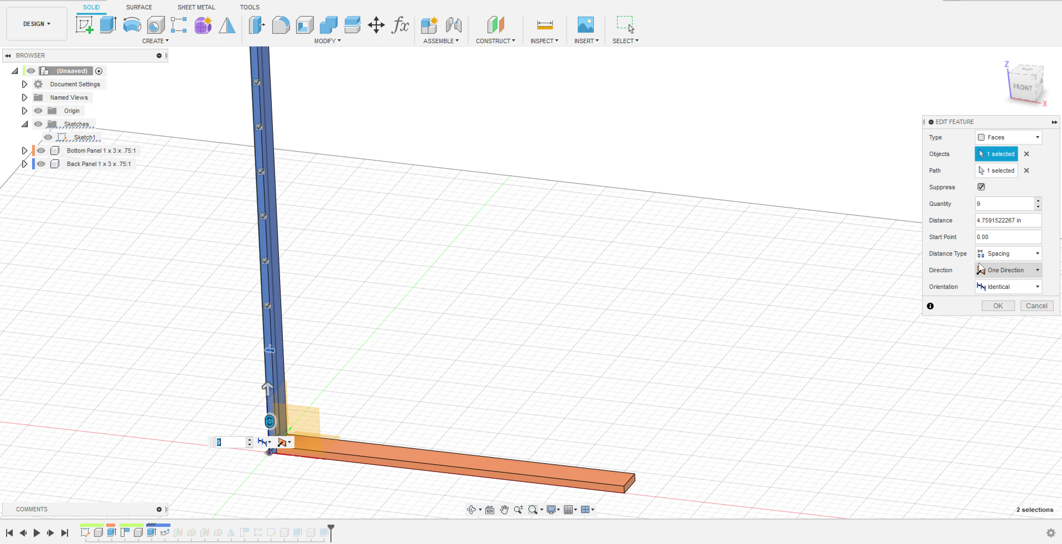
left_click_drag(1002, 220, 1015, 220)
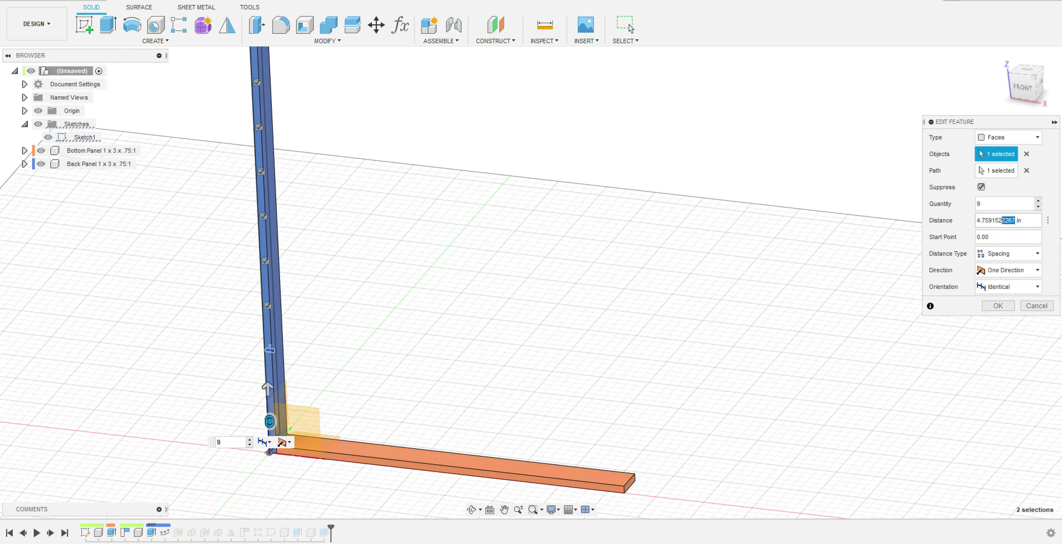
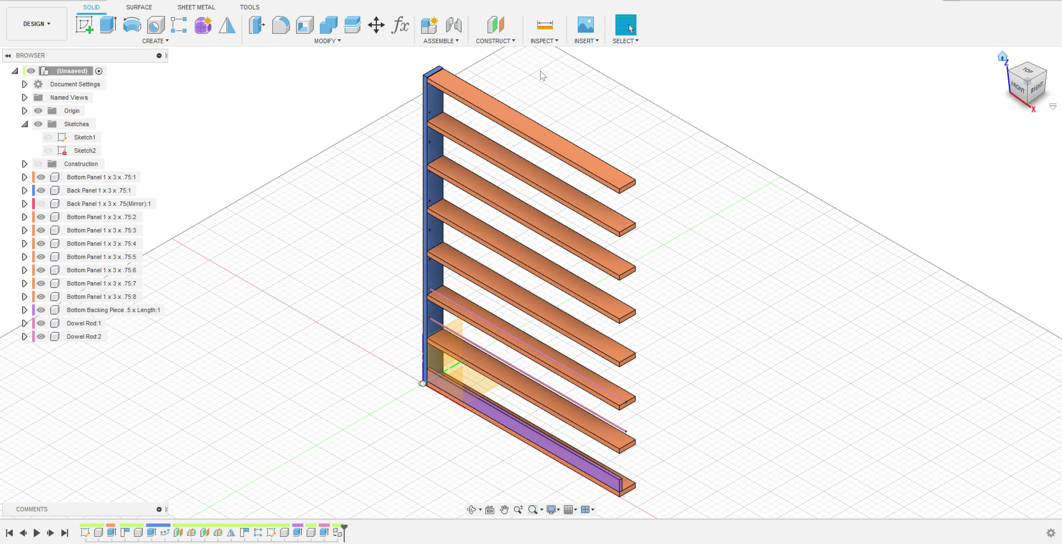
Turn off component colour cycling so the rack is grey, then zoom in and select Dowel Rod:1
left_click(544, 41)
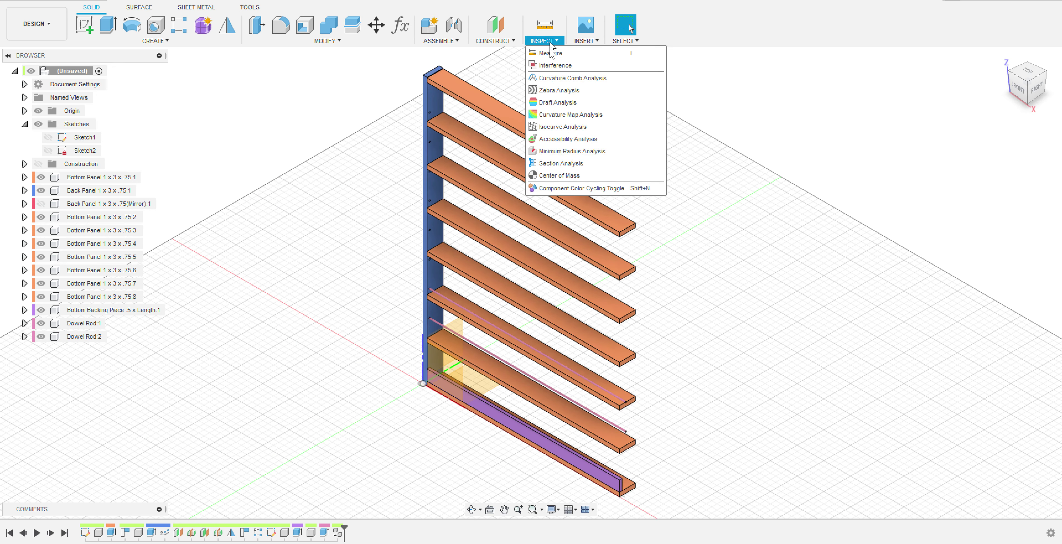
left_click(557, 188)
scroll(504, 350, "up", 6)
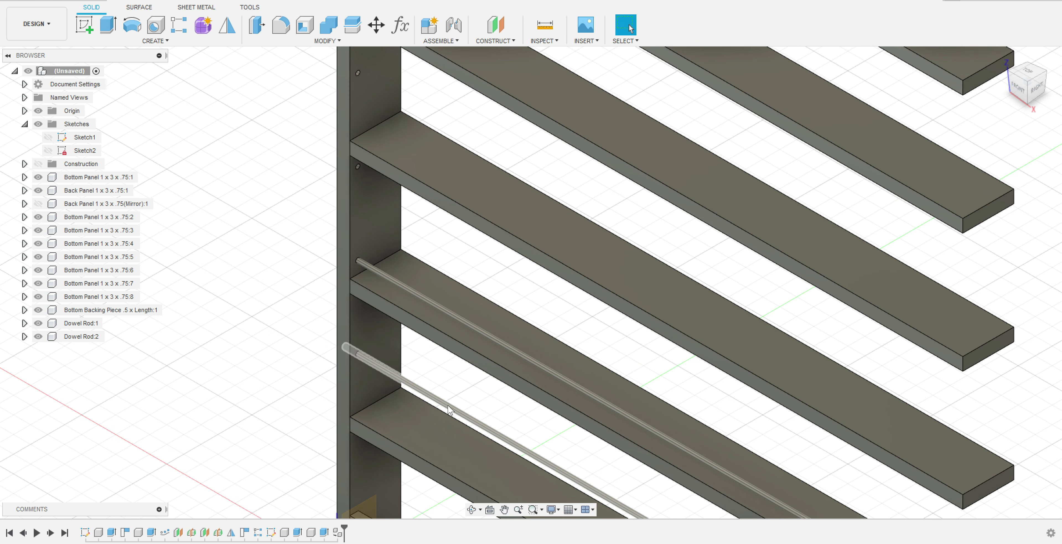
left_click(451, 410)
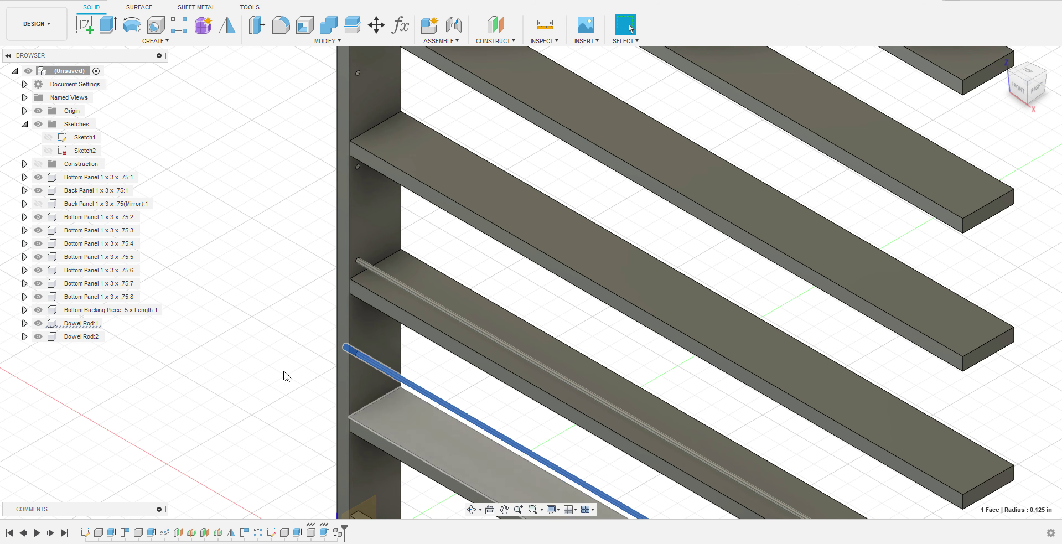
middle_click_drag(256, 372, 448, 335, "shift")
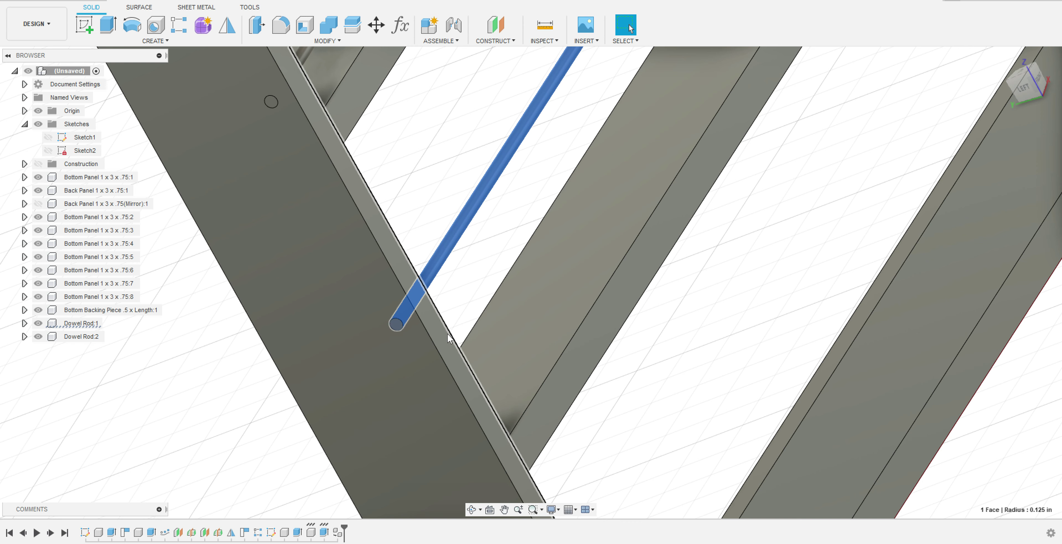
left_click(85, 324)
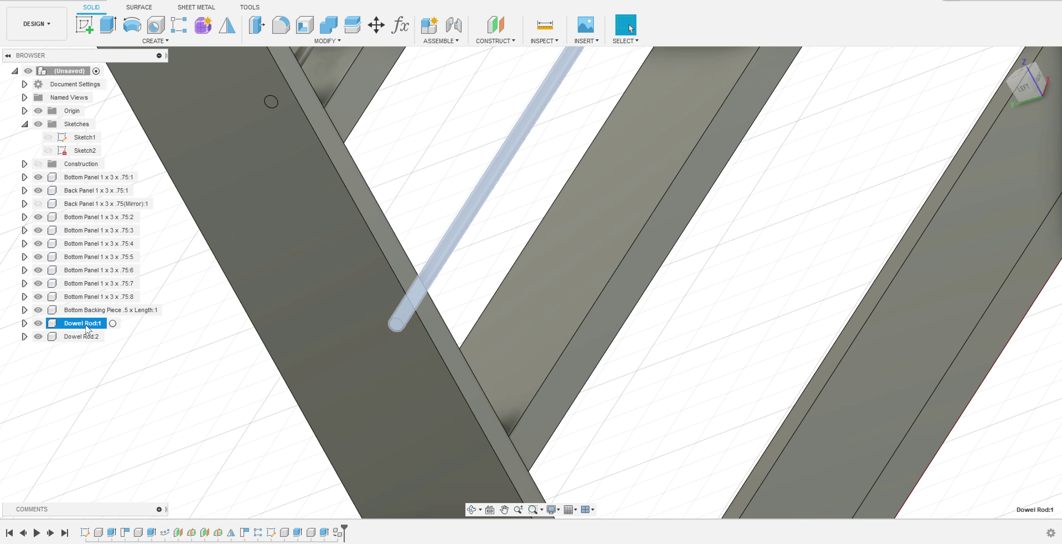
Paste a dowel rod copy as Dowel Rod:3 and seat its end in a side-panel hole point to point
key("ctrl+v")
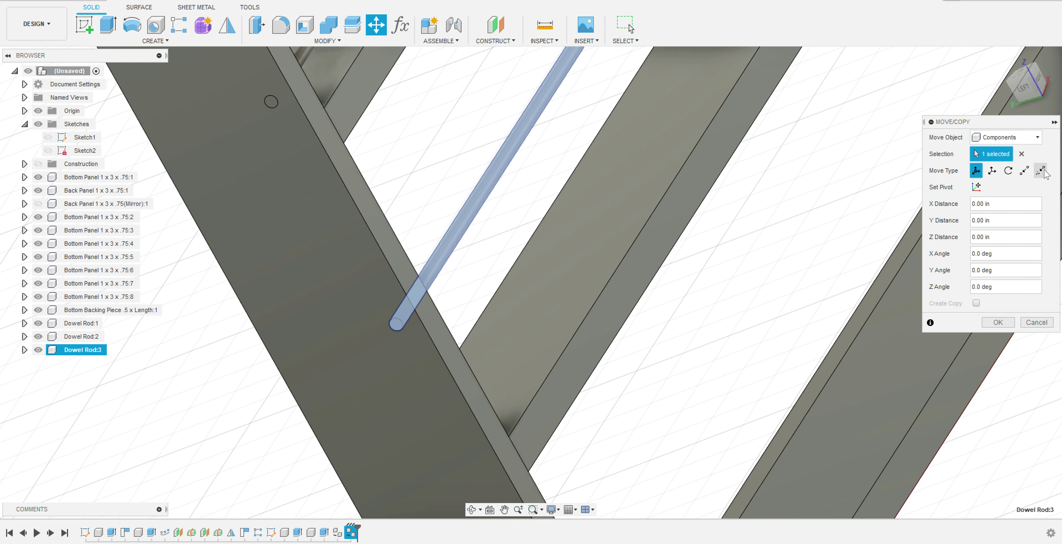
left_click(1024, 171)
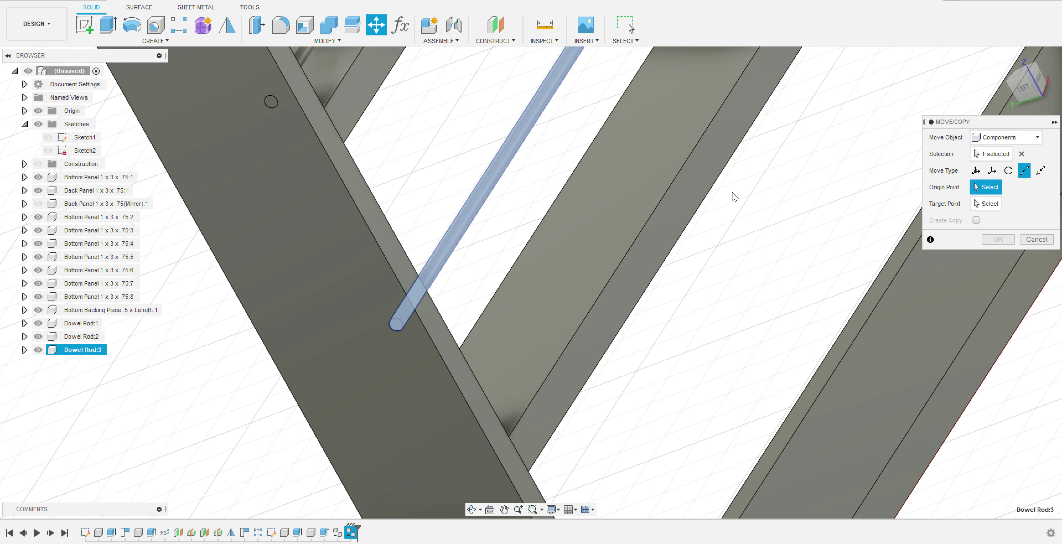
left_click(396, 324)
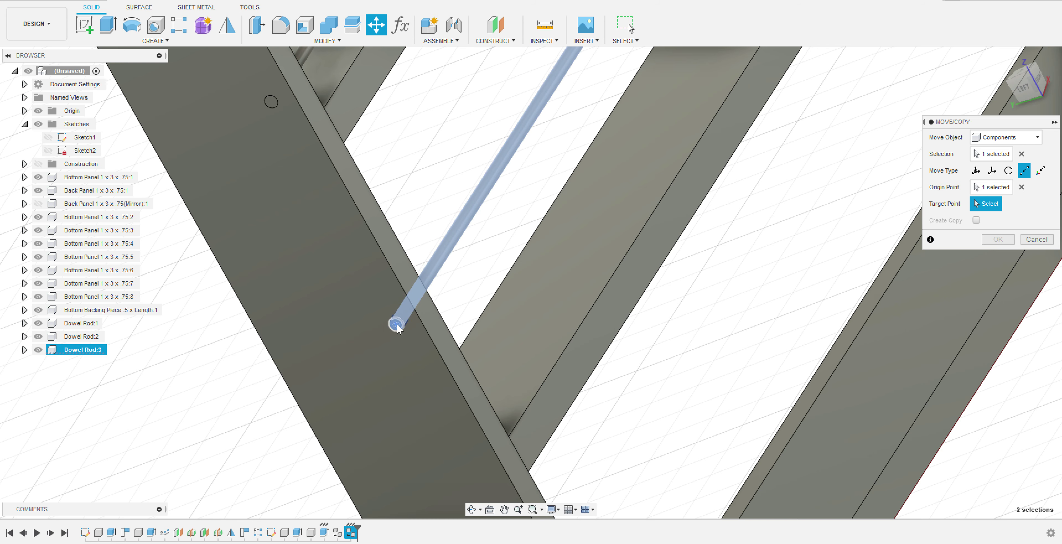
scroll(244, 108, "down", 3)
scroll(390, 211, "up", 5)
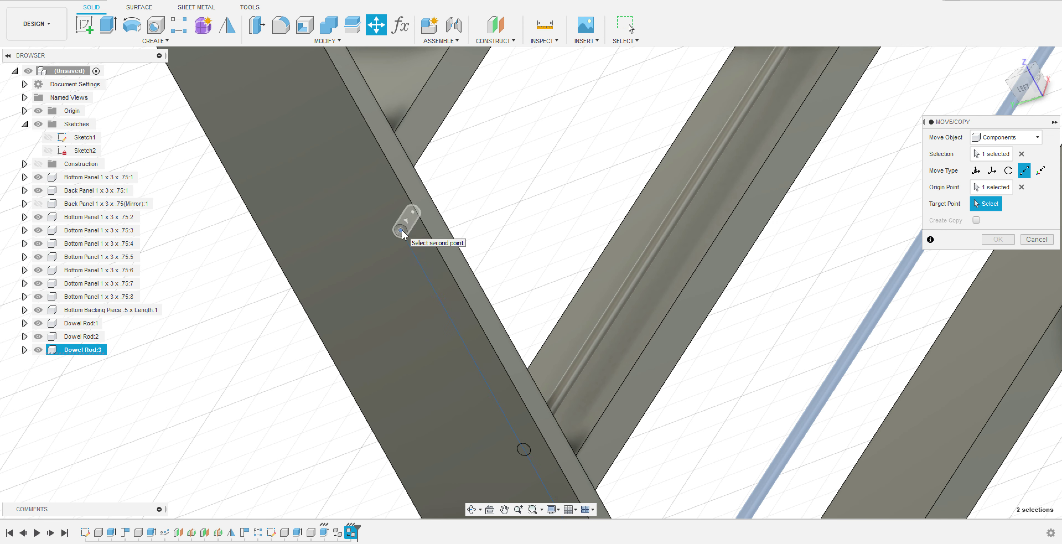
left_click(402, 229)
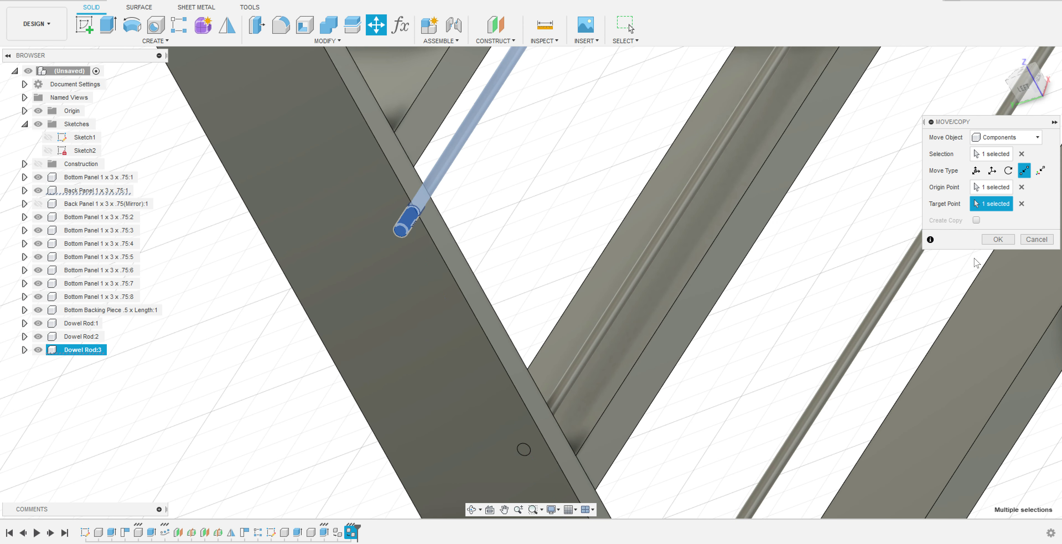
left_click(998, 239)
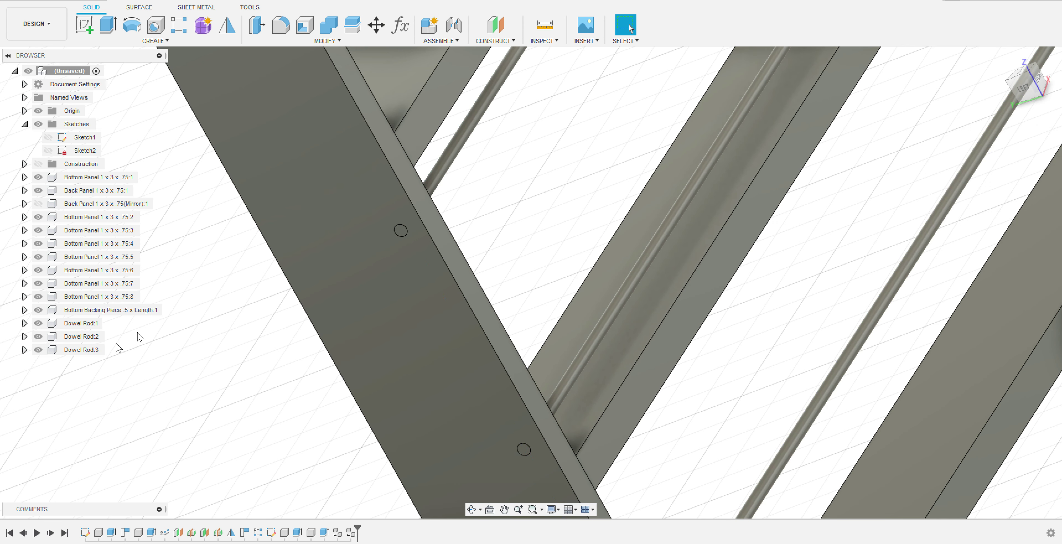
Copy Dowel Rod:3 and seat the new Dowel Rod:4 in the next panel hole
left_click(87, 353)
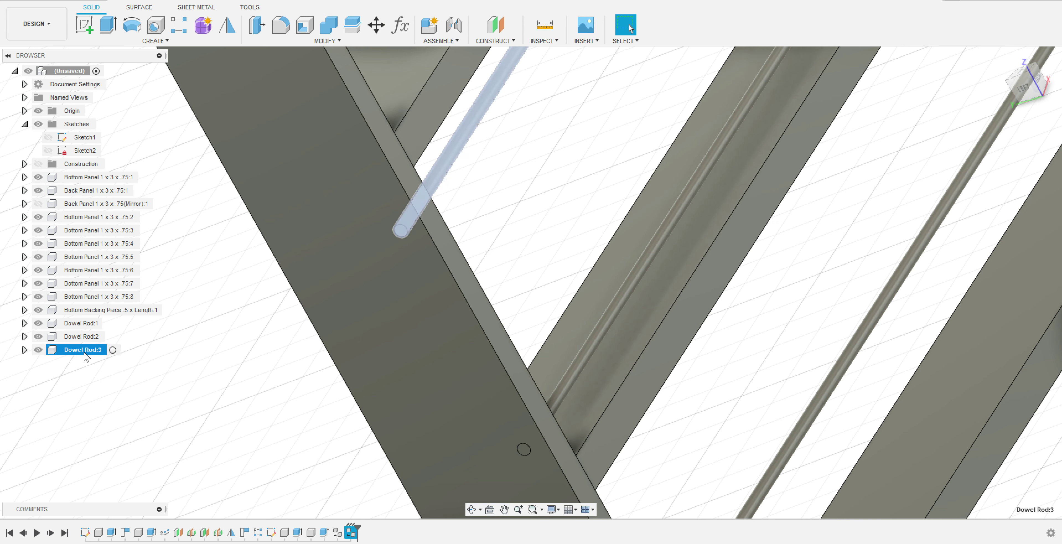
key("ctrl+c")
key("ctrl+v")
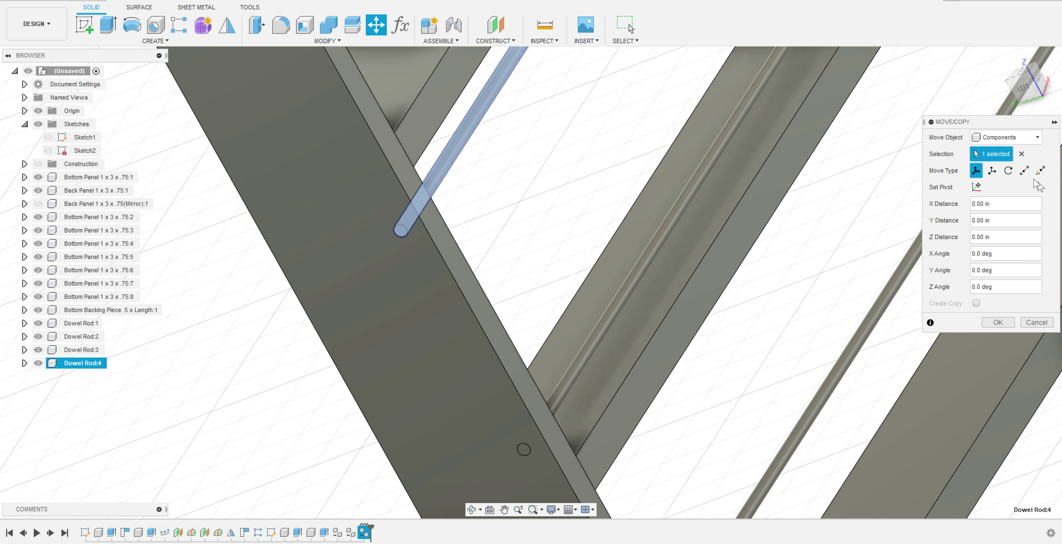
left_click(1024, 170)
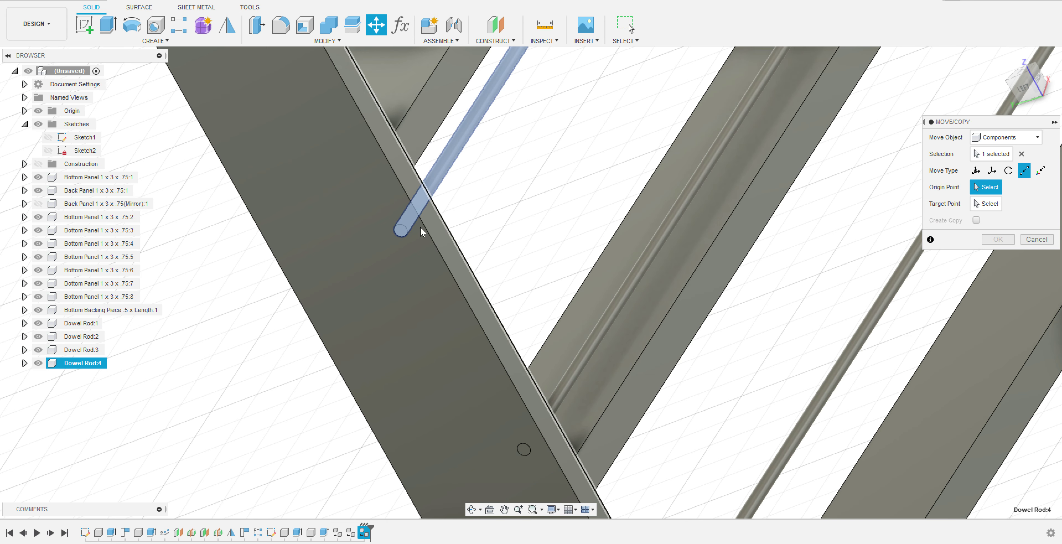
left_click(401, 231)
middle_click_drag(463, 334, 525, 386)
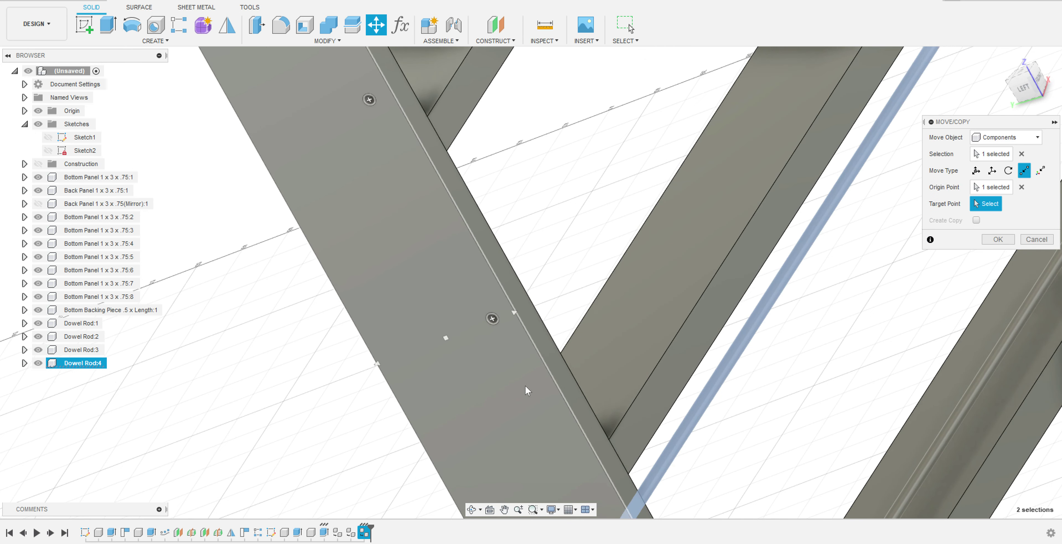
left_click(494, 320)
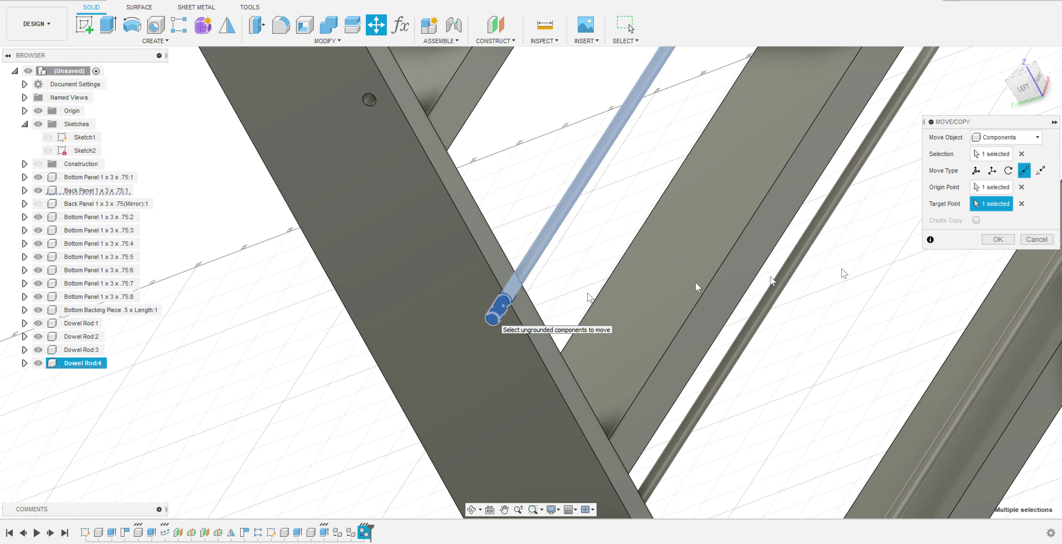
left_click(997, 239)
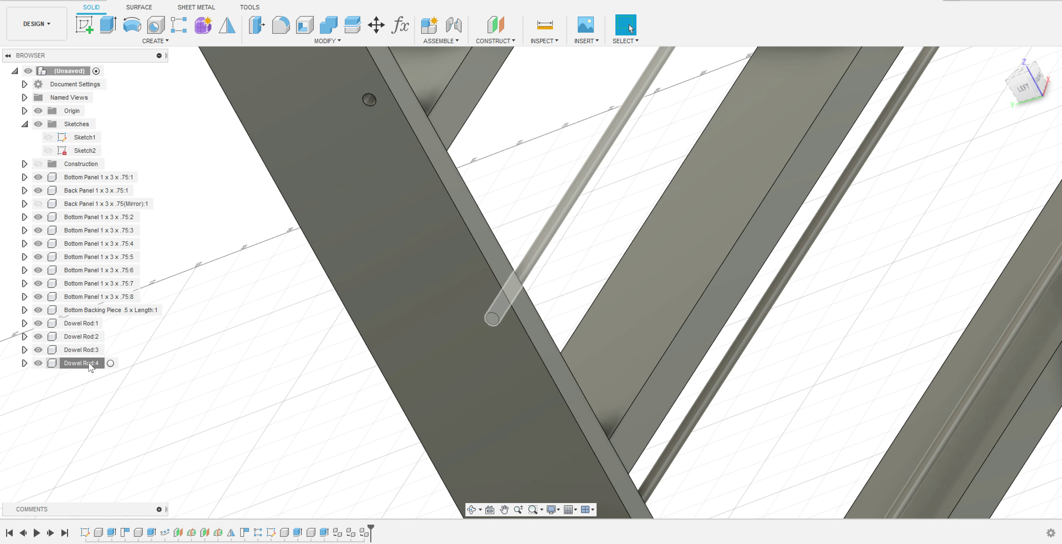
Copy Dowel Rod:4 and move the new Dowel Rod:5 point to point into the next hole
left_click(82, 362)
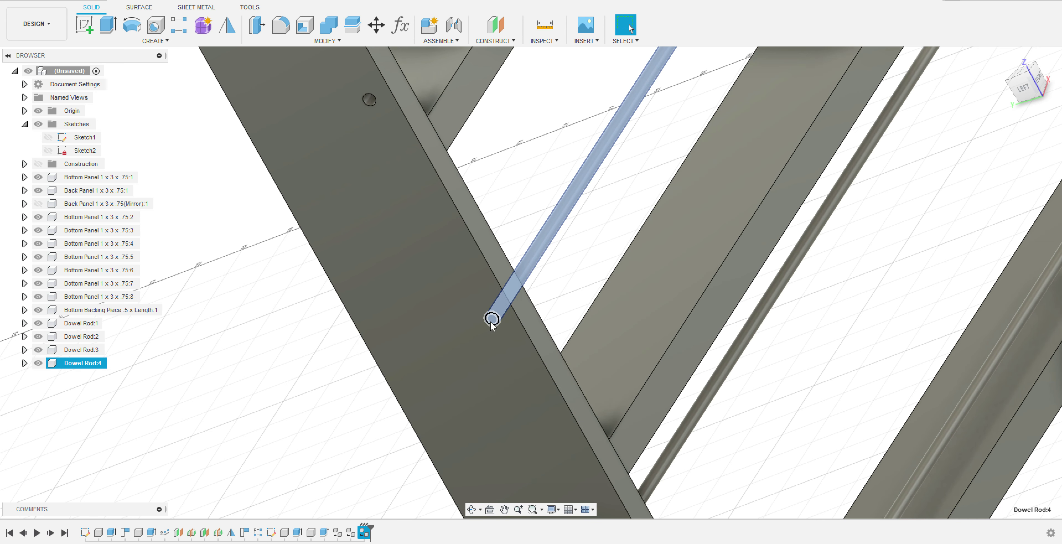
key("ctrl+c")
key("ctrl+v")
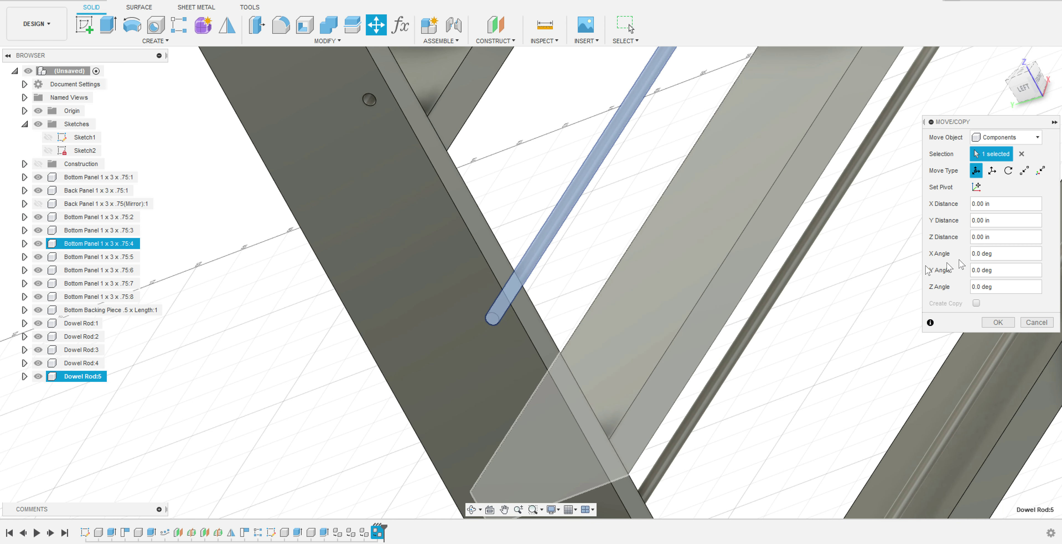
left_click(1025, 171)
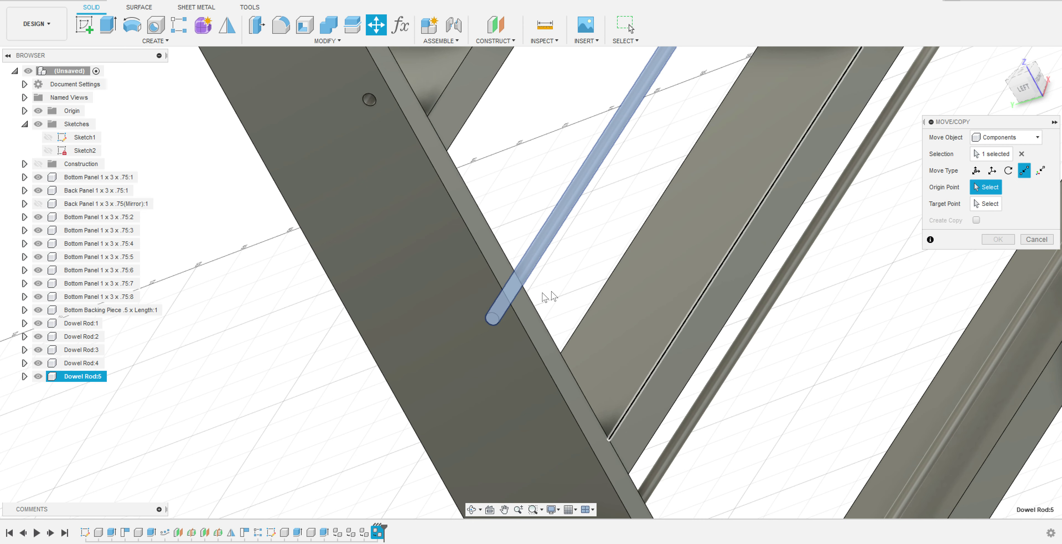
left_click(493, 320)
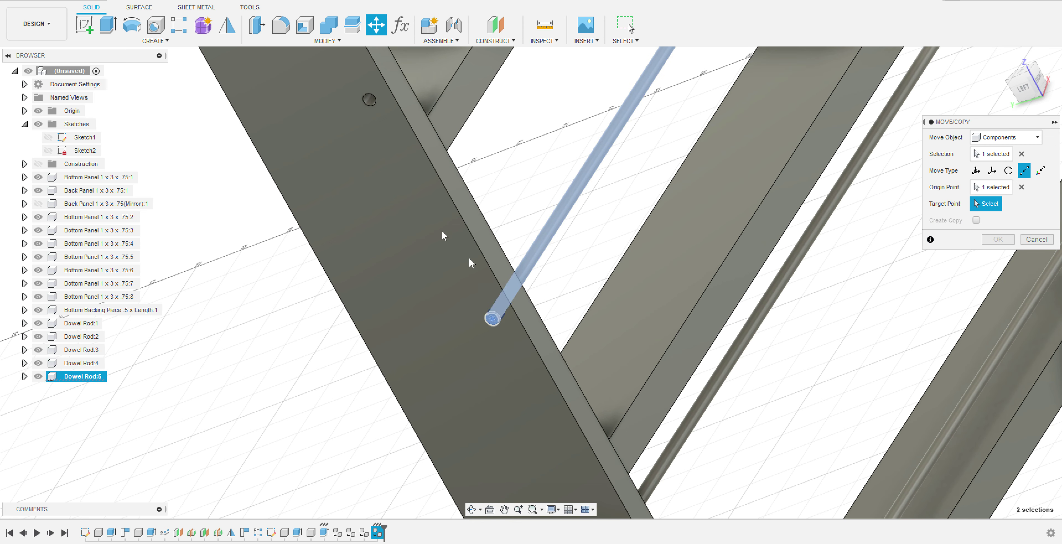
left_click(370, 100)
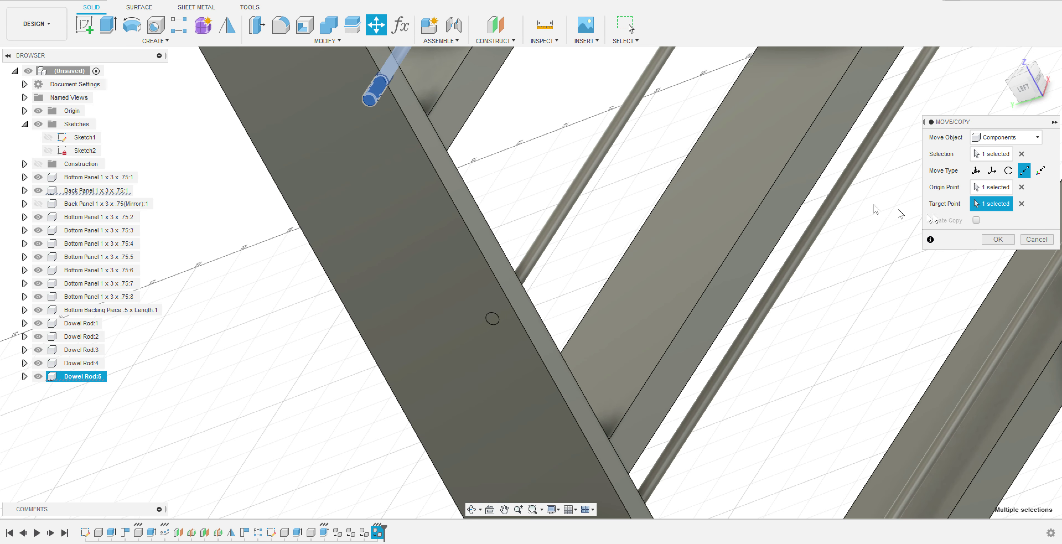
left_click(998, 240)
Copy Dowel Rod:5 and snap the new Dowel Rod:6 into the upper side-panel hole
middle_click_drag(528, 158, 641, 223)
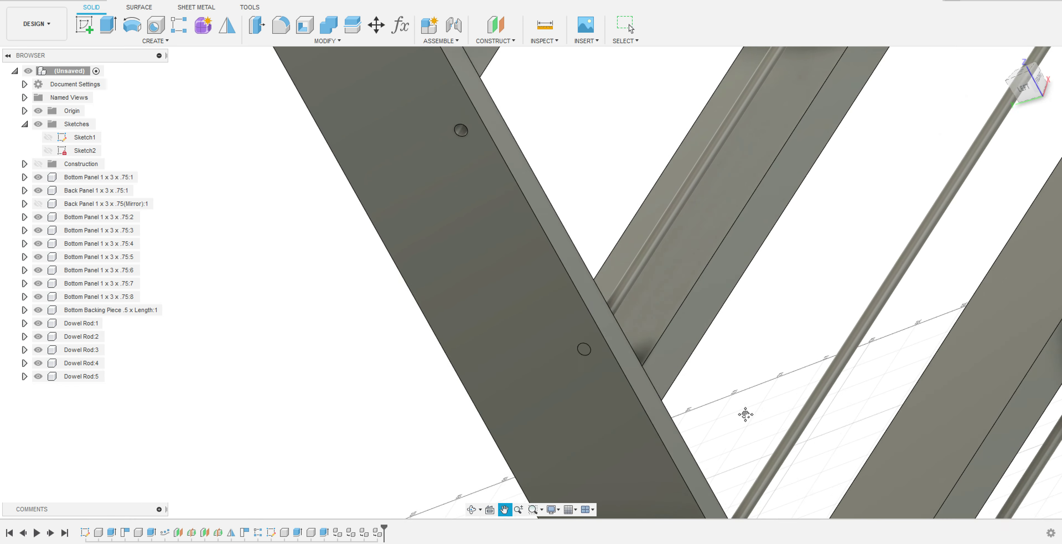
left_click(91, 377)
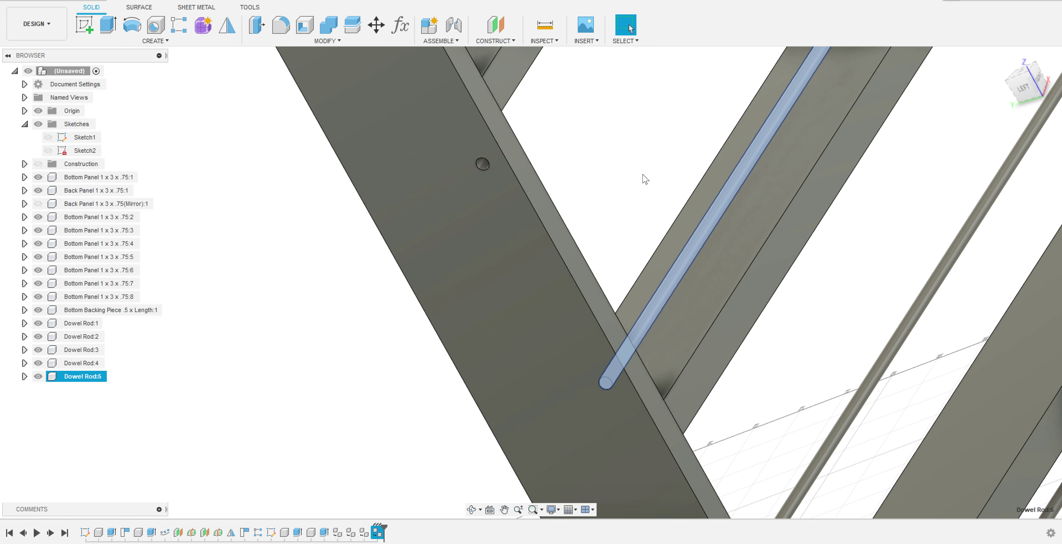
key("ctrl+c")
key("ctrl+v")
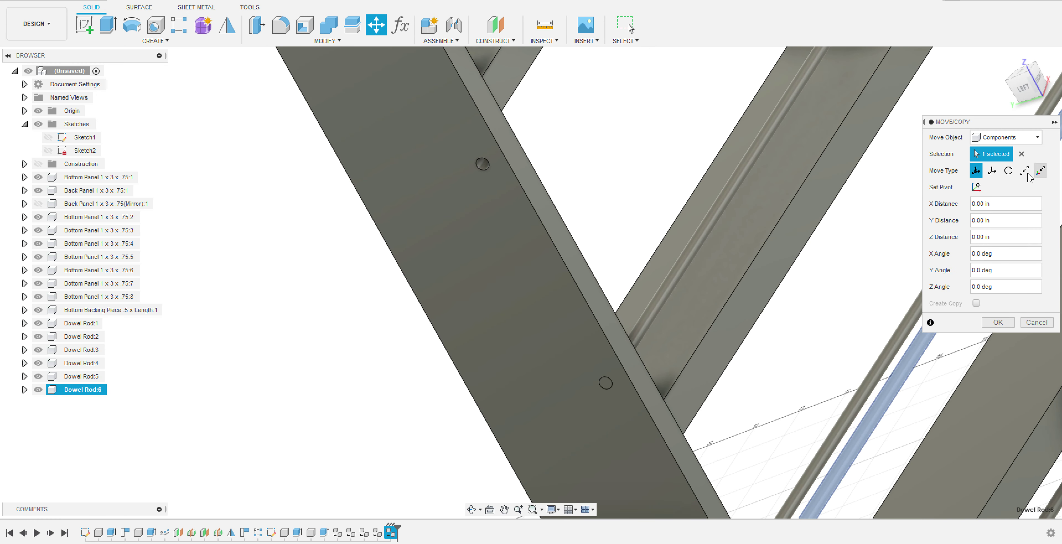
left_click(1024, 171)
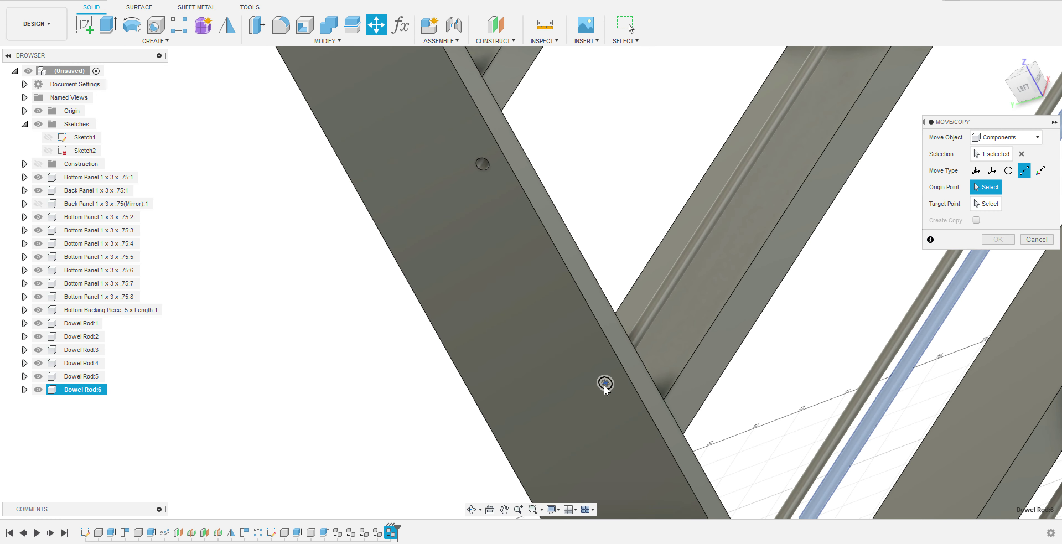
left_click(605, 383)
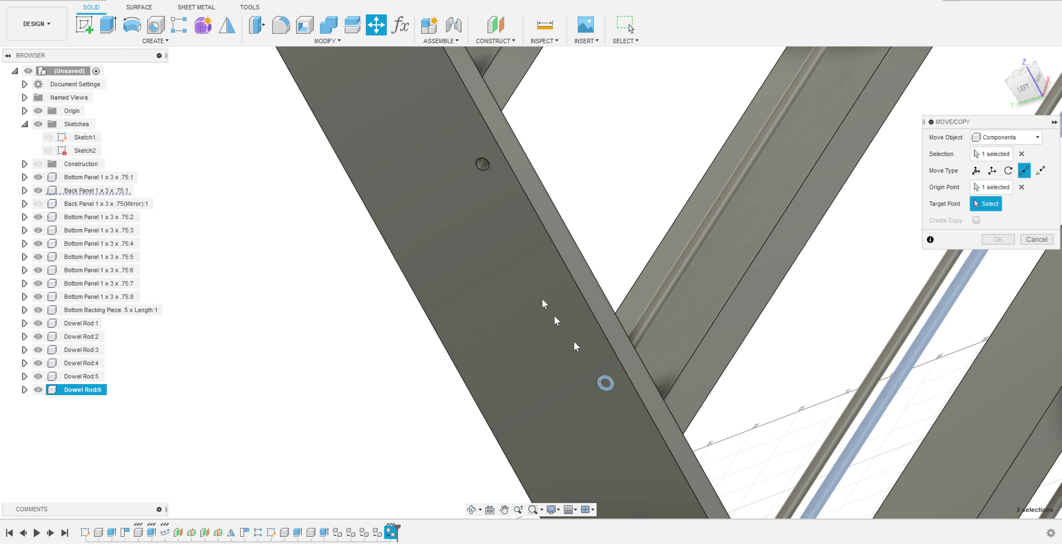
left_click(483, 166)
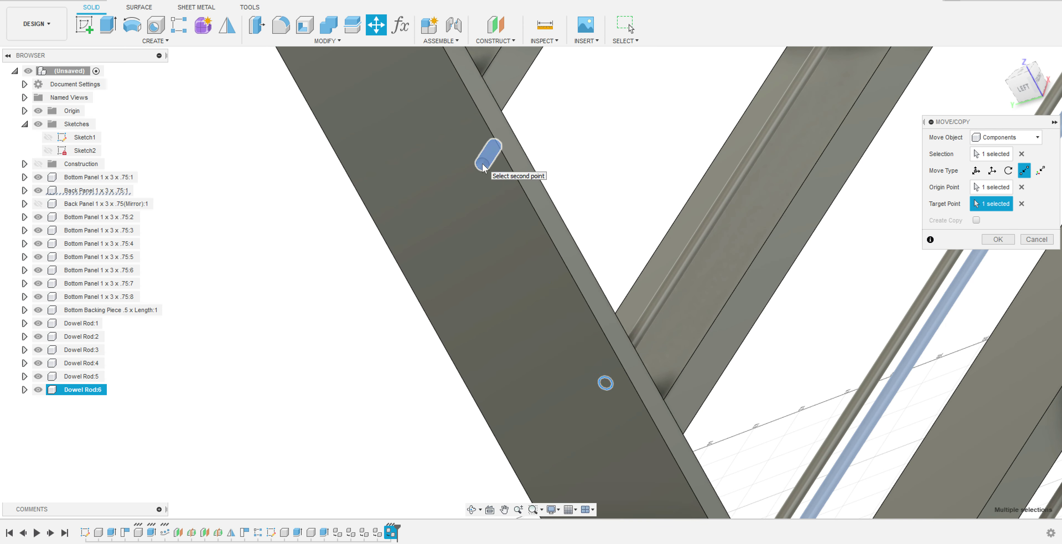
left_click(483, 168)
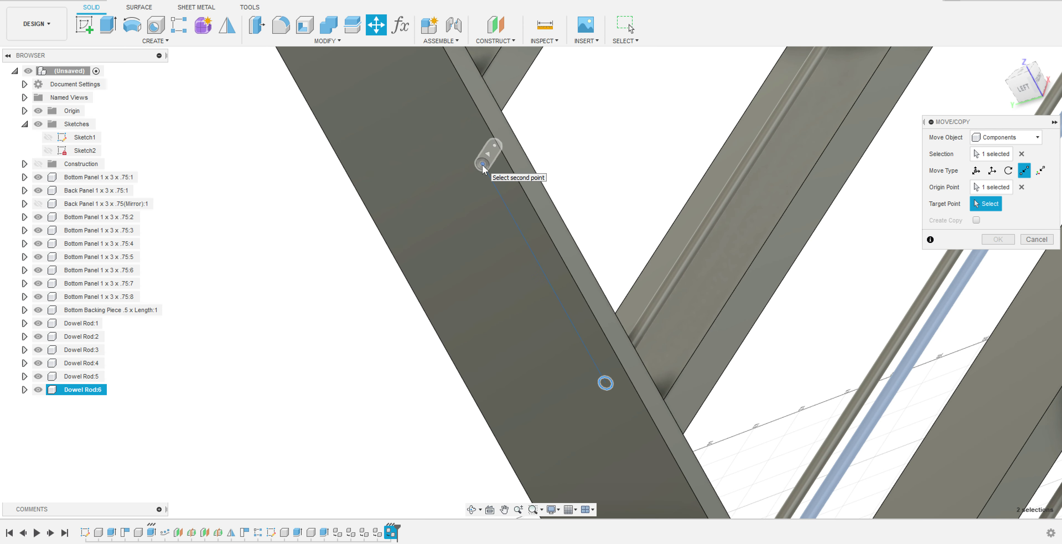
left_click(482, 164)
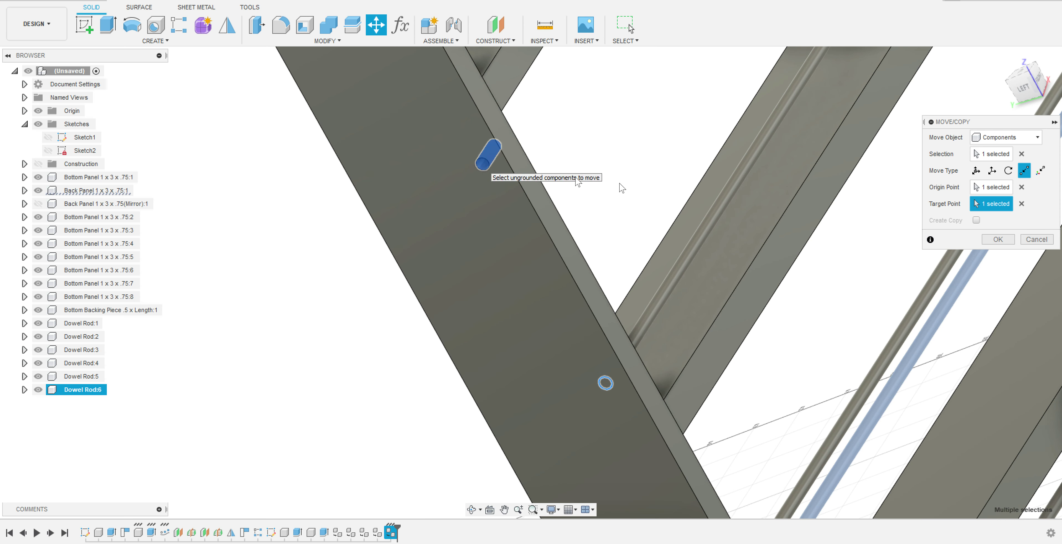
left_click(998, 239)
Copy Dowel Rod:6 and seat the new Dowel Rod:7 in the next hole up
middle_click_drag(578, 147, 661, 296, "shift")
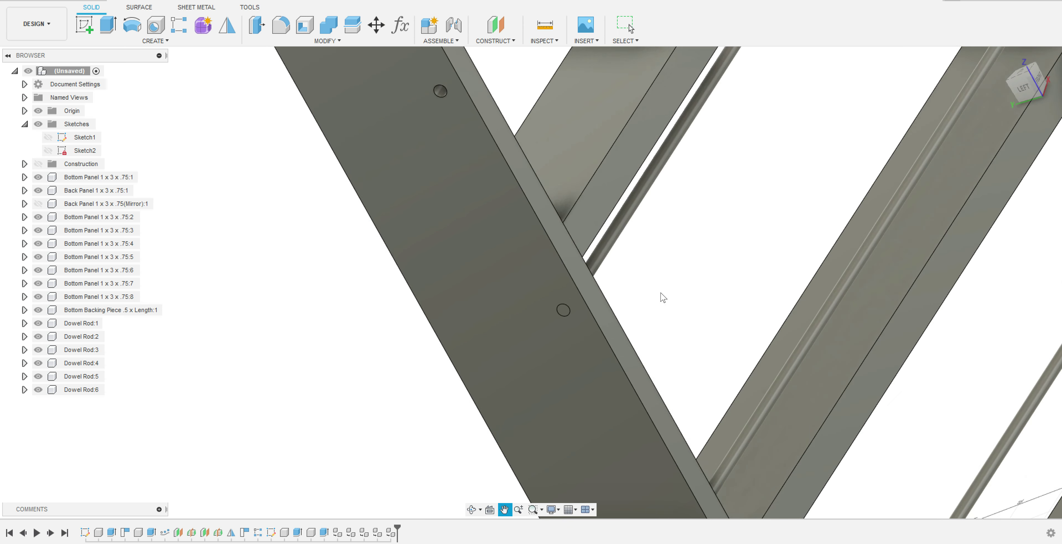
left_click(82, 390)
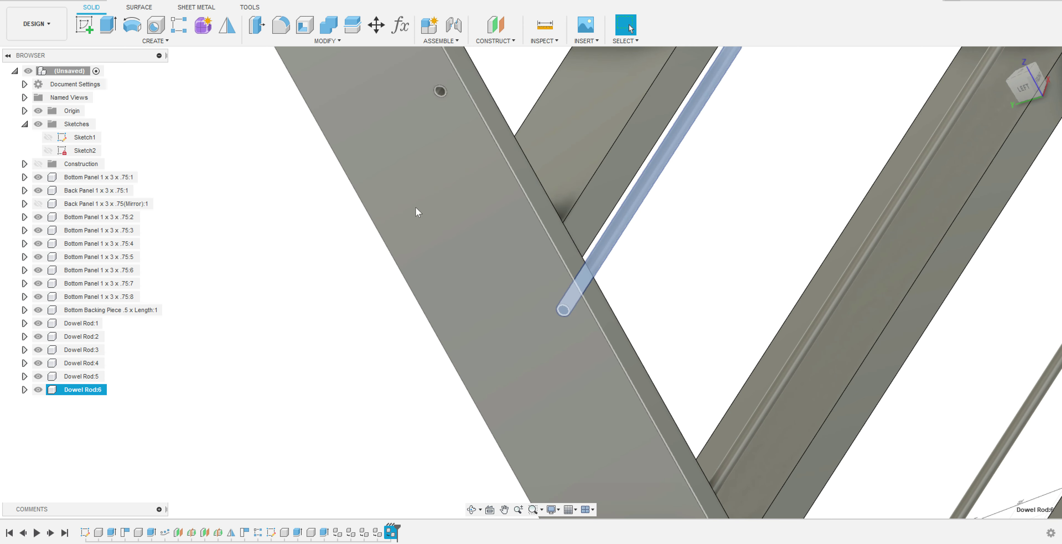
key("ctrl+c")
key("ctrl+v")
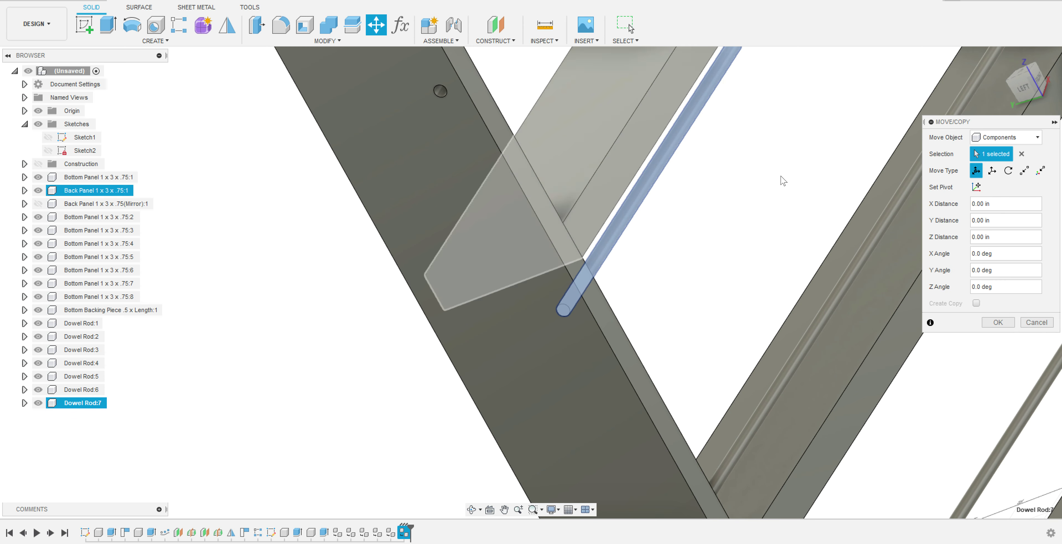
left_click(1024, 170)
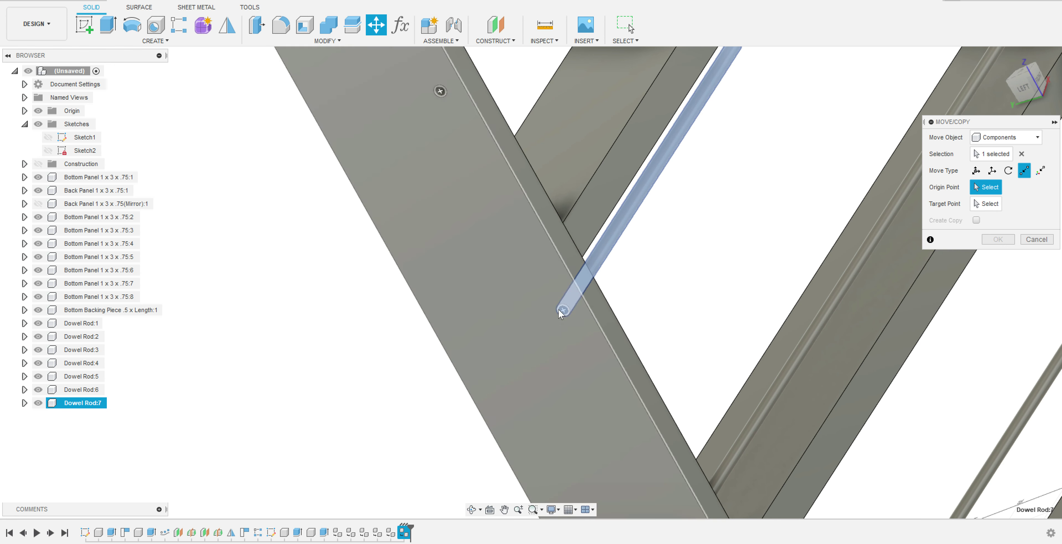
left_click(563, 310)
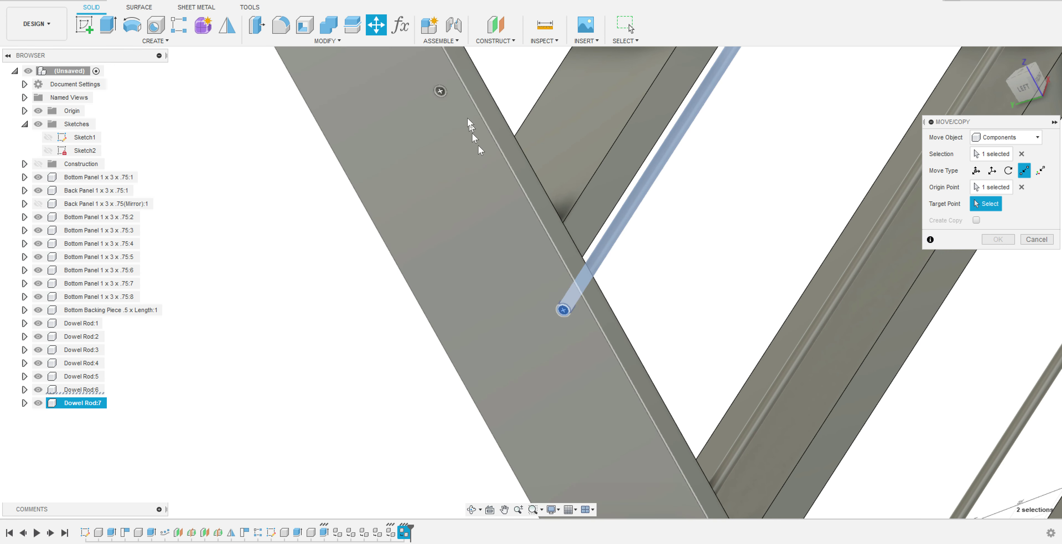
left_click(440, 91)
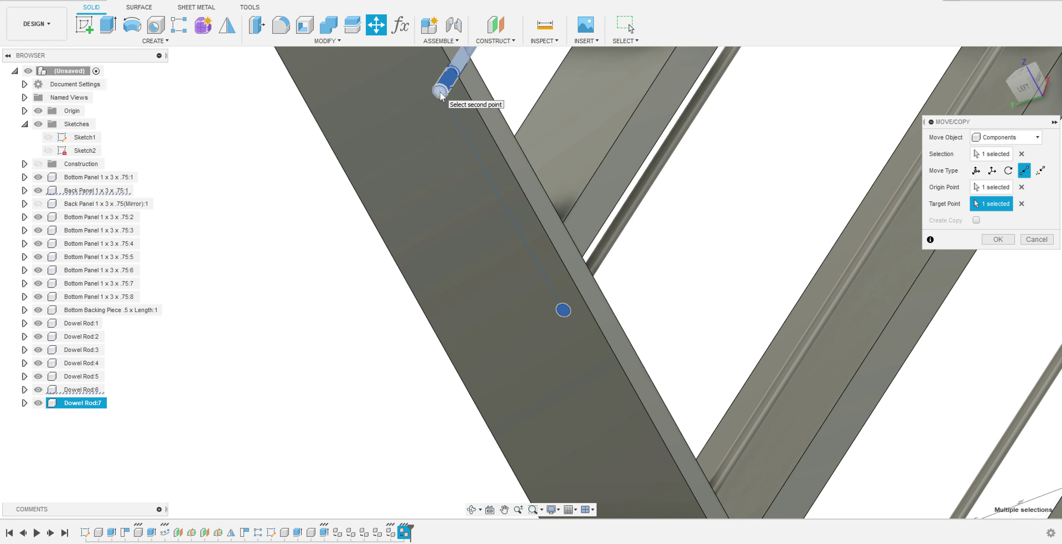
left_click(629, 26)
Copy Dowel Rod:7 and snap the new Dowel Rod:8 into the following hole
middle_click_drag(381, 250, 436, 348)
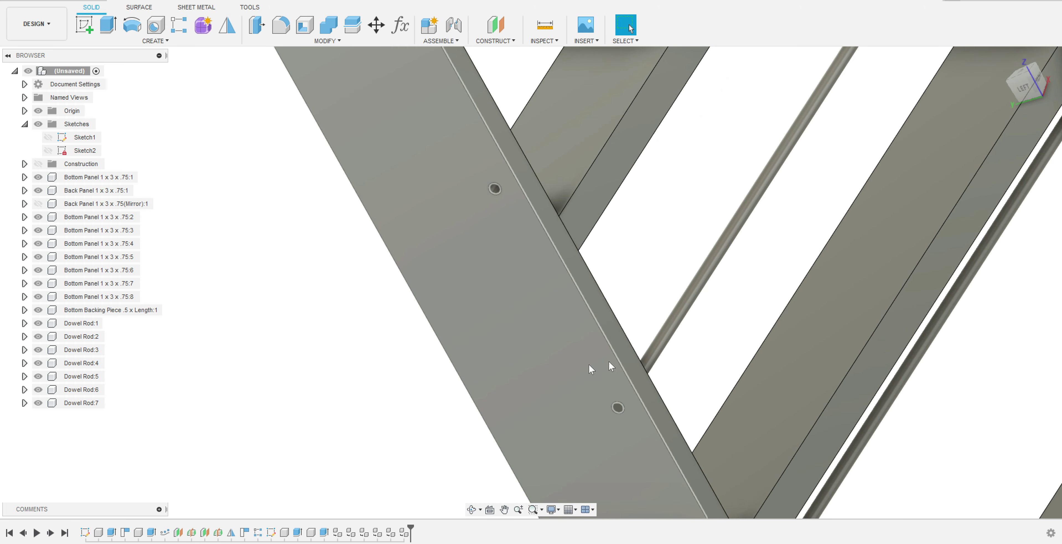
left_click(63, 406)
left_click(62, 406)
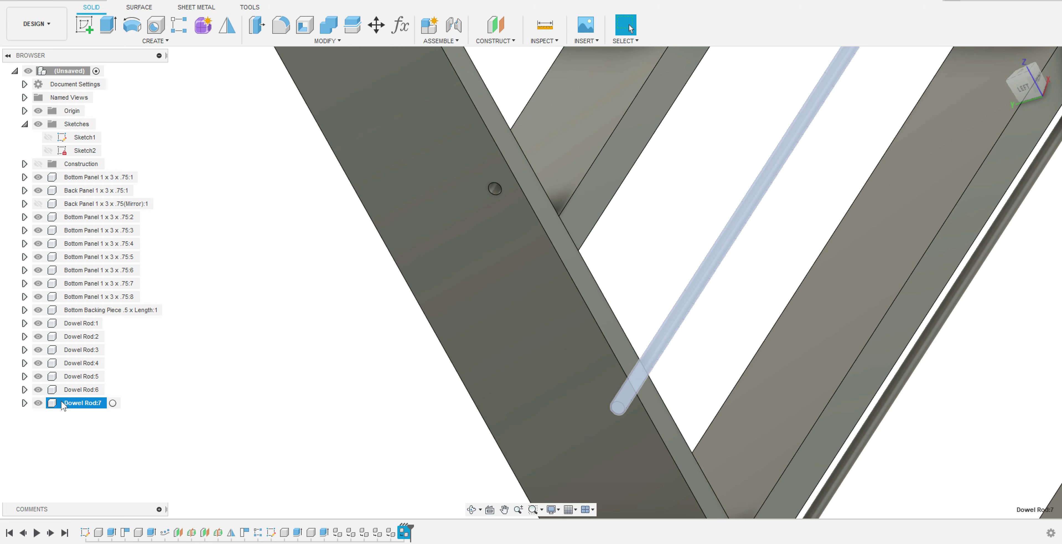
key("ctrl+c")
key("ctrl+v")
left_click(1025, 172)
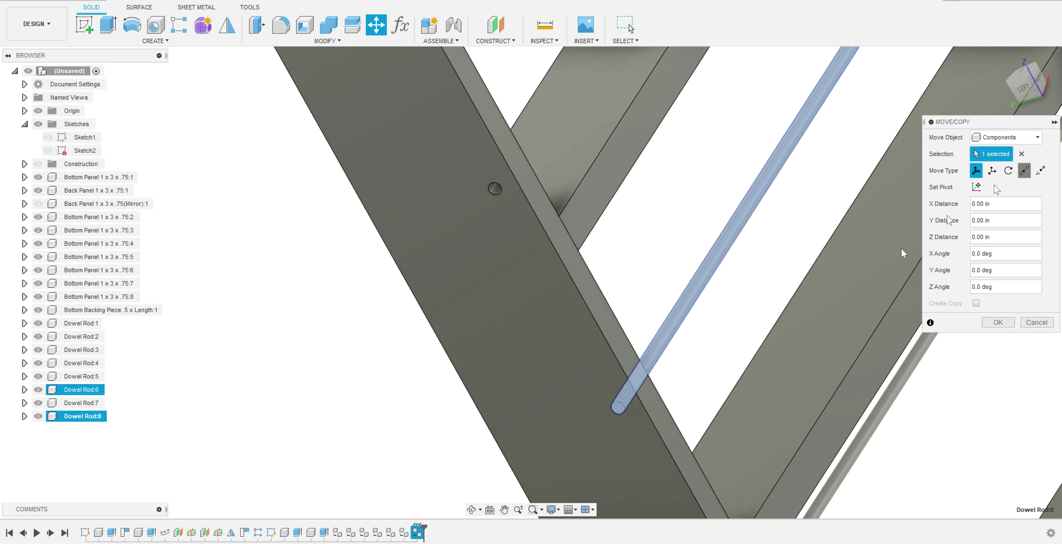
left_click(619, 407)
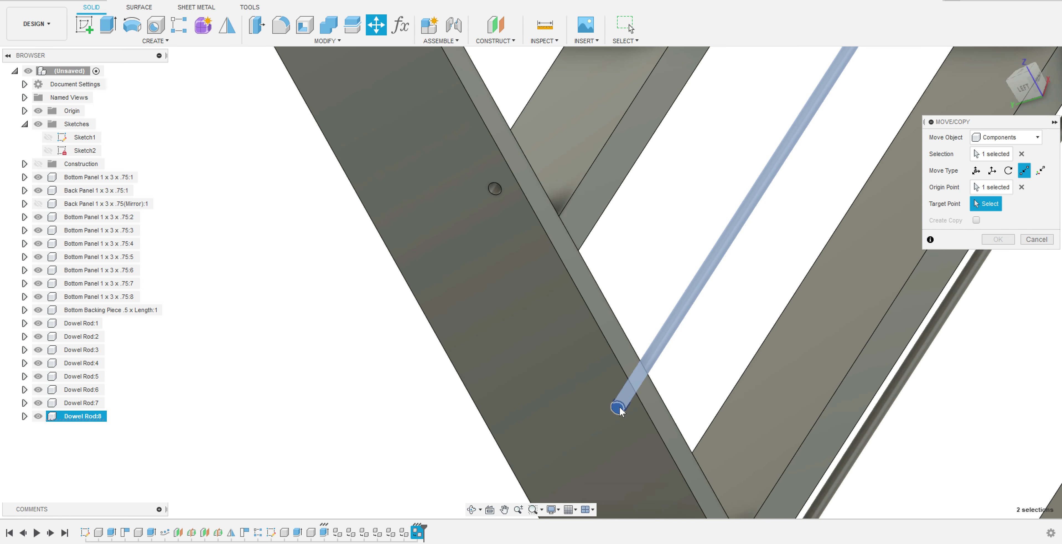
left_click(494, 190)
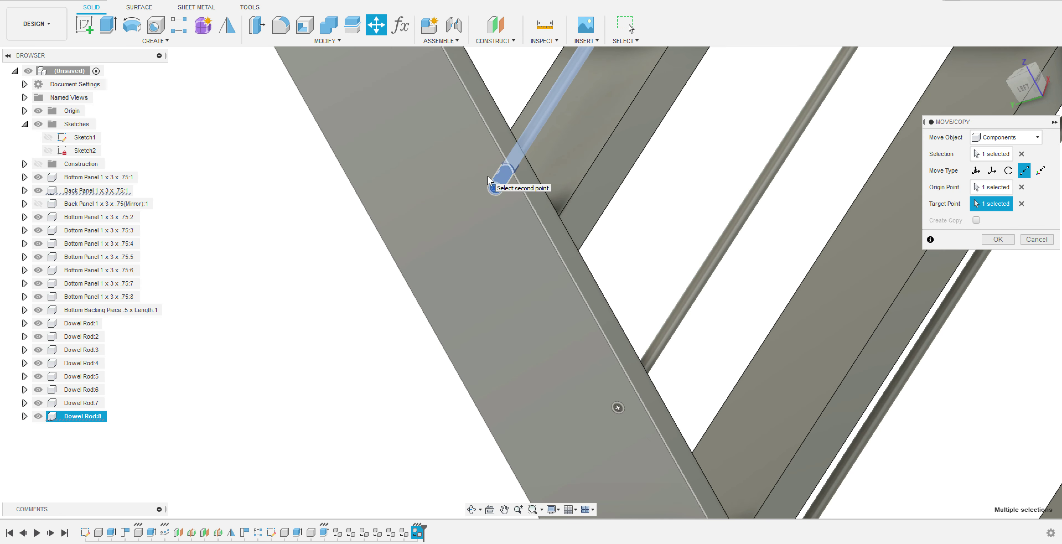
key("Return")
Copy Dowel Rod:8 and place the new Dowel Rod:9 in the top side-panel hole
middle_click_drag(487, 176, 558, 291)
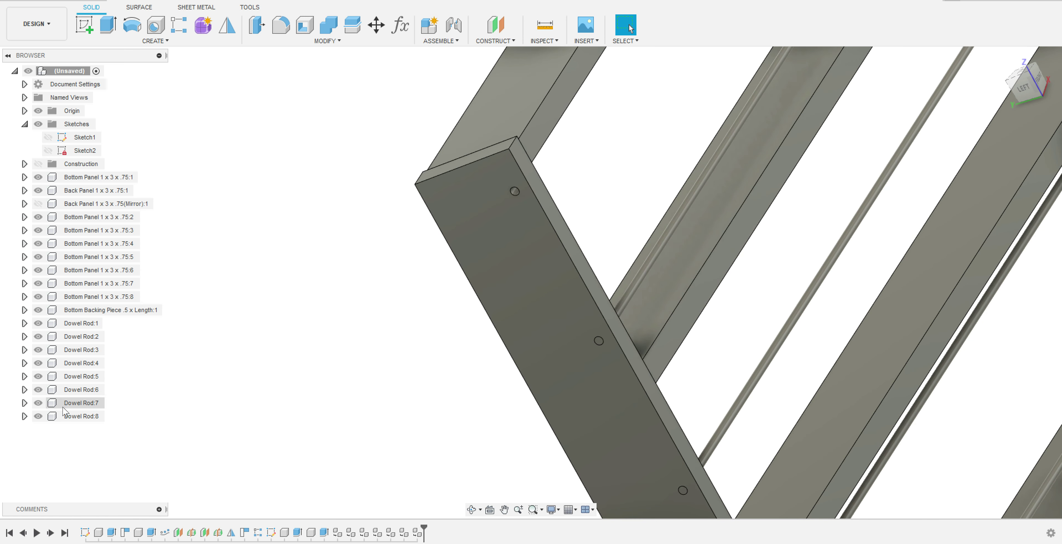
left_click(81, 416)
key("ctrl+c")
key("ctrl+v")
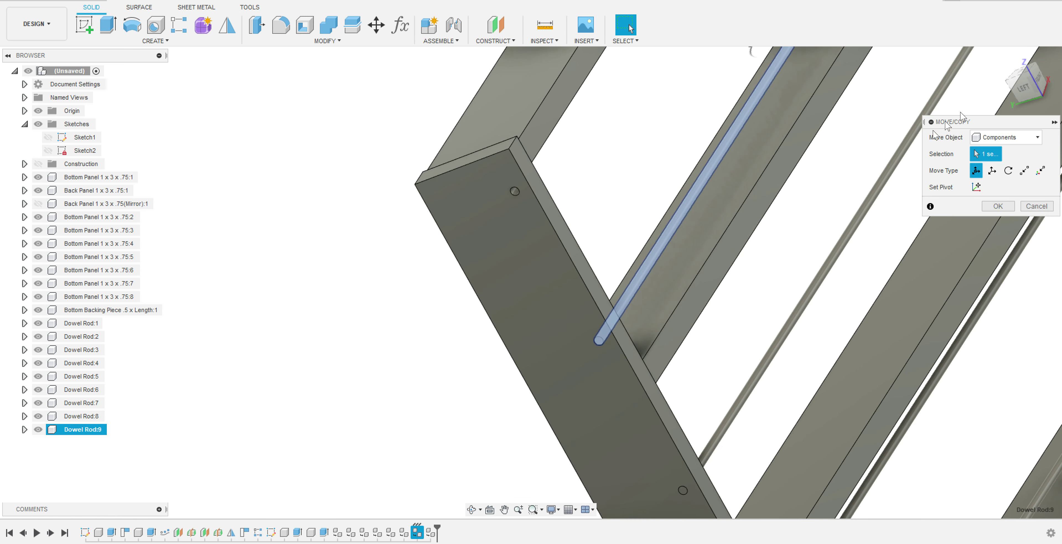
left_click(1024, 170)
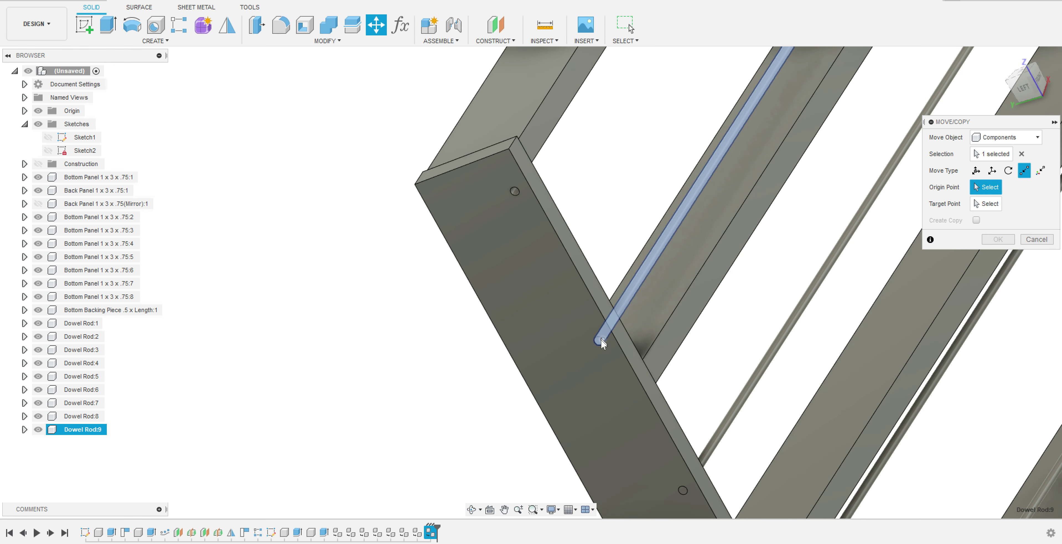
left_click(600, 342)
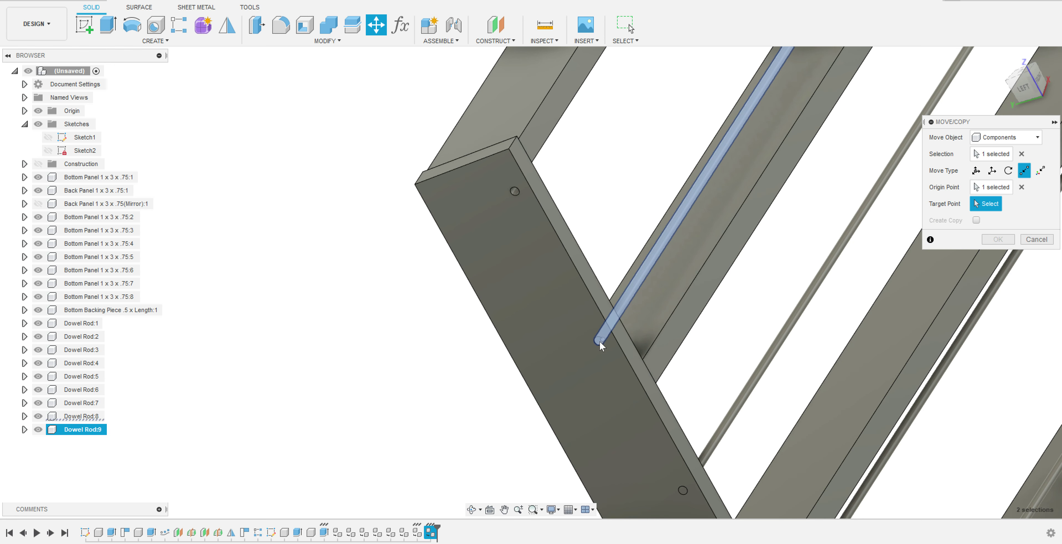
left_click(514, 191)
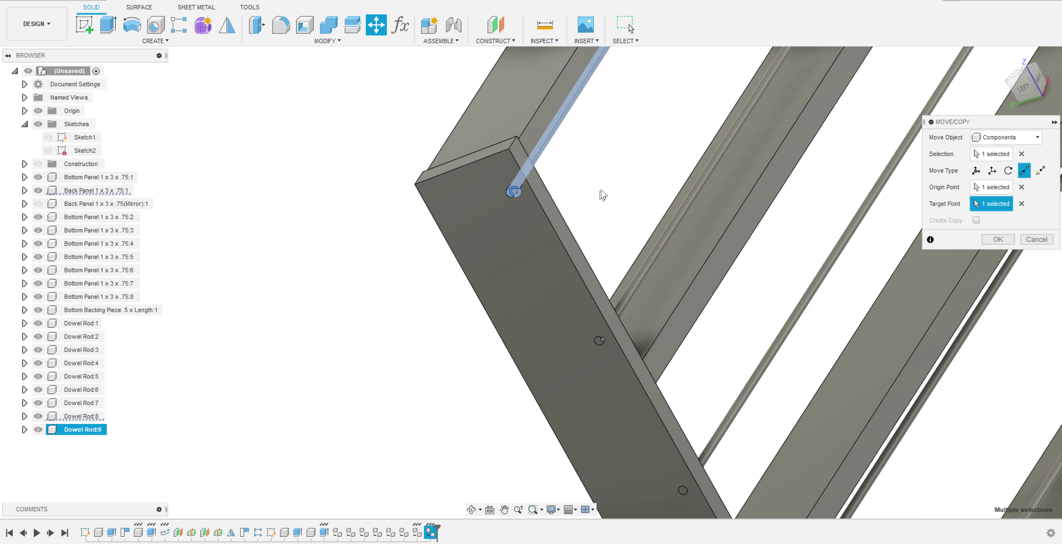
key("Return")
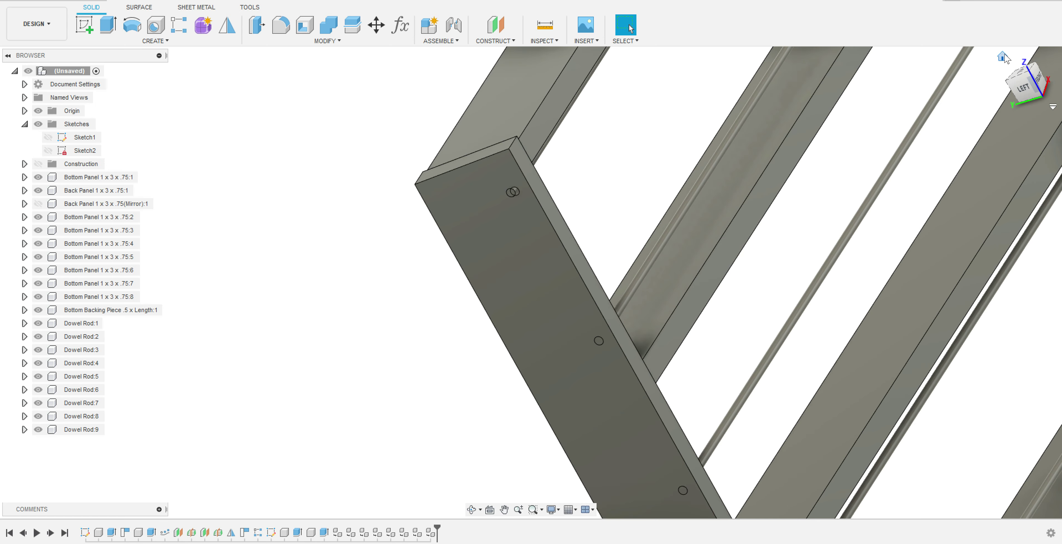
Show the mirrored back panel again, view the rack square-on from the right, and begin a sketch
left_click(1002, 56)
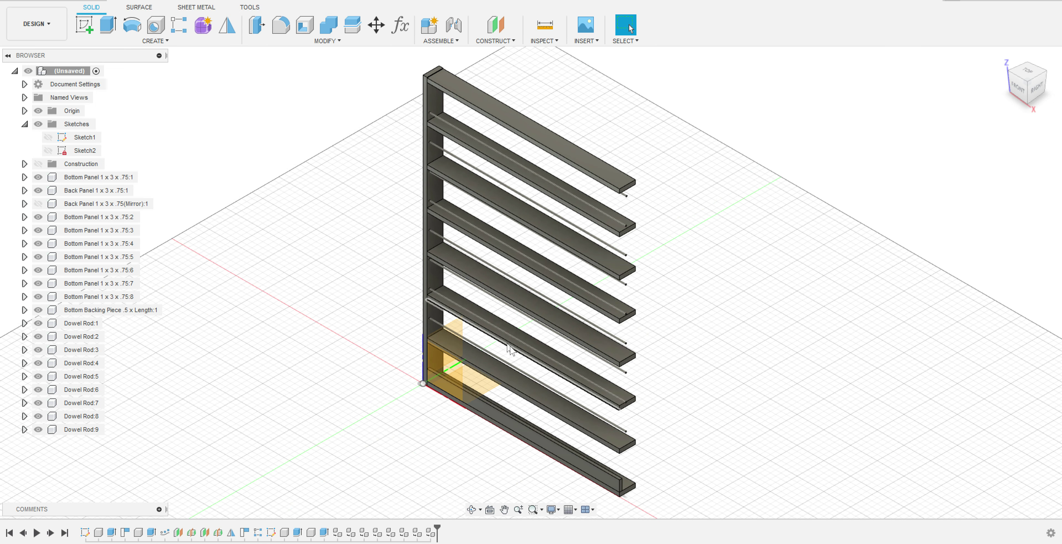
left_click(42, 206)
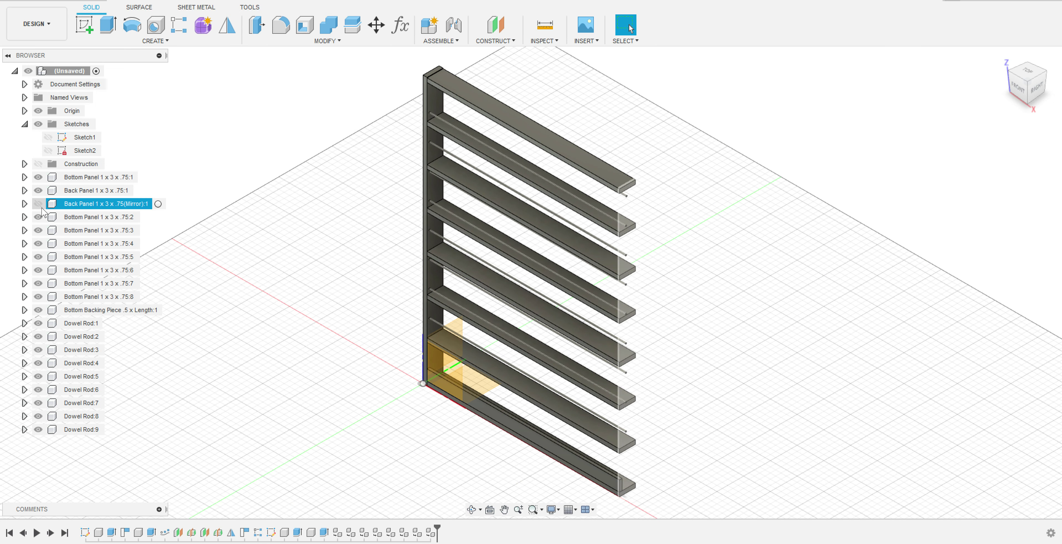
left_click(39, 204)
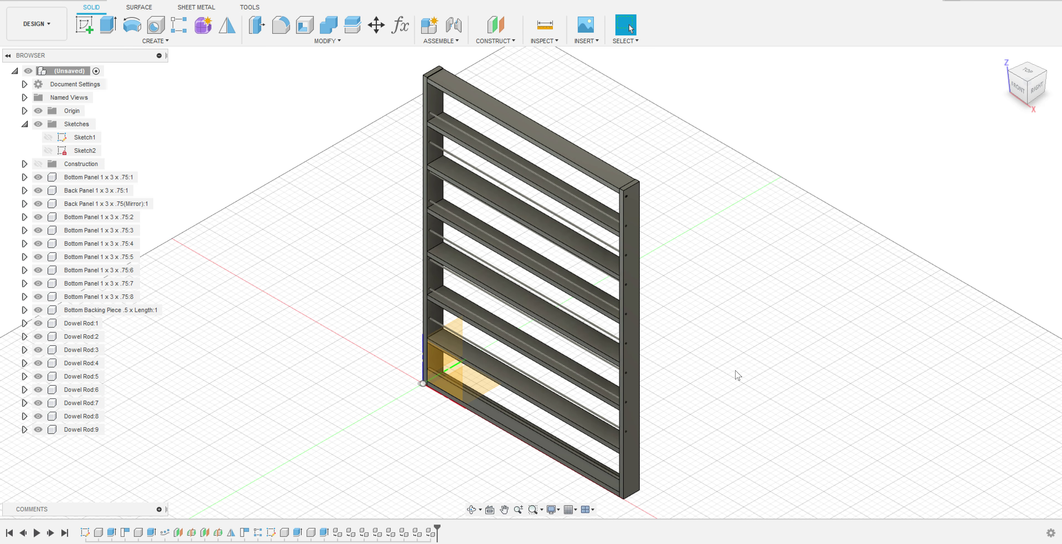
scroll(623, 244, "up", 5)
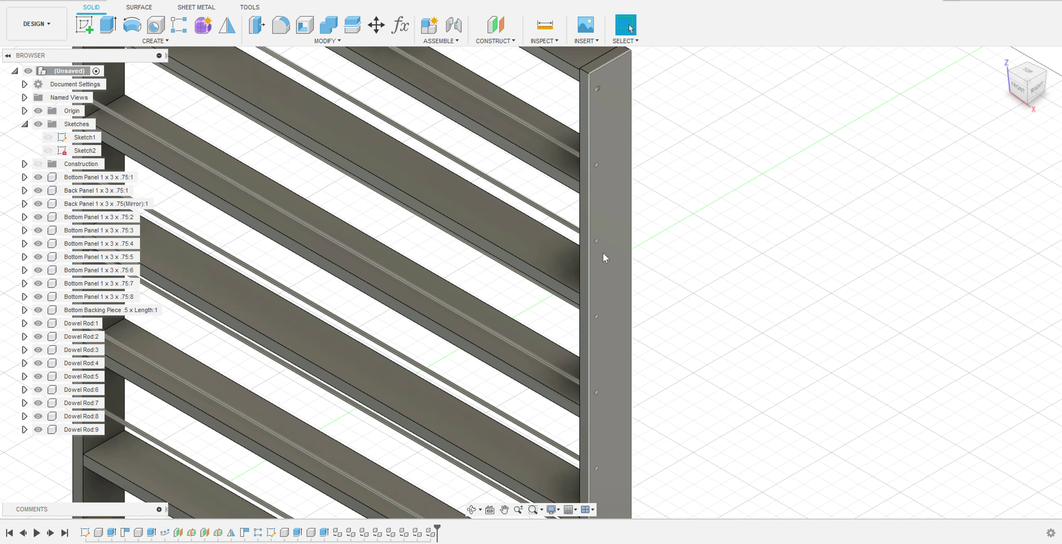
scroll(697, 301, "down", 5)
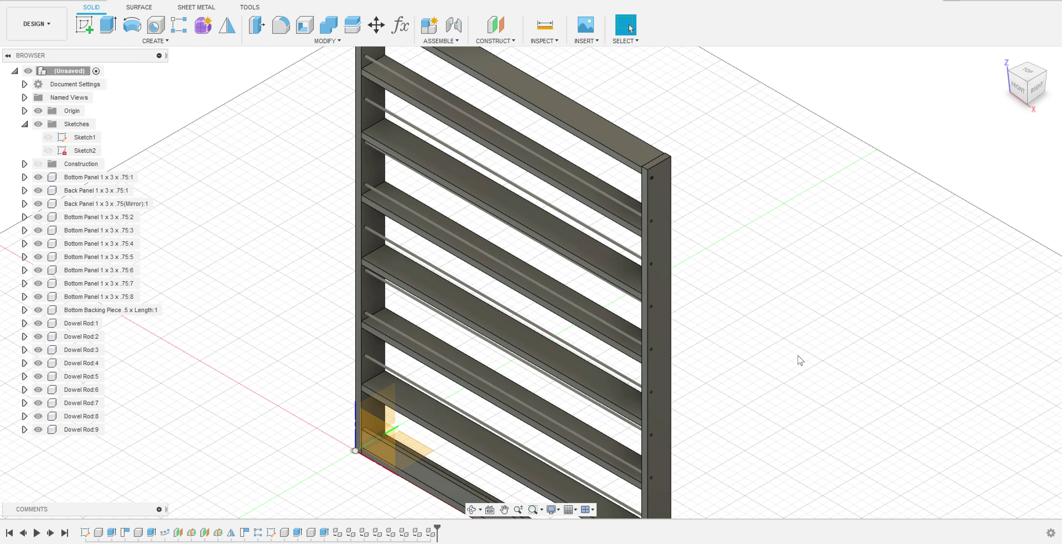
scroll(800, 361, "up", 1)
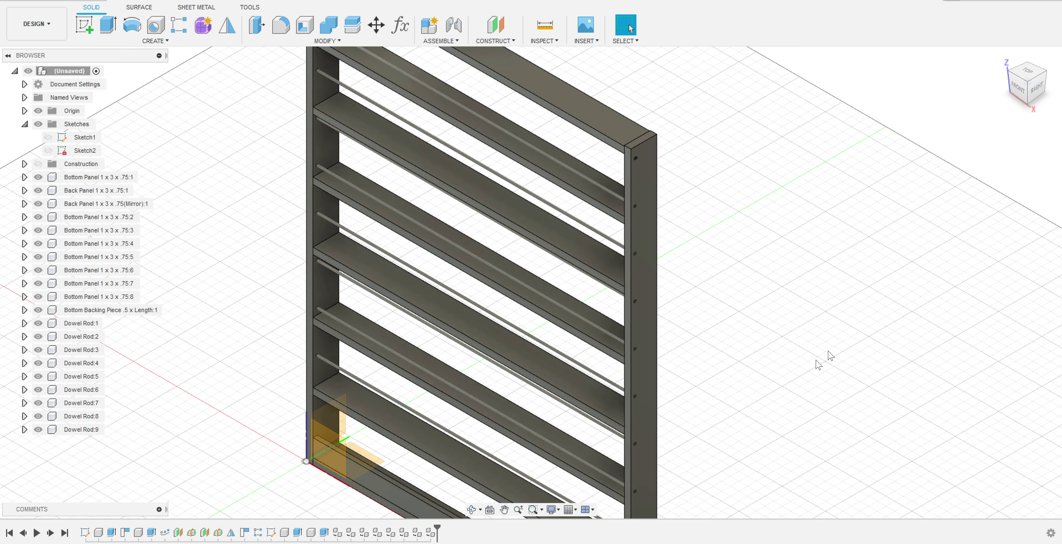
left_click(1037, 88)
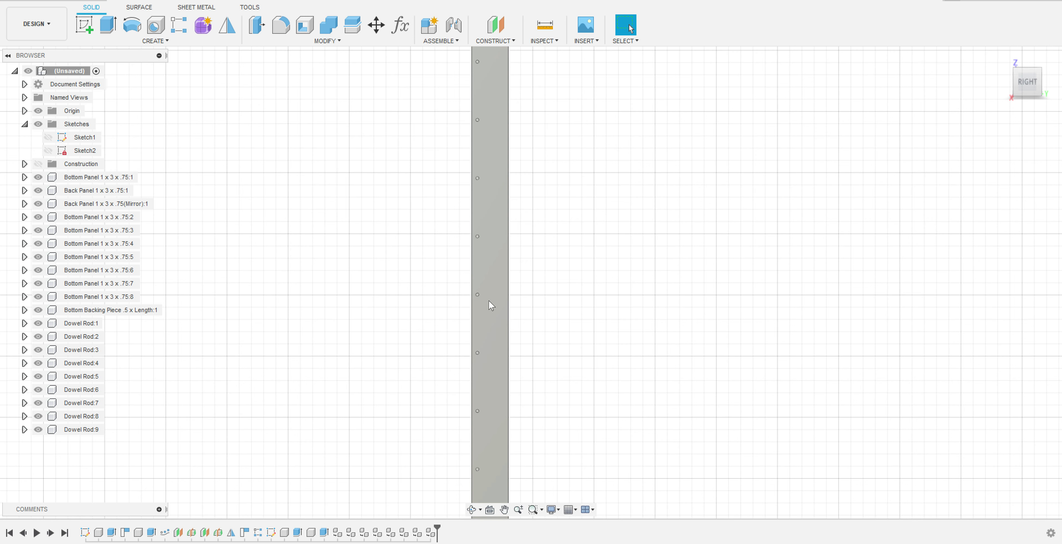
left_click(84, 25)
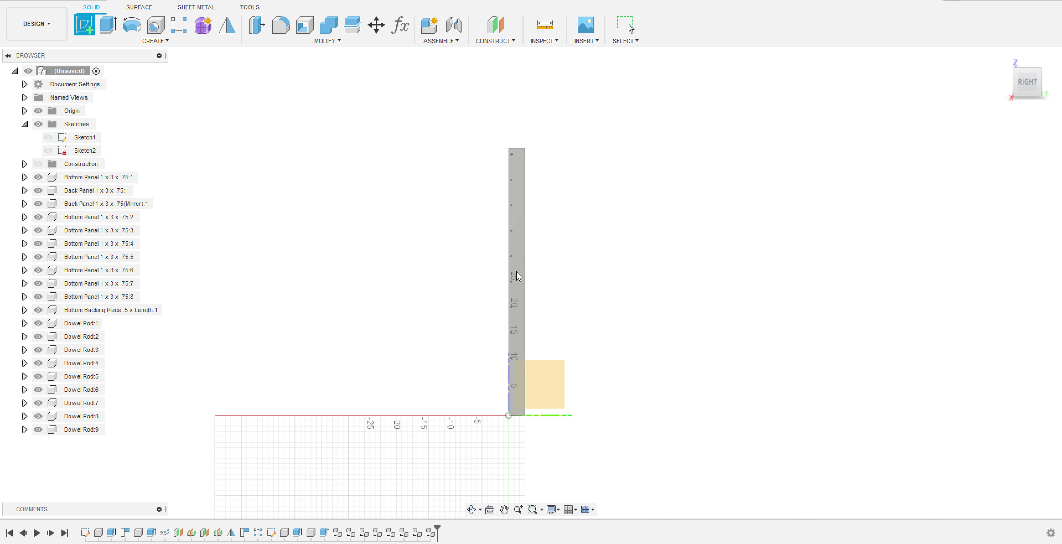
Sketch a 0.266 in diameter circle on the side panel face, centred on the existing hole
left_click(517, 274)
key("c")
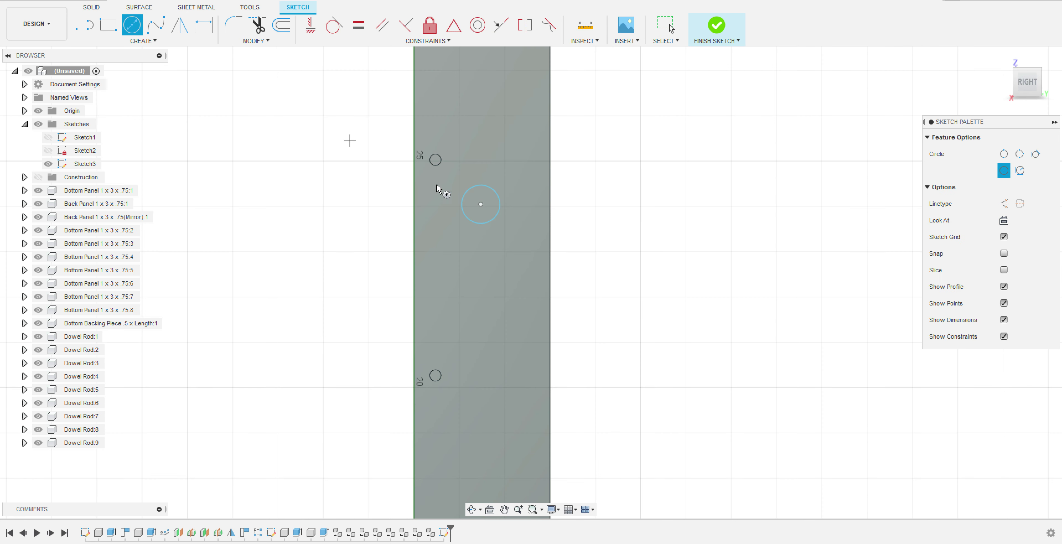
left_click(481, 205)
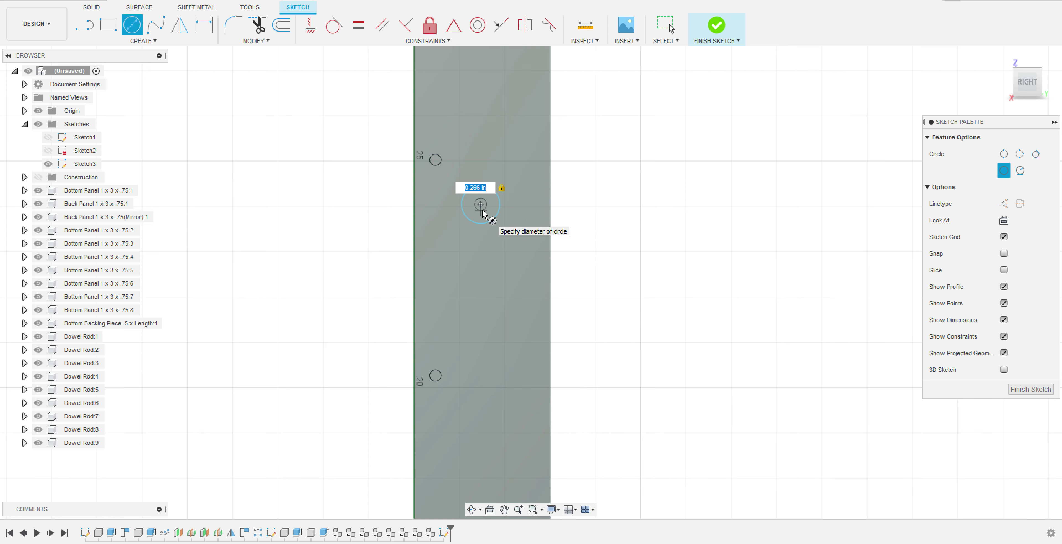
key("Return")
key("Escape")
scroll(512, 201, "up", 4)
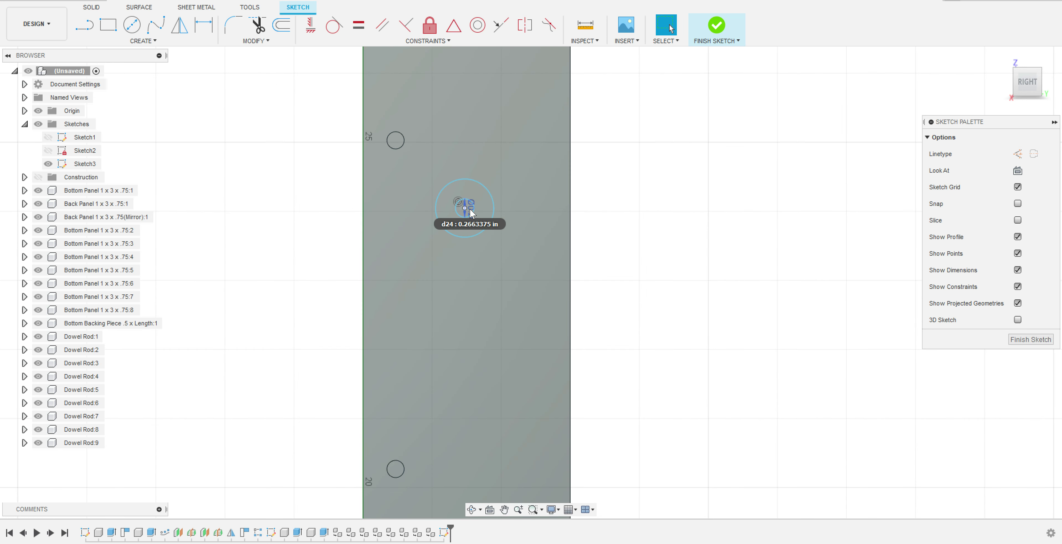
Extrude the small circle 0.5 in as a new component to form the peg
key("e")
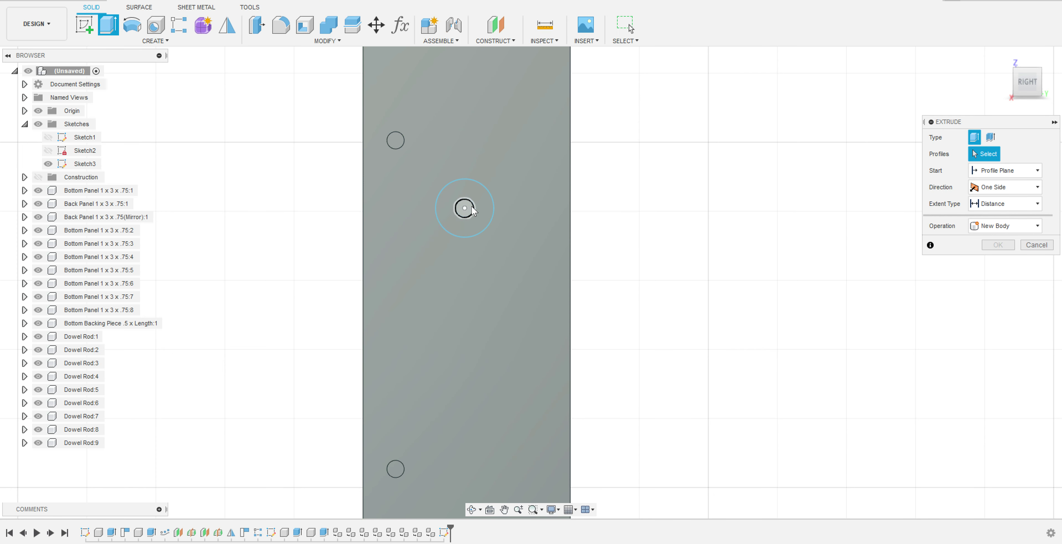
left_click(472, 210)
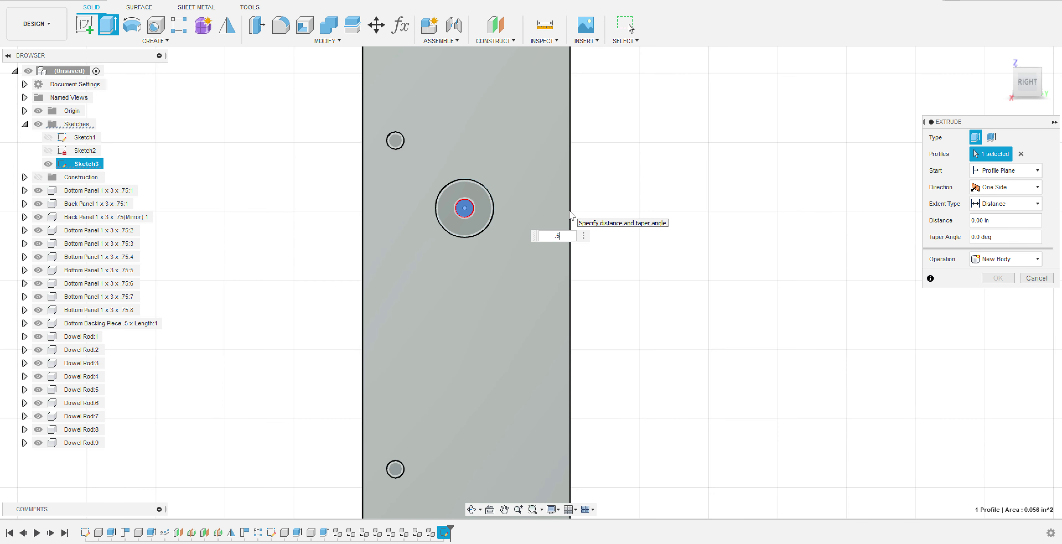
type(".5")
mouse_move(645, 199)
middle_mouse_down("shift")
mouse_move(697, 194)
mouse_move(663, 205)
middle_mouse_up("shift")
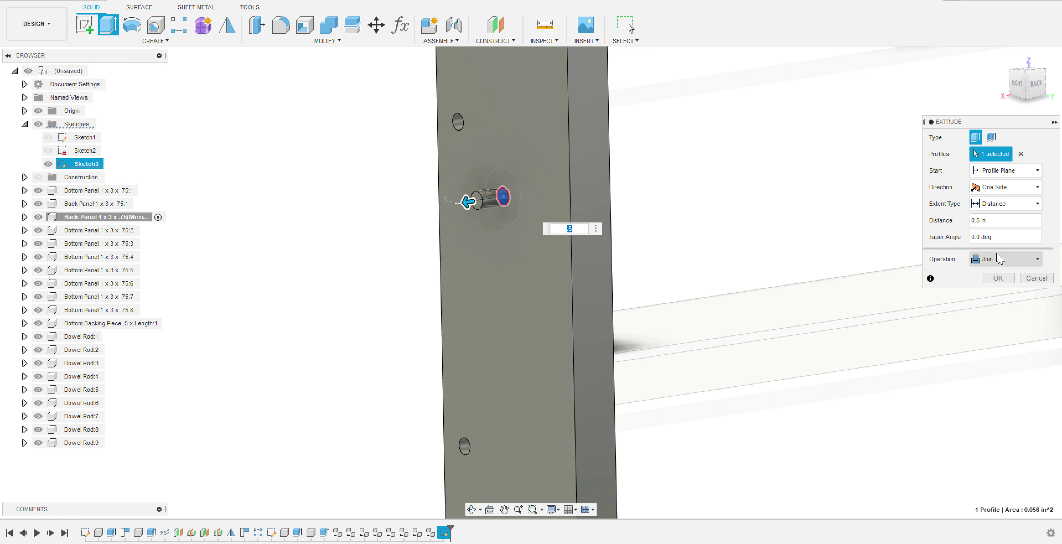
left_click(1006, 259)
left_click(1007, 326)
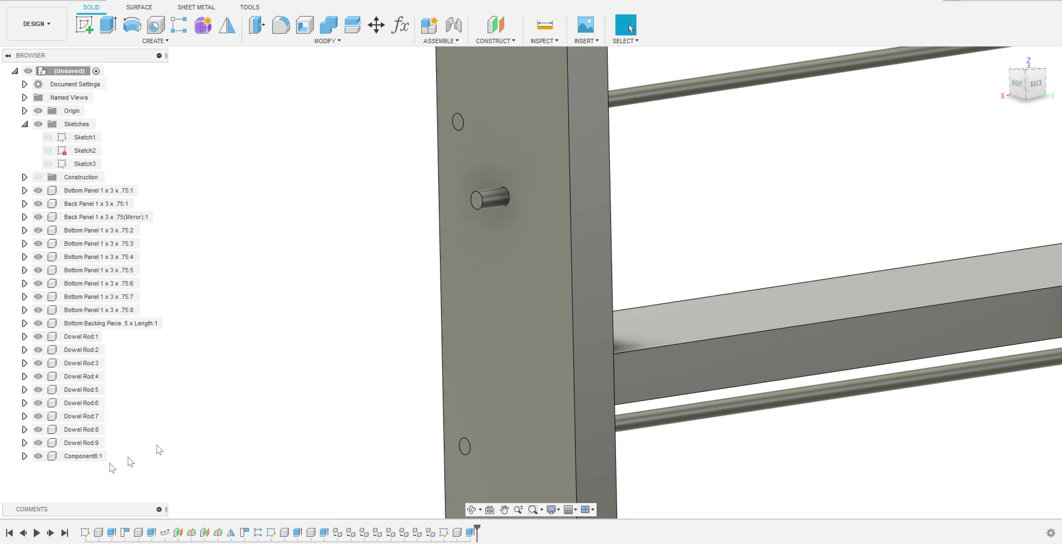
Rename Component6:1 to Knob Dowel in the browser and clear the selection
double_click(87, 456)
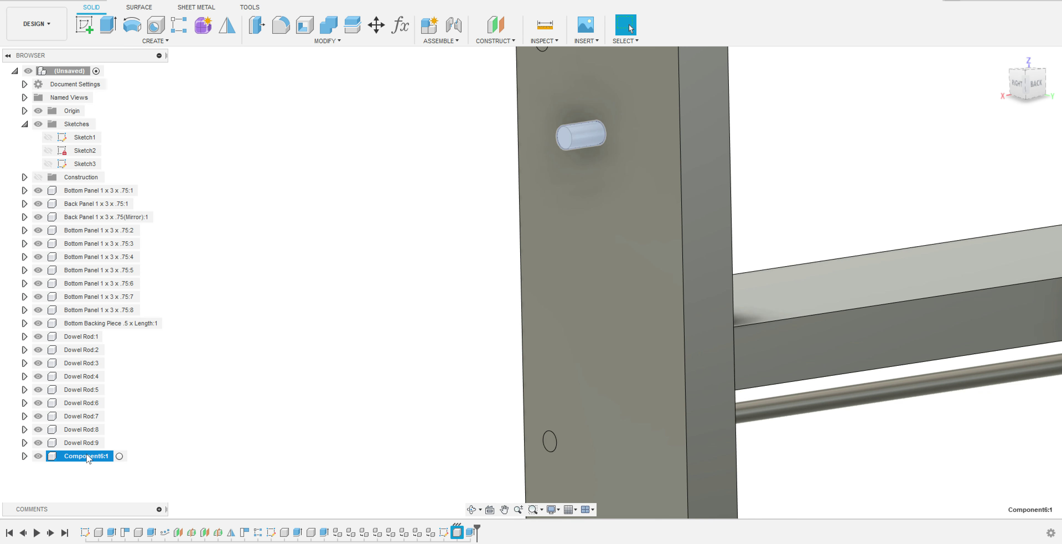
type("KN")
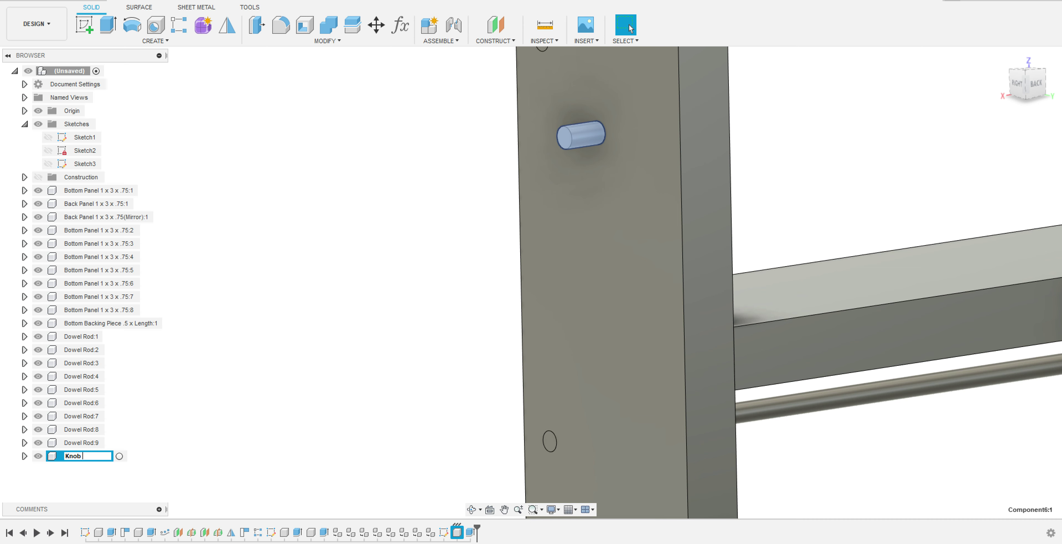
key("Return")
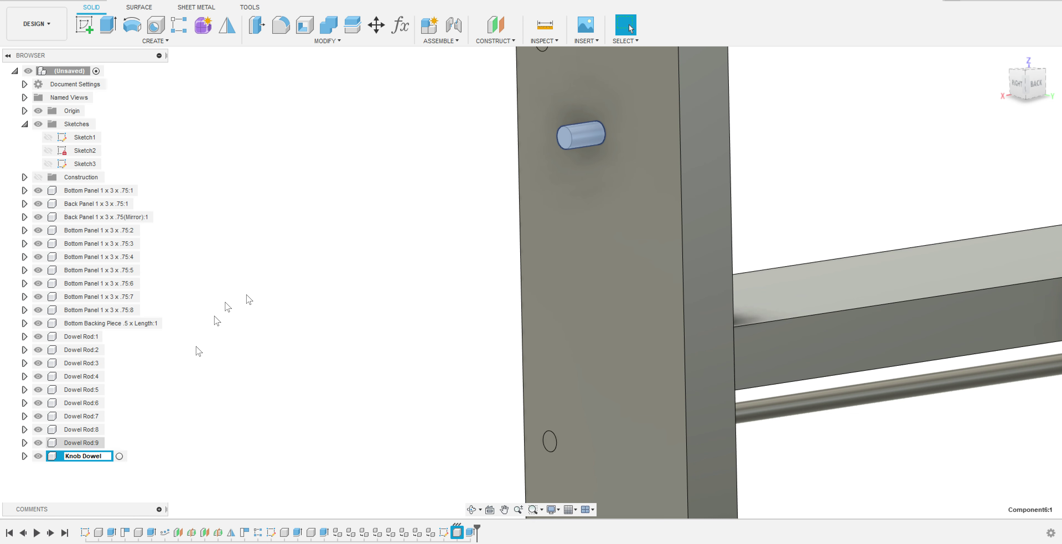
left_click(282, 327)
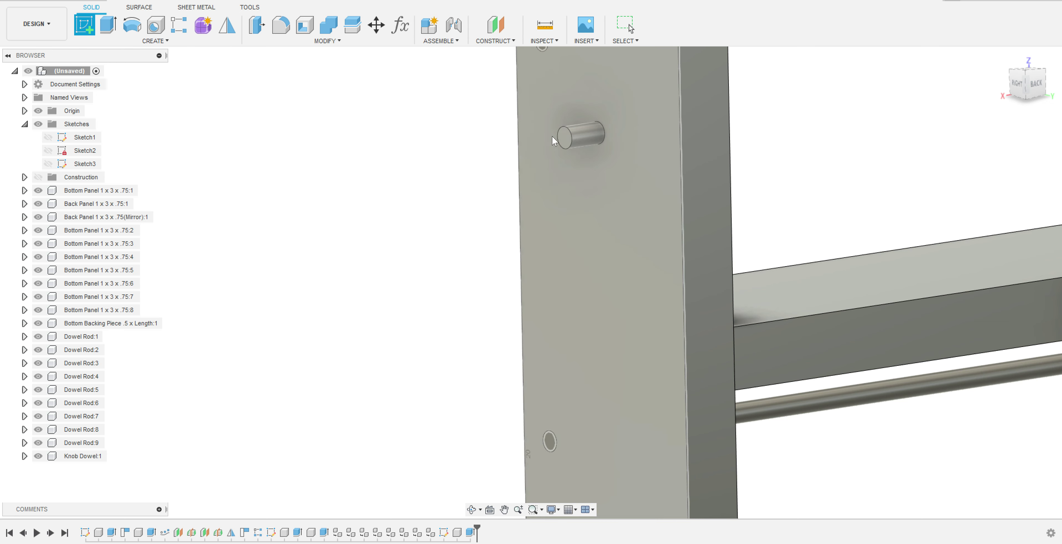
Create a sketch on the side panel face at the Knob Dowel's circle centre, then finish it
left_click(566, 136)
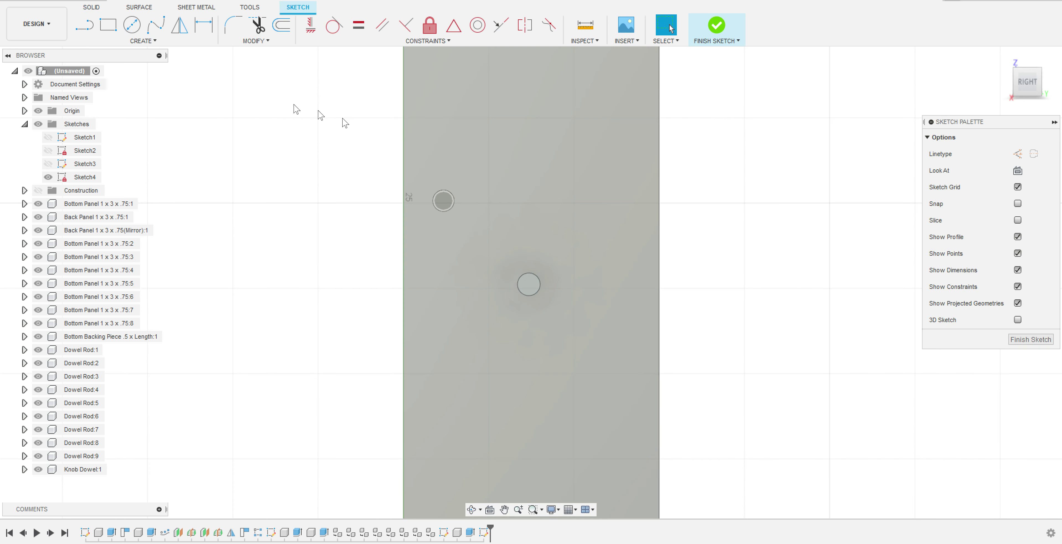
left_click(154, 42)
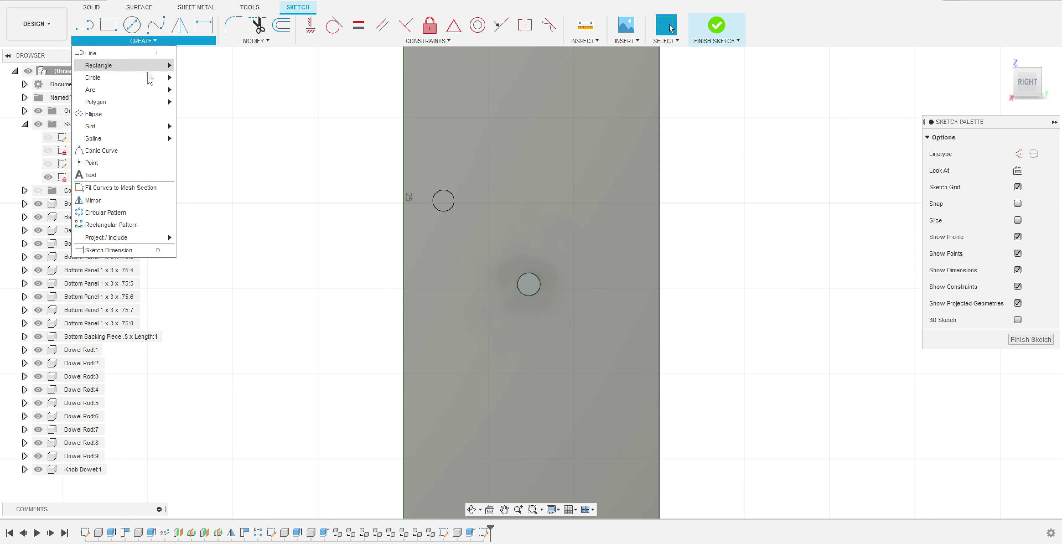
mouse_move(136, 102)
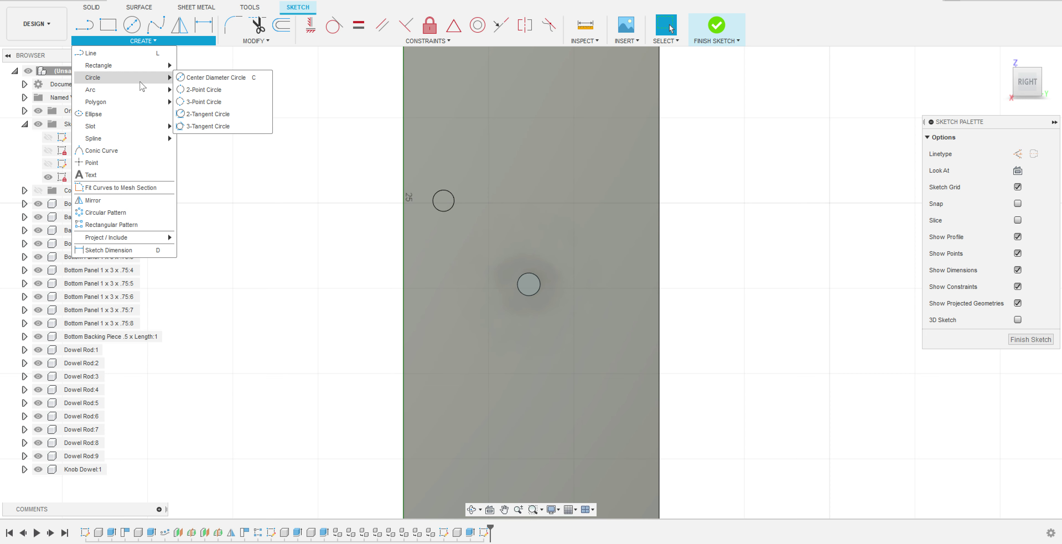
left_click(140, 9)
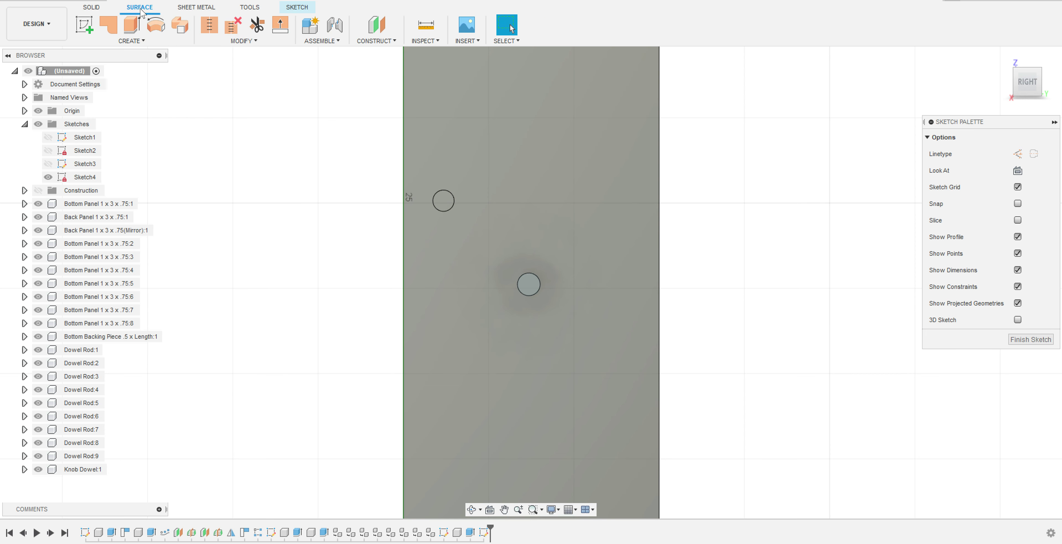
left_click(93, 9)
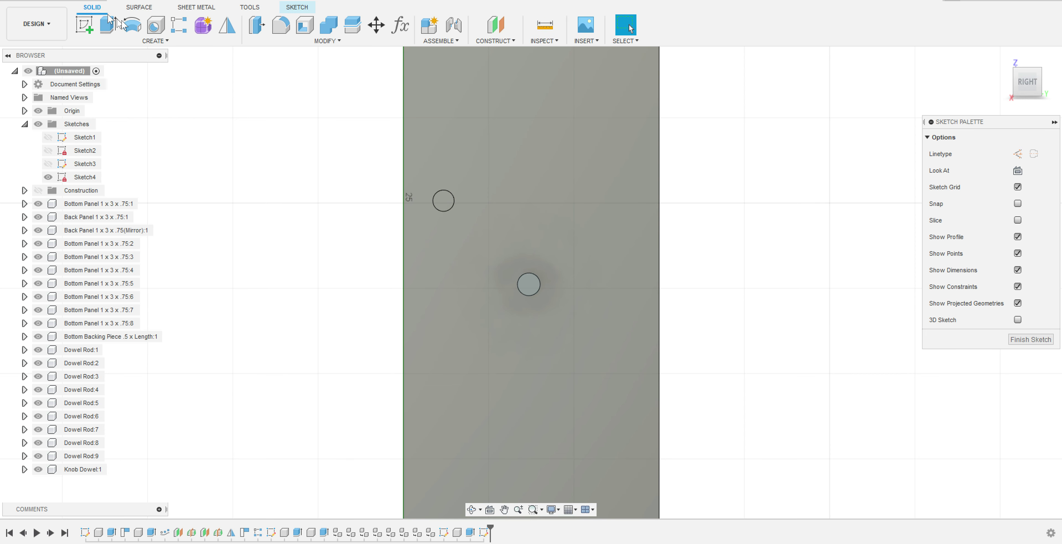
left_click(532, 288)
left_click_drag(1018, 82, 1006, 82)
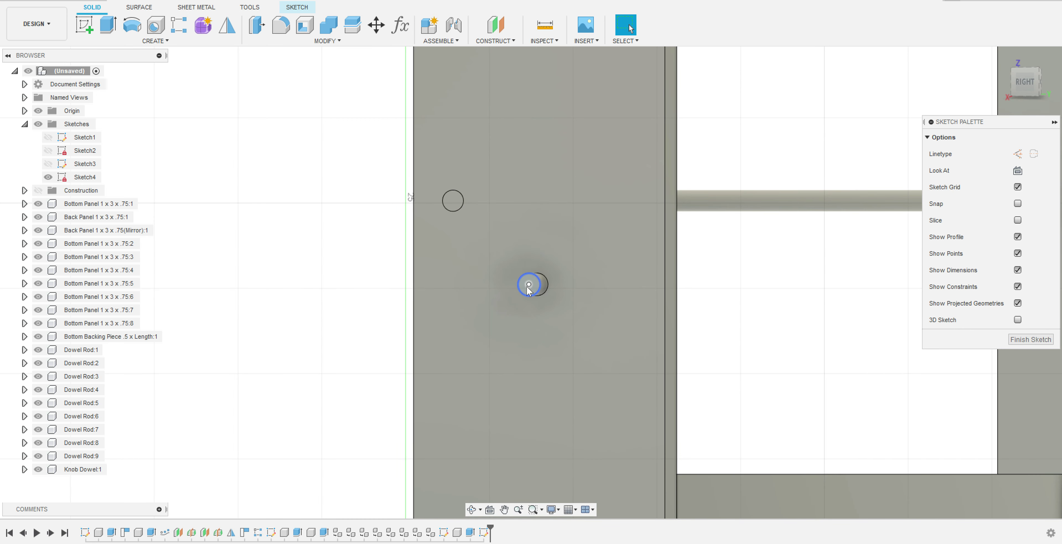
left_click(529, 284)
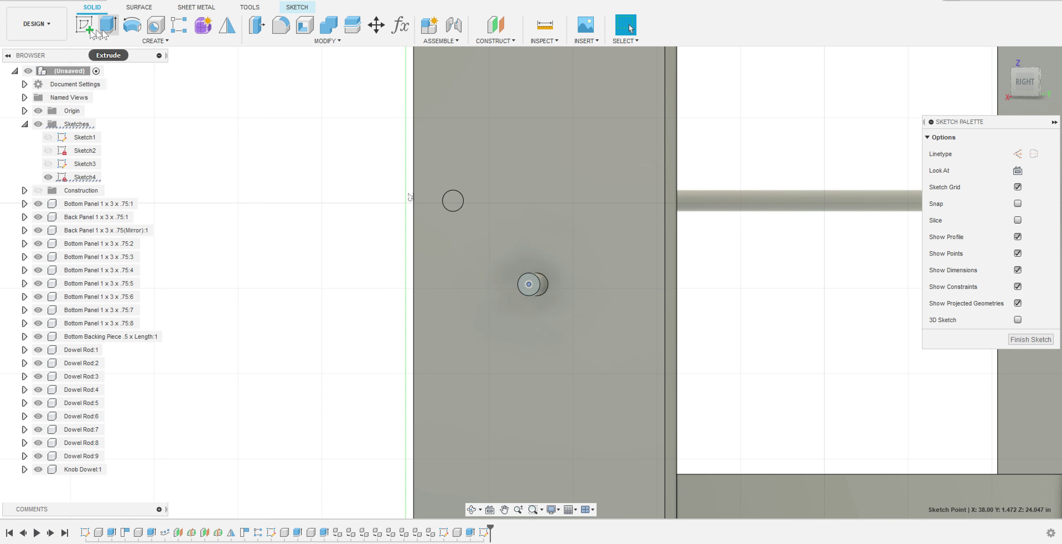
left_click(81, 28)
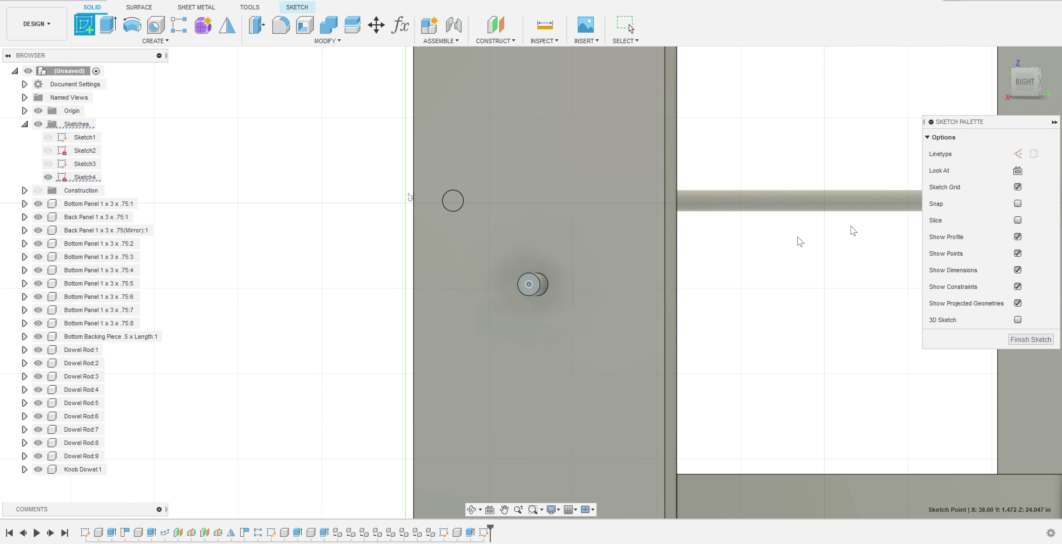
left_click(1031, 339)
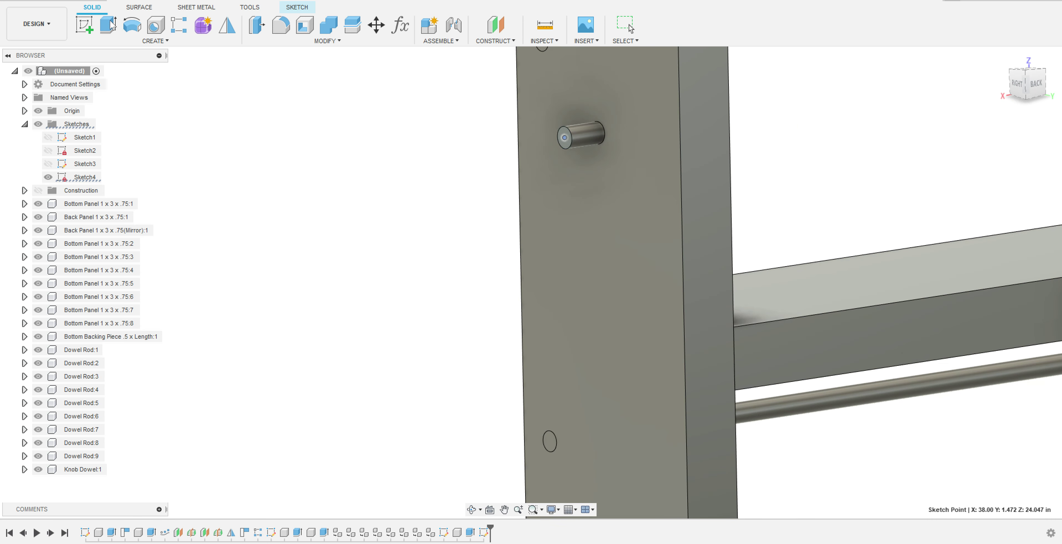
left_click(85, 25)
Place the new sketch on the panel face and centre the view on the dowel's circle
left_click(633, 157)
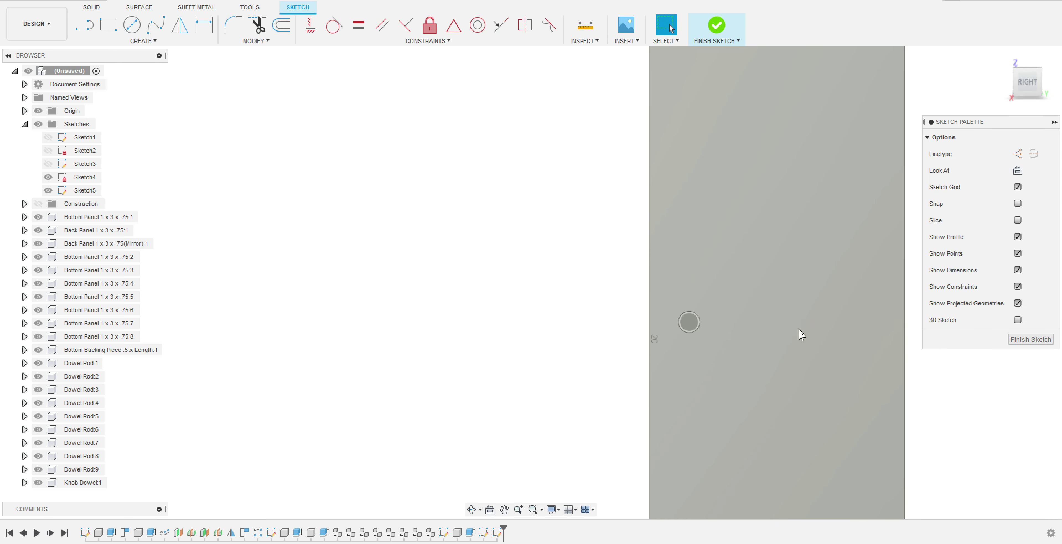
scroll(827, 318, "down", 3)
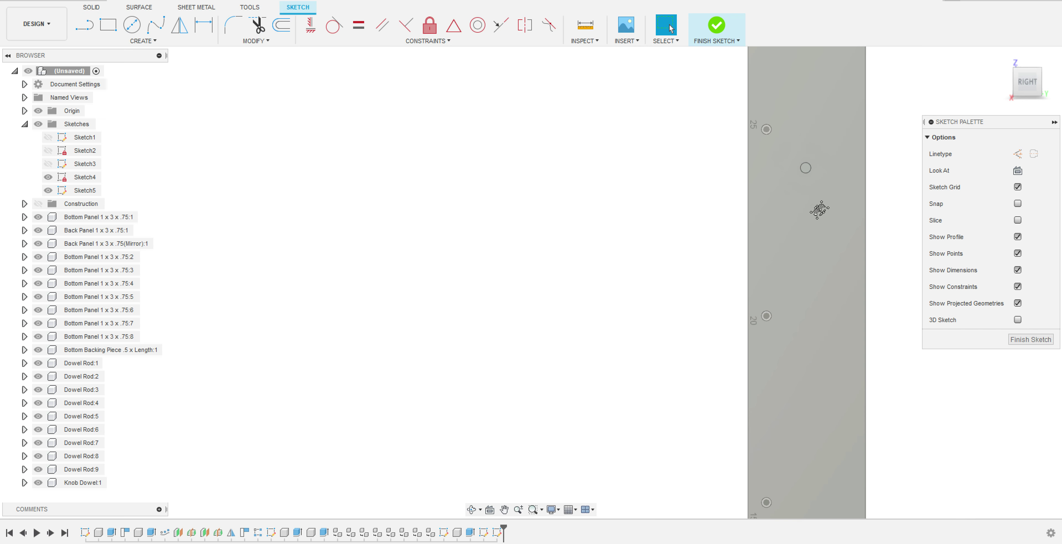
middle_click_drag(819, 209, 565, 348)
scroll(564, 349, "up", 5)
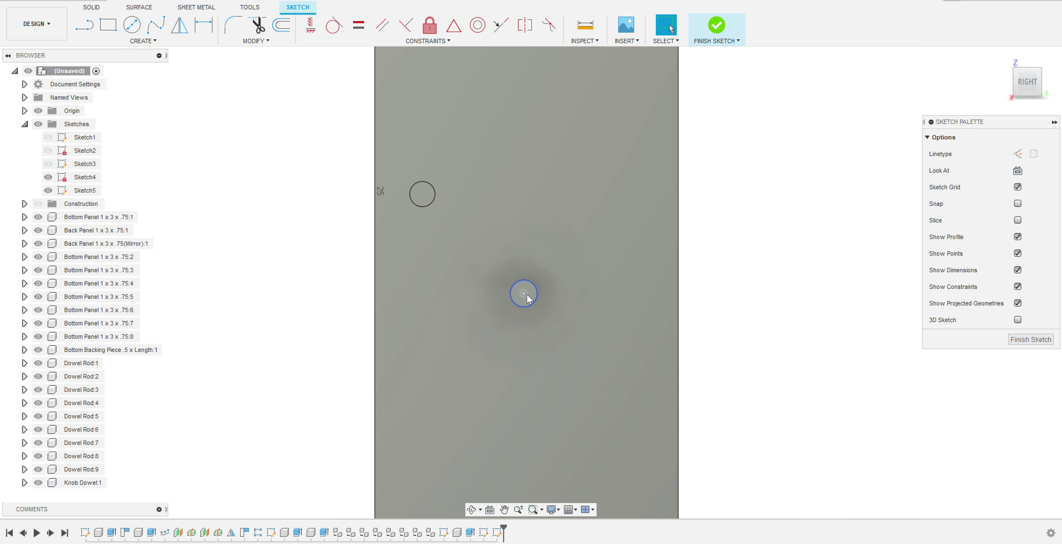
left_click(533, 295)
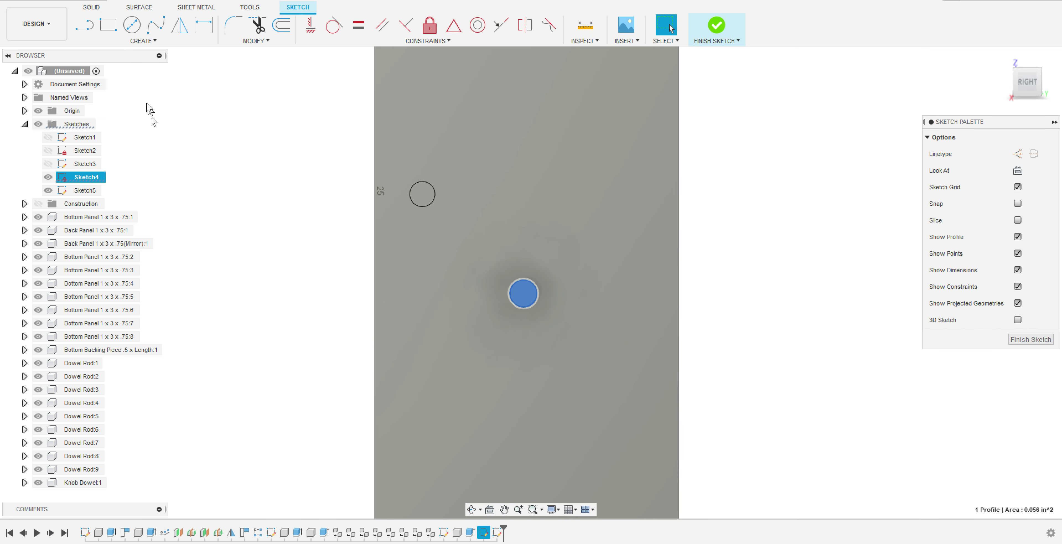
left_click(133, 25)
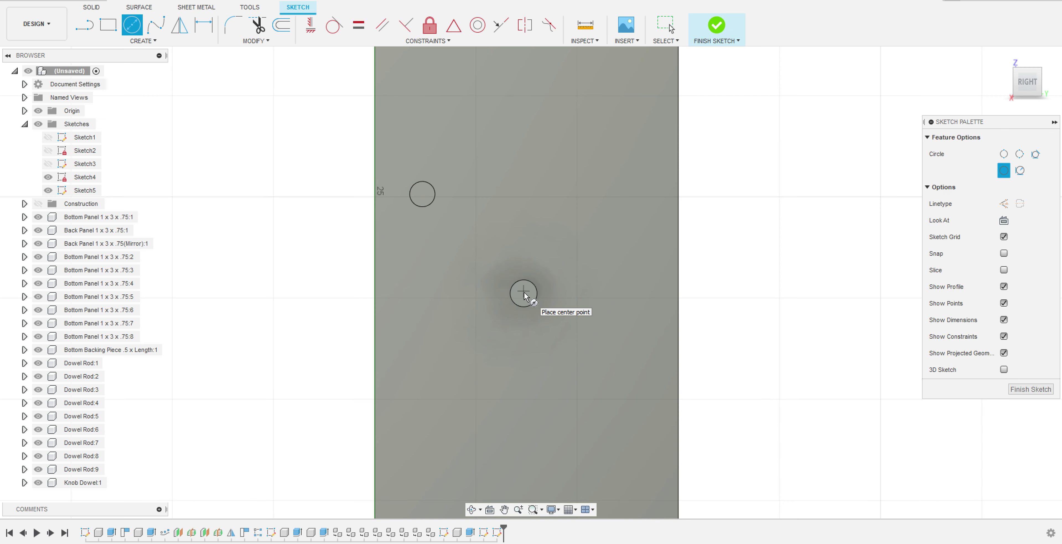
scroll(525, 297, "up", 4)
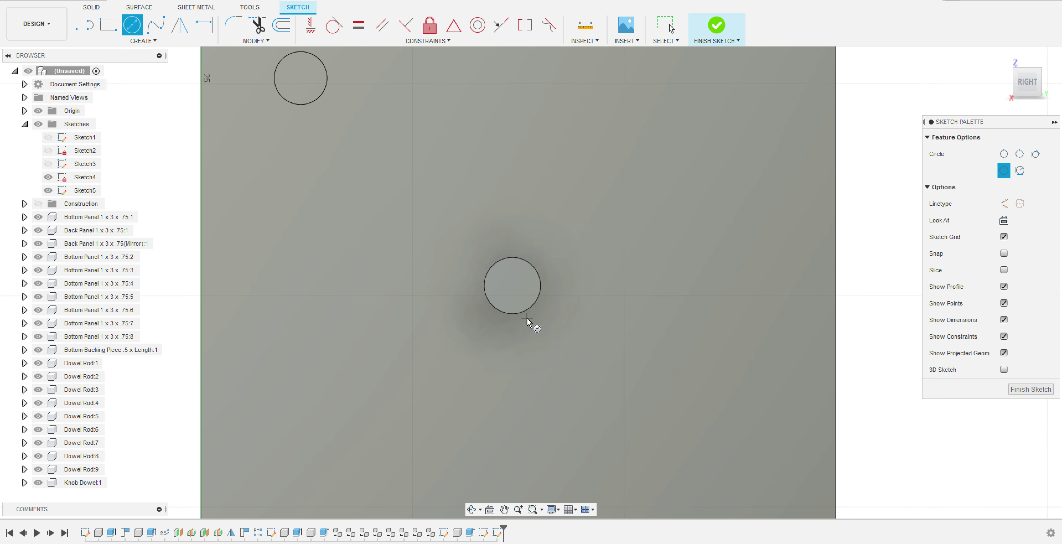
key("Escape")
Project the dowel's circle into the sketch and draw a larger concentric circle around it
key("p")
left_click(541, 289)
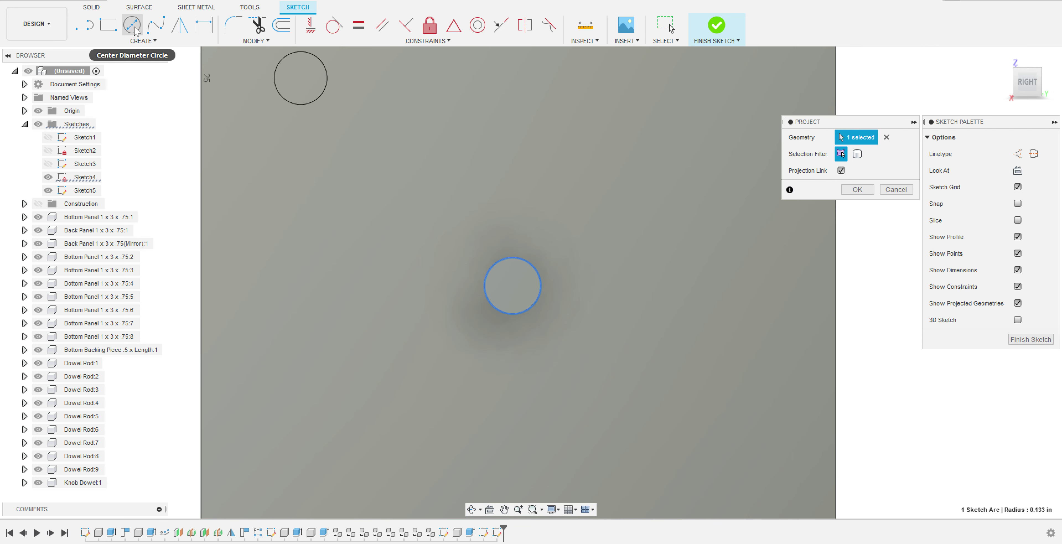
left_click(132, 24)
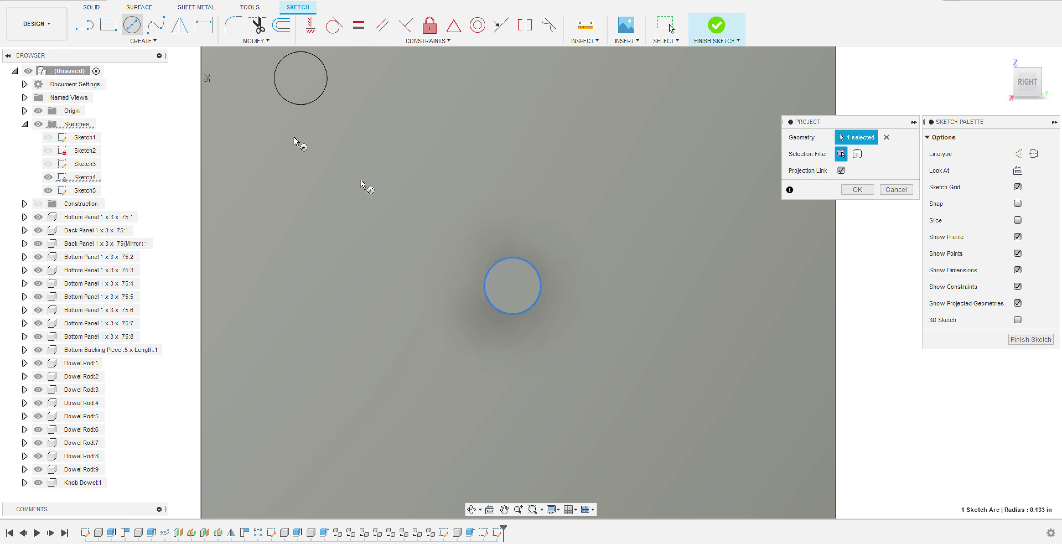
left_click(513, 285)
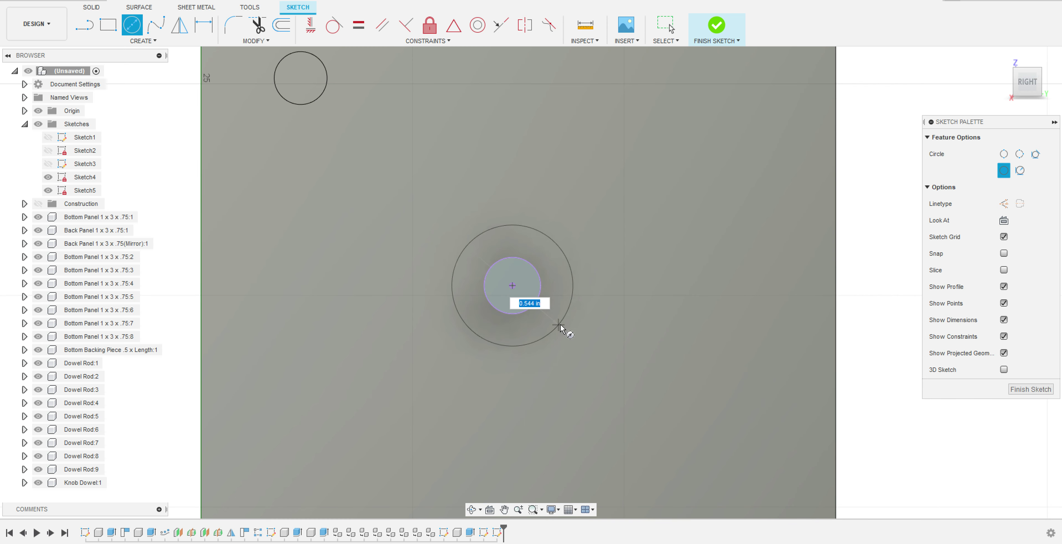
left_click(560, 327)
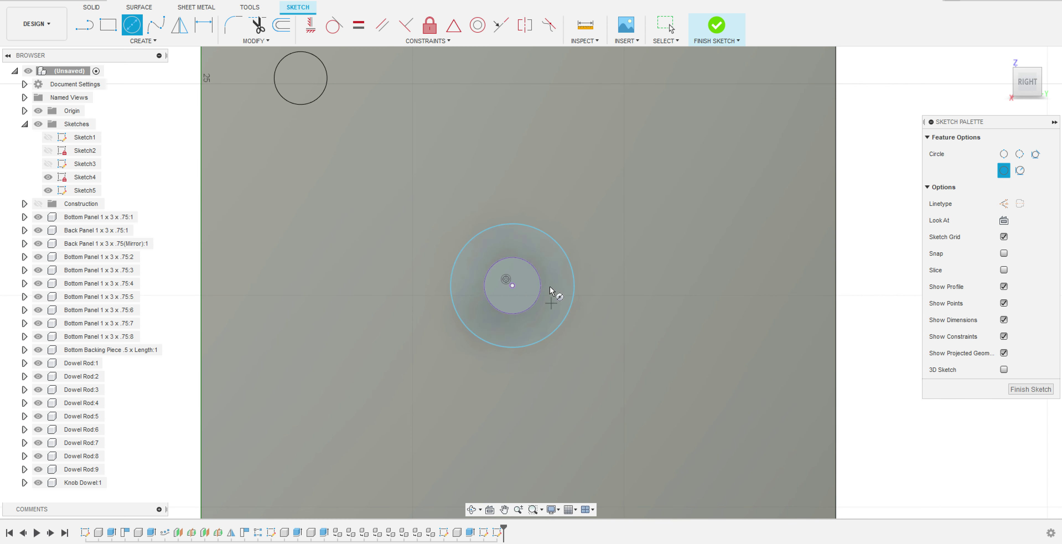
key("Escape")
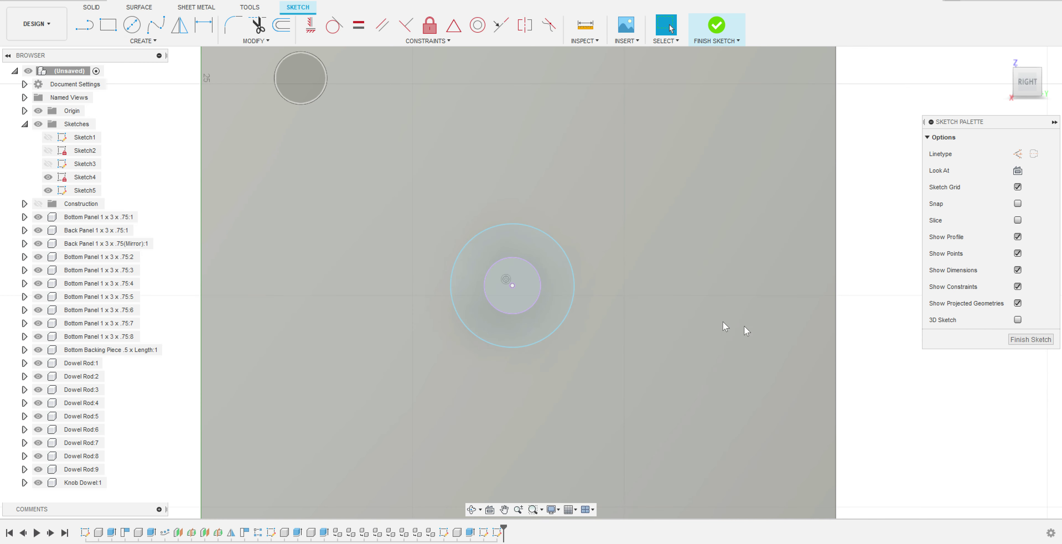
key("Caps_Lock")
key("Caps_Lock")
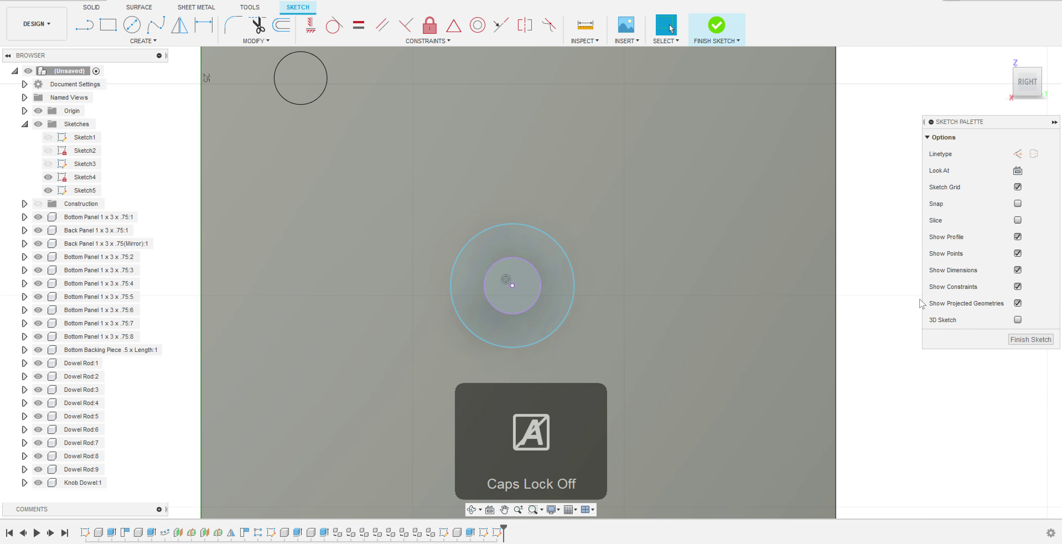
middle_click_drag(920, 304, 875, 306, "shift")
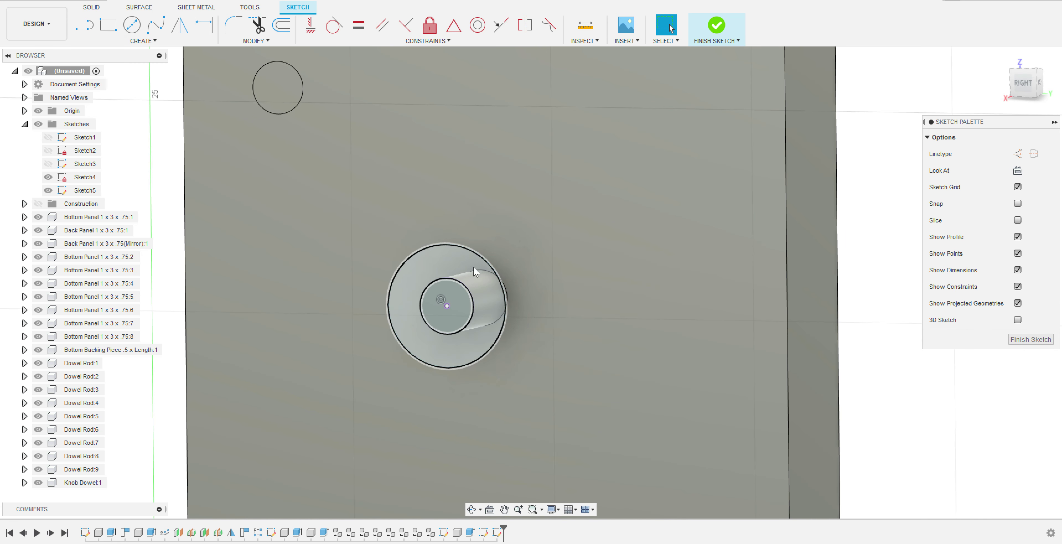
Extrude both the inner circle and outer ring about 0.531 in, joined, forming the knob on the peg
key("e")
left_click(473, 265)
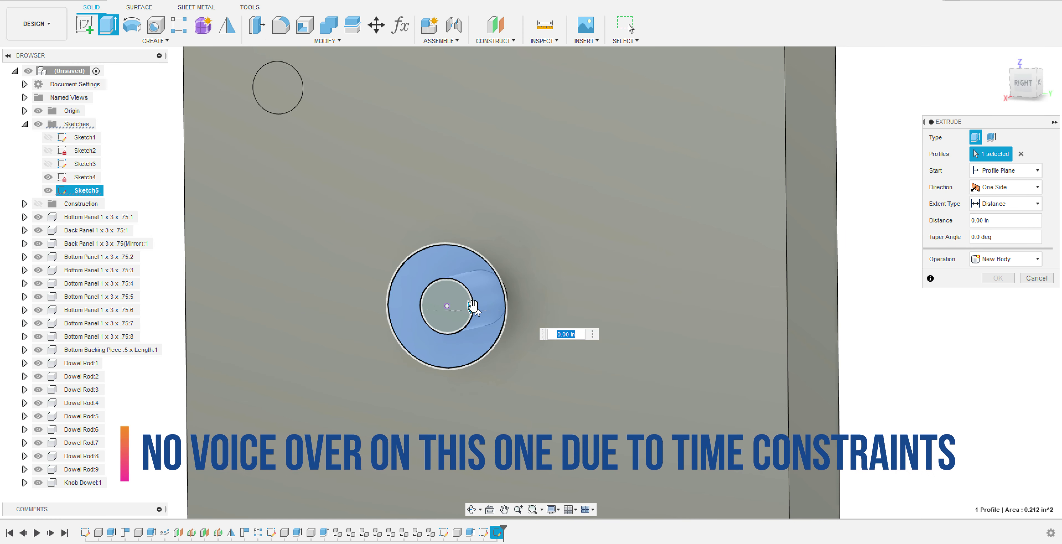
left_click_drag(470, 307, 456, 315)
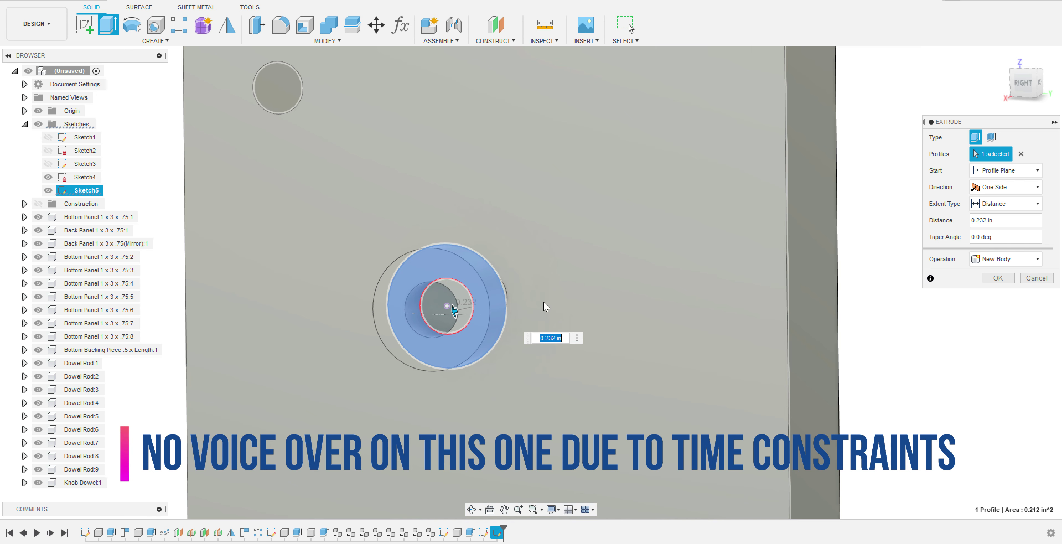
key("Escape")
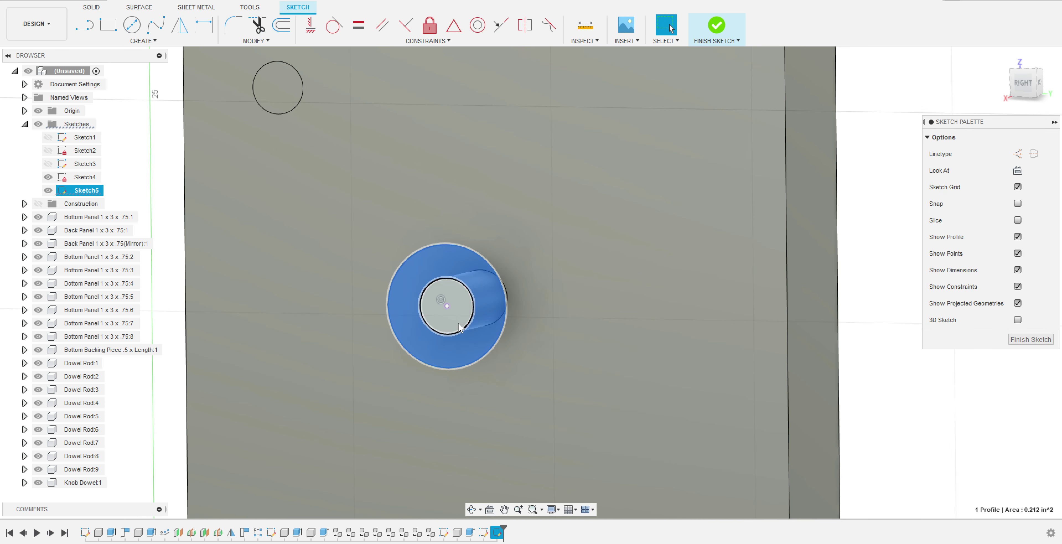
left_click(458, 324)
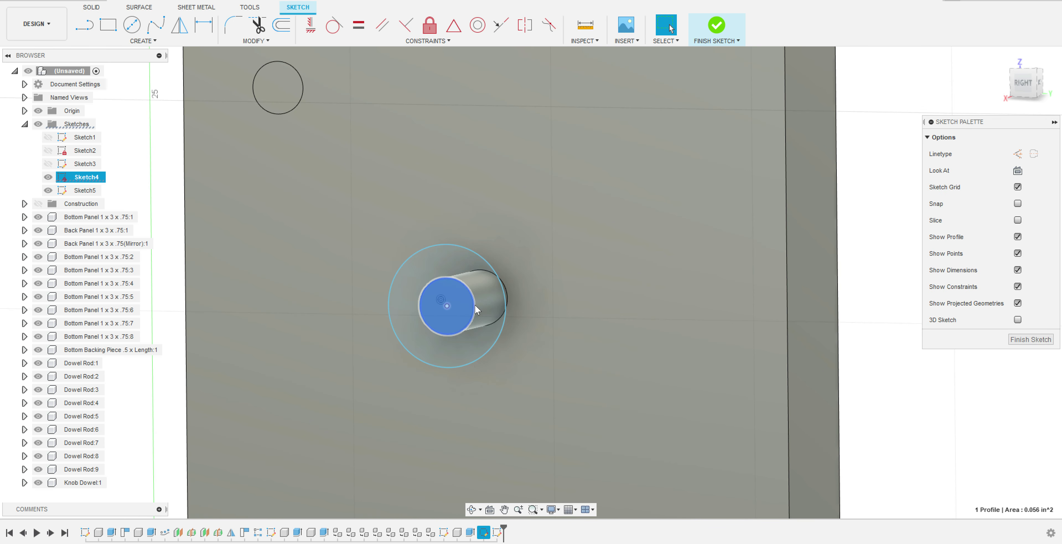
left_click(501, 300, "shift")
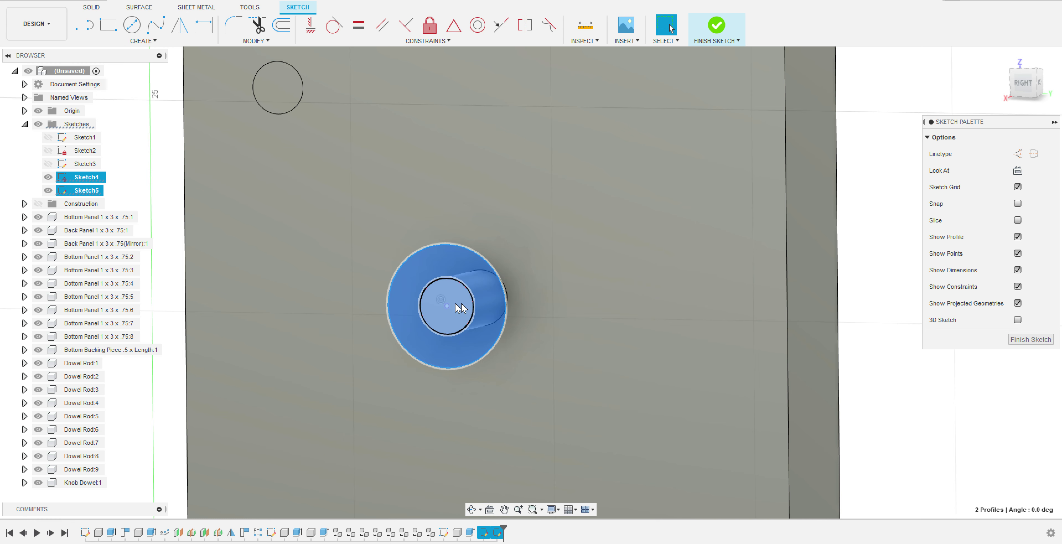
left_click(575, 314)
key("e")
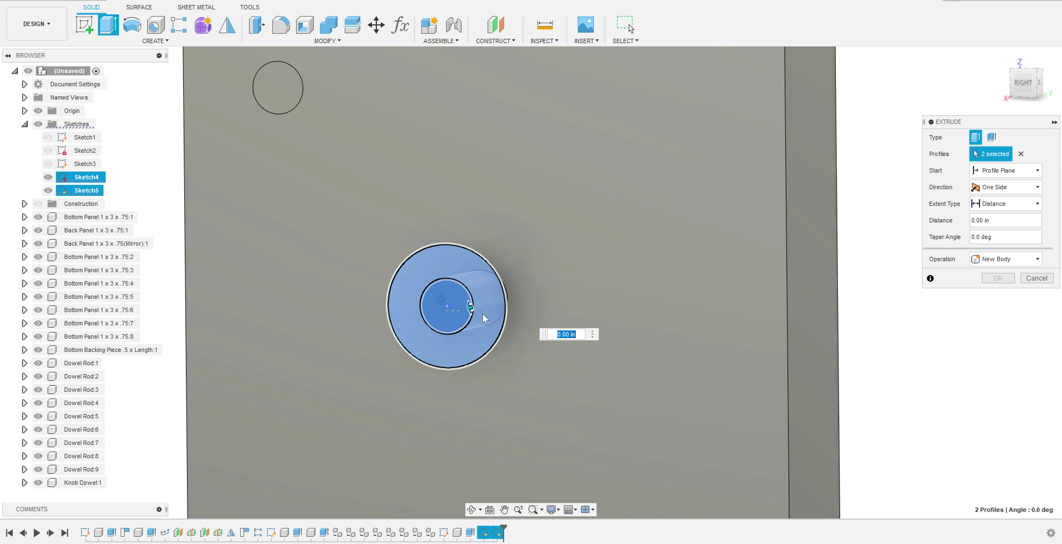
left_click_drag(470, 307, 435, 315)
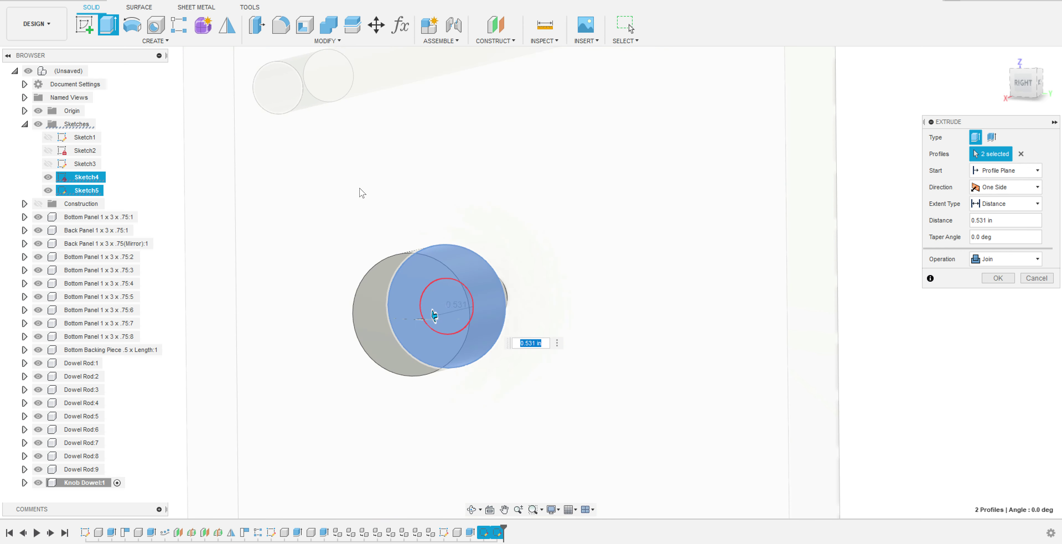
key("Return")
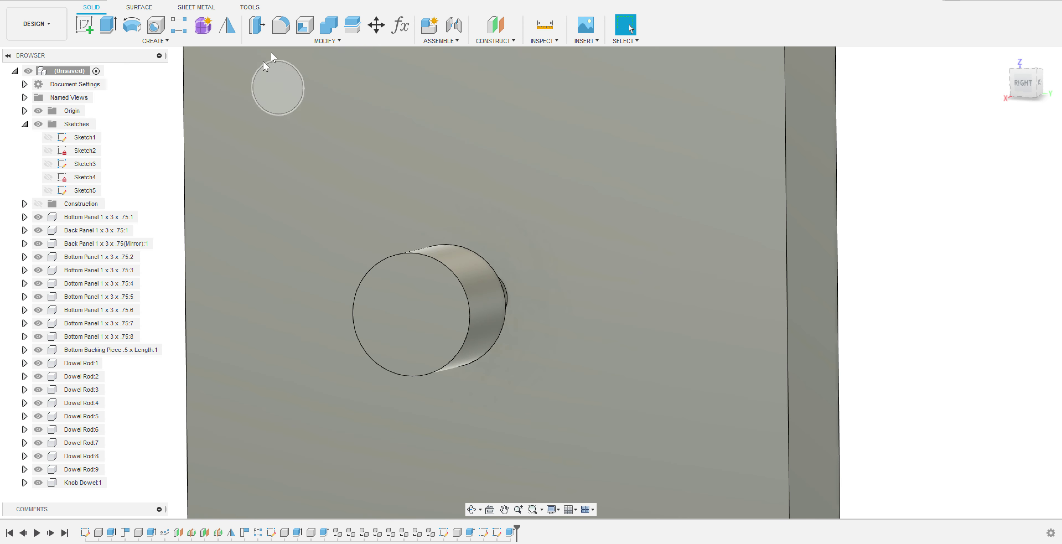
Attempt a fillet on the knob's front and rear circular edges, then cancel the failed attempt
key("f")
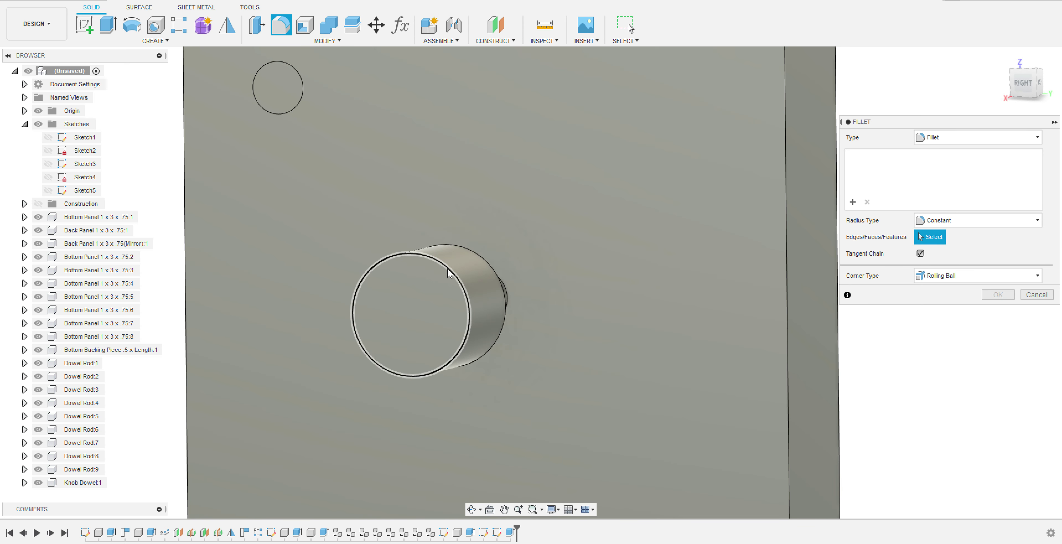
left_click(449, 274)
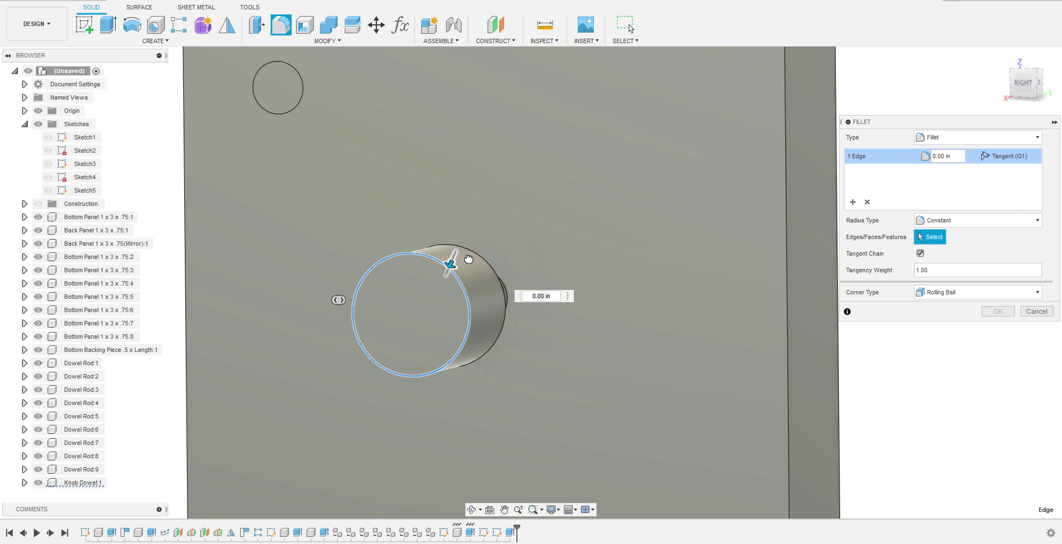
left_click_drag(447, 272, 444, 274)
middle_click_drag(521, 267, 447, 279, "shift")
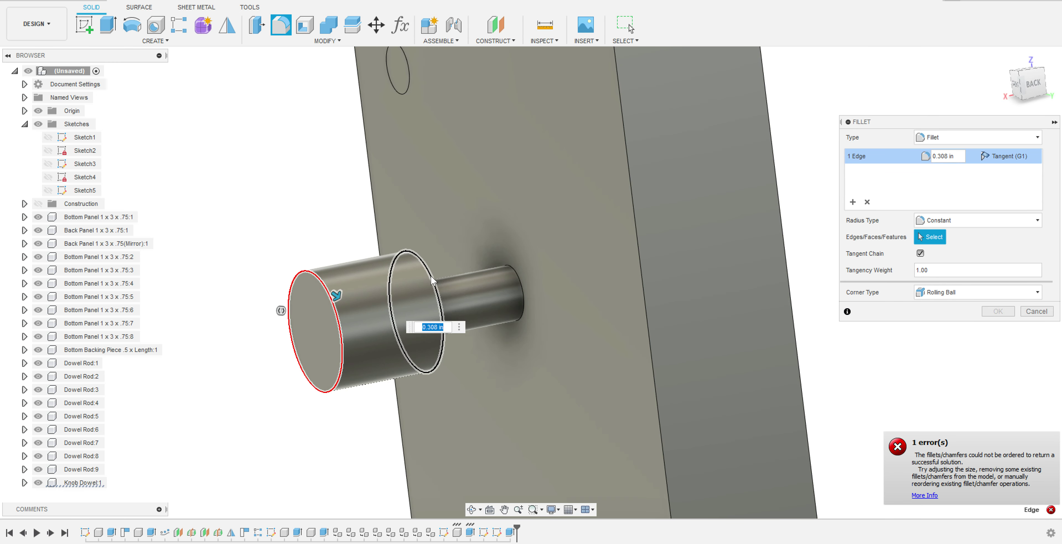
left_click(439, 285)
left_click(414, 296)
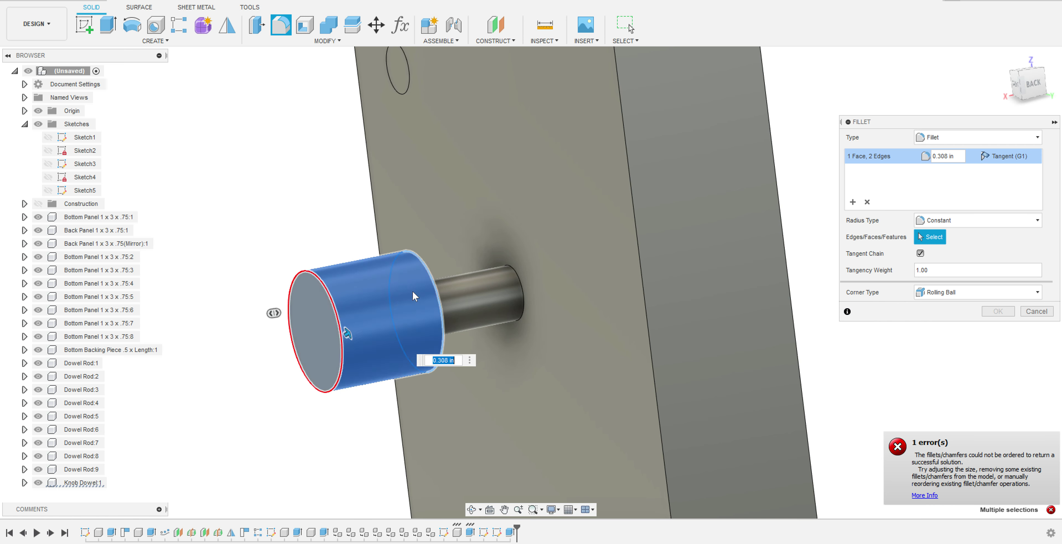
left_click(430, 275)
key("Escape")
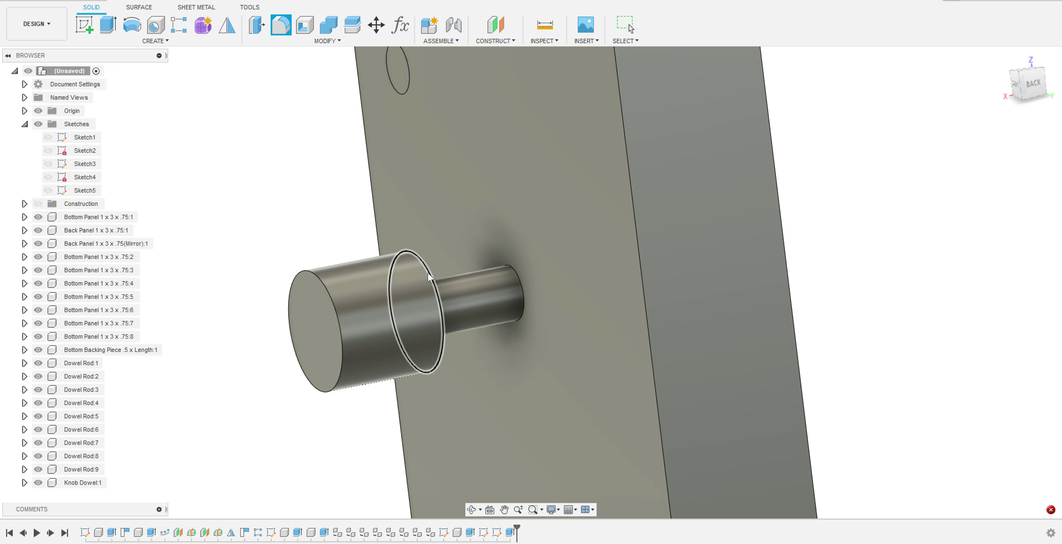
Fillet the knob's front and rear circular edges at 0.259 in radius
left_click(312, 31)
left_click(290, 31)
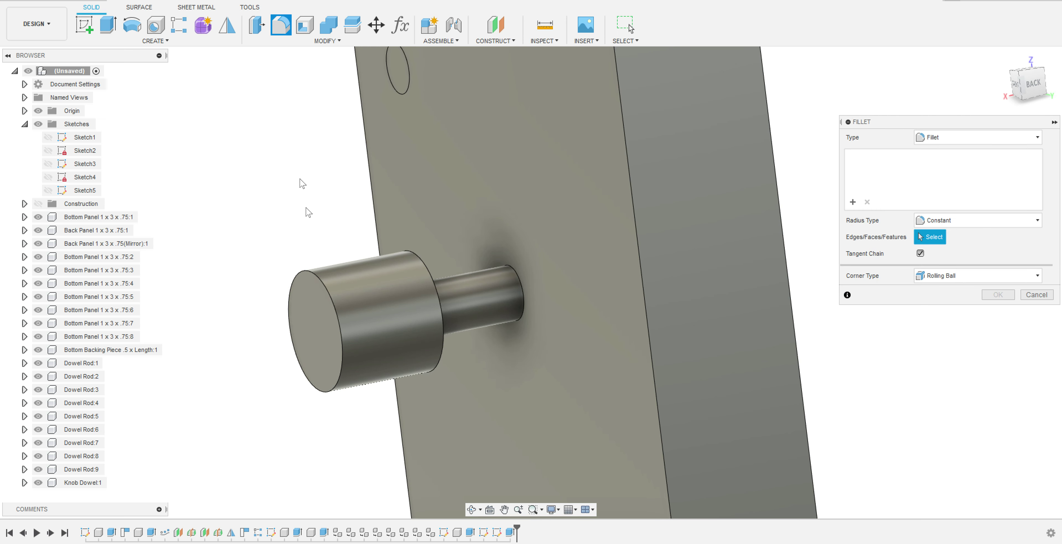
left_click(336, 296)
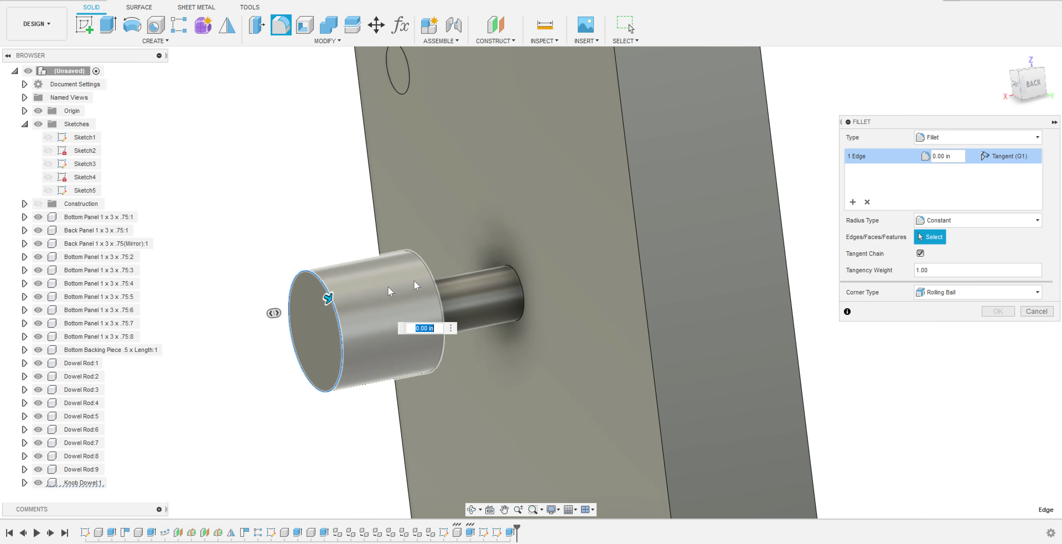
left_click(430, 273)
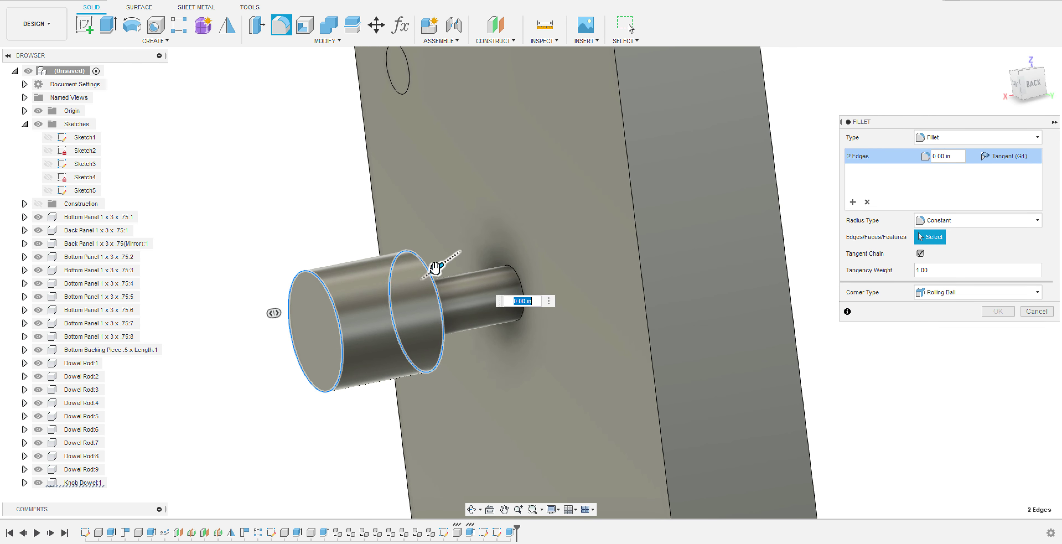
left_click_drag(430, 273, 417, 281)
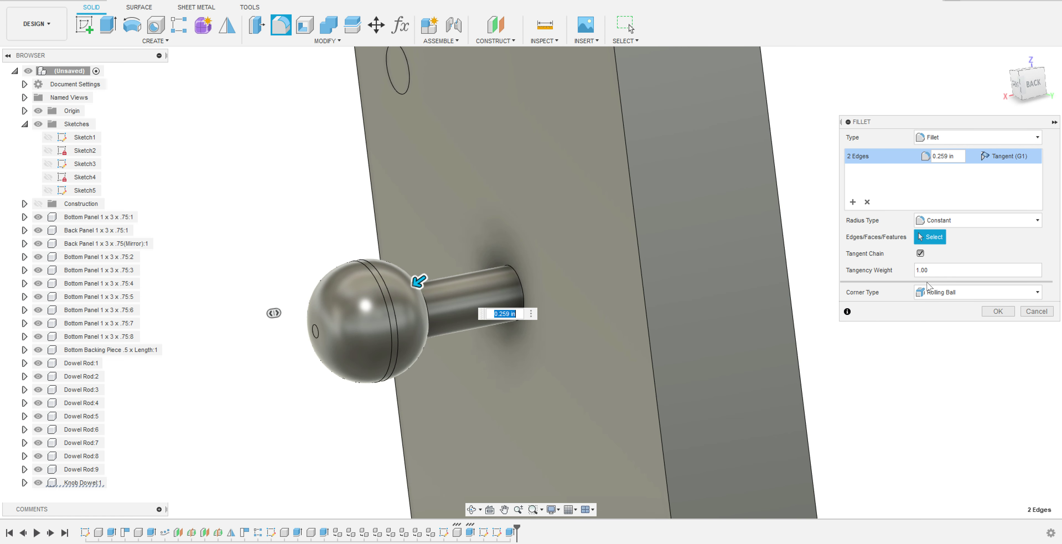
left_click(987, 315)
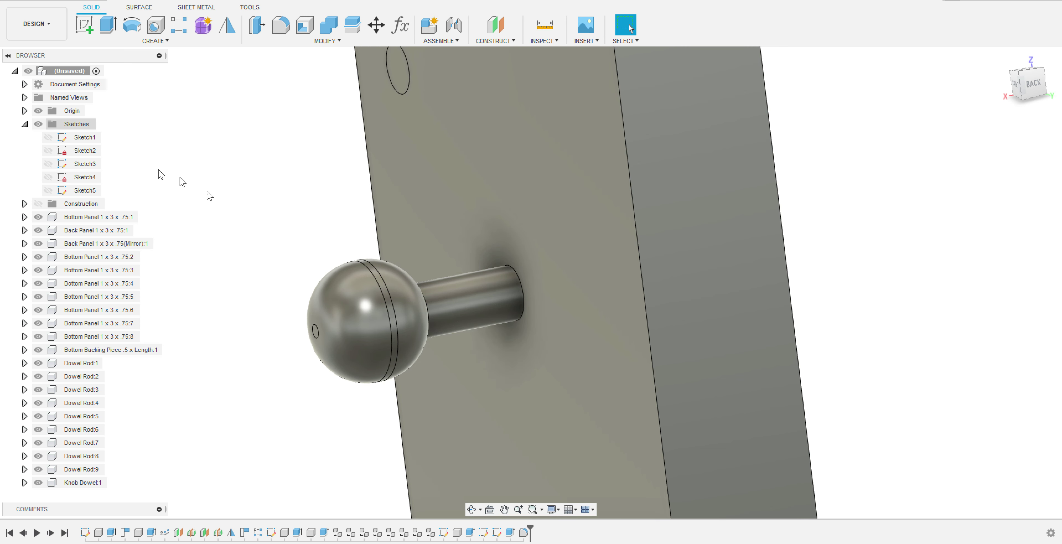
Return to the Home view of the whole rack, clear the knob face selection, and zoom in
left_click(365, 307)
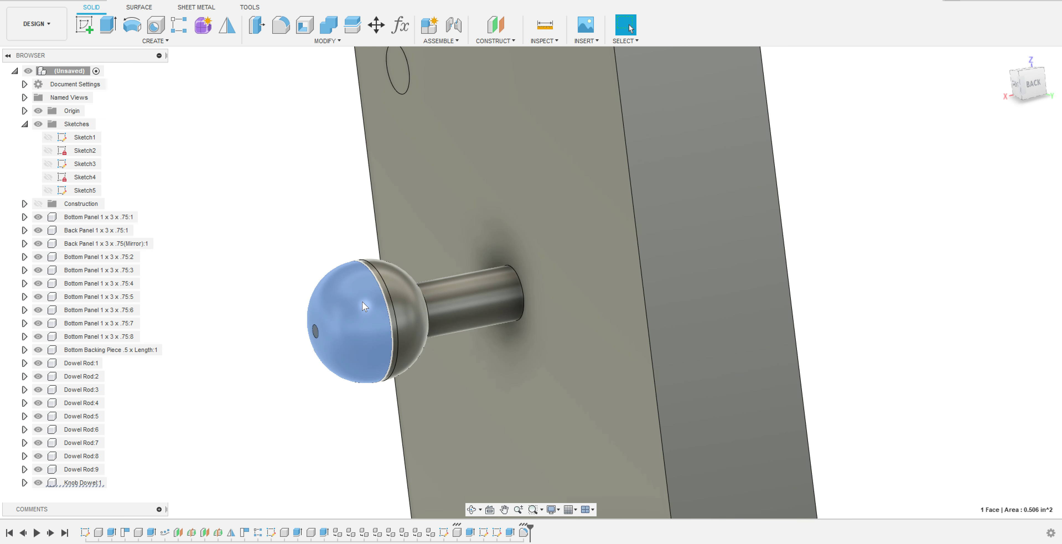
left_click(404, 308)
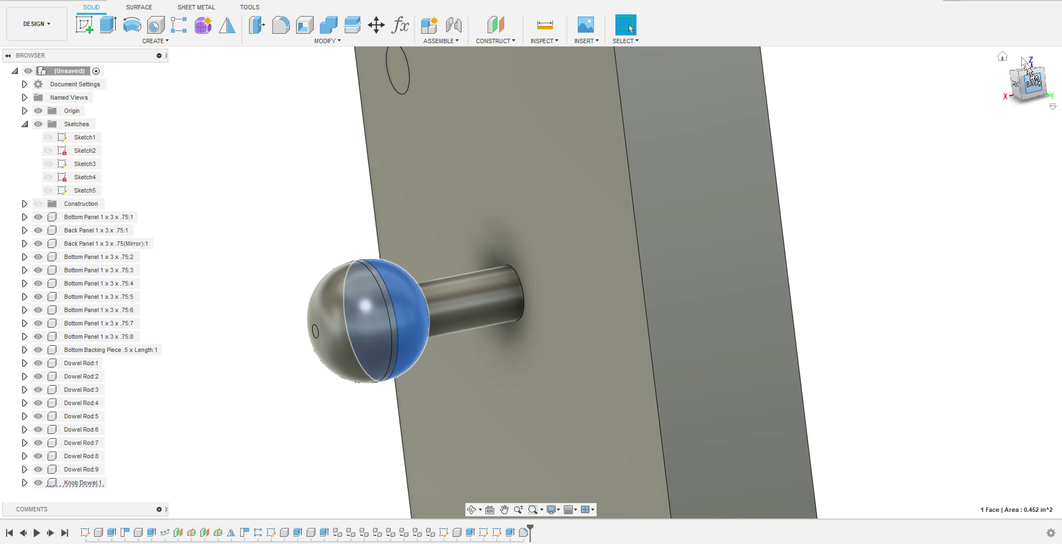
left_click(1002, 57)
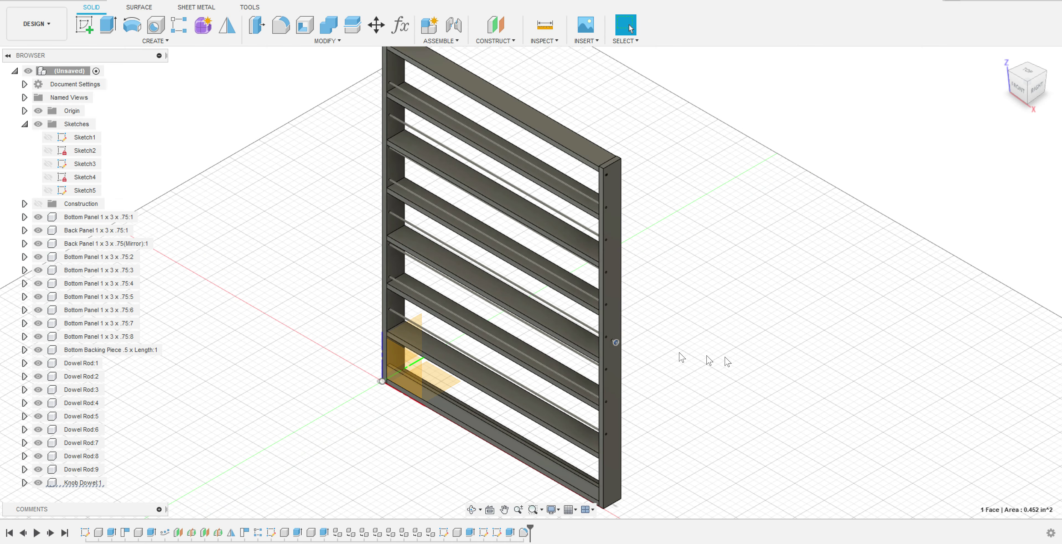
left_click(697, 382)
scroll(698, 378, "up", 5)
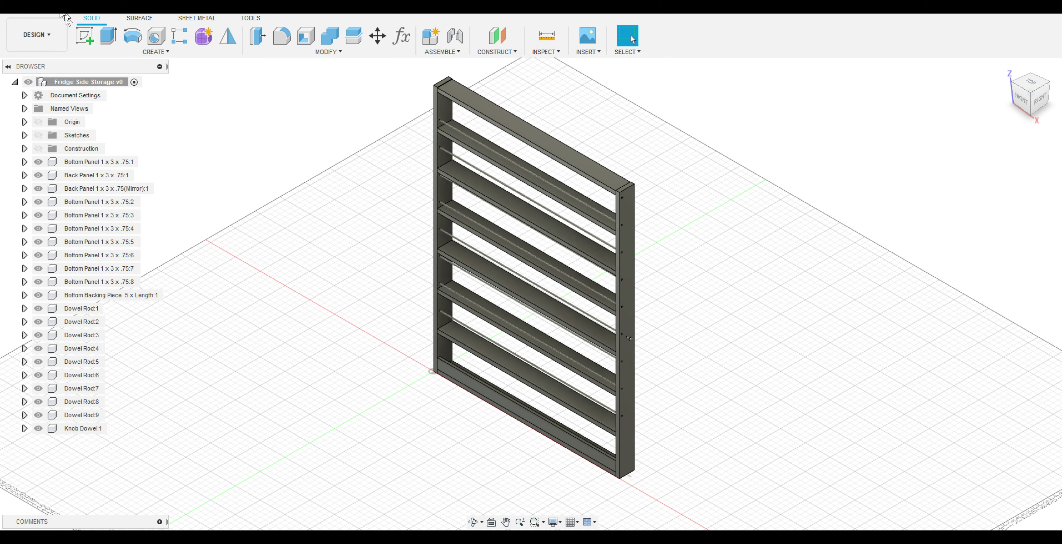
Insert the Caster Wheel Prop design from the Data Panel into the current rack design
left_click(9, 21)
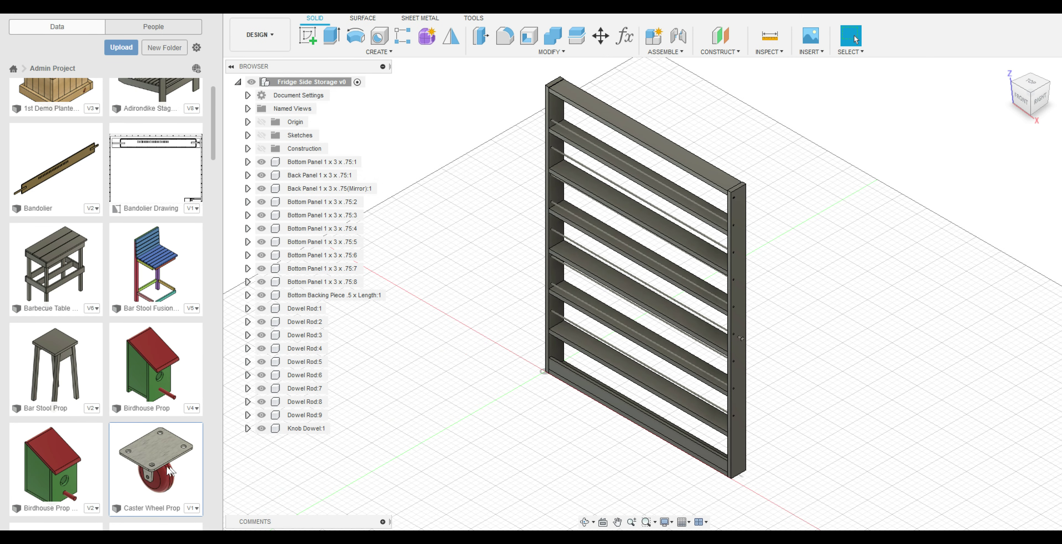
right_click(167, 470)
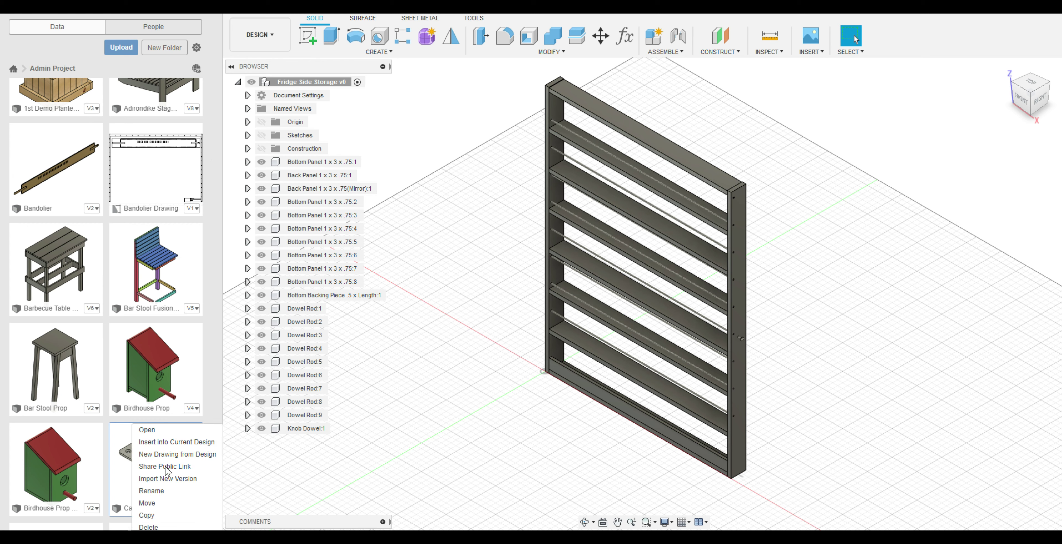
left_click(177, 443)
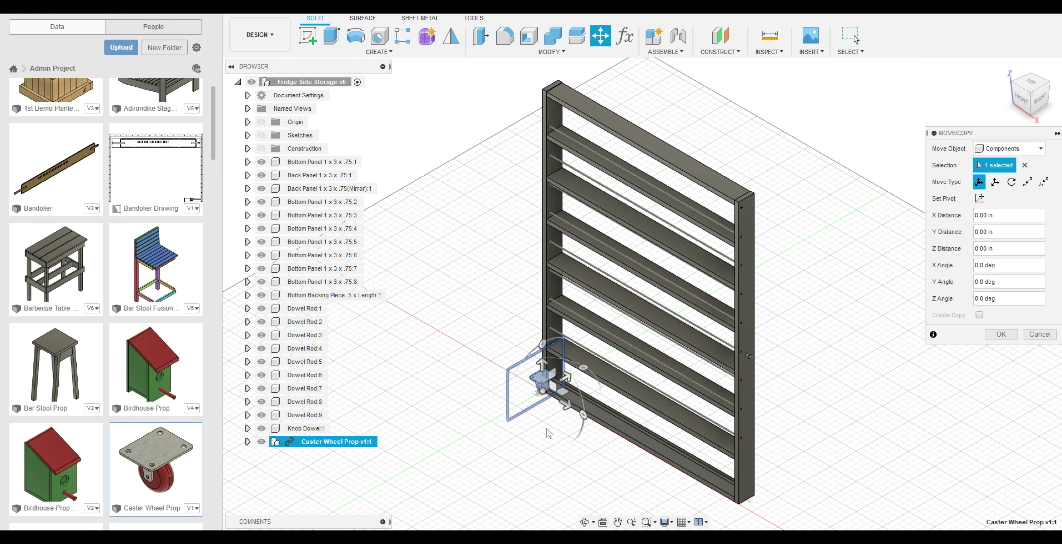
Move the Caster Wheel Prop down and sideways until it sits under the side panel's bottom corner
left_click_drag(540, 378, 541, 406)
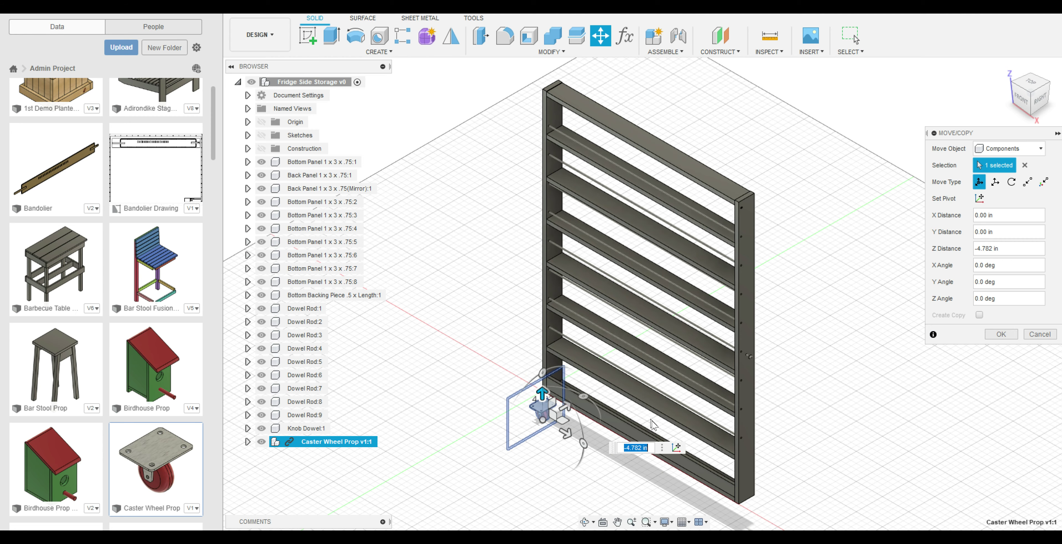
middle_click_drag(847, 441, 794, 394, "shift")
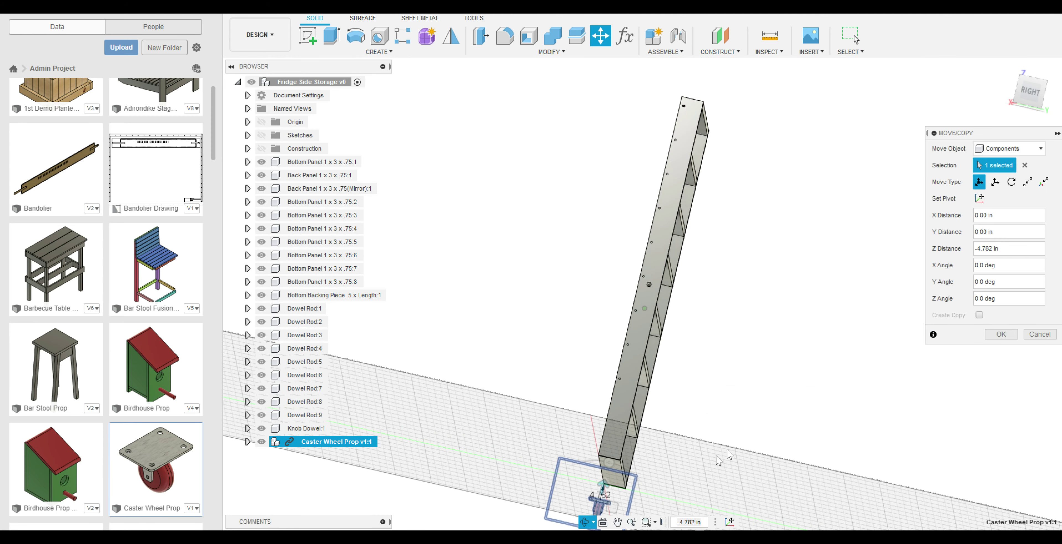
middle_click_drag(697, 410, 697, 372)
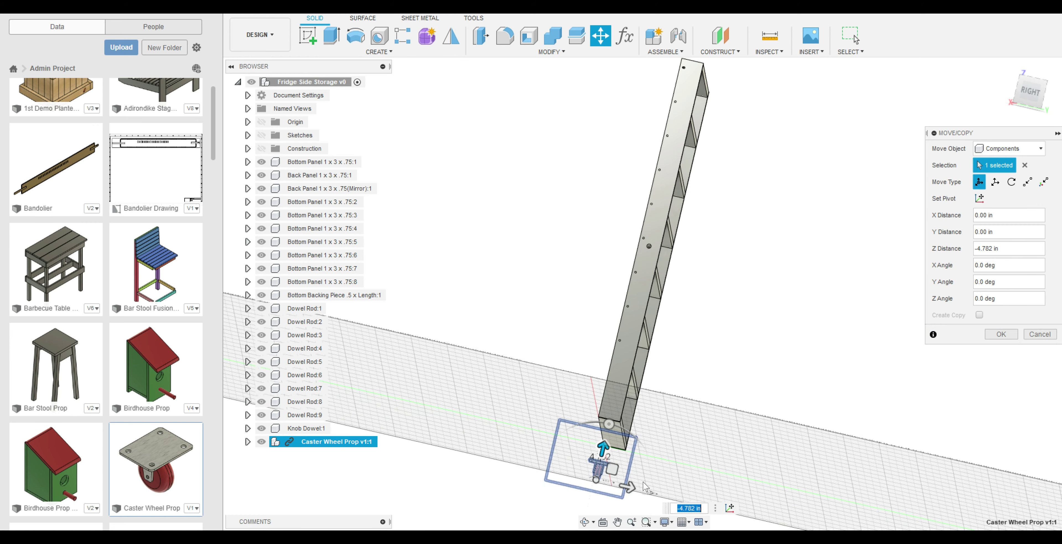
left_click_drag(630, 486, 637, 489)
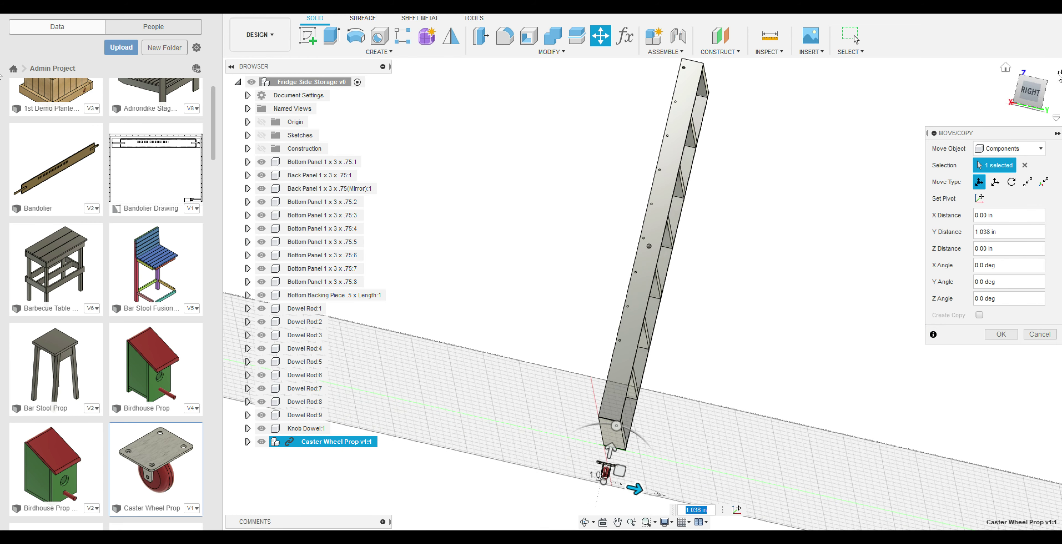
left_click(1029, 99)
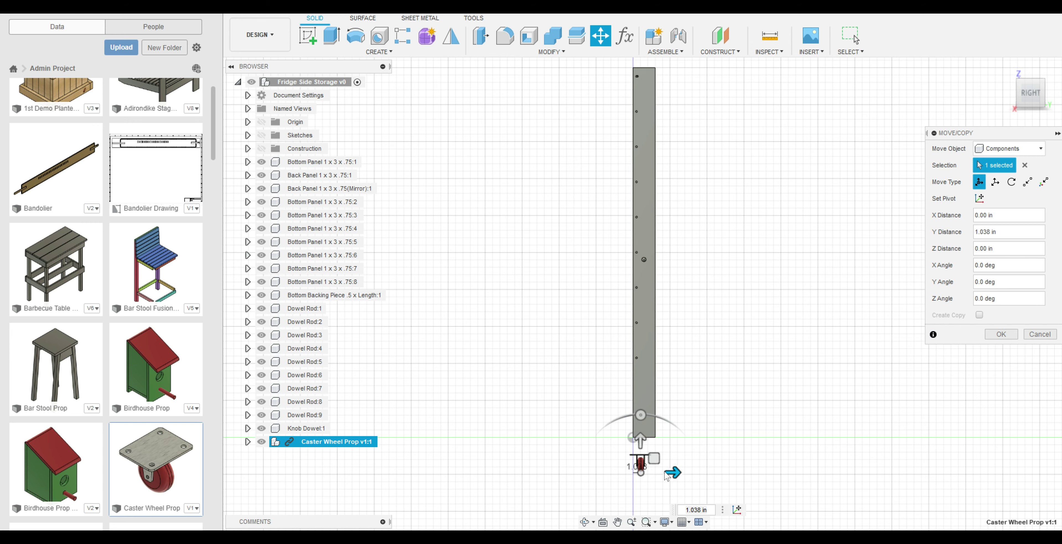
left_click_drag(676, 474, 682, 476)
left_click_drag(643, 441, 643, 437)
scroll(646, 442, "up", 2)
scroll(646, 442, "up", 3)
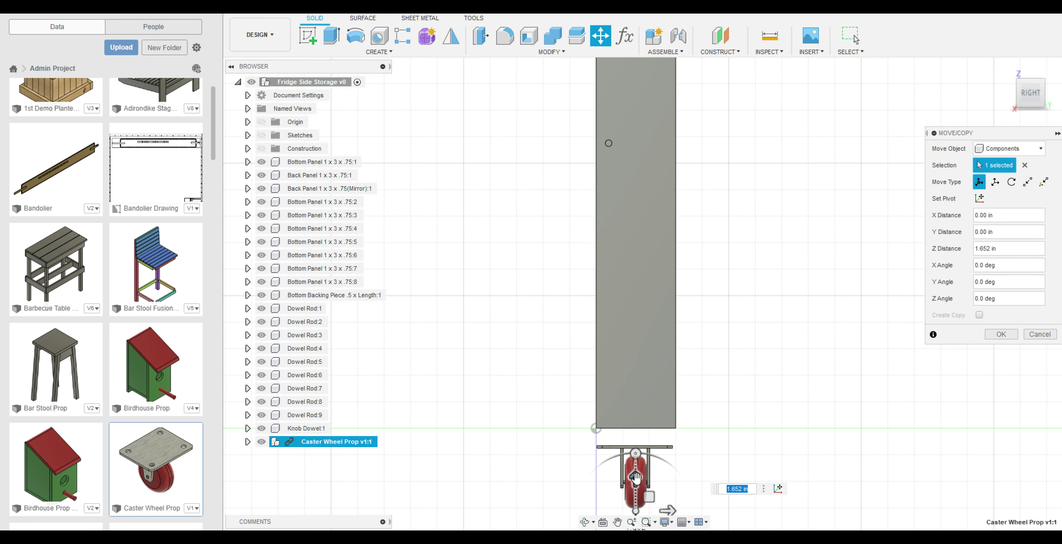
left_click_drag(636, 478, 636, 462)
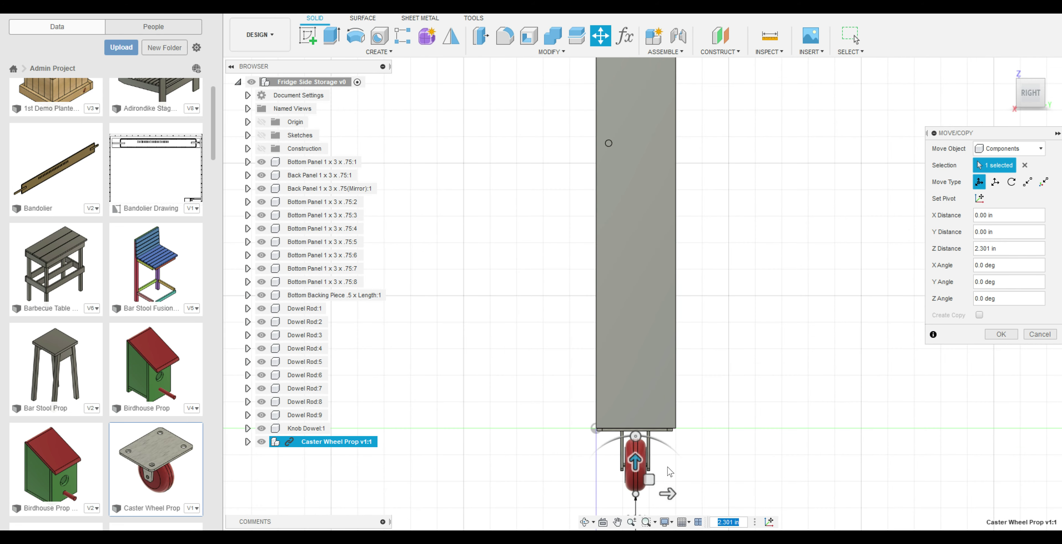
key("Return")
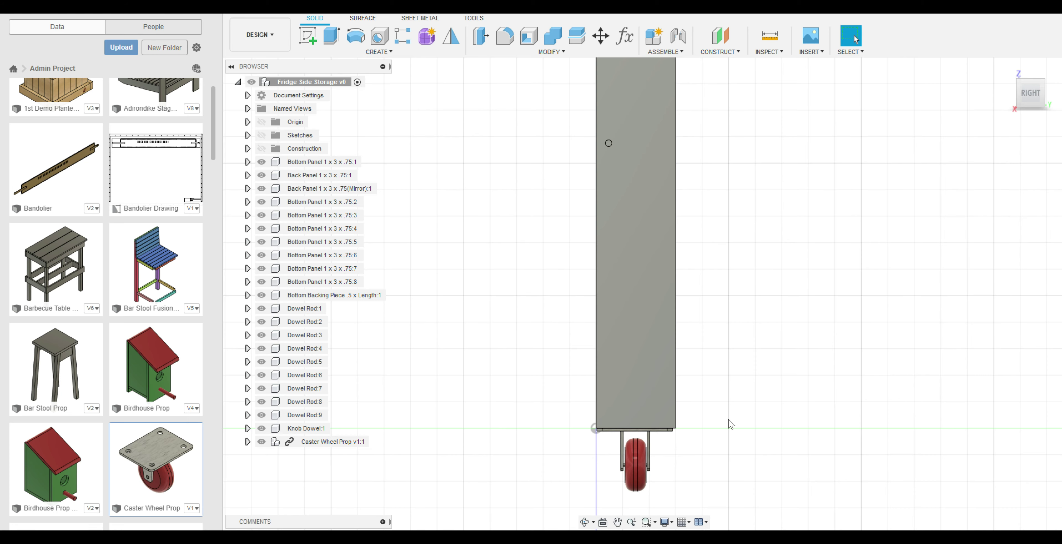
mouse_move(713, 382)
middle_mouse_down("shift")
mouse_move(729, 373)
mouse_move(718, 370)
middle_mouse_up("shift")
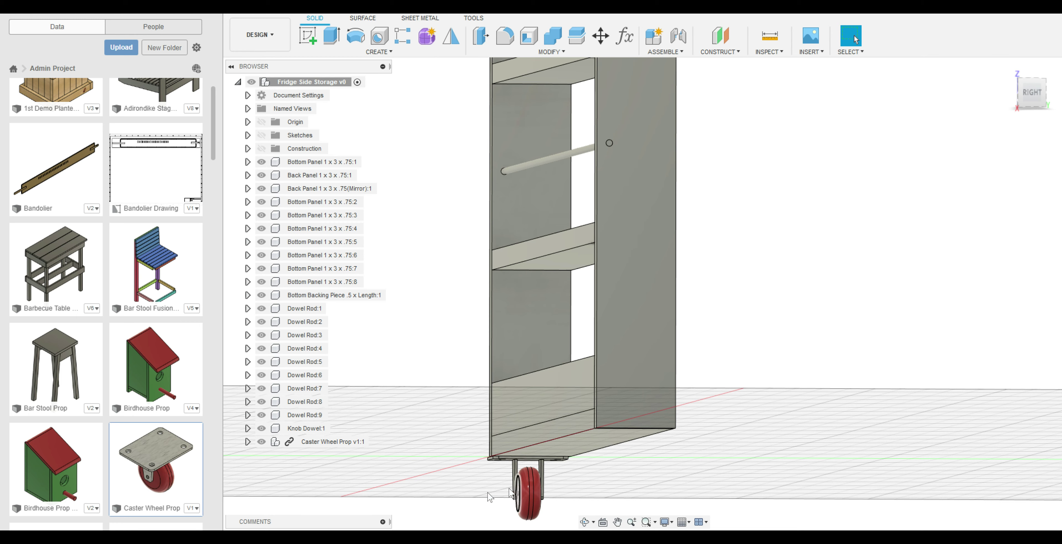
Insert a second Caster Wheel Prop and lift it up under the side panel
right_click(185, 463)
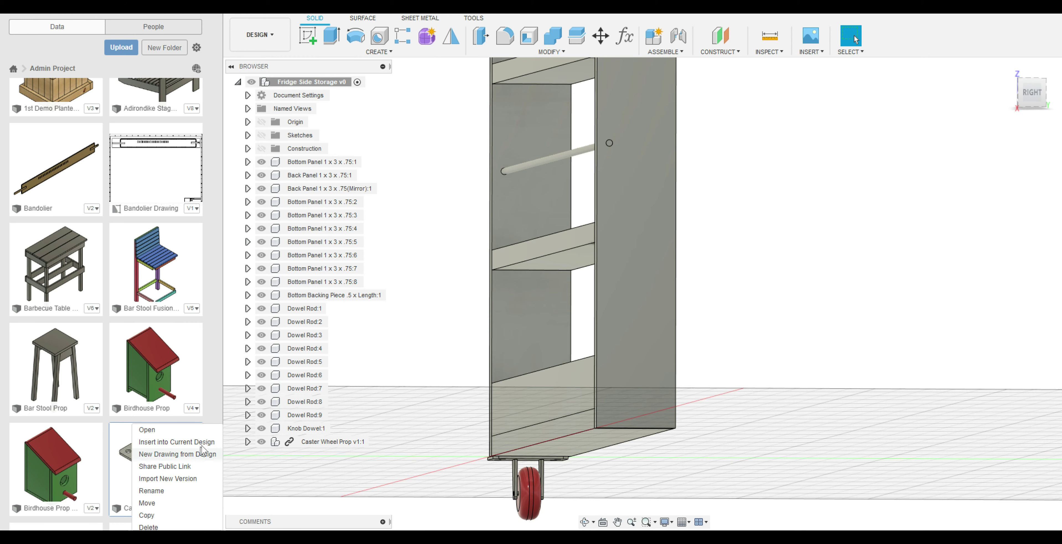
left_click(177, 441)
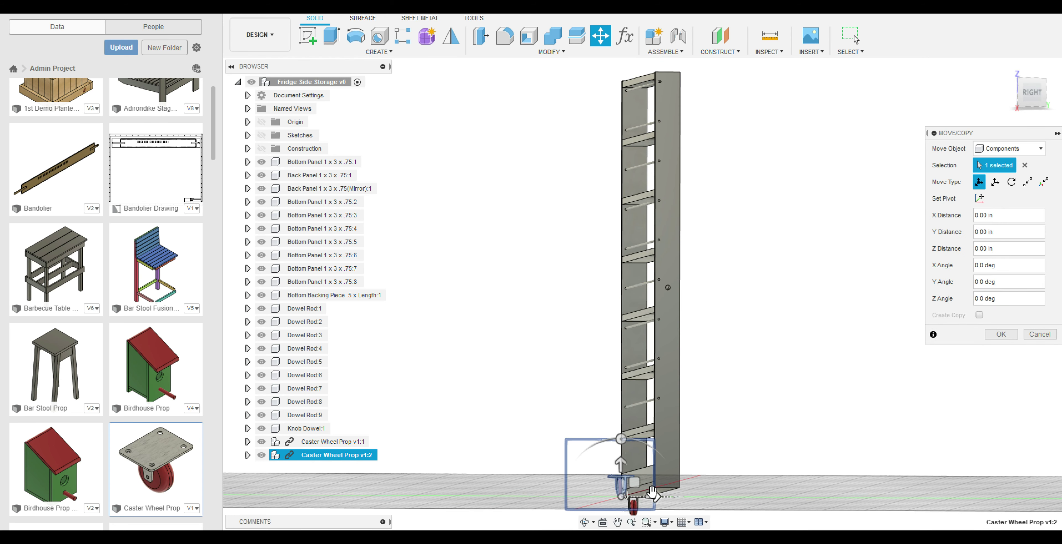
left_click_drag(653, 494, 753, 497)
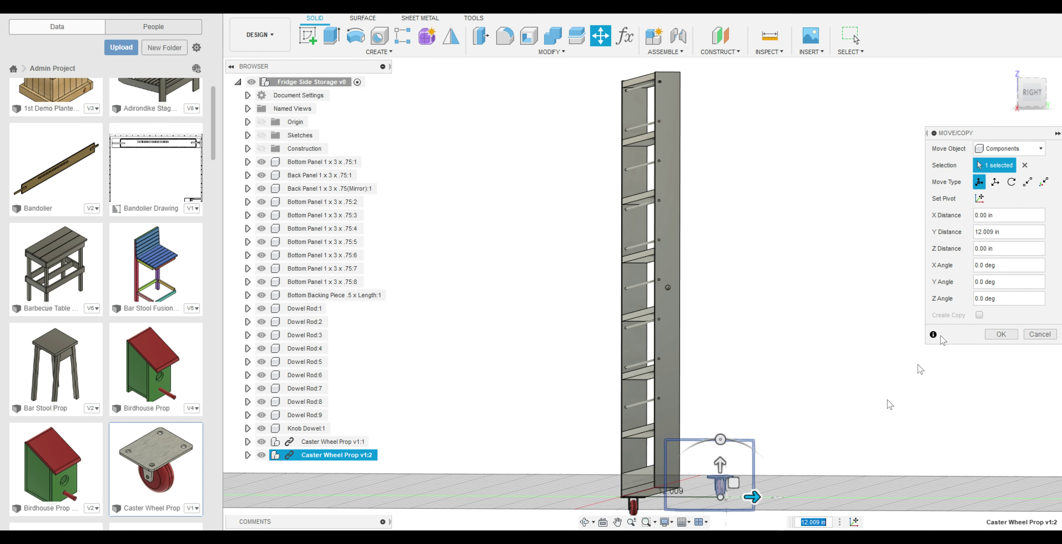
left_click(1032, 92)
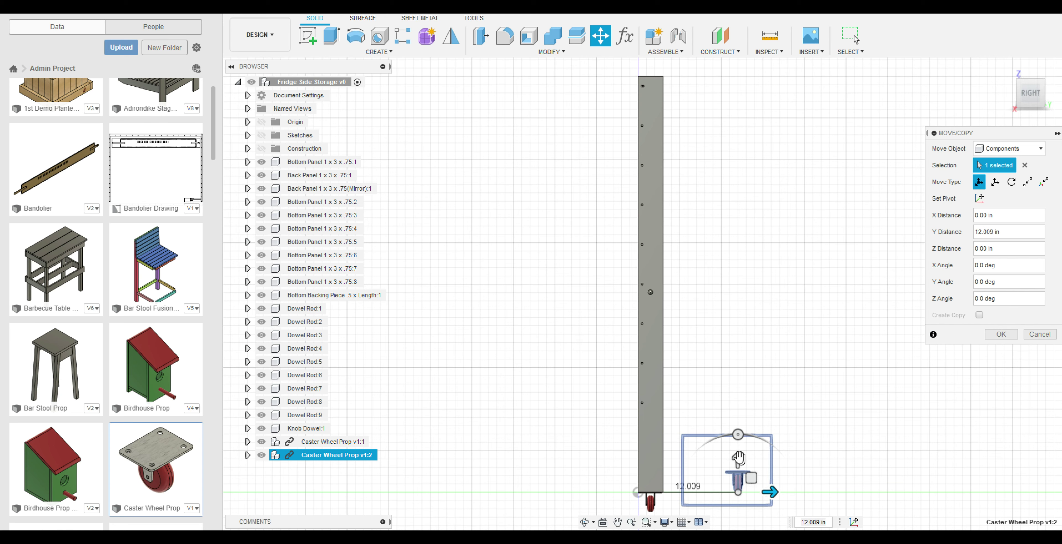
left_click_drag(738, 457, 690, 479)
left_click_drag(773, 512, 683, 512)
scroll(622, 451, "up", 5)
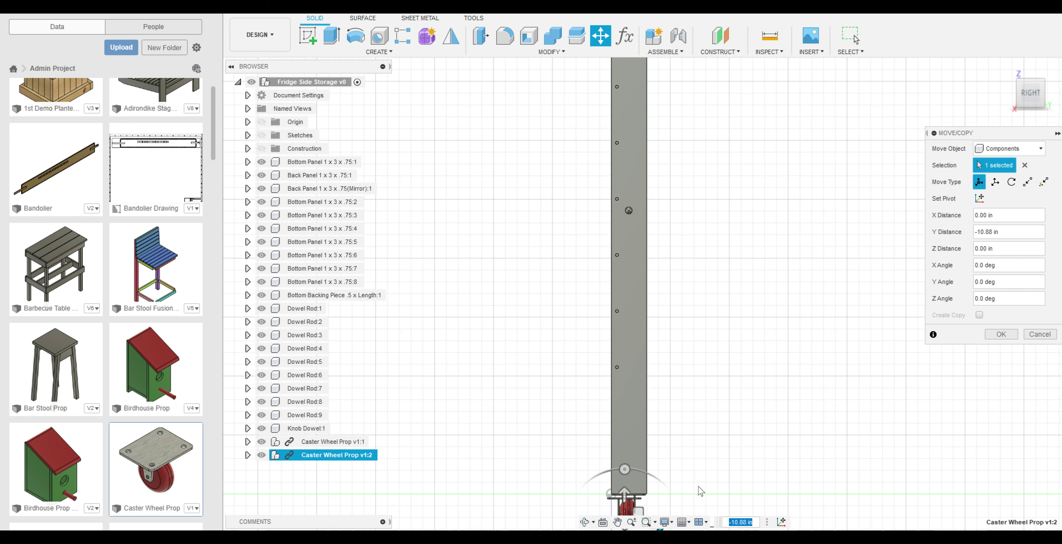
scroll(618, 440, "up", 4)
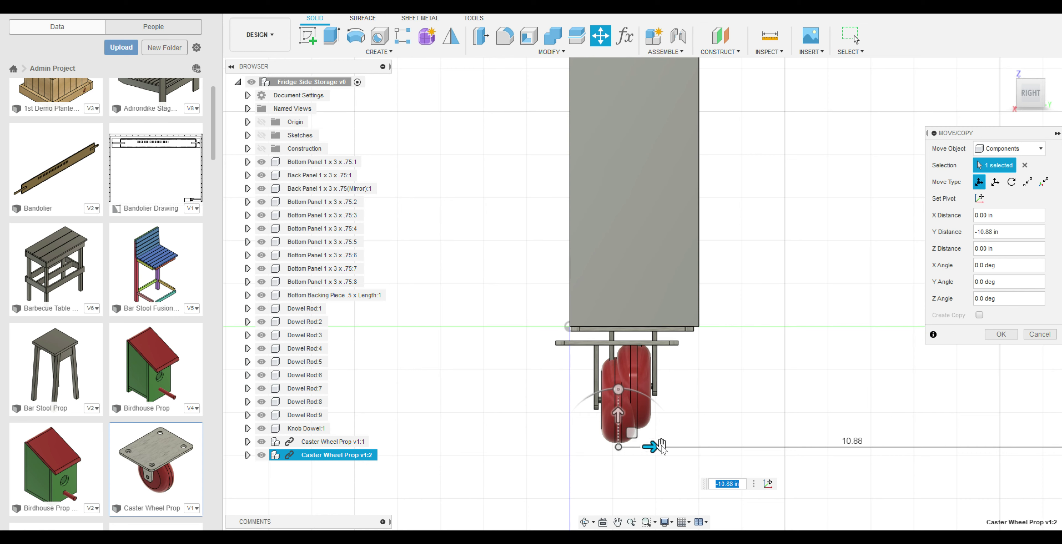
left_click_drag(651, 446, 670, 447)
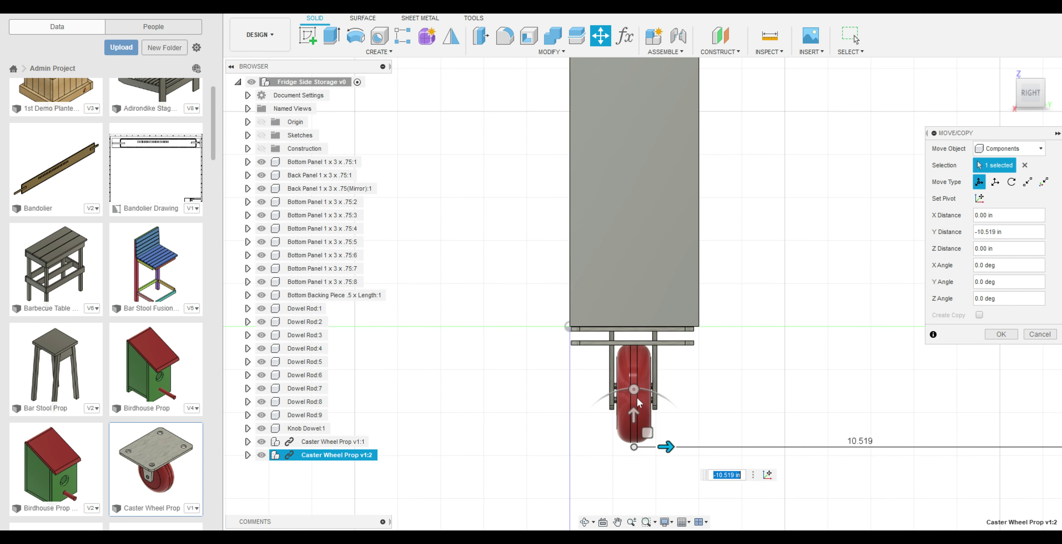
left_click_drag(636, 416, 636, 402)
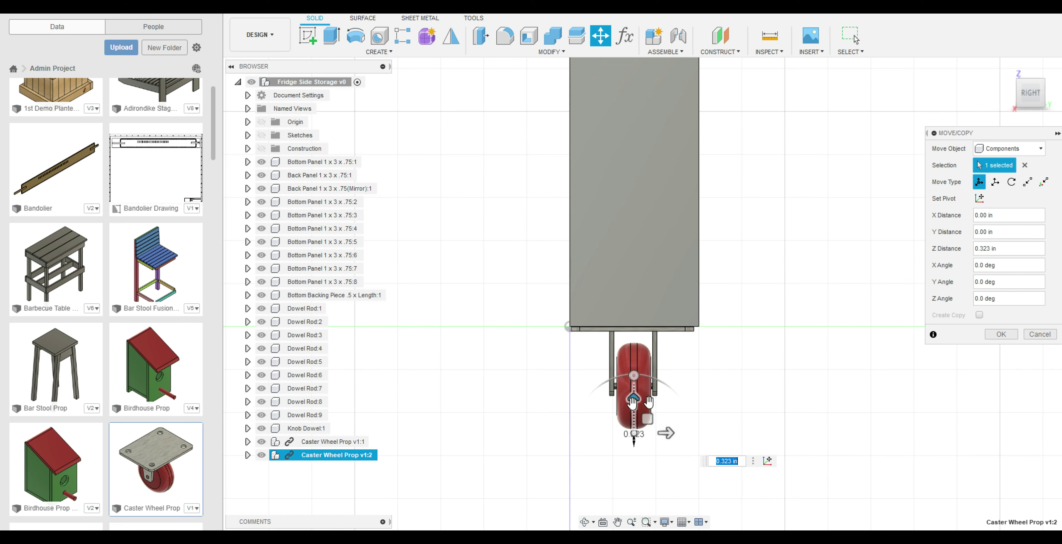
In the front view, move the second caster 34.799 in along X to the rack's opposite bottom corner
middle_click_drag(846, 237, 907, 186, "shift")
left_click(1022, 97)
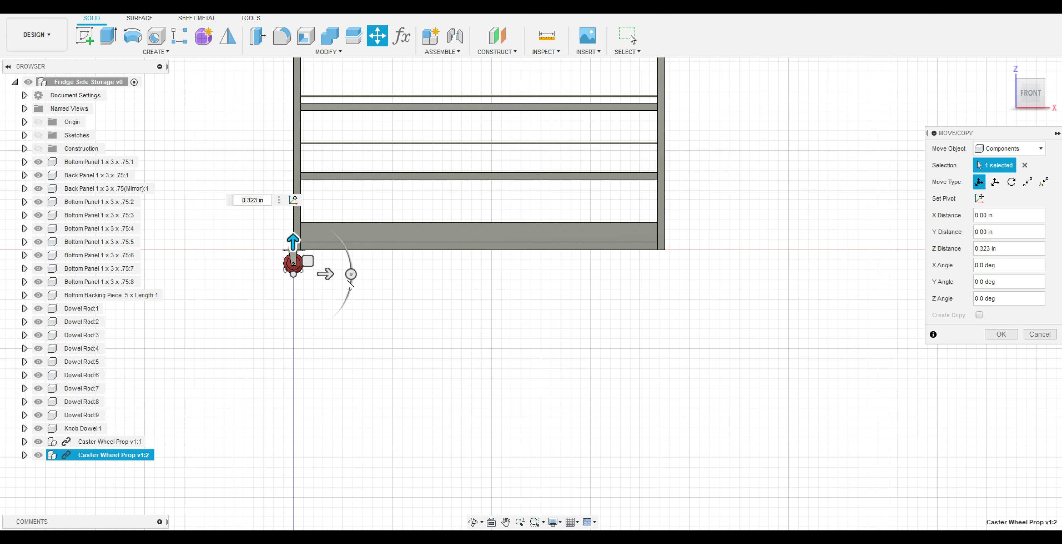
left_click_drag(326, 274, 674, 260)
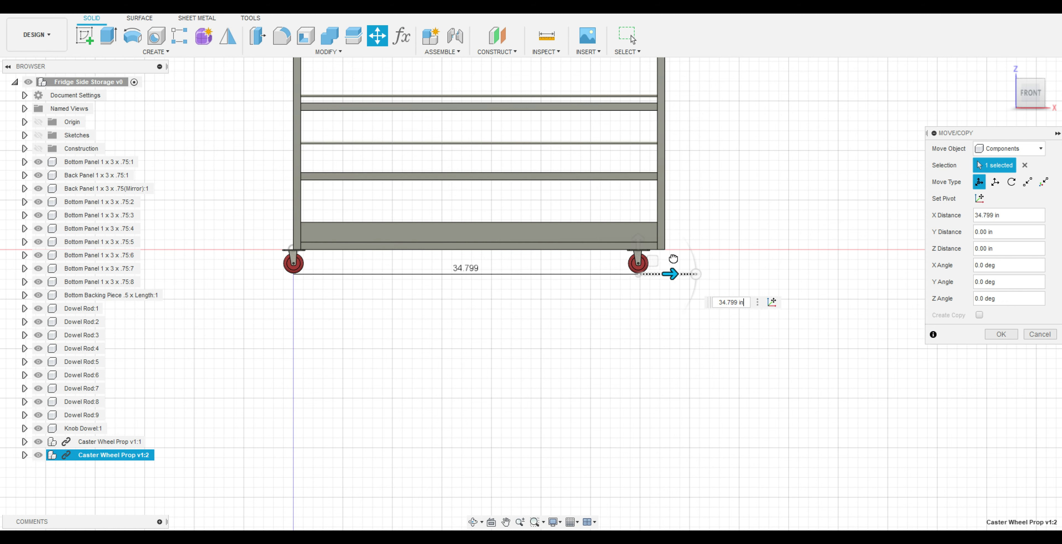
key("Return")
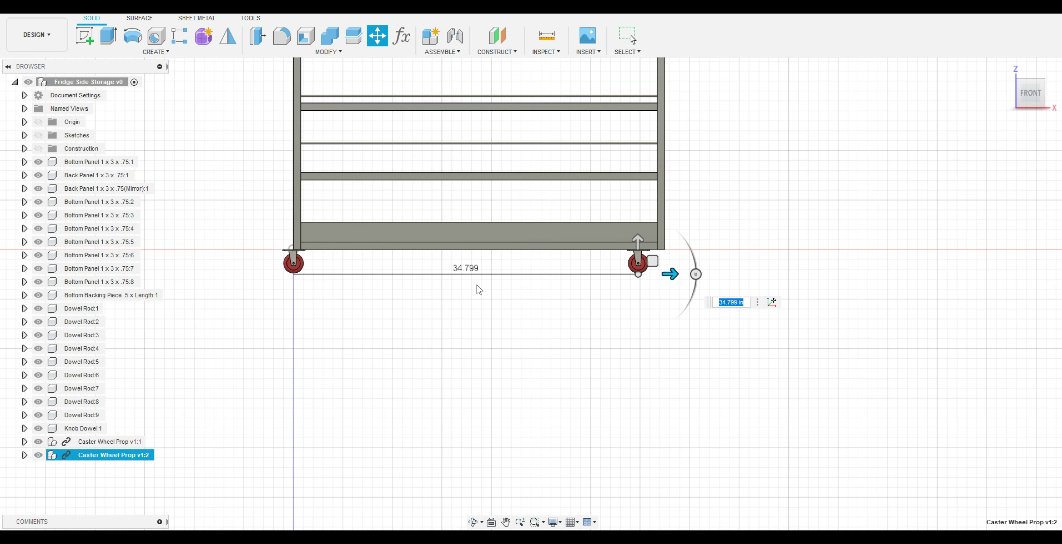
left_click(138, 442)
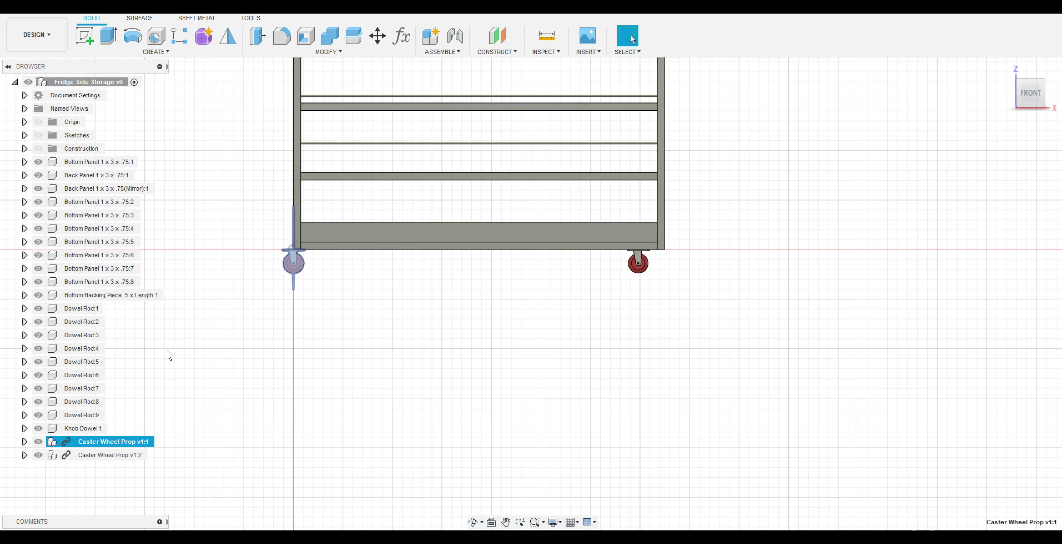
Paste a copy of the caster and move it 2.466 in to the right
key("ctrl+c")
key("ctrl+v")
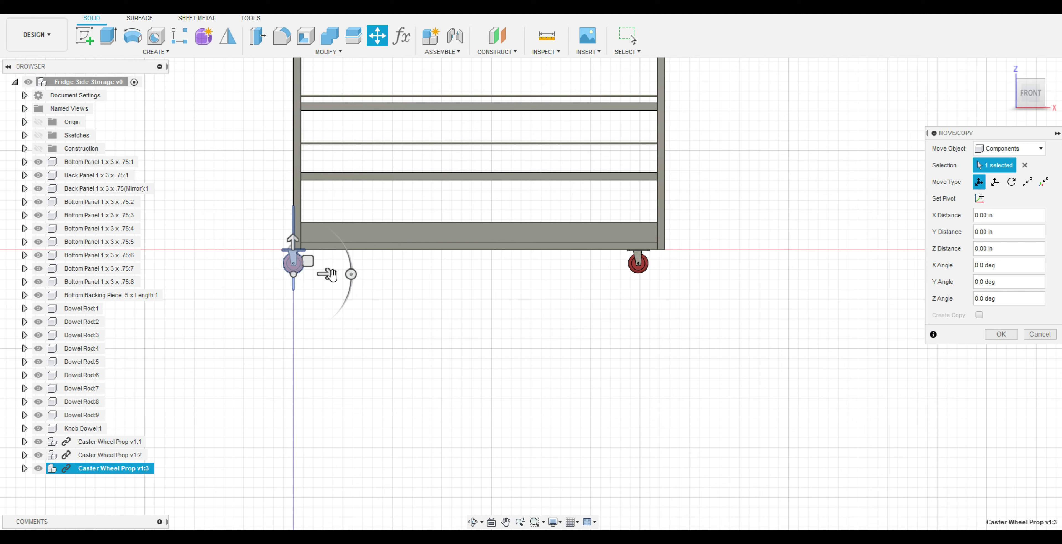
left_click_drag(332, 273, 357, 274)
key("Return")
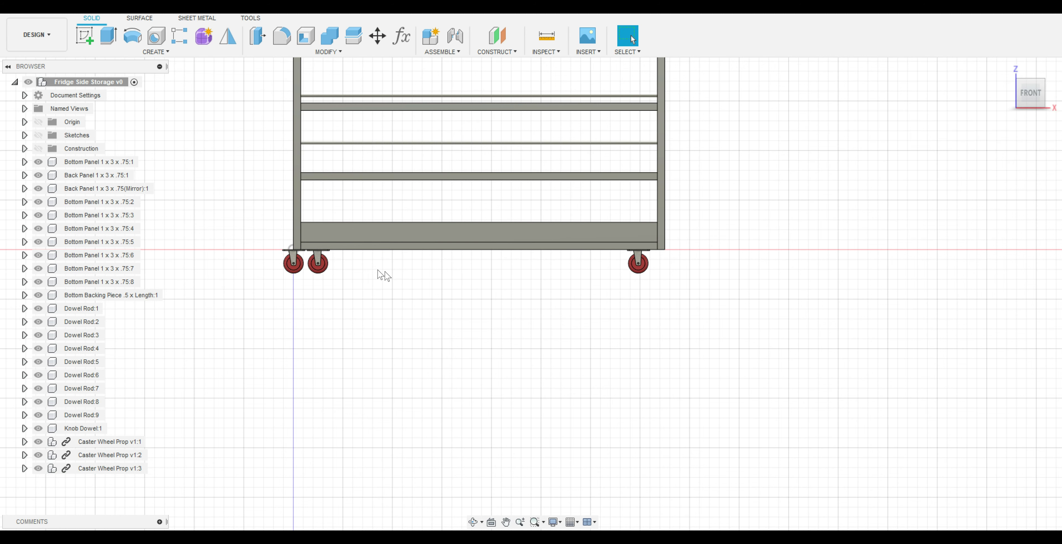
Delete the original left caster, Caster Wheel Prop v1:1
left_click(136, 442)
right_click(136, 441)
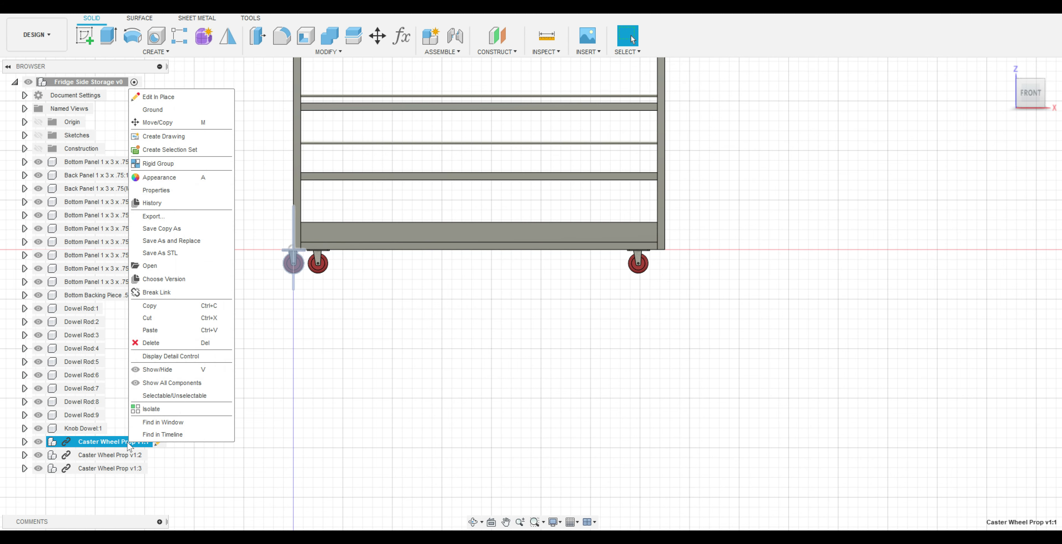
left_click(176, 343)
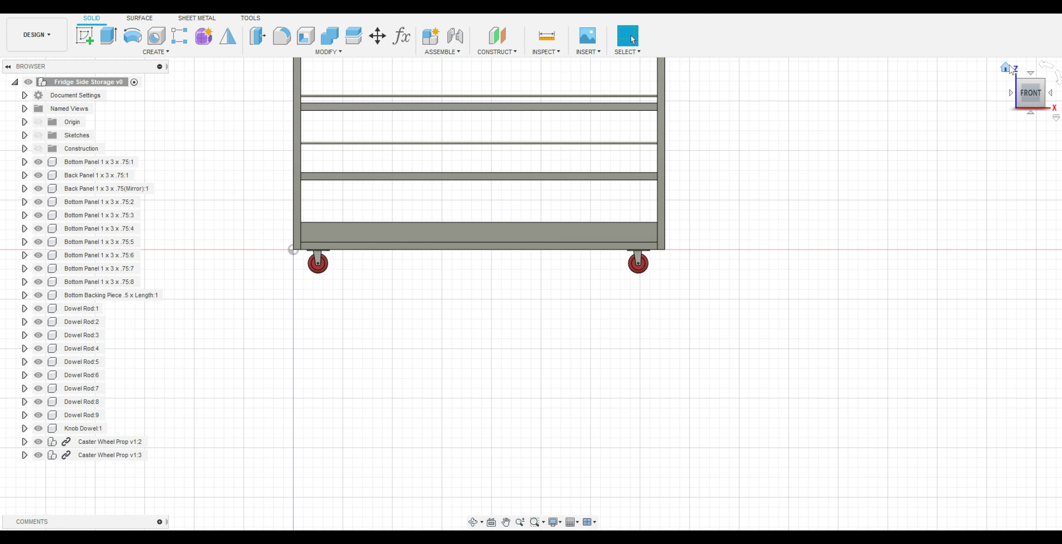
Return to the Home view and switch off the layout grid
left_click(8, 66)
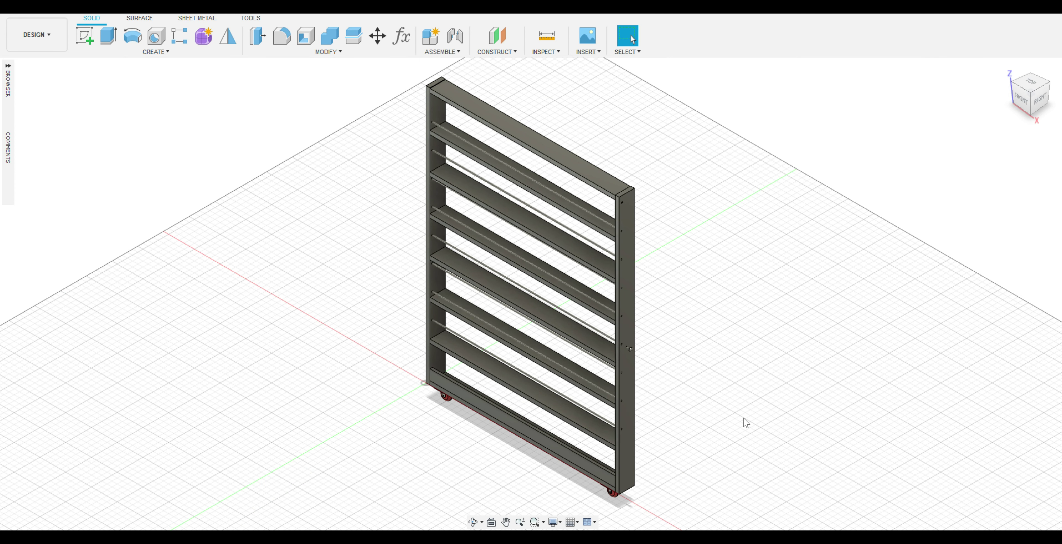
left_click(573, 522)
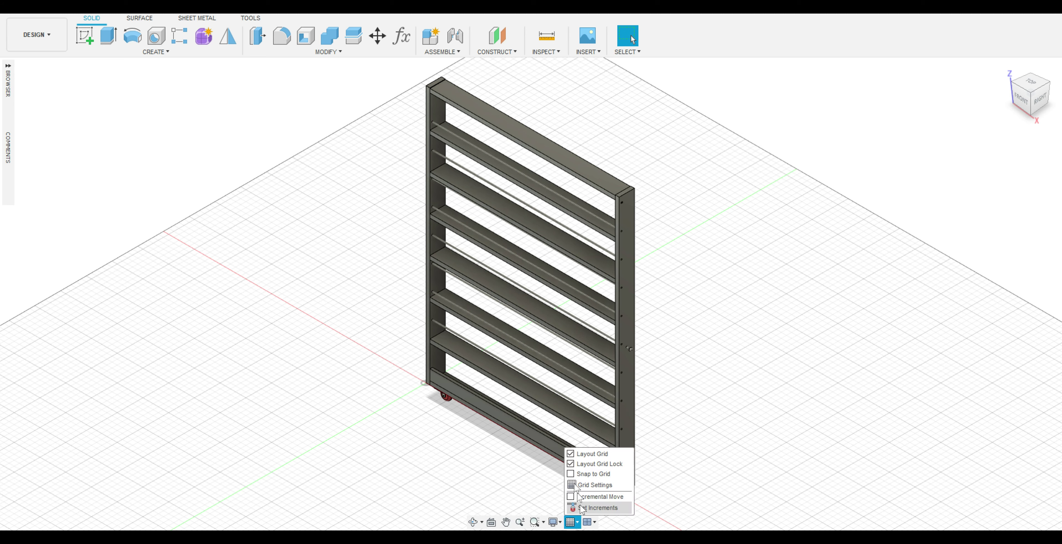
left_click(579, 455)
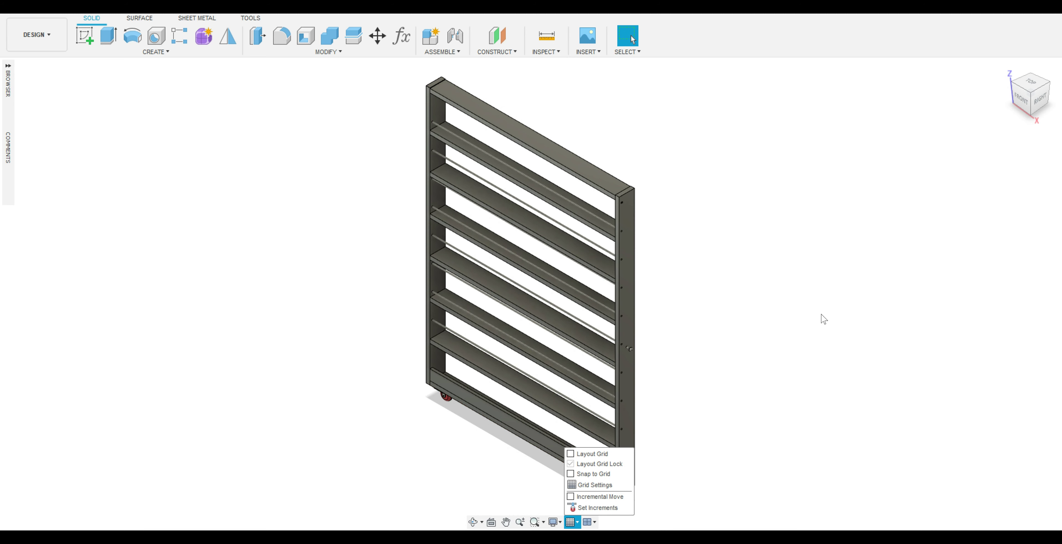
left_click(774, 486)
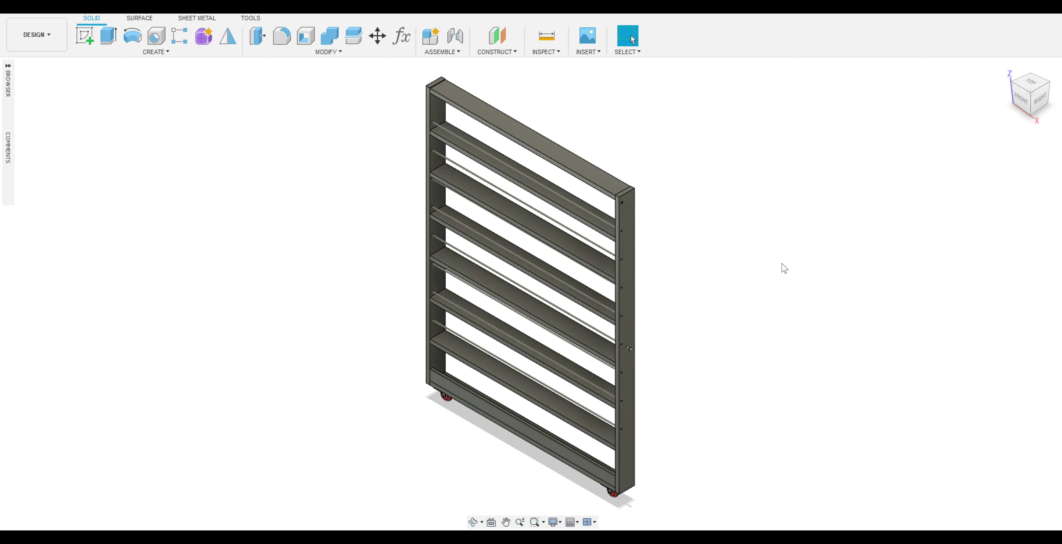
key("a")
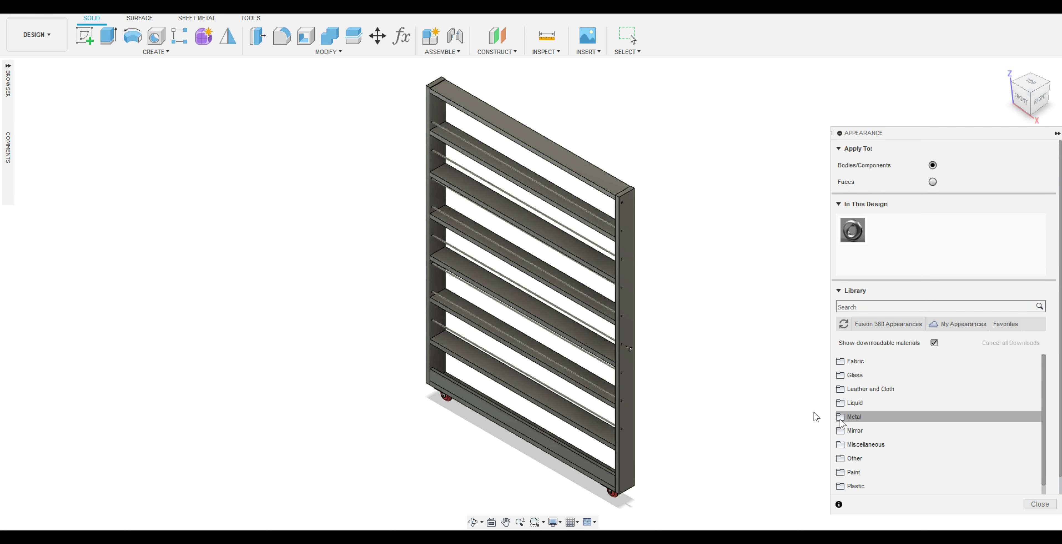
Apply Paint - Enamel Glossy (White) from Paint > Glossy to both uprights and the shelves
left_click(873, 474)
scroll(870, 453, "down", 2)
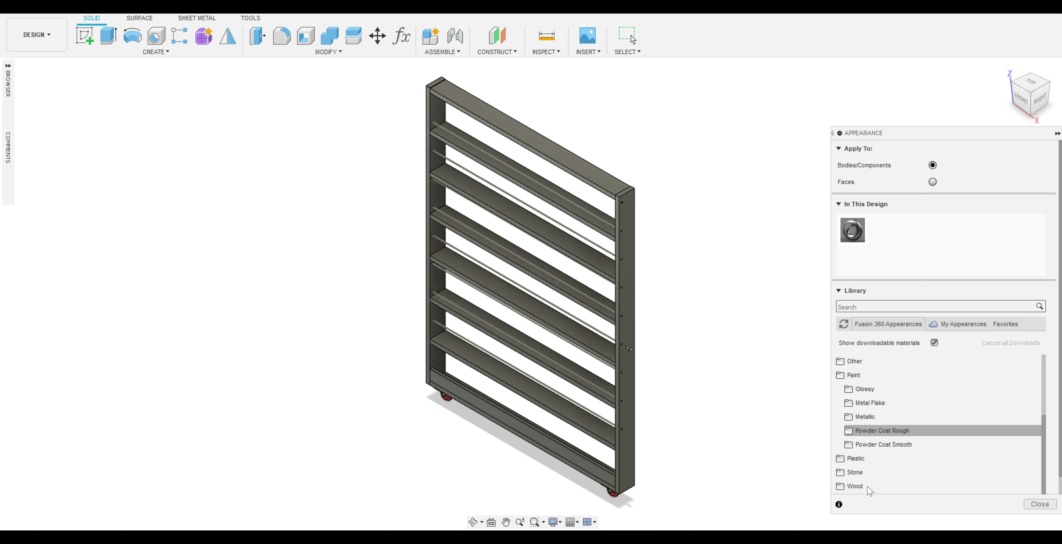
left_click(863, 390)
scroll(882, 435, "down", 3)
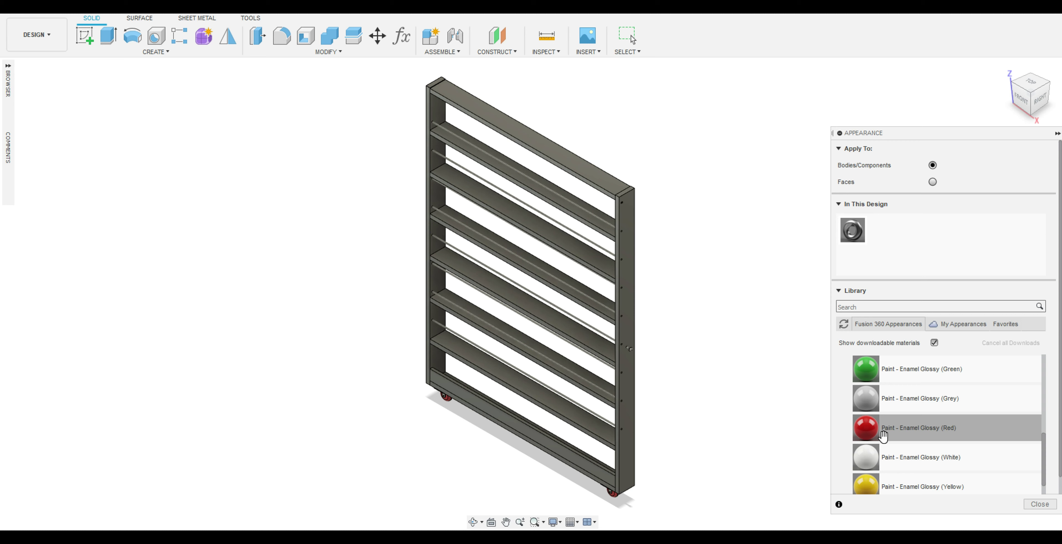
scroll(883, 448, "down", 2)
scroll(883, 449, "up", 2)
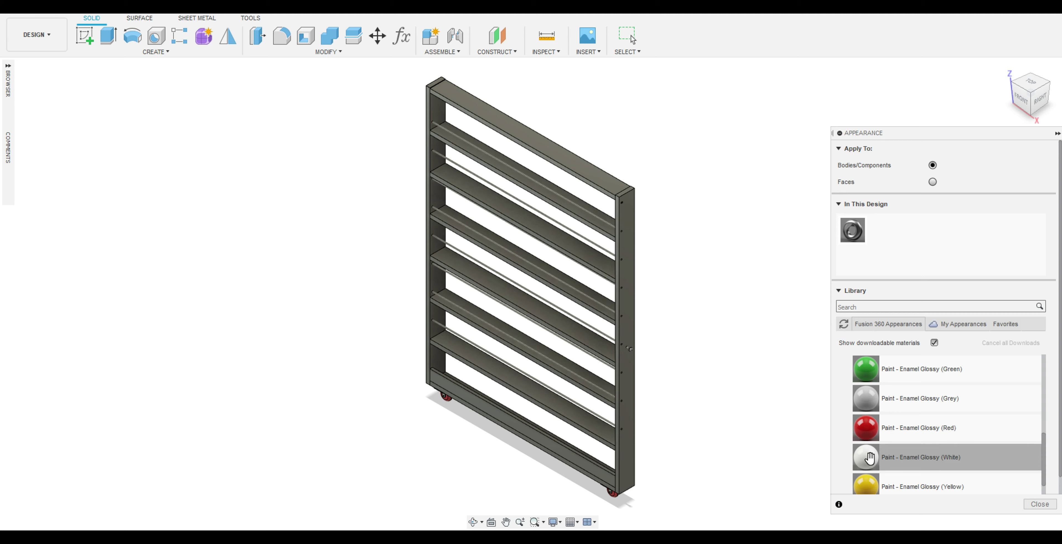
mouse_move(869, 451)
left_mouse_down()
mouse_move(842, 455)
mouse_move(628, 355)
mouse_move(629, 326)
left_mouse_up()
mouse_move(866, 456)
left_mouse_down()
mouse_move(738, 390)
mouse_move(440, 120)
left_mouse_up()
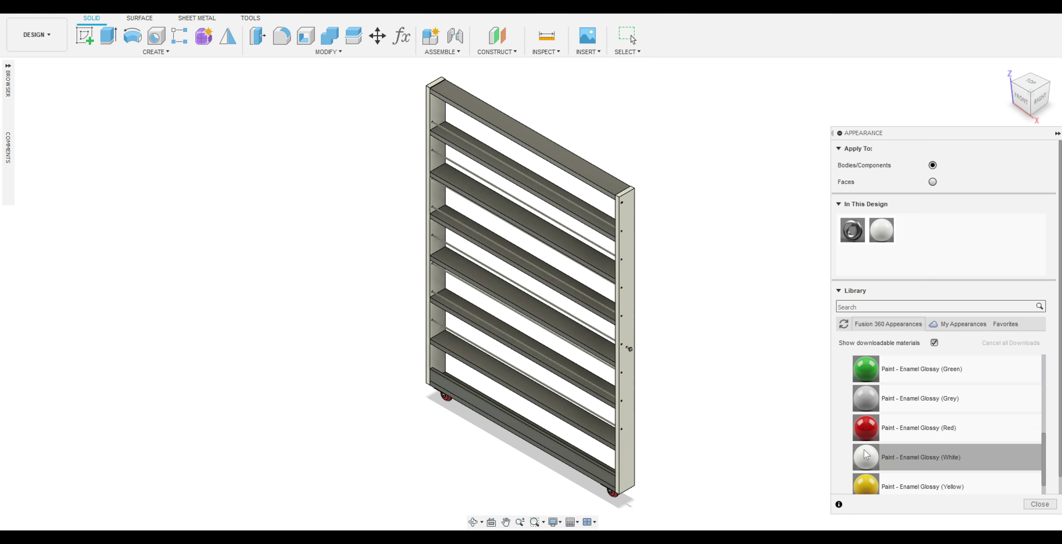
mouse_move(867, 455)
left_mouse_down()
mouse_move(719, 278)
mouse_move(603, 186)
left_mouse_up()
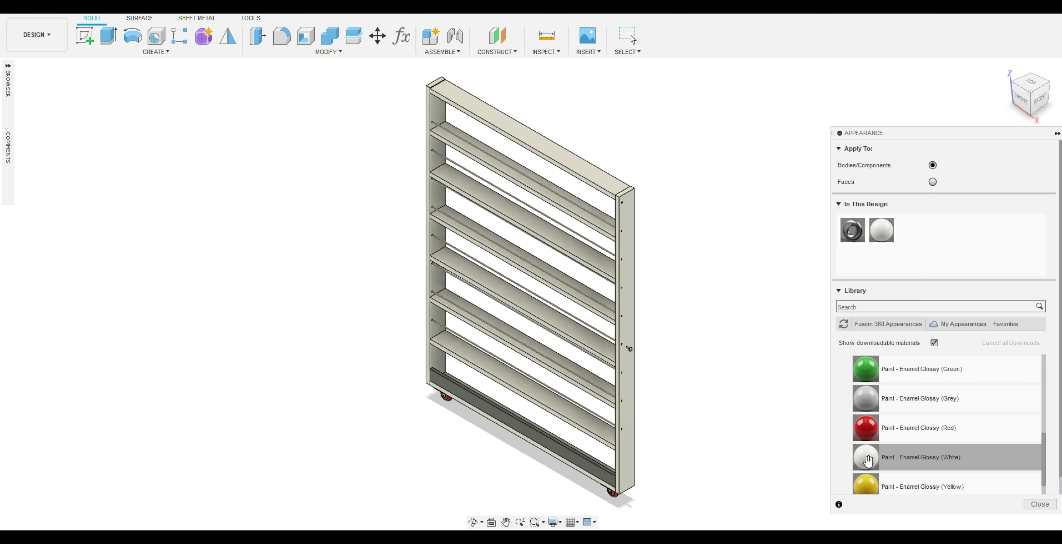
left_click_drag(868, 457, 597, 475)
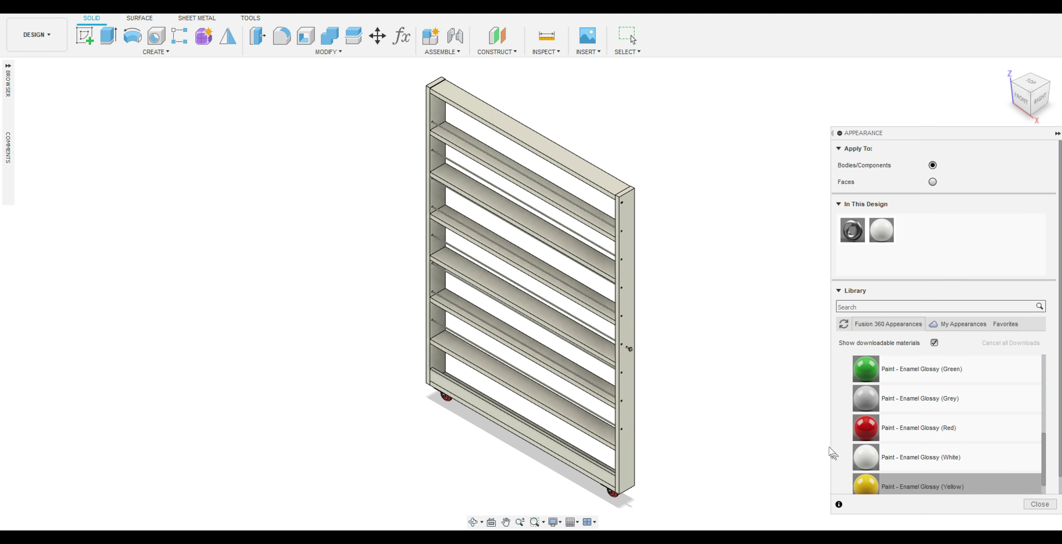
Apply Paint - Enamel Glossy (Red) to the dowel rods
scroll(885, 433, "down", 3)
scroll(887, 437, "up", 2)
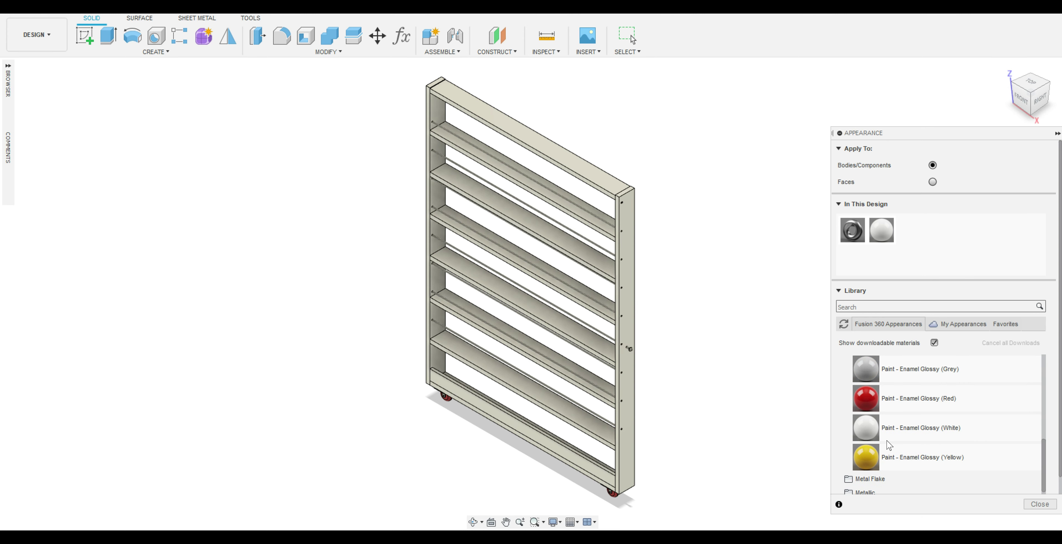
left_click_drag(863, 398, 539, 382)
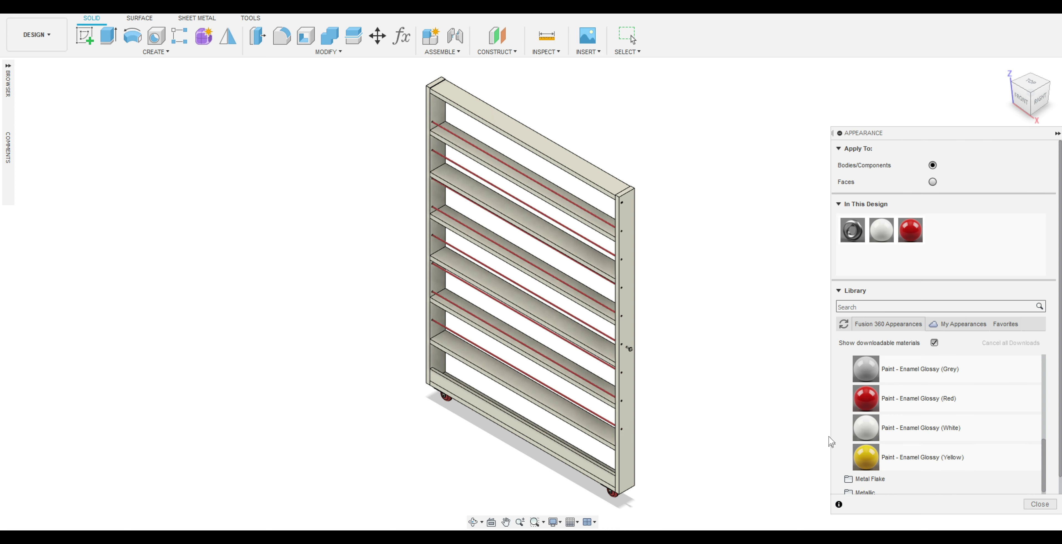
Apply Paint - Enamel Glossy (Red) to the knob dowel on the side panel
scroll(636, 300, "up", 5)
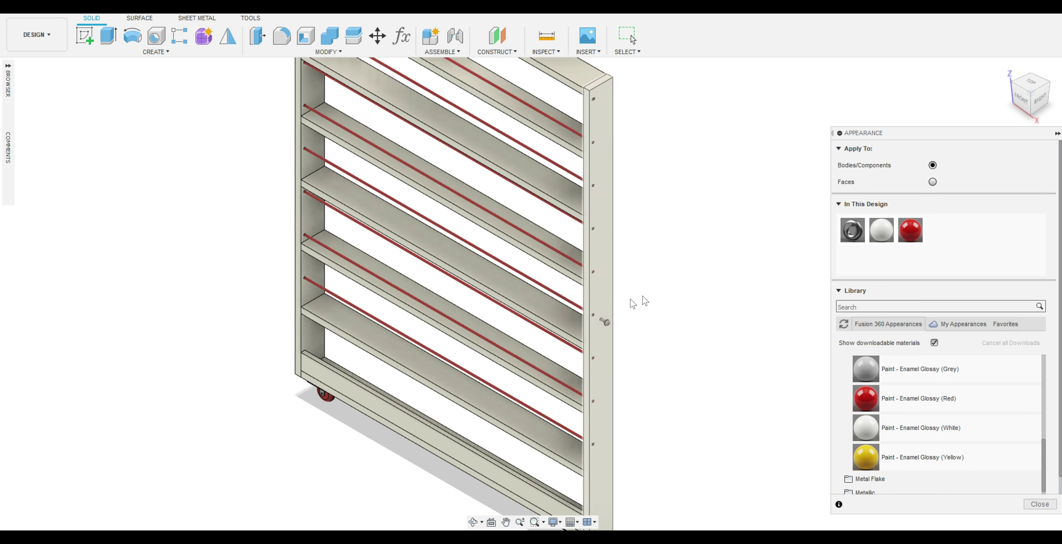
left_click_drag(866, 398, 591, 351)
scroll(718, 367, "down", 5)
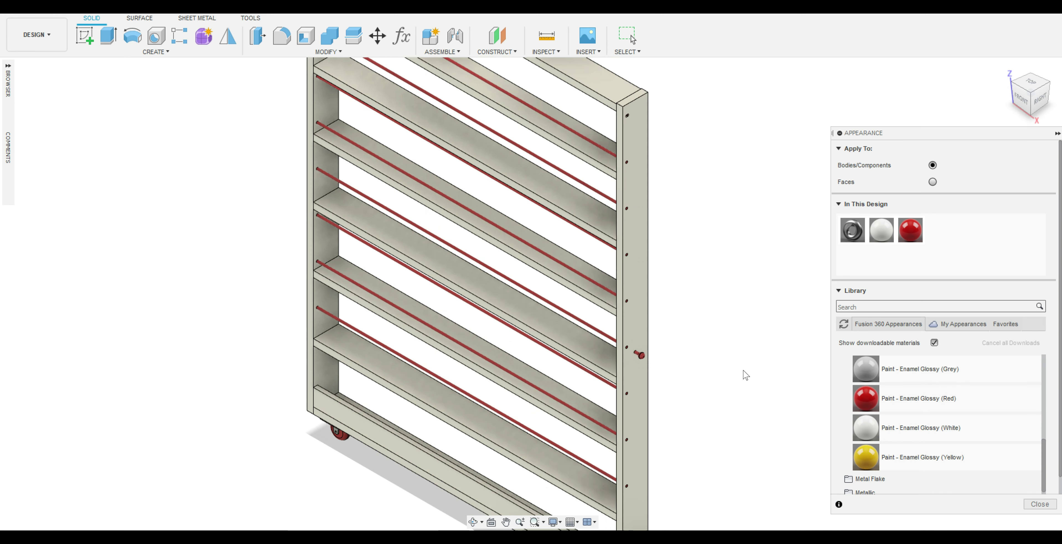
scroll(745, 391, "down", 1)
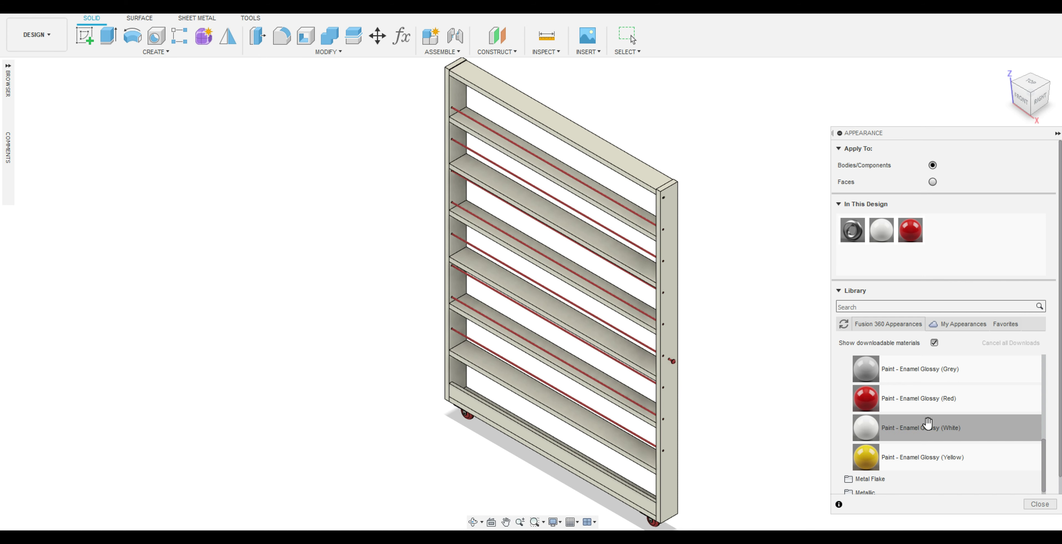
scroll(923, 424, "up", 3)
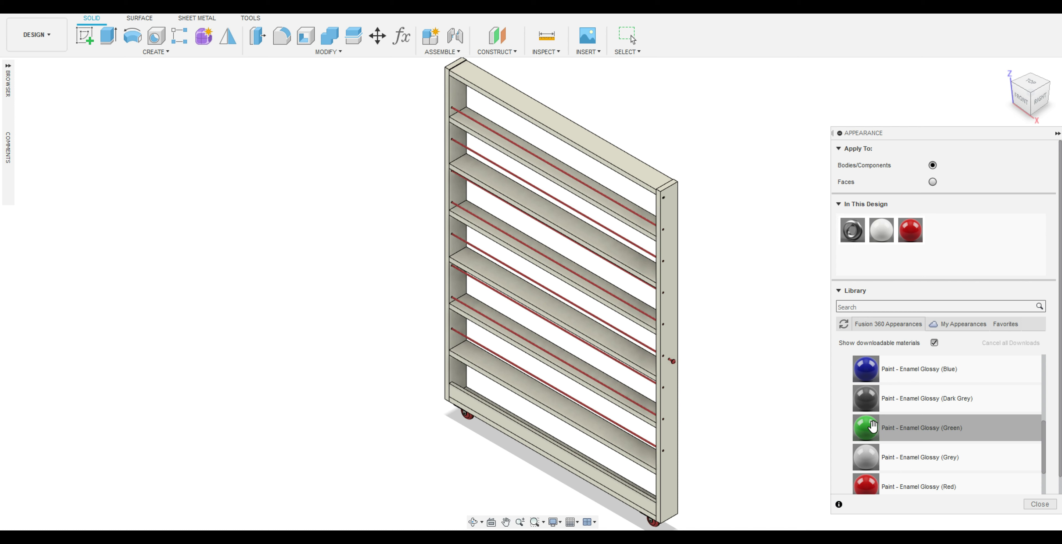
Drop Paint - Enamel Glossy (Green) onto the right panel, left panel and bottom front board
left_click_drag(873, 426, 682, 420)
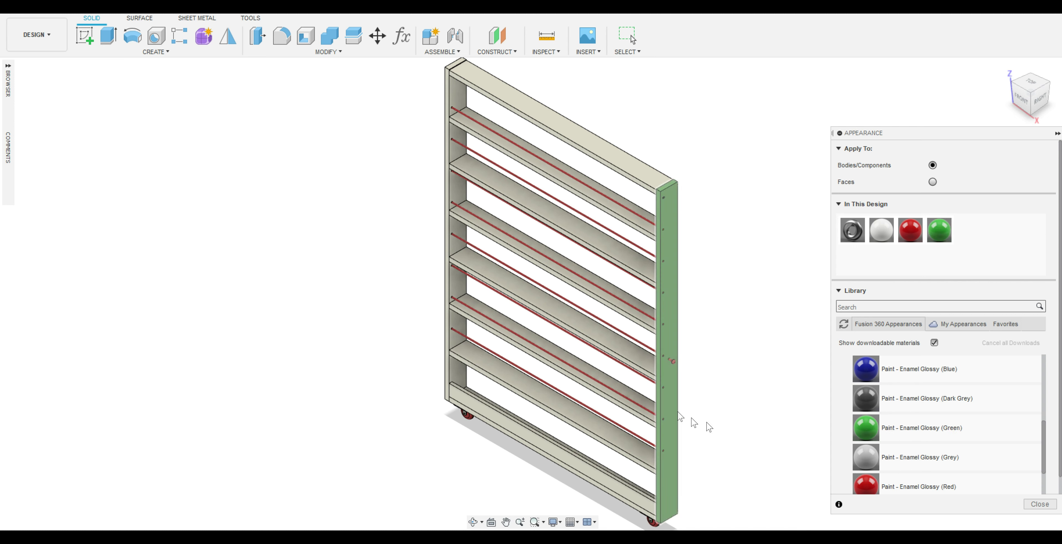
left_click_drag(873, 421, 453, 191)
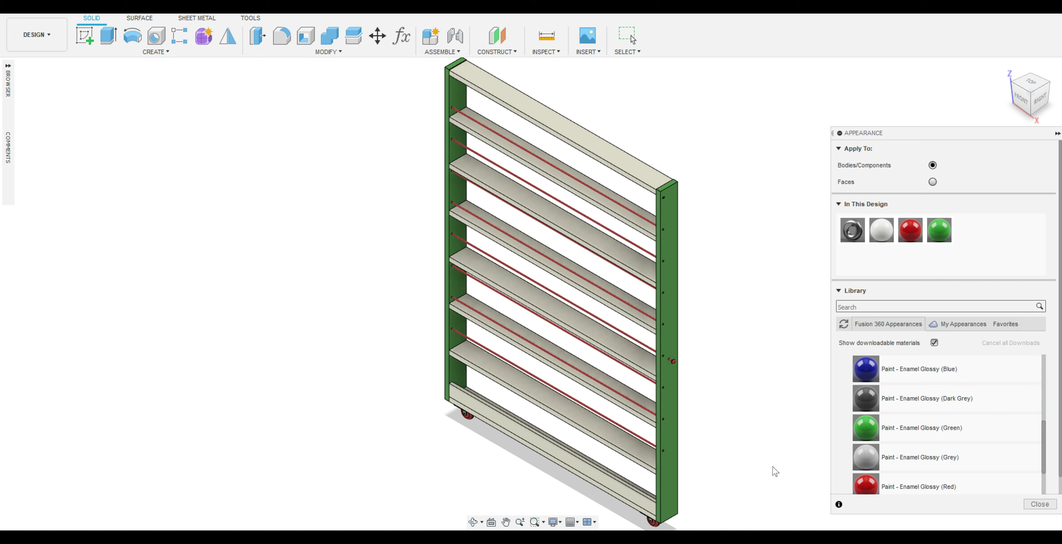
left_click_drag(859, 428, 627, 493)
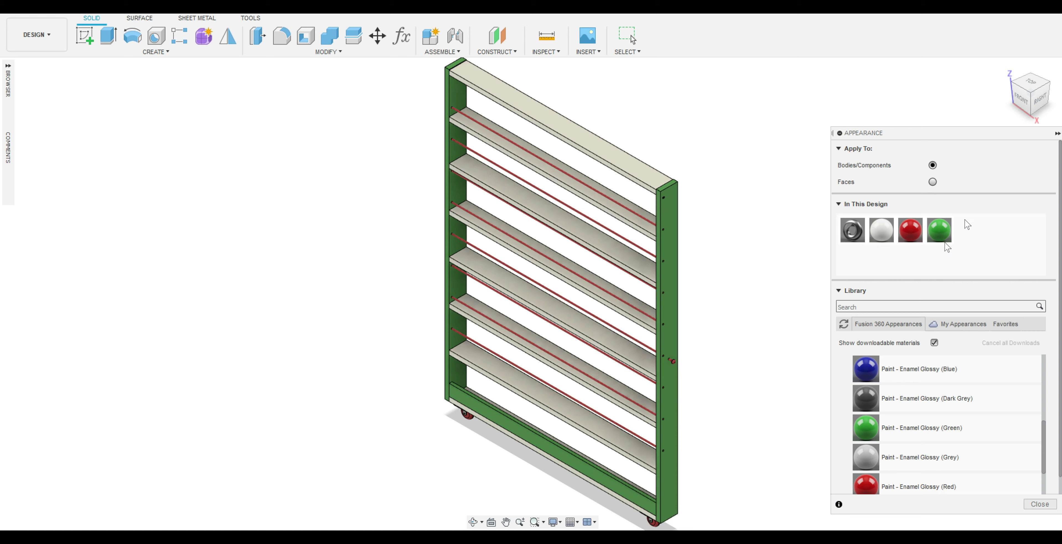
Close the Appearance panel, then orbit and zoom around the painted rack to inspect it
left_click(1058, 133)
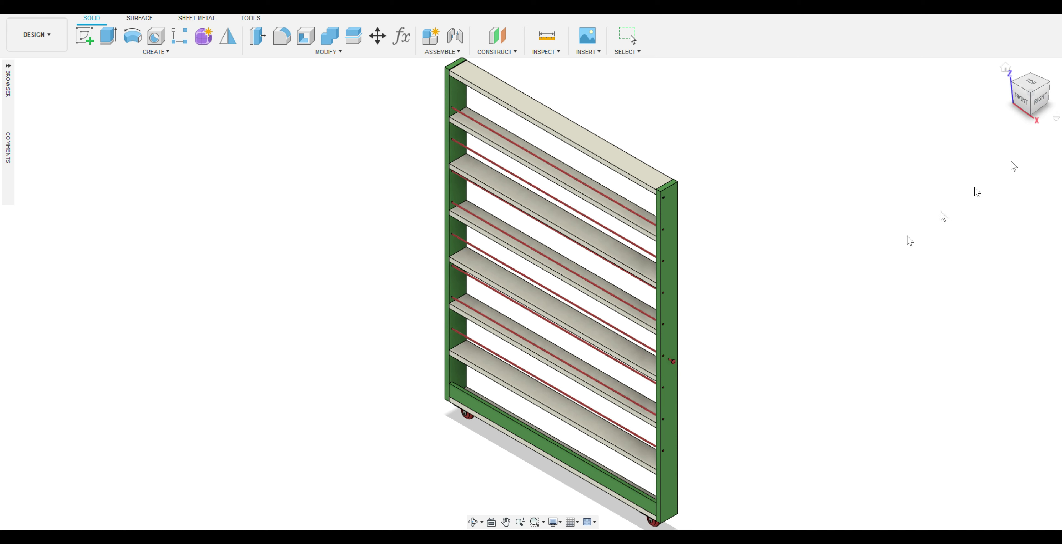
middle_click_drag(847, 449, 870, 411, "shift")
scroll(742, 429, "down", 3)
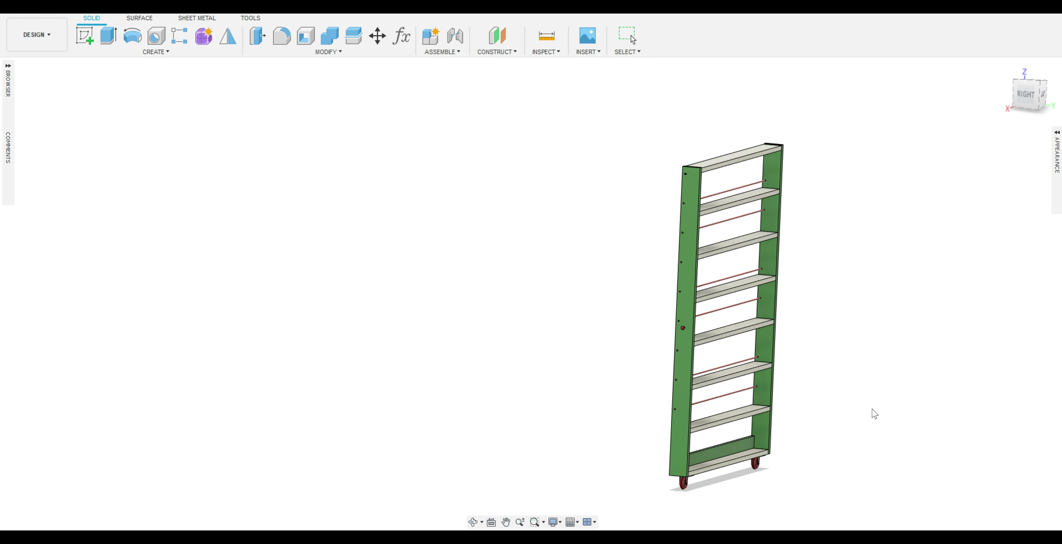
scroll(871, 412, "up", 5)
scroll(873, 413, "down", 1)
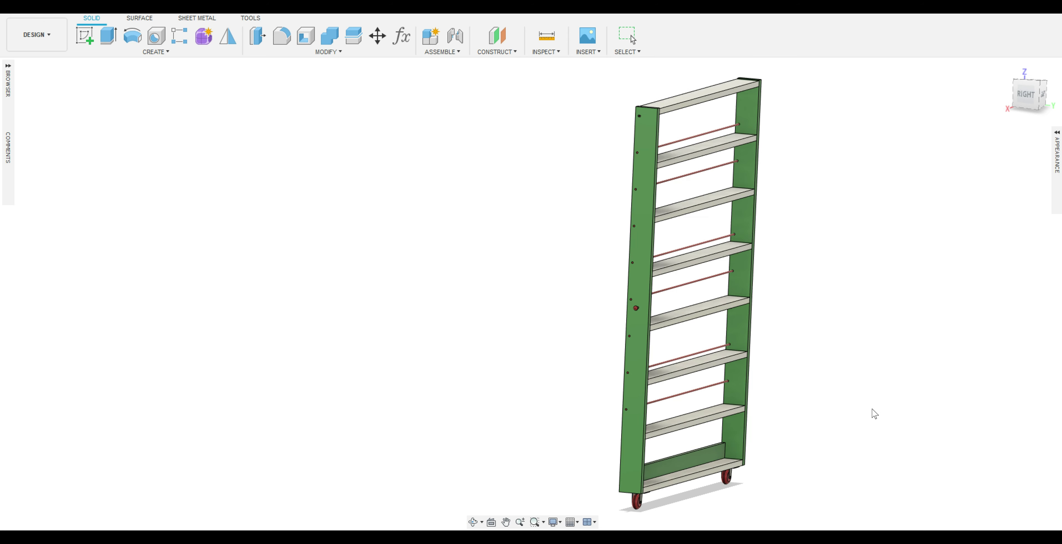